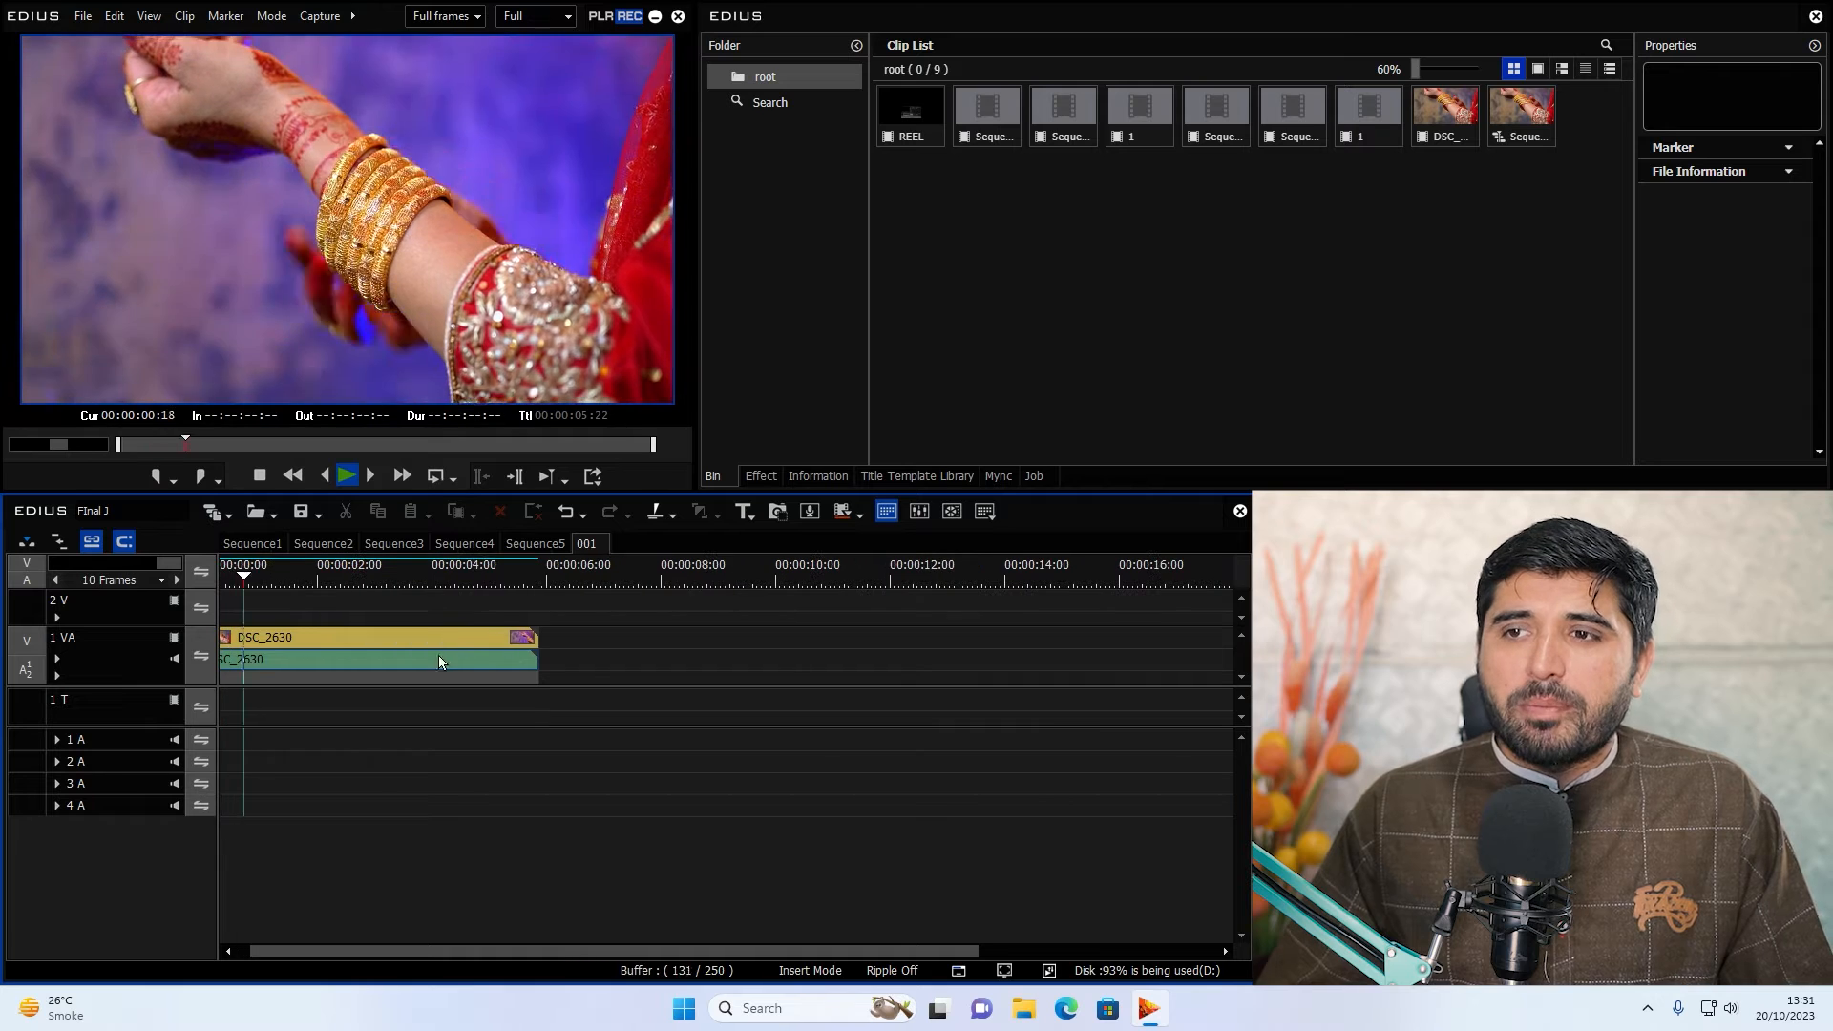
Trim the unwanted beginning off the DSC_2630 clip and close the gap before it.
mouse_move(327, 639)
left_mouse_down()
mouse_move(464, 641)
mouse_move(313, 650)
left_mouse_up()
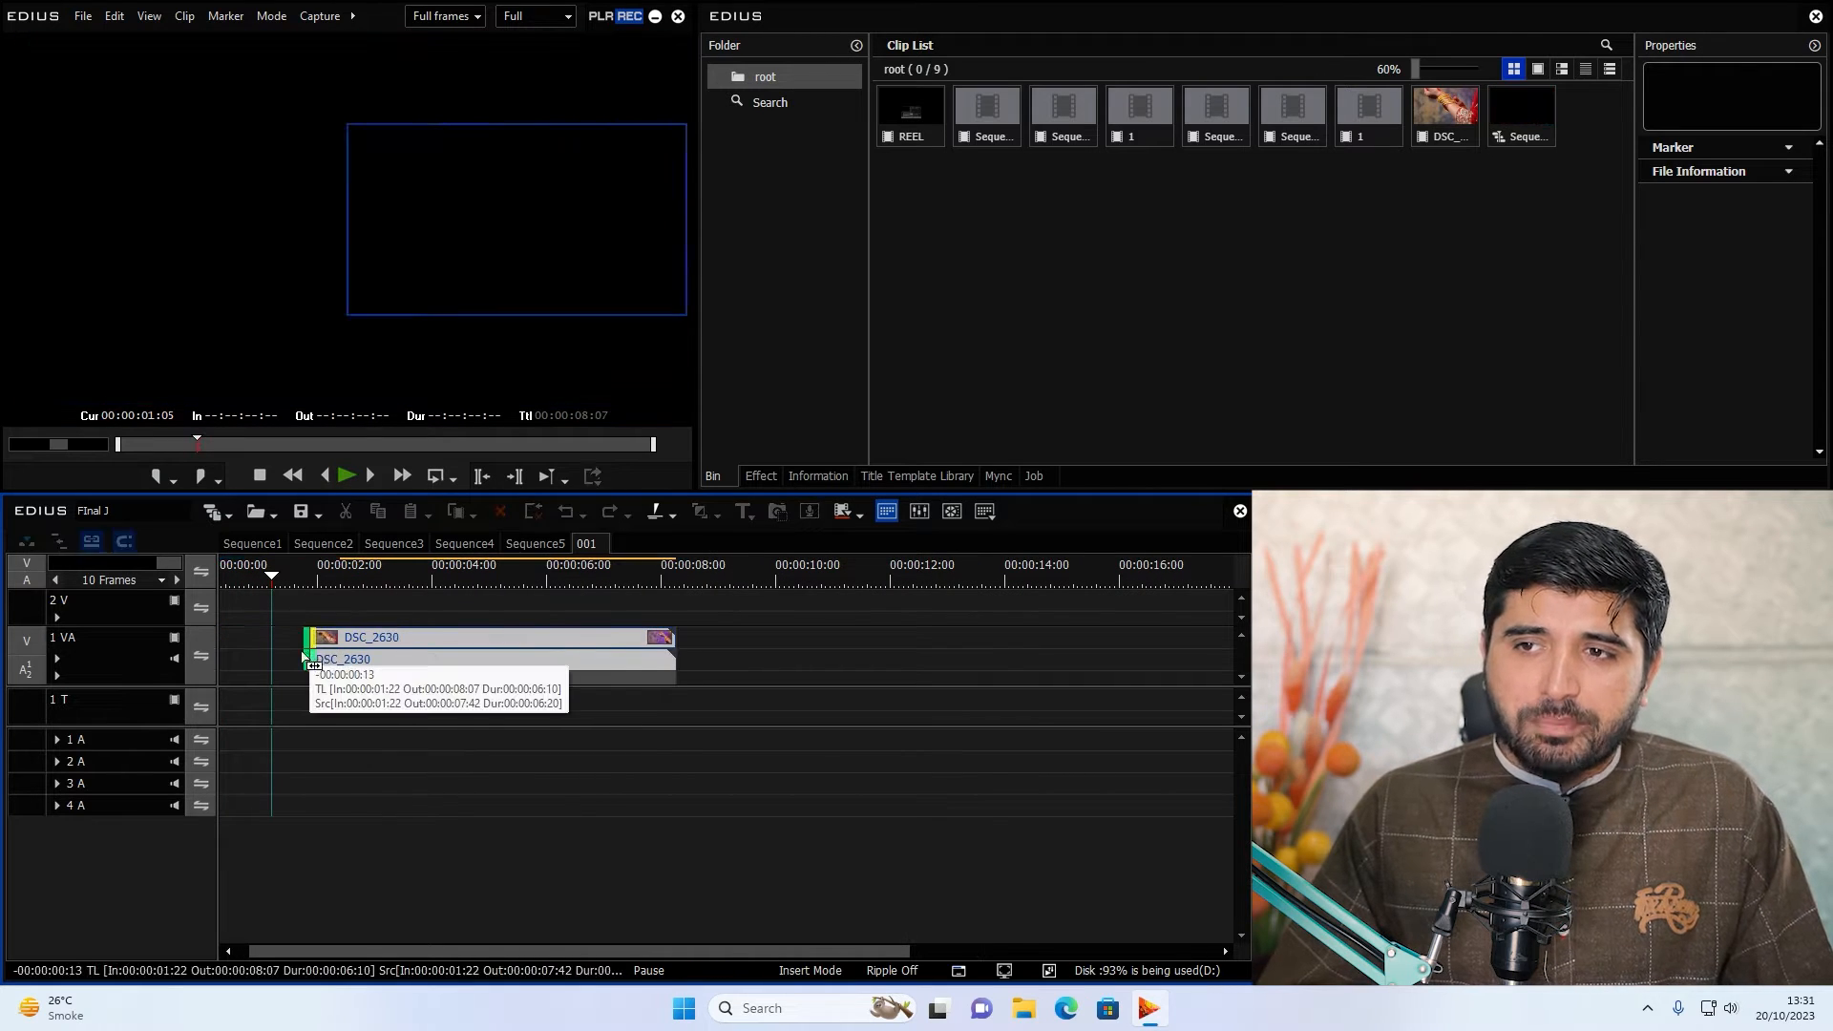
left_click(175, 658)
left_click(492, 651)
key("BackSpace")
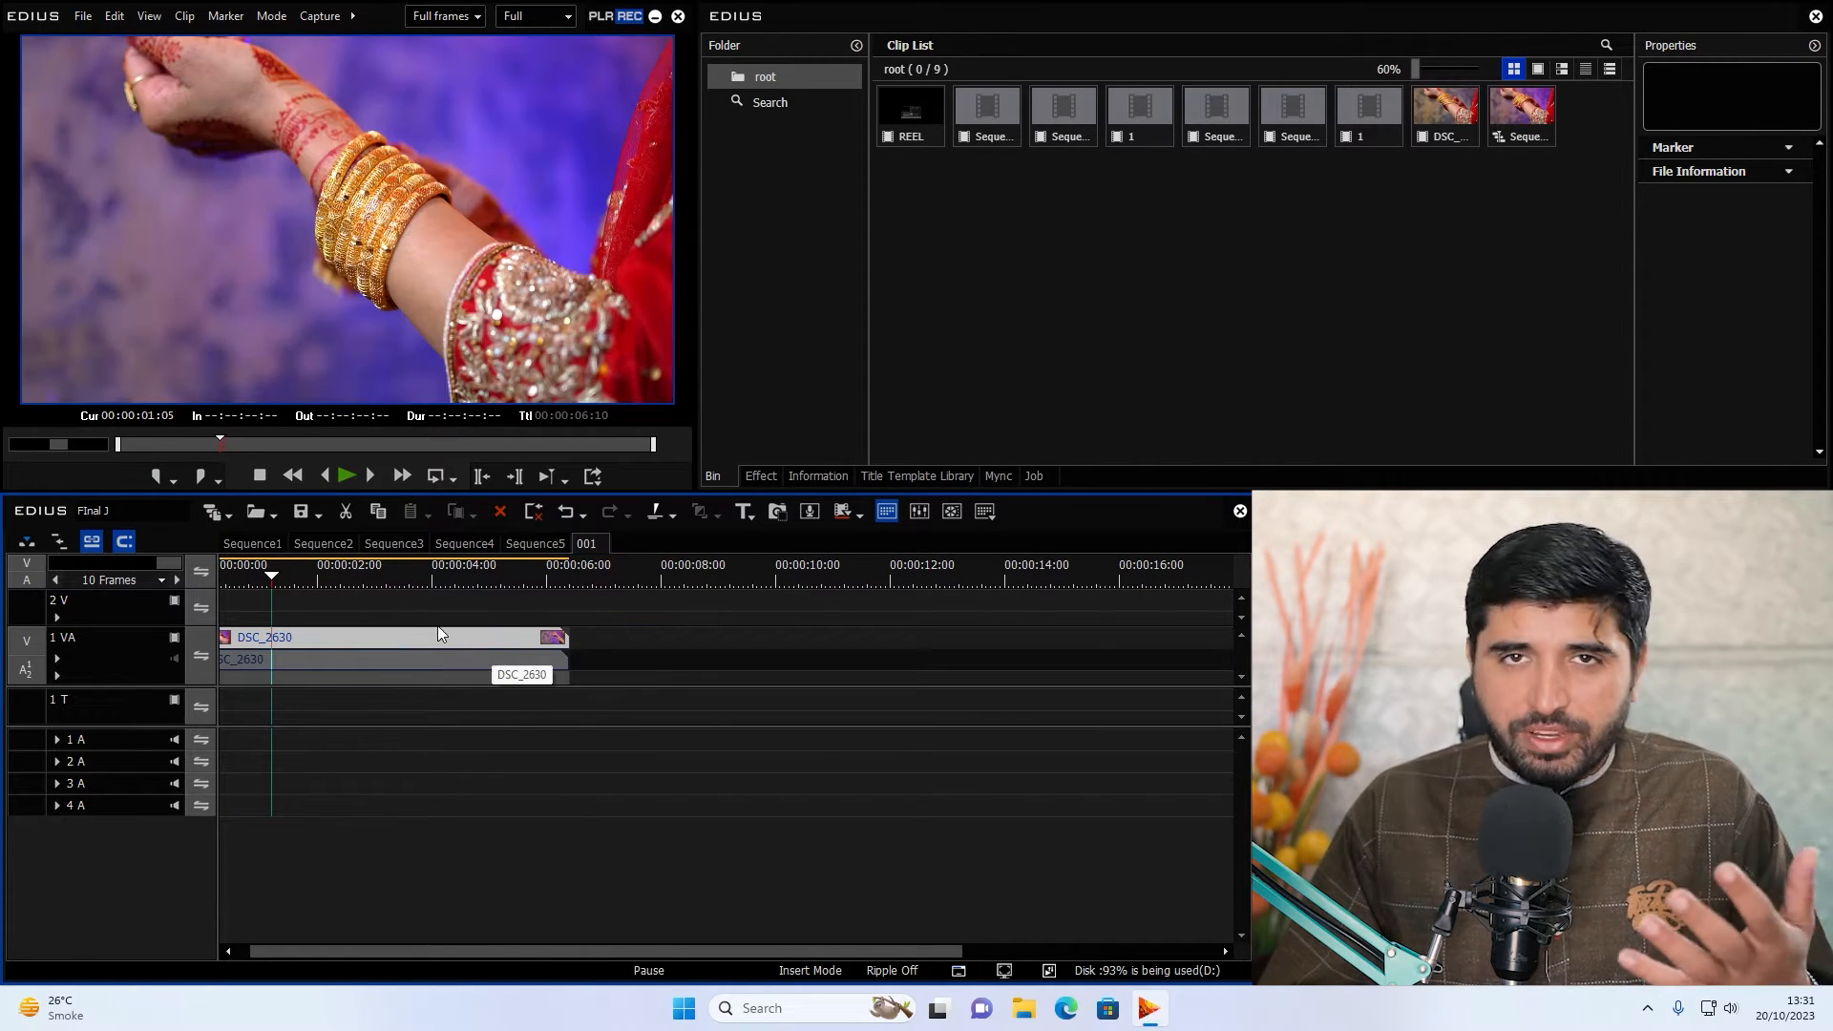
Cut the first 9 frames off the DSC_2630 clip and close the gap at the start of the timeline.
key("Home")
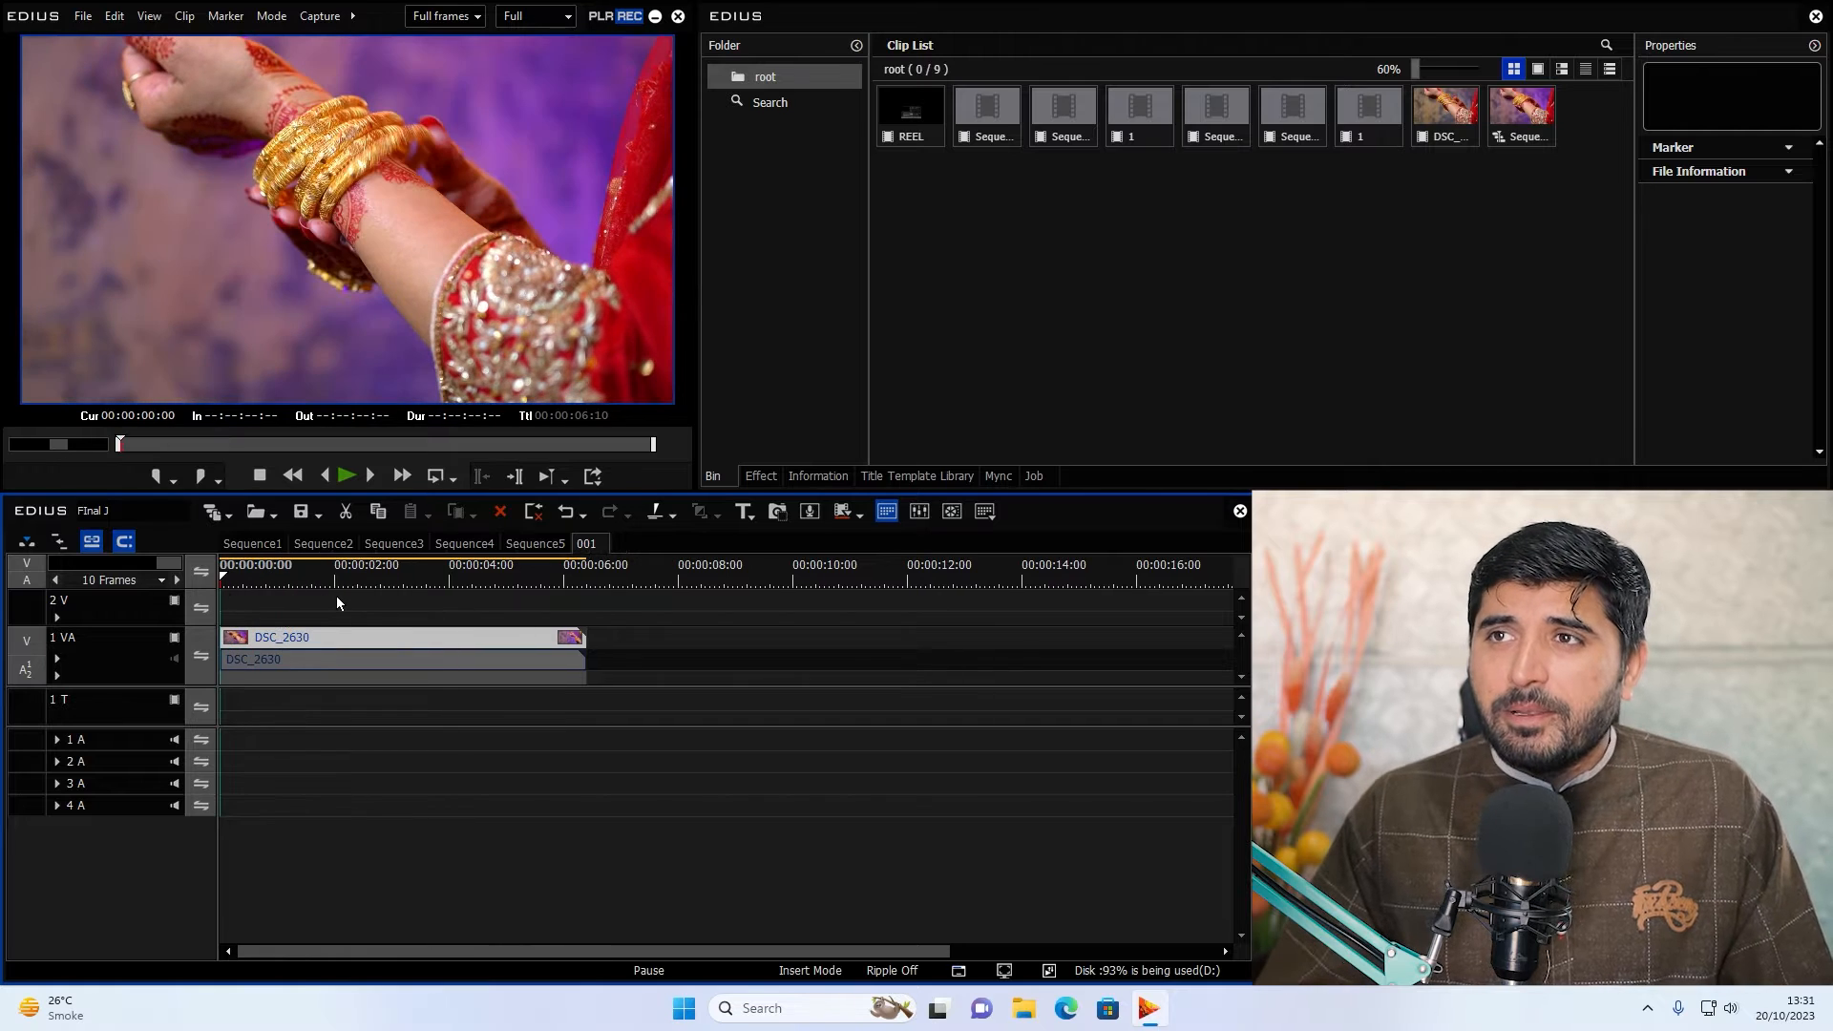
key("space")
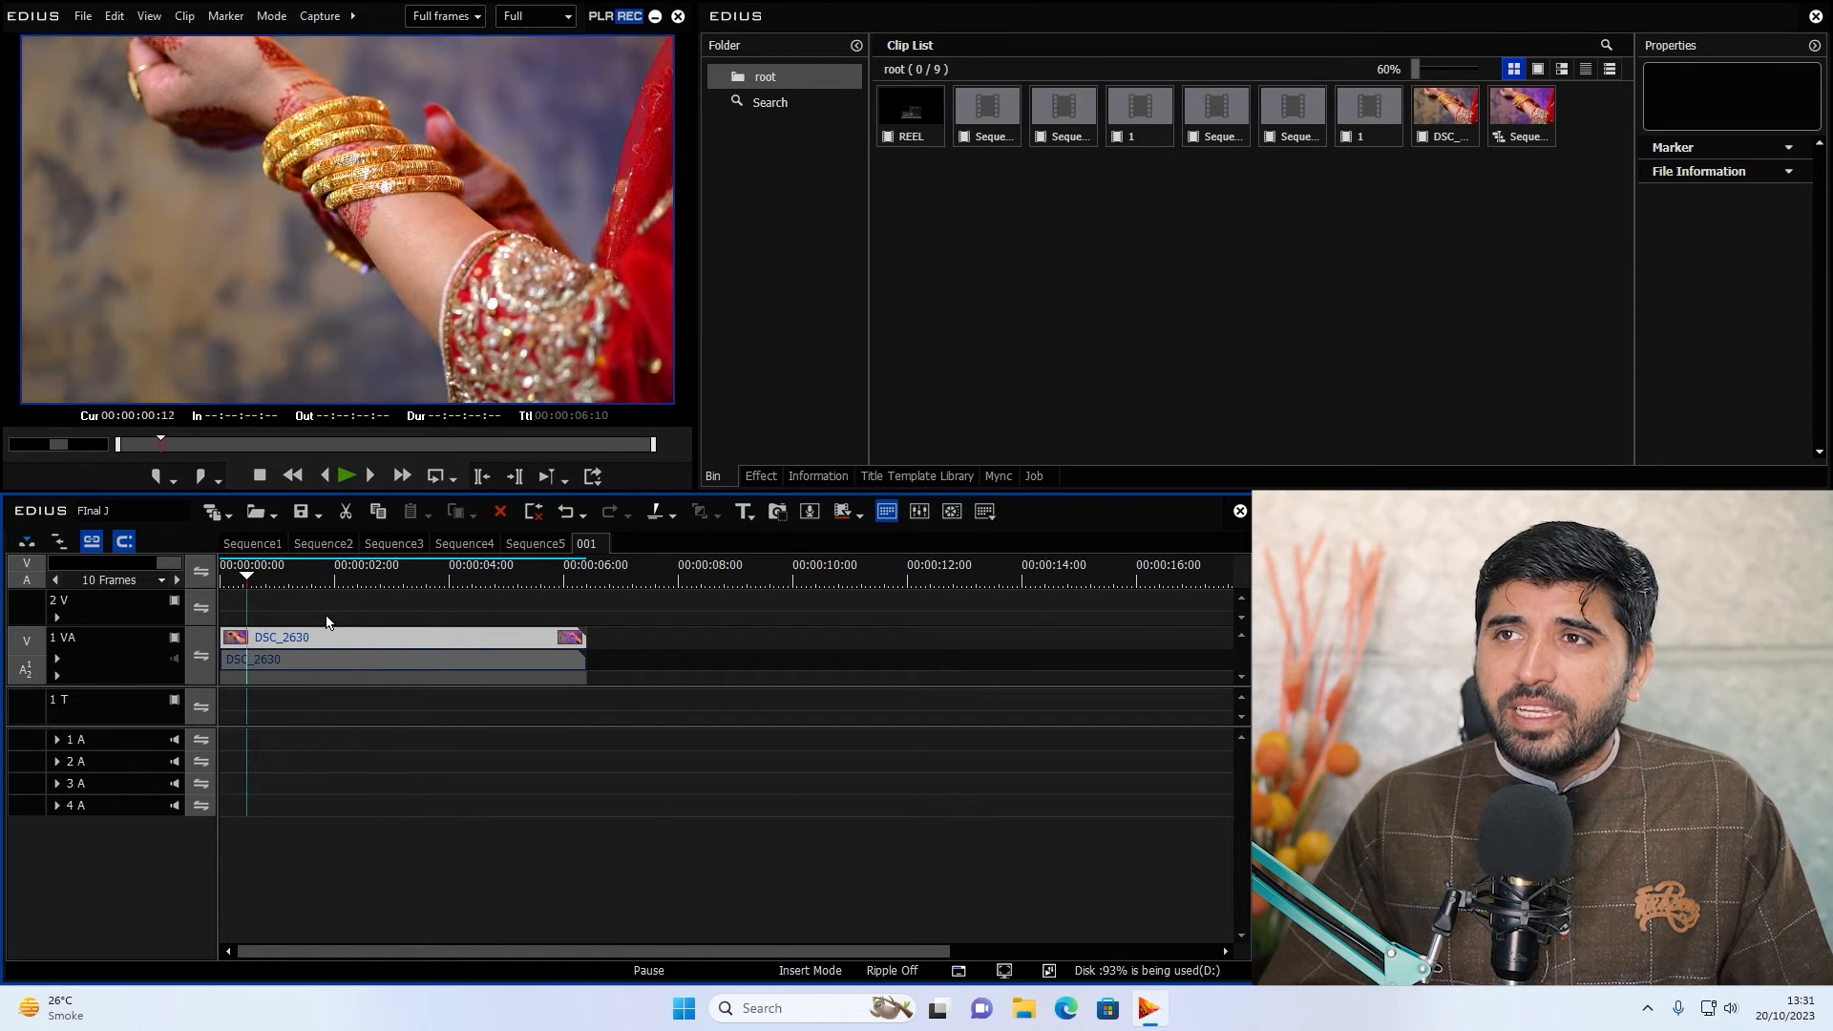
key("Left")
key("Left")
key("Left")
left_click(228, 642)
key("Delete")
left_click(307, 656)
key("BackSpace")
Cut the DSC_2630 clip at 00:00:01:04 and delete everything after the cut.
key("space")
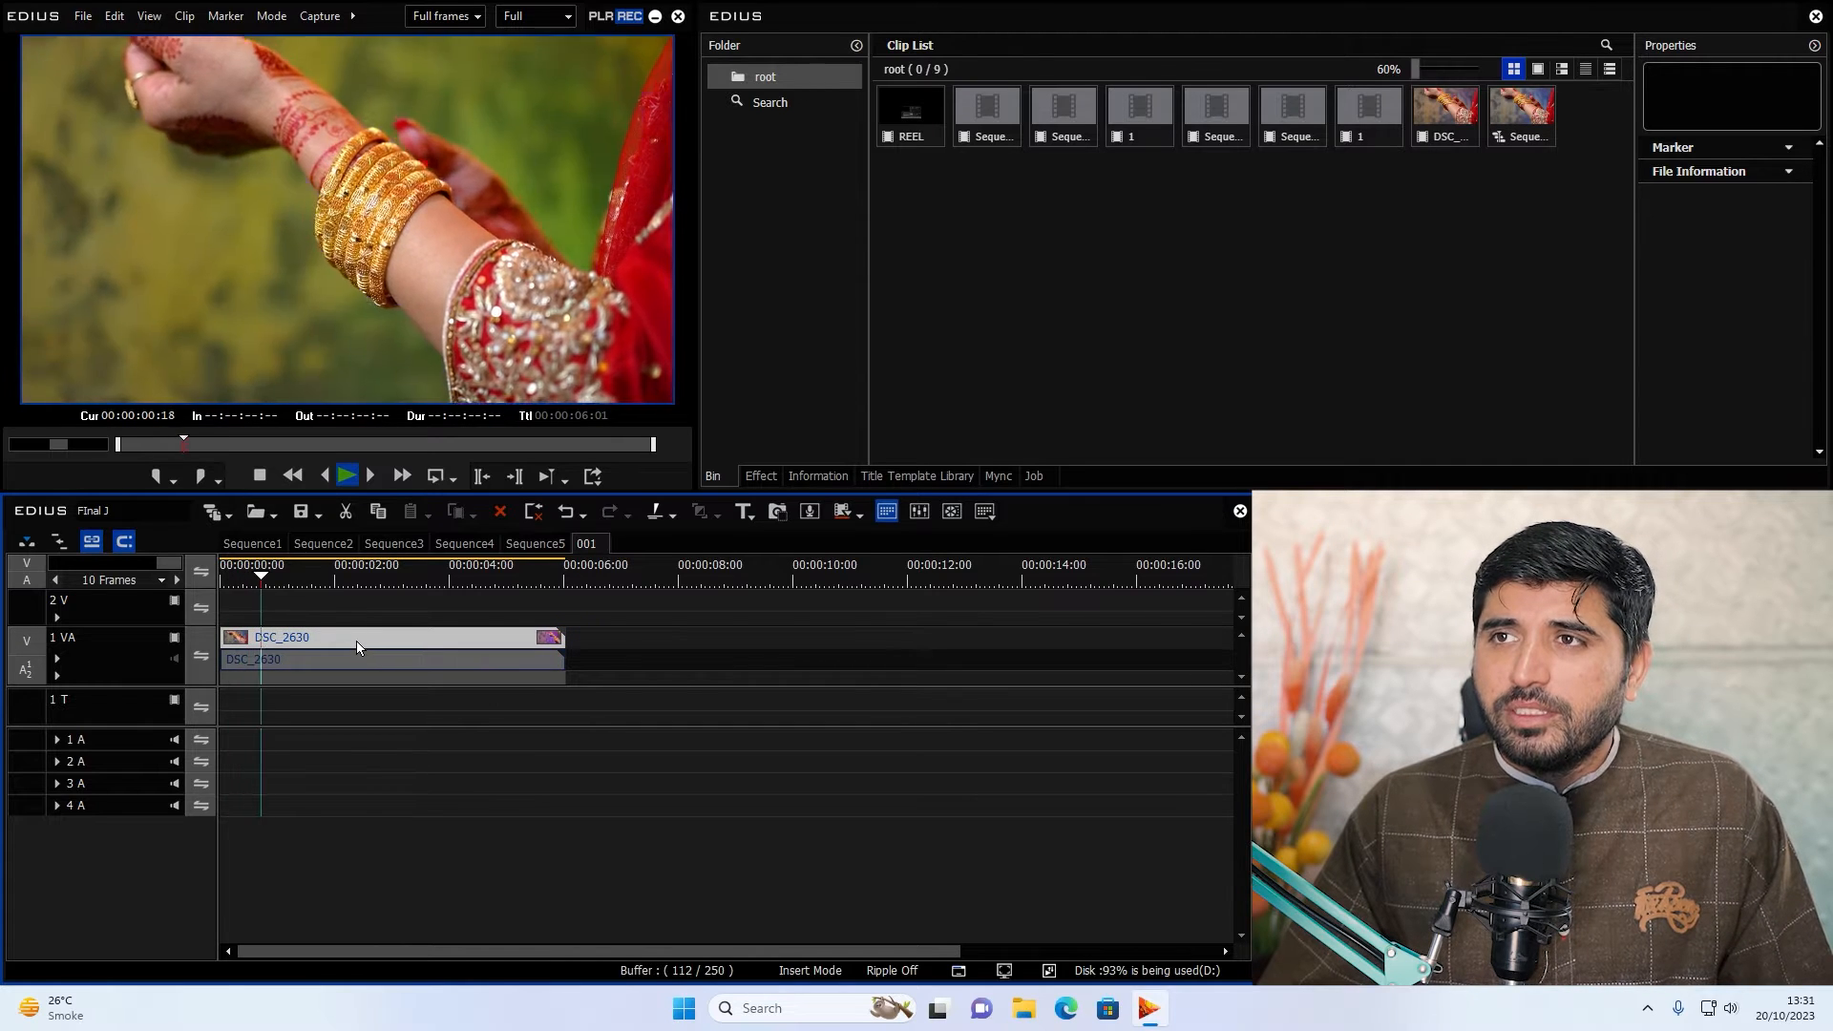
key("space")
key("c")
key("Delete")
key("Home")
scroll(272, 630, "up", 2)
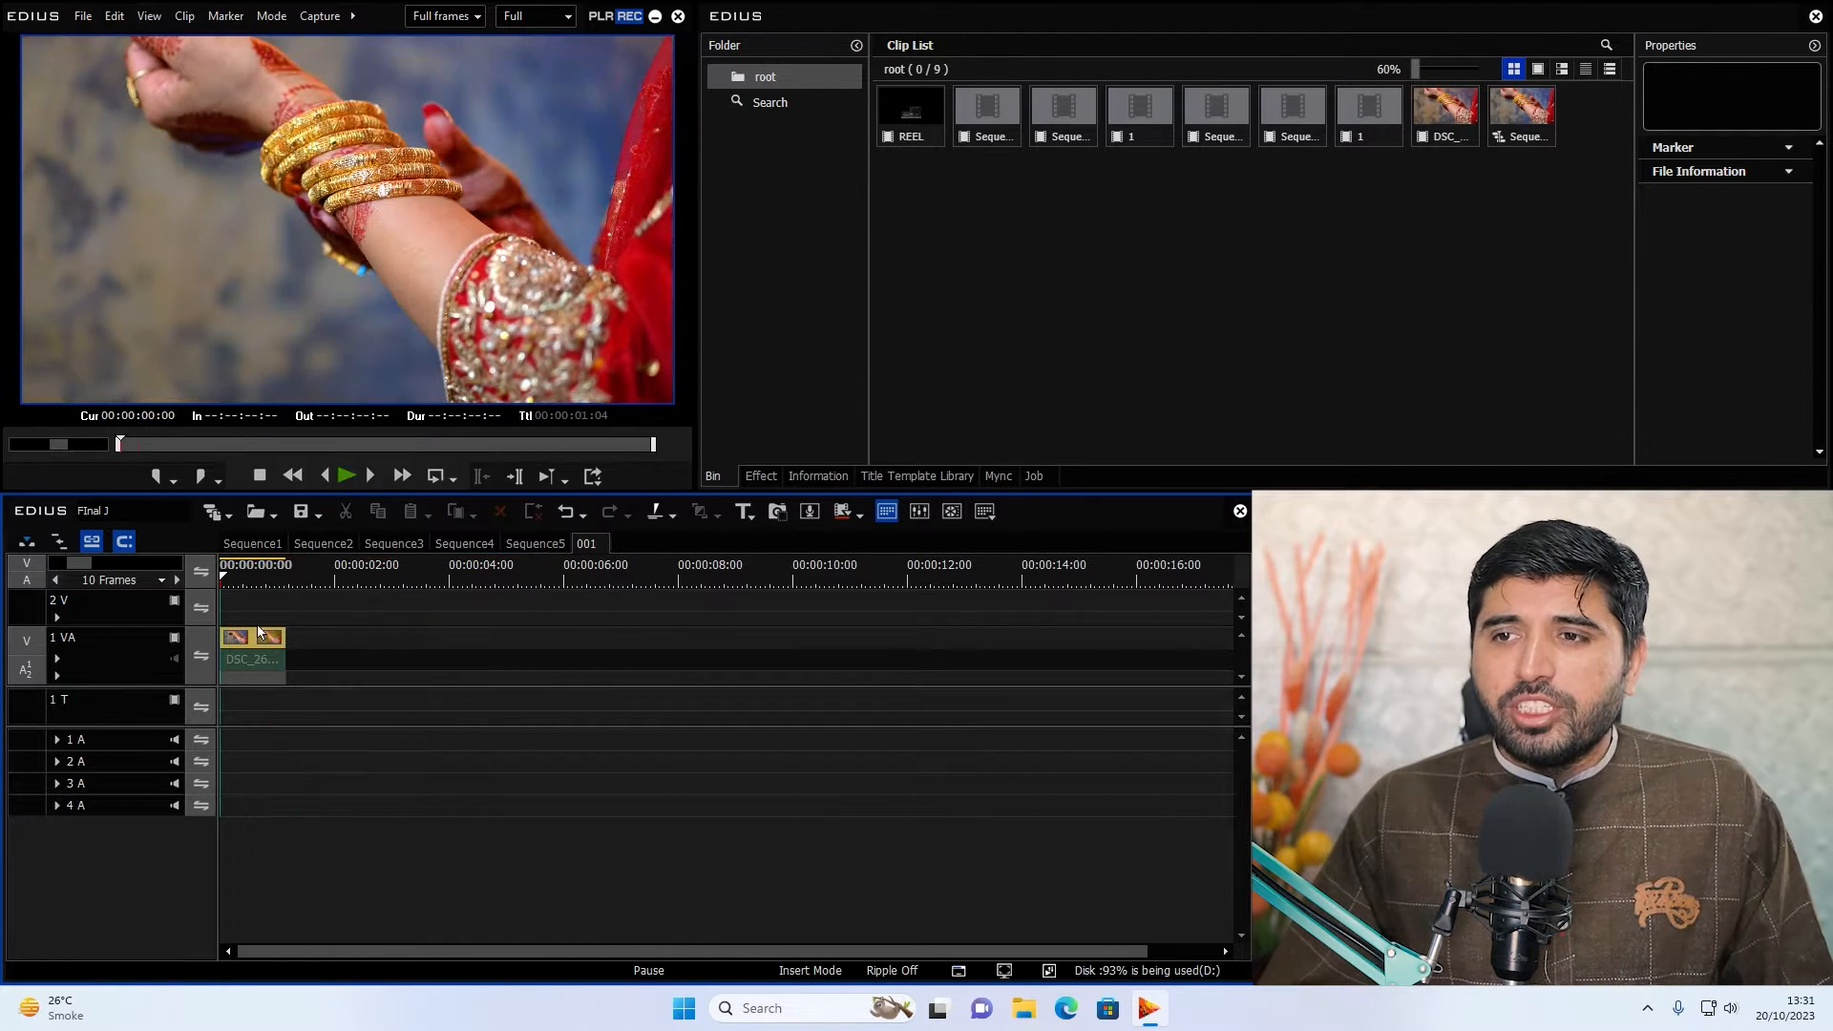
Play back the shortened DSC_2630 clip to review the hand movement.
left_click(293, 637)
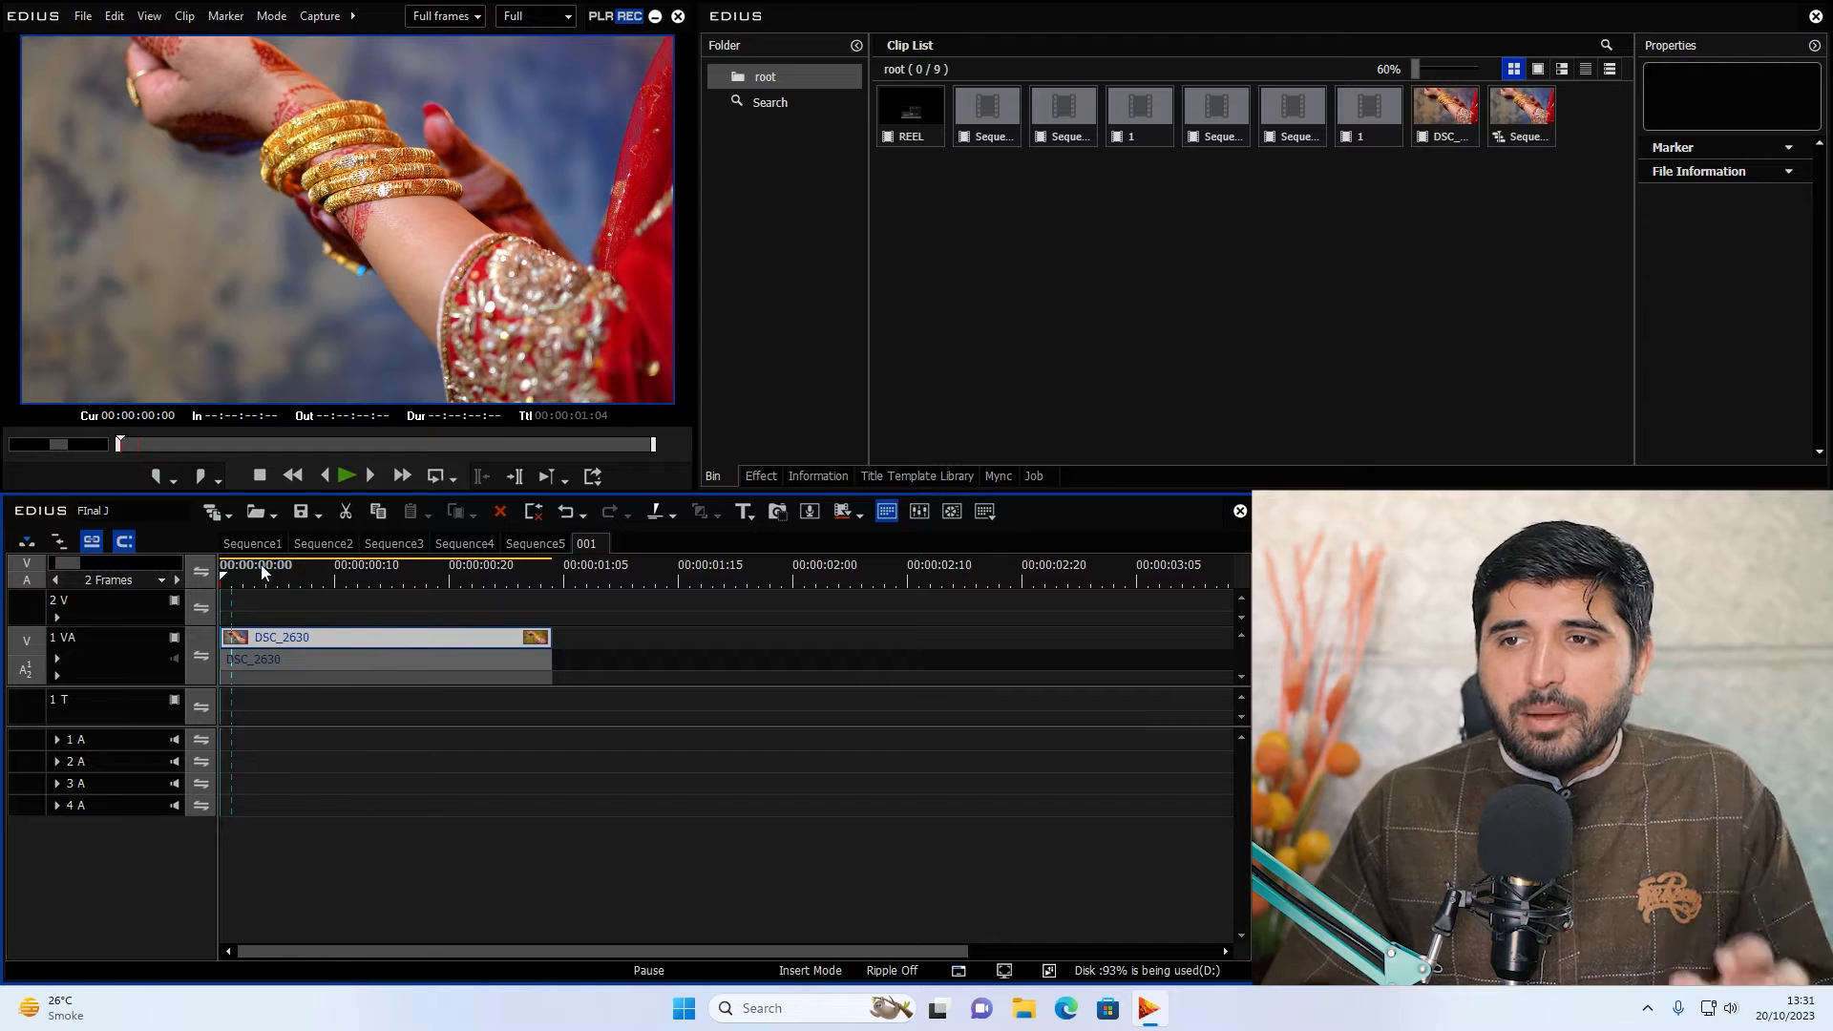
key("space")
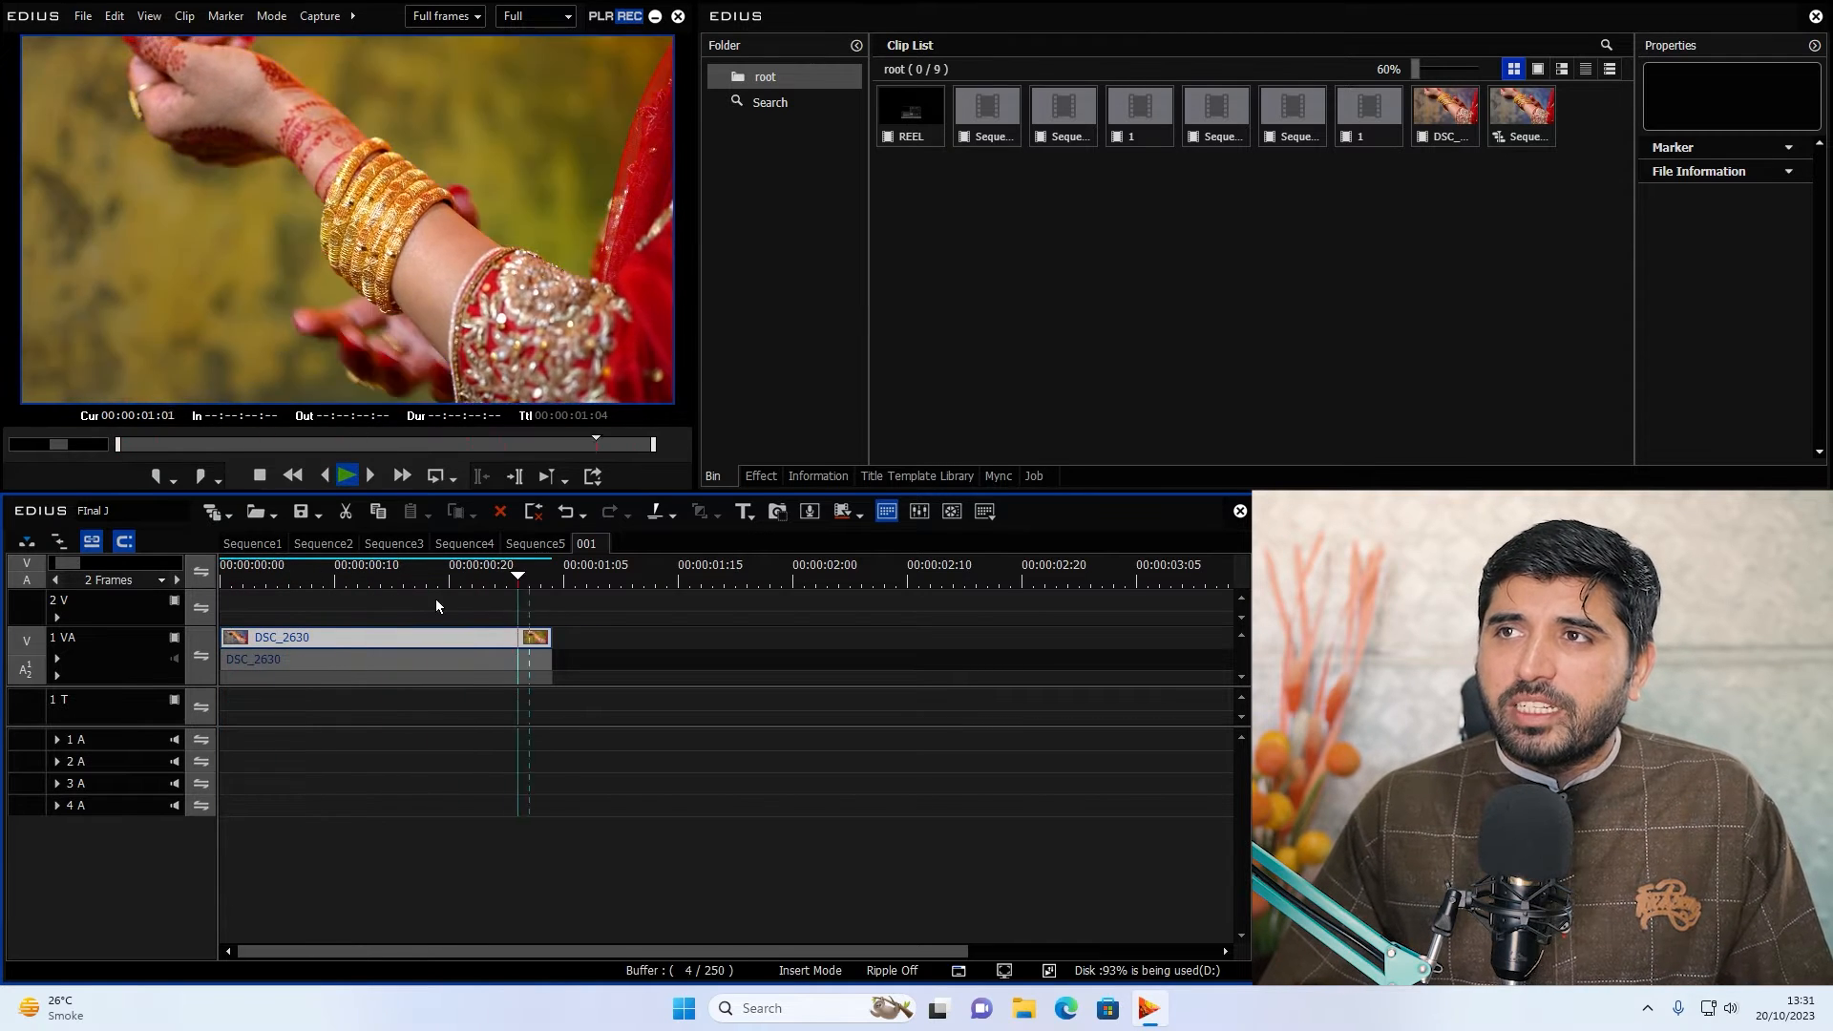
left_click(244, 580)
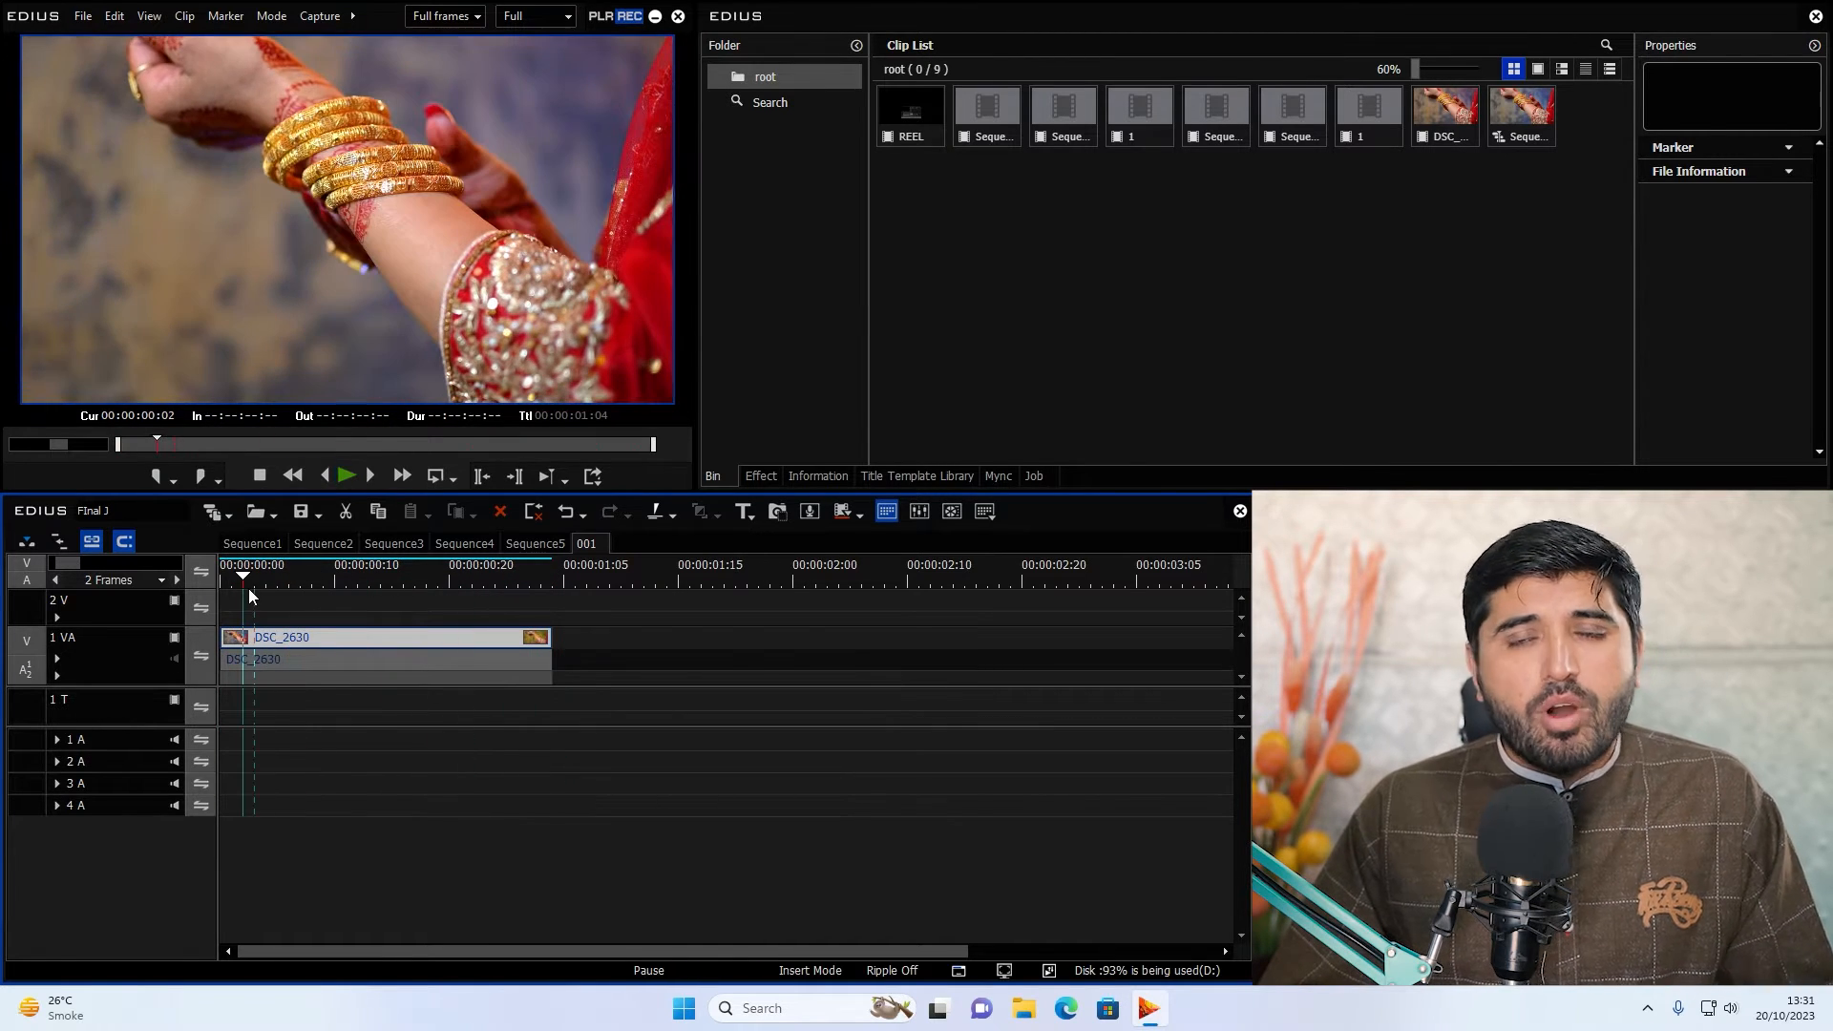
Apply the Stabilizer video filter to the DSC_2630 clip.
left_click(749, 477)
scroll(756, 286, "up", 5)
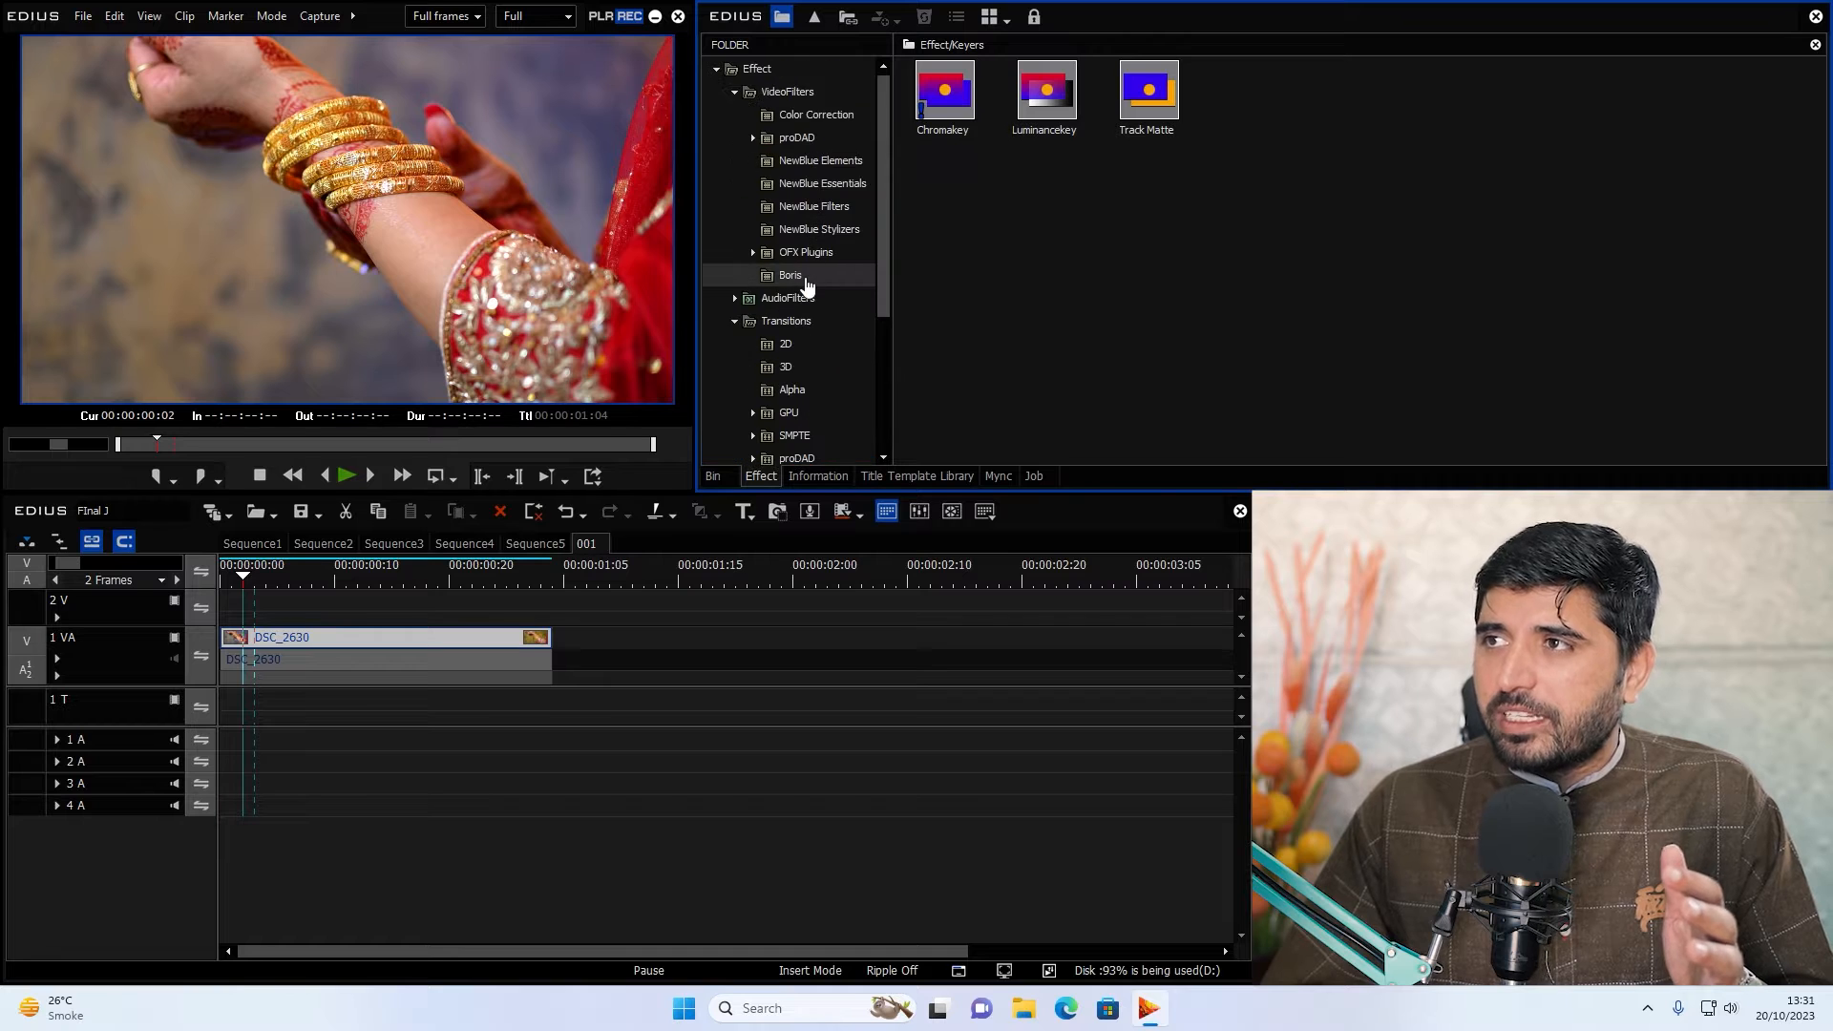
left_click(815, 114)
left_click(786, 91)
scroll(1194, 335, "down", 5)
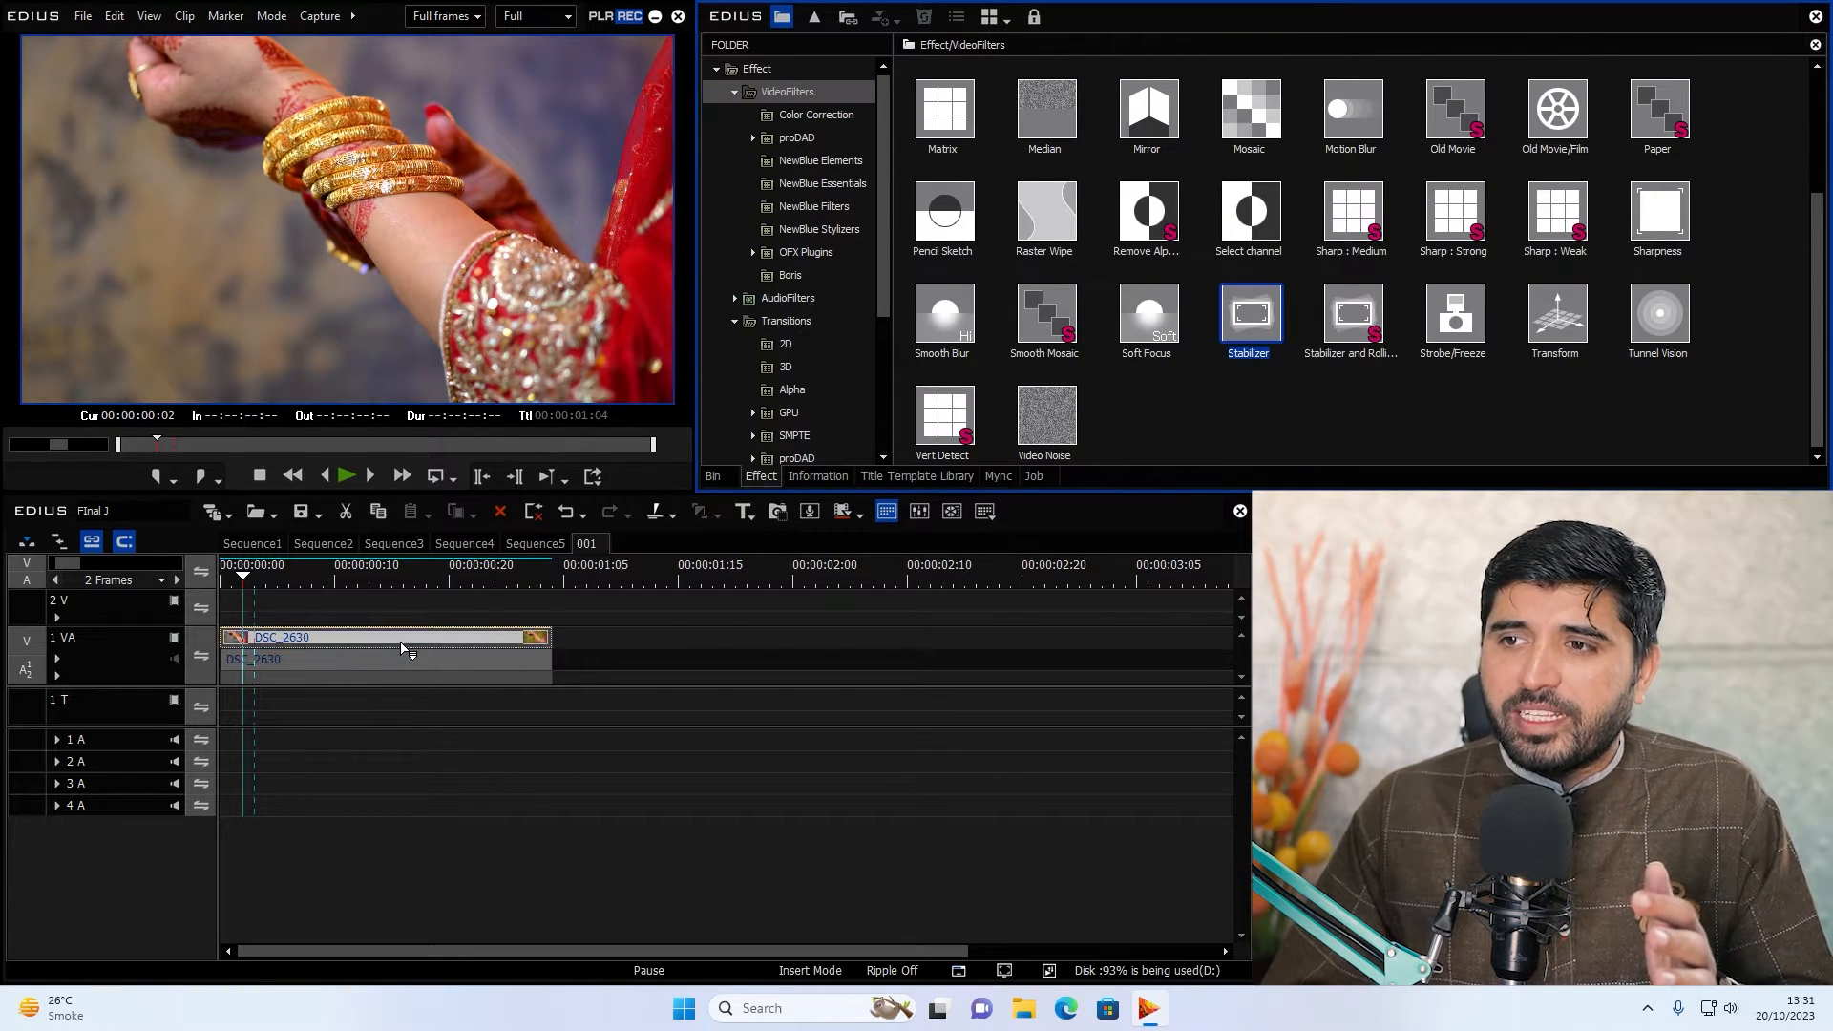
left_click_drag(405, 649, 406, 651)
Move the stabilized DSC_2630 clip out of sequence 001 into a new sequence.
left_click_drag(353, 571, 427, 580)
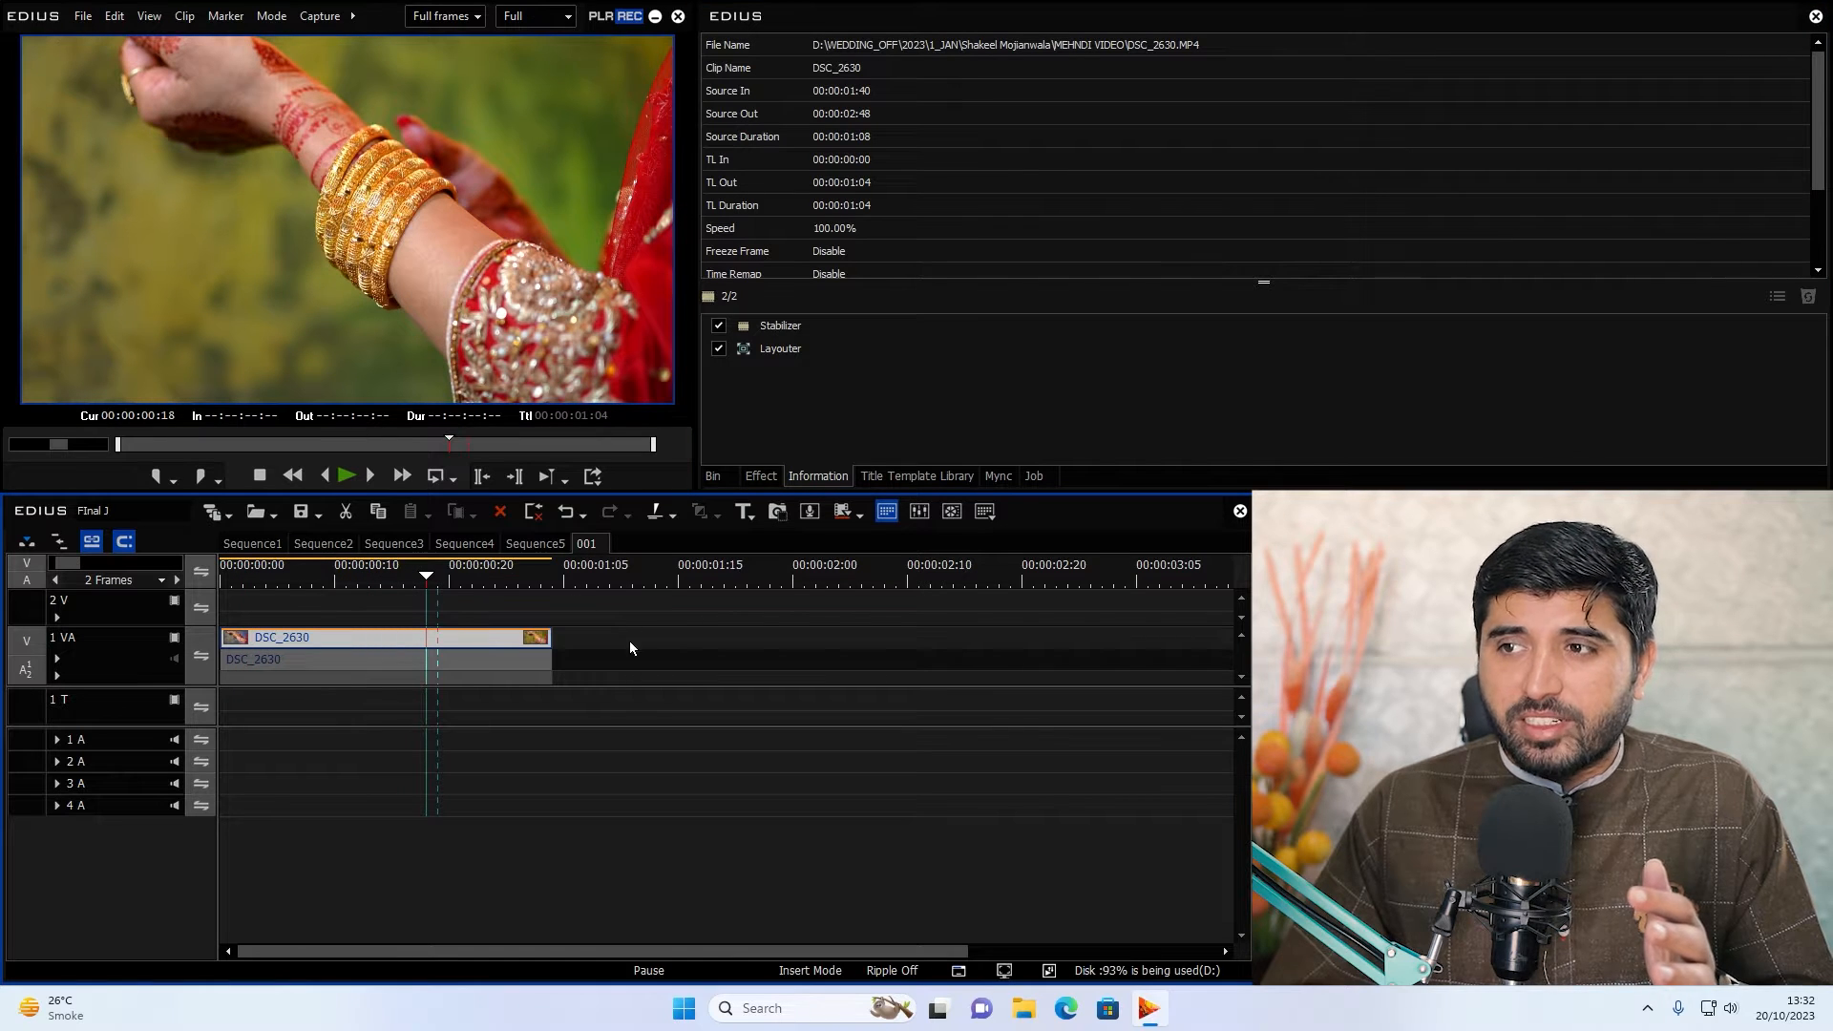
left_click_drag(670, 802, 456, 577)
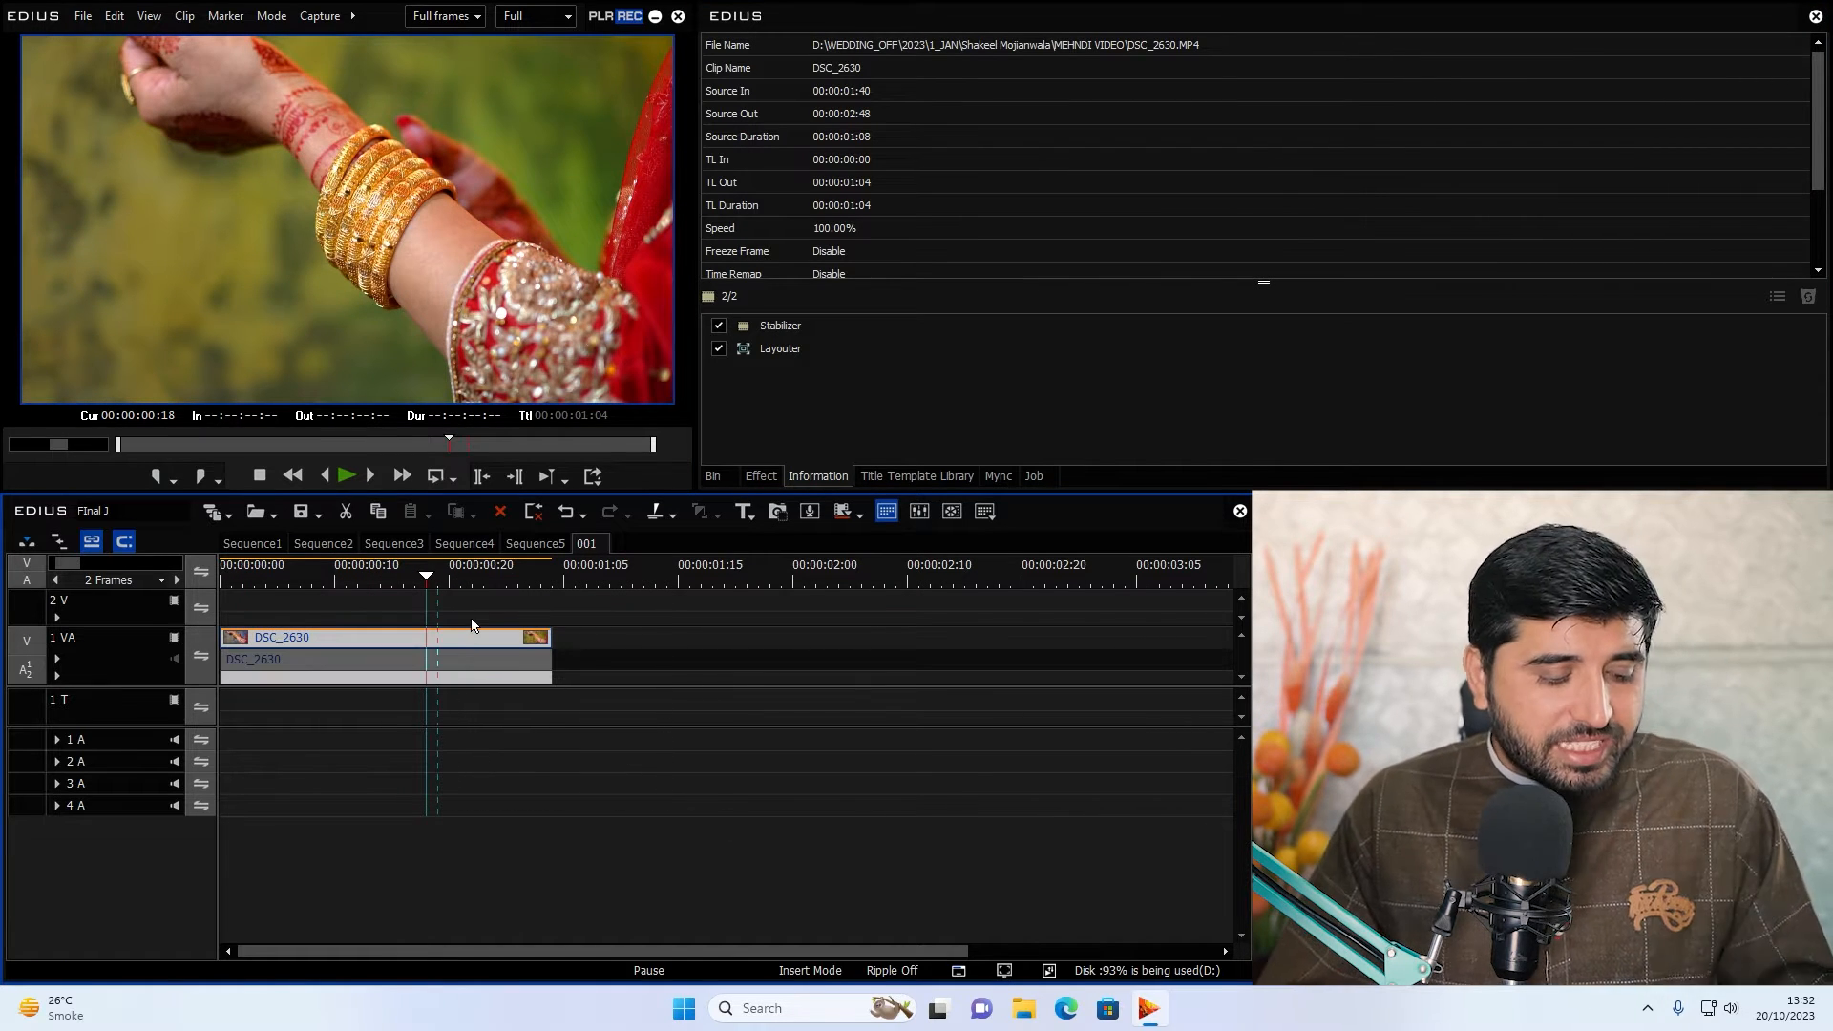
key("ctrl+x")
key("ctrl+shift+n")
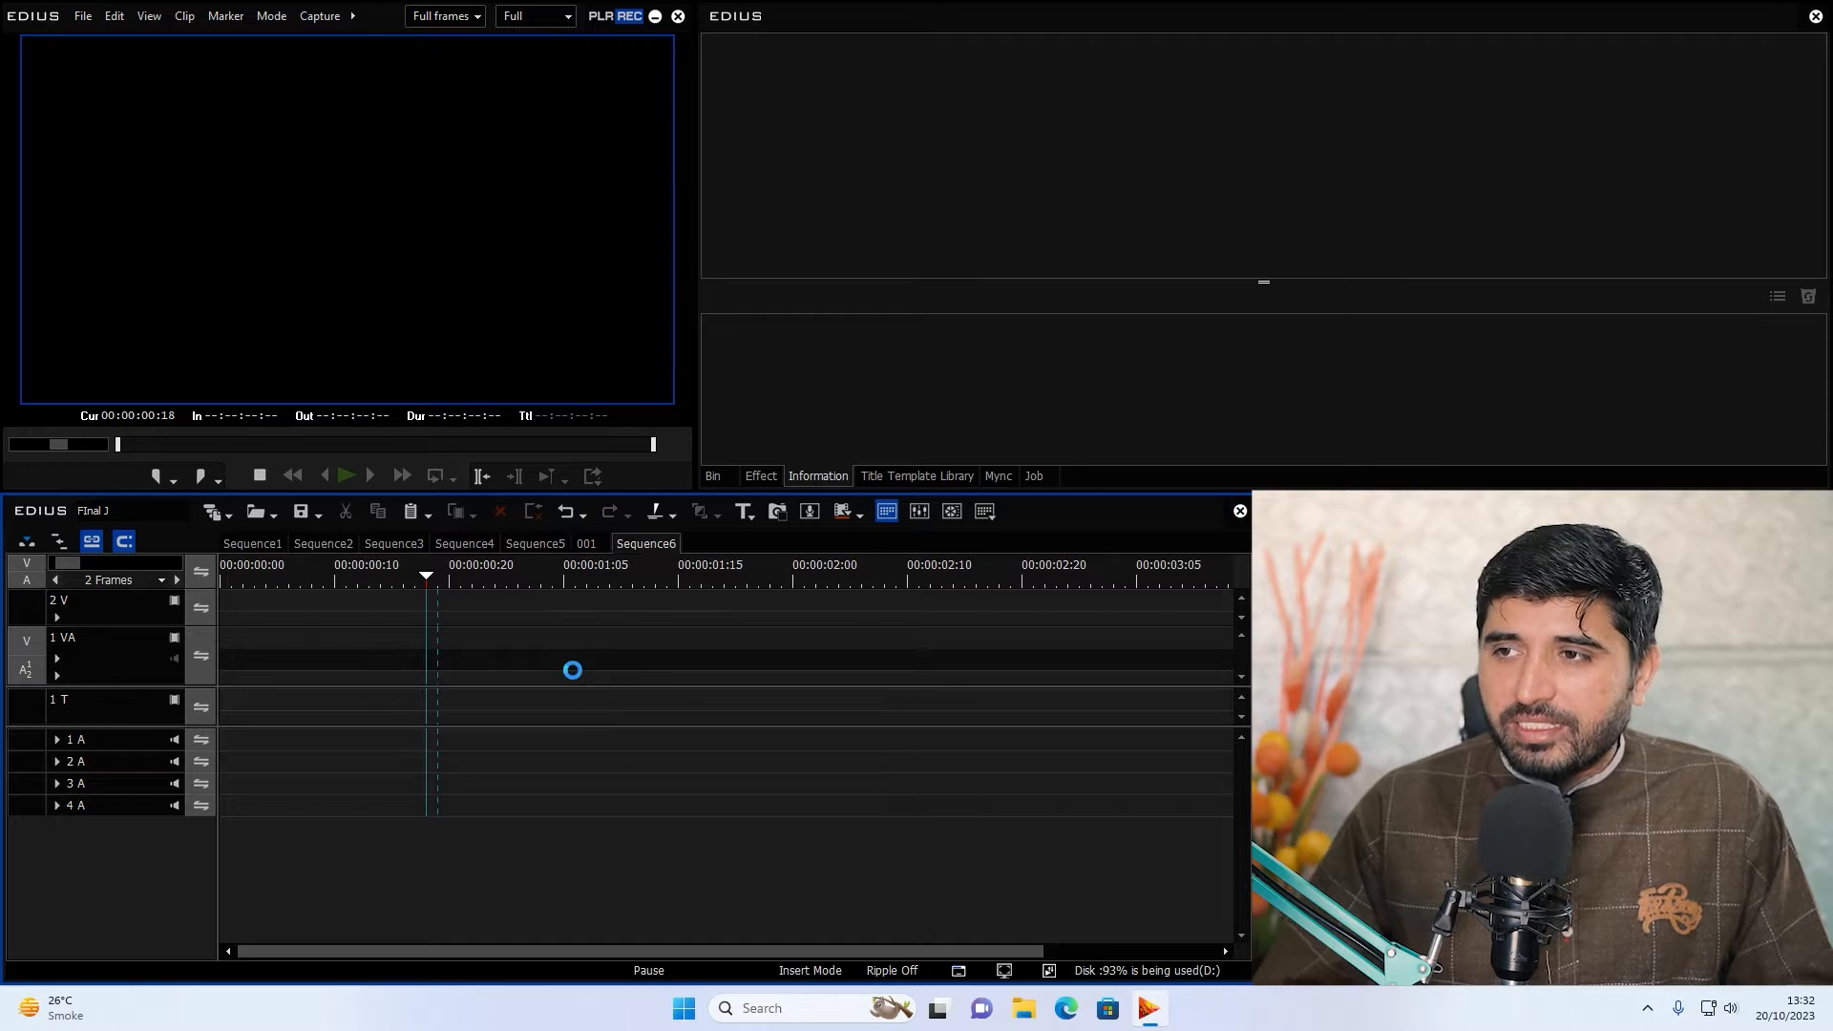
key("ctrl+v")
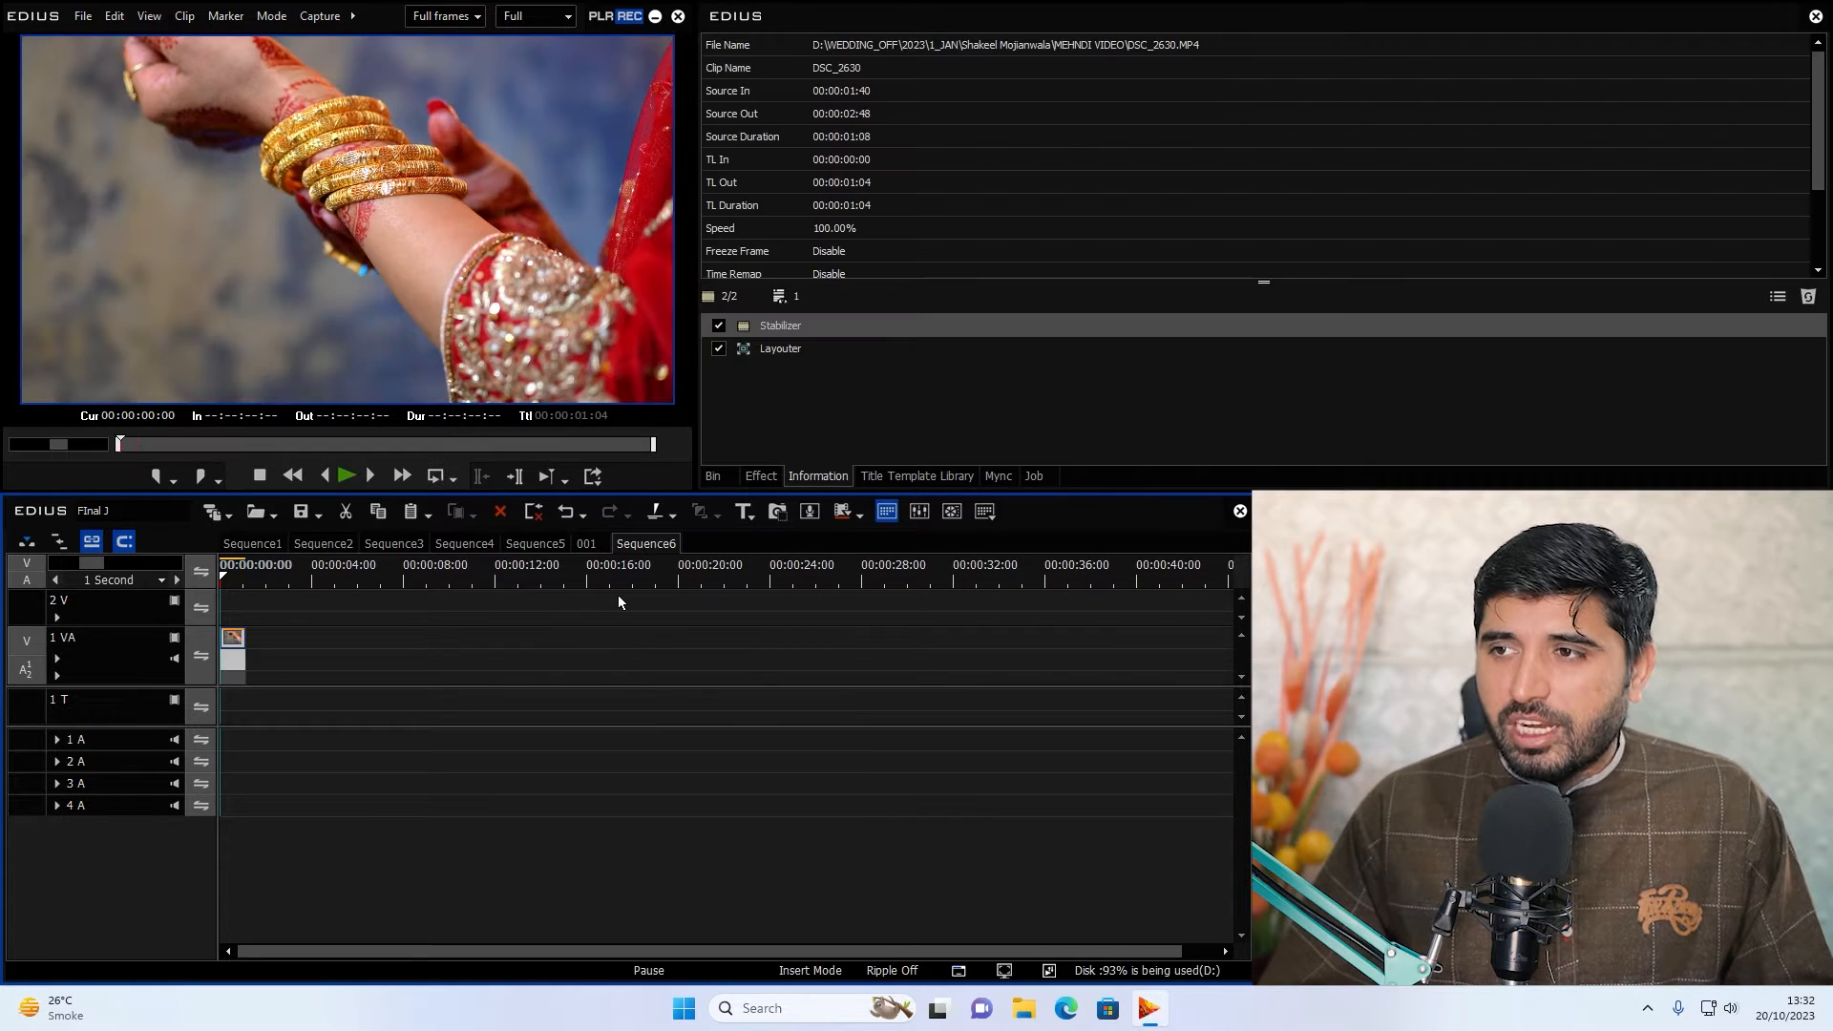
Rename the new sequence as master.
left_click(718, 474)
right_click(655, 544)
left_click(695, 606)
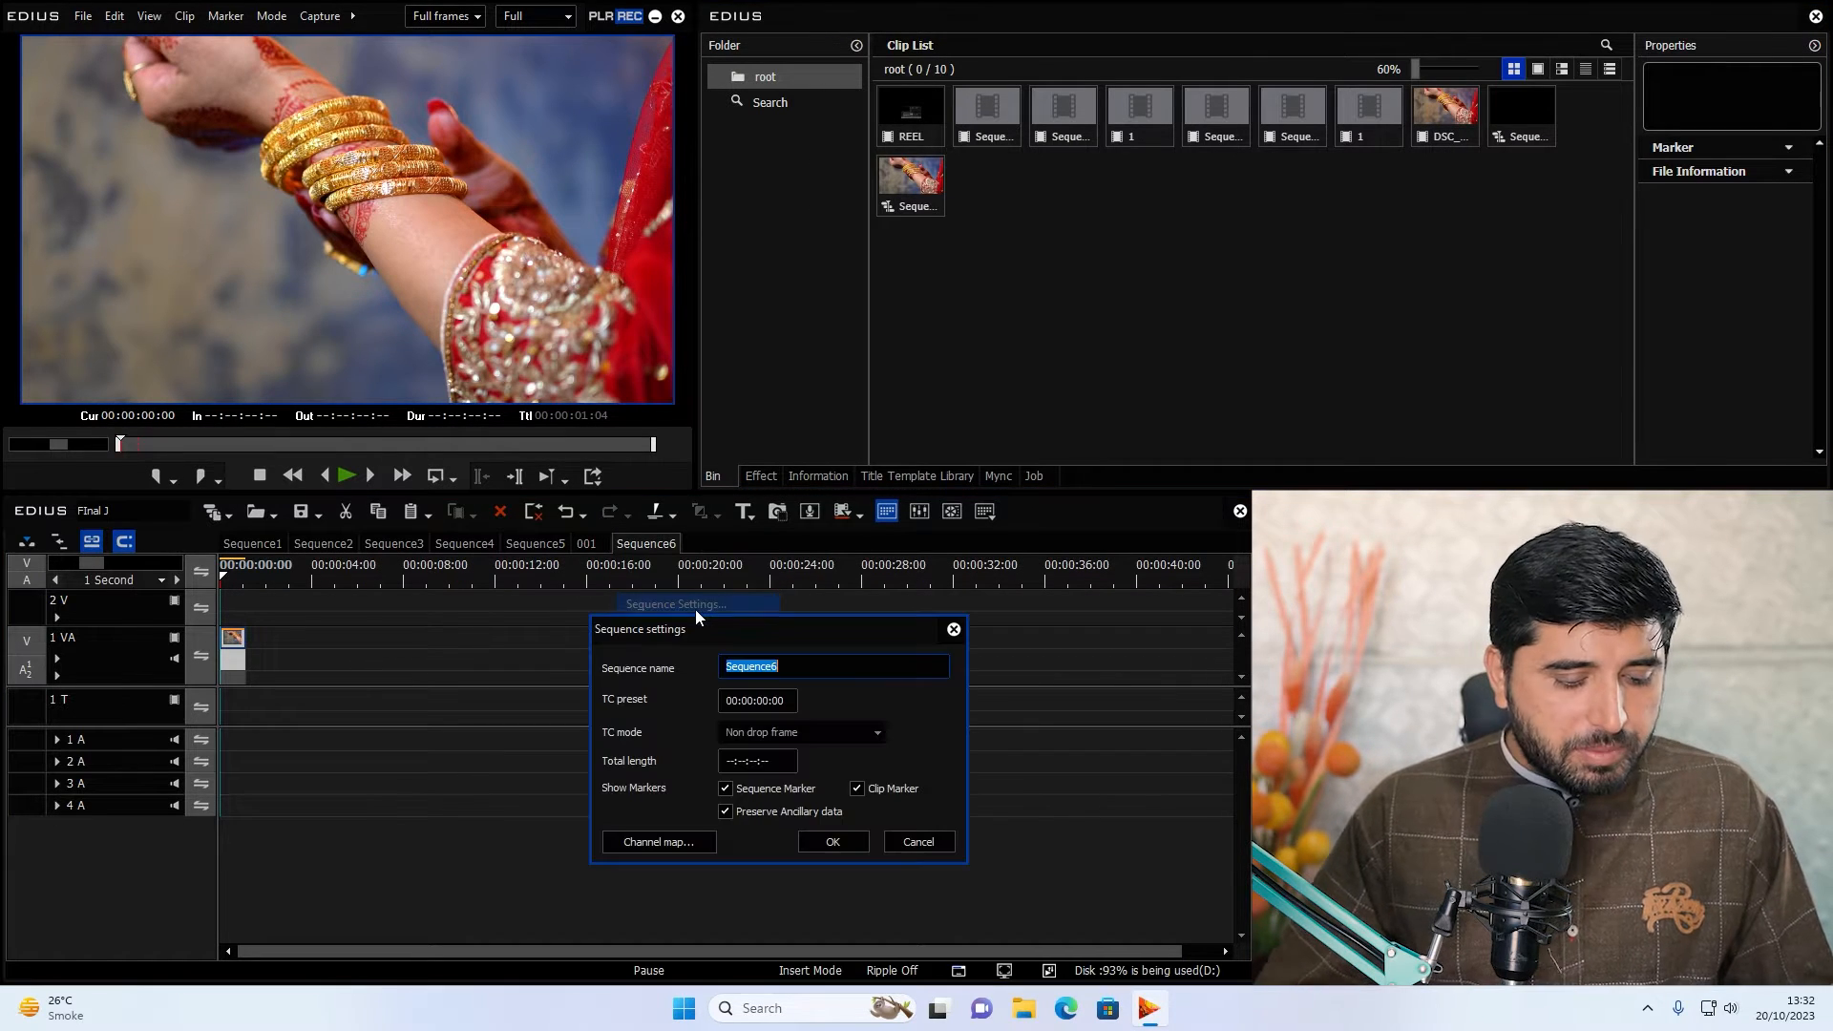
type("master")
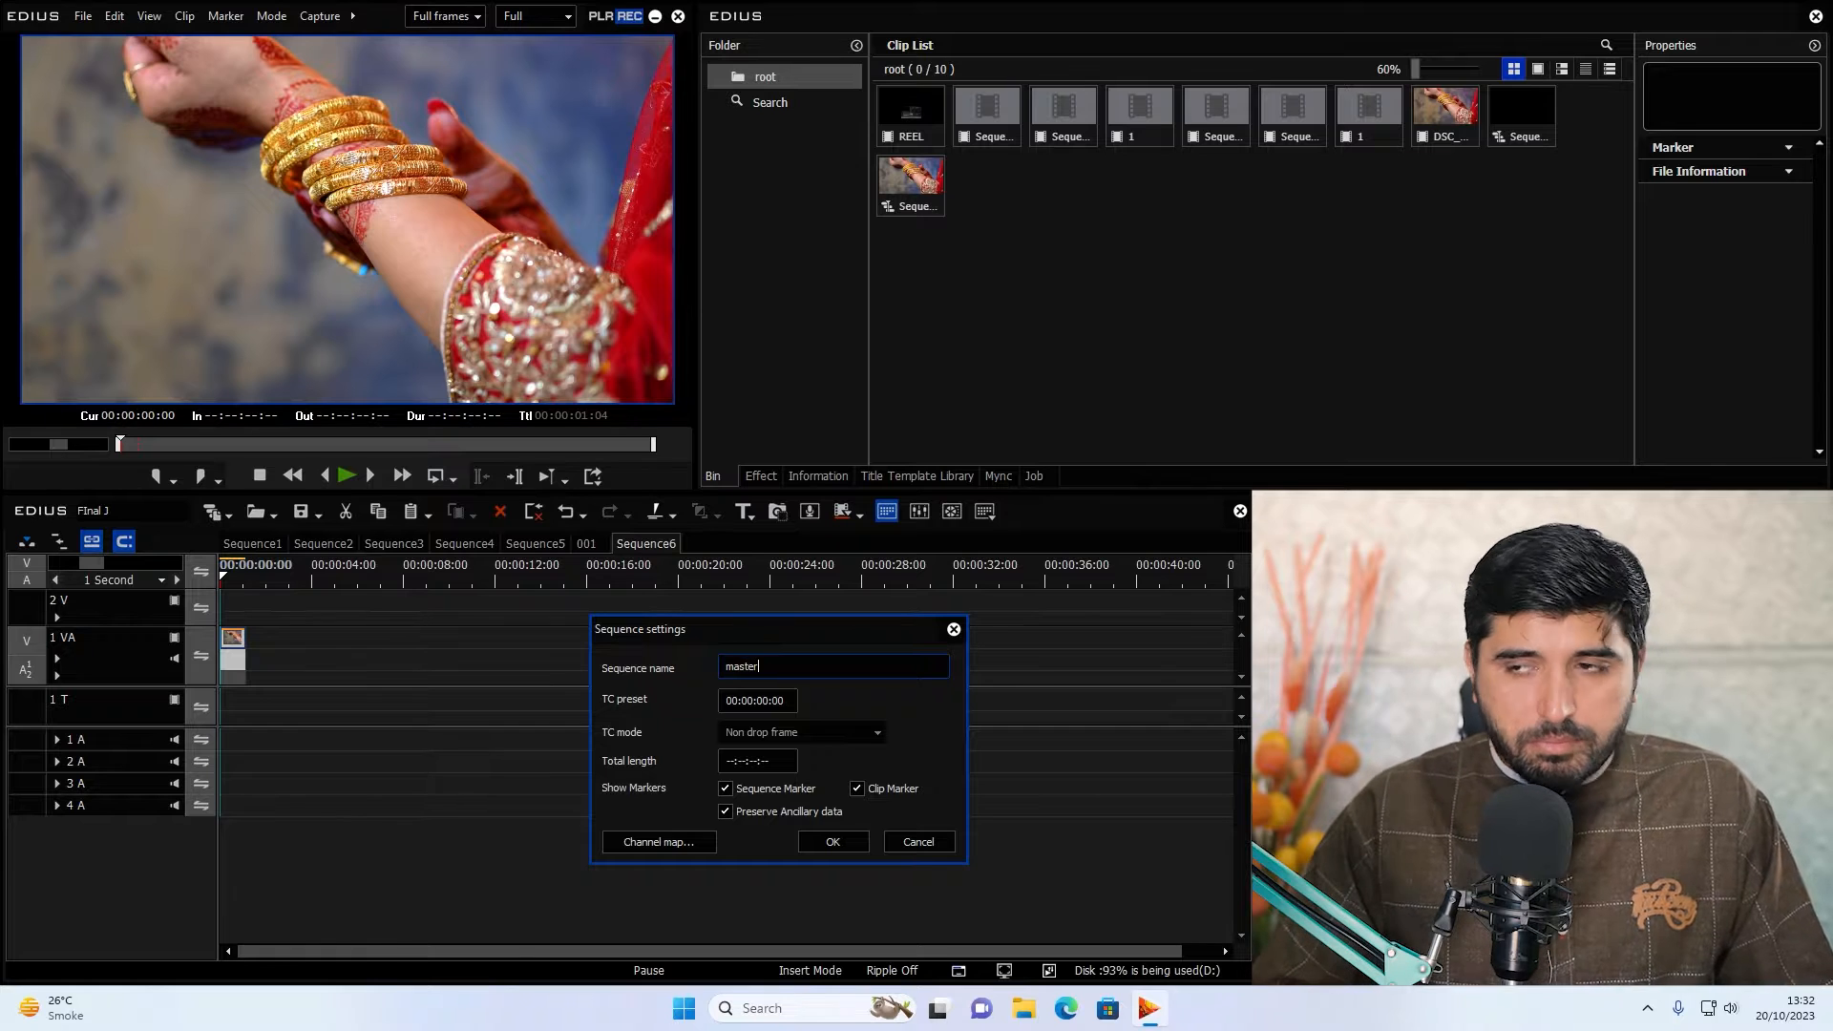
key("Return")
Add the master sequence to the bin and place it at the start of the 1 VA track in sequence 001.
right_click(640, 544)
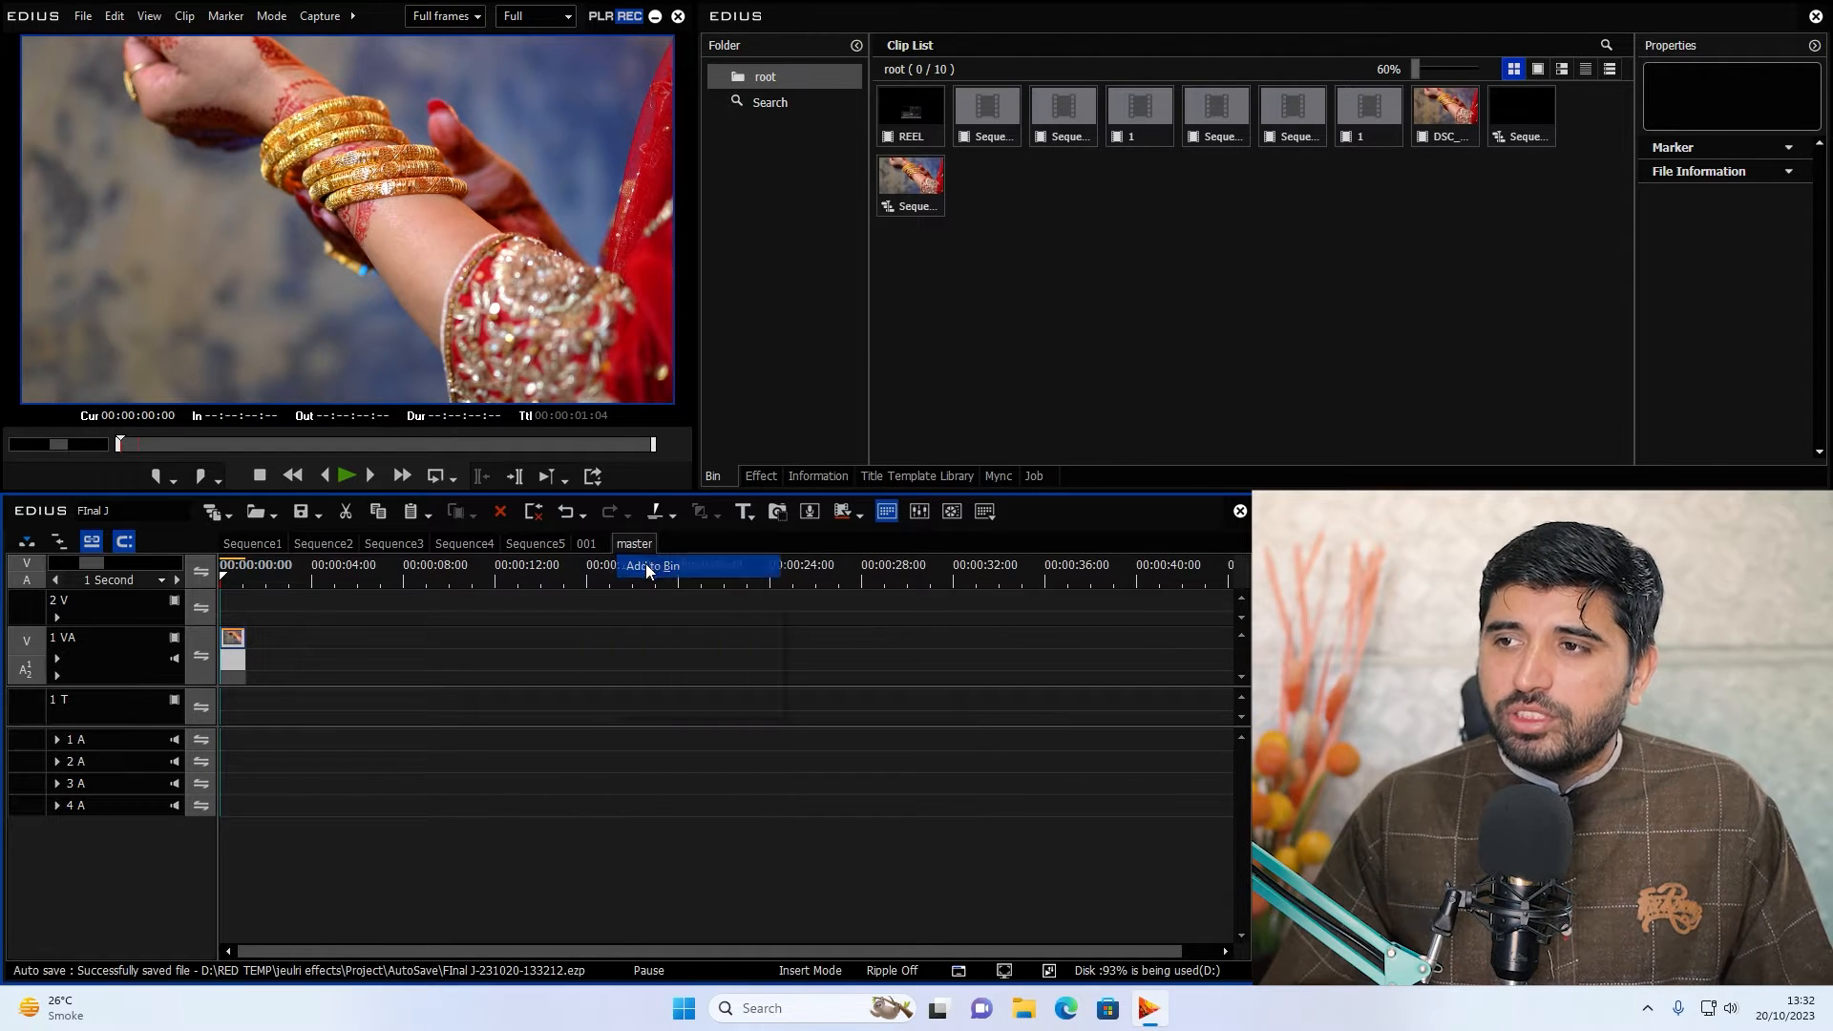
left_click(659, 569)
left_click_drag(868, 359, 659, 659)
left_click(304, 587)
left_click_drag(305, 599, 353, 602)
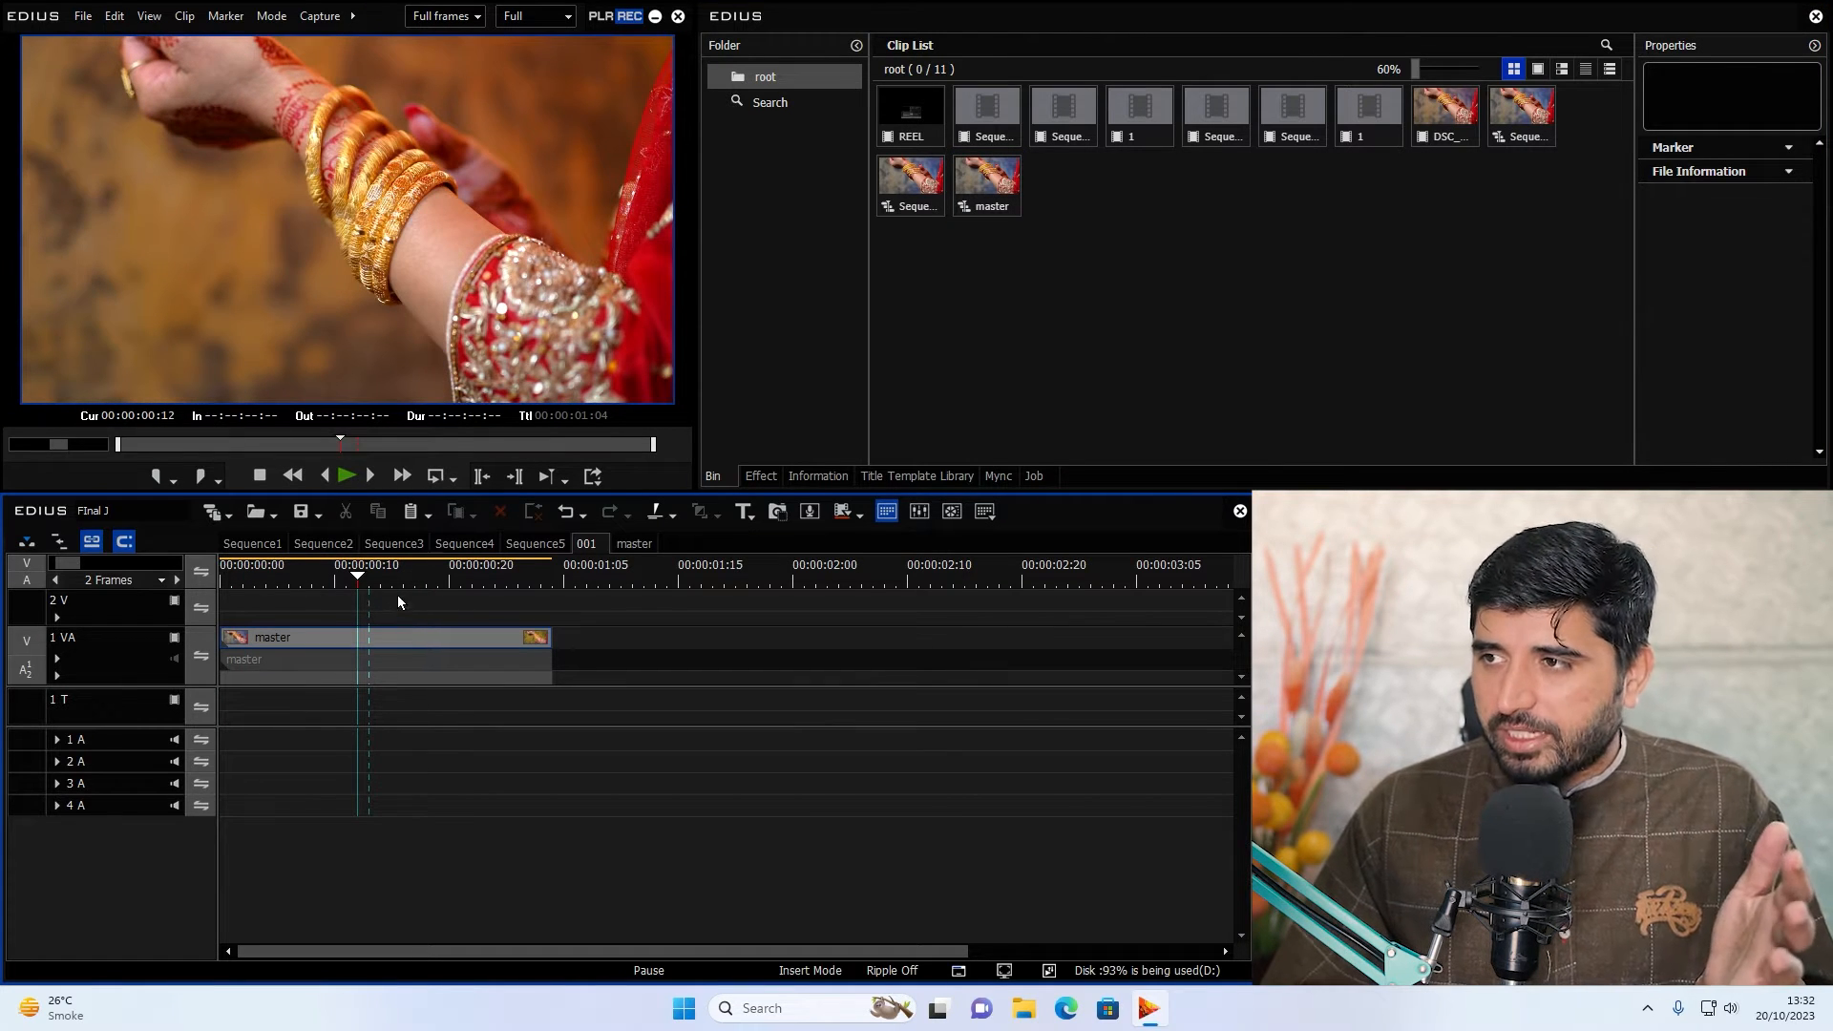
Apply the Mask video filter to the master clip.
left_click(763, 476)
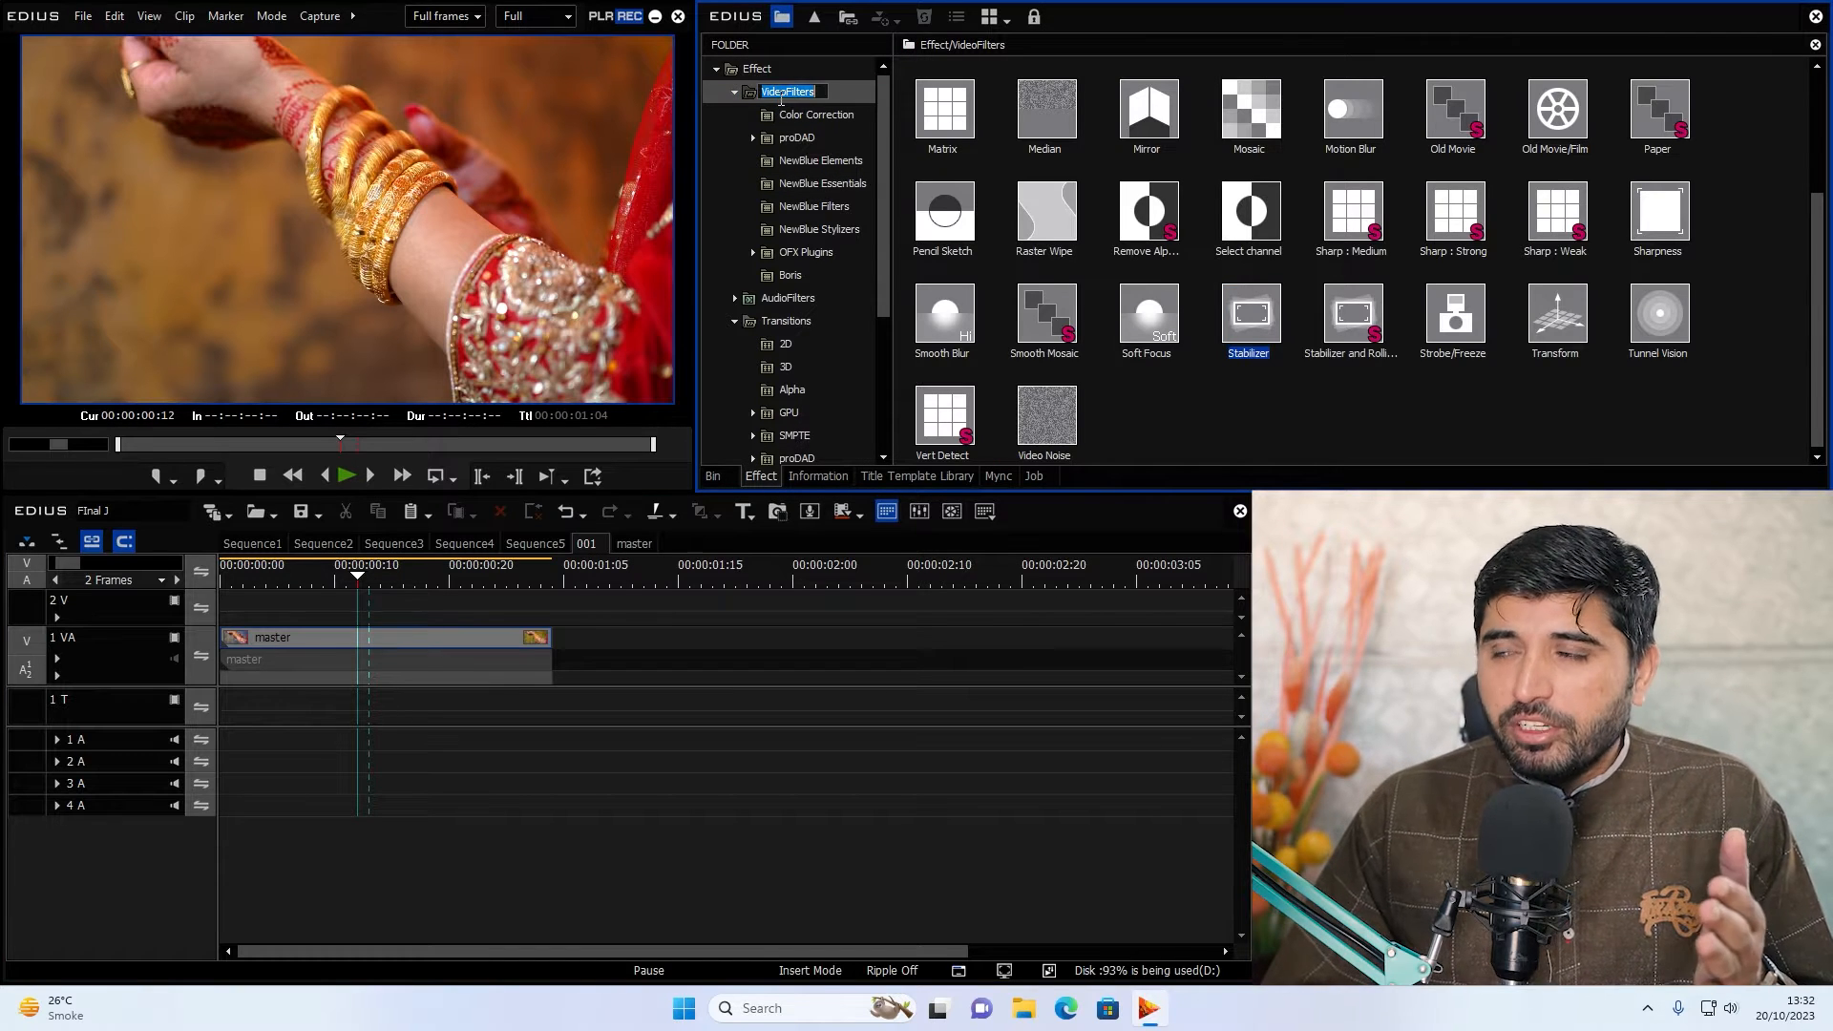
scroll(1308, 254, "up", 2)
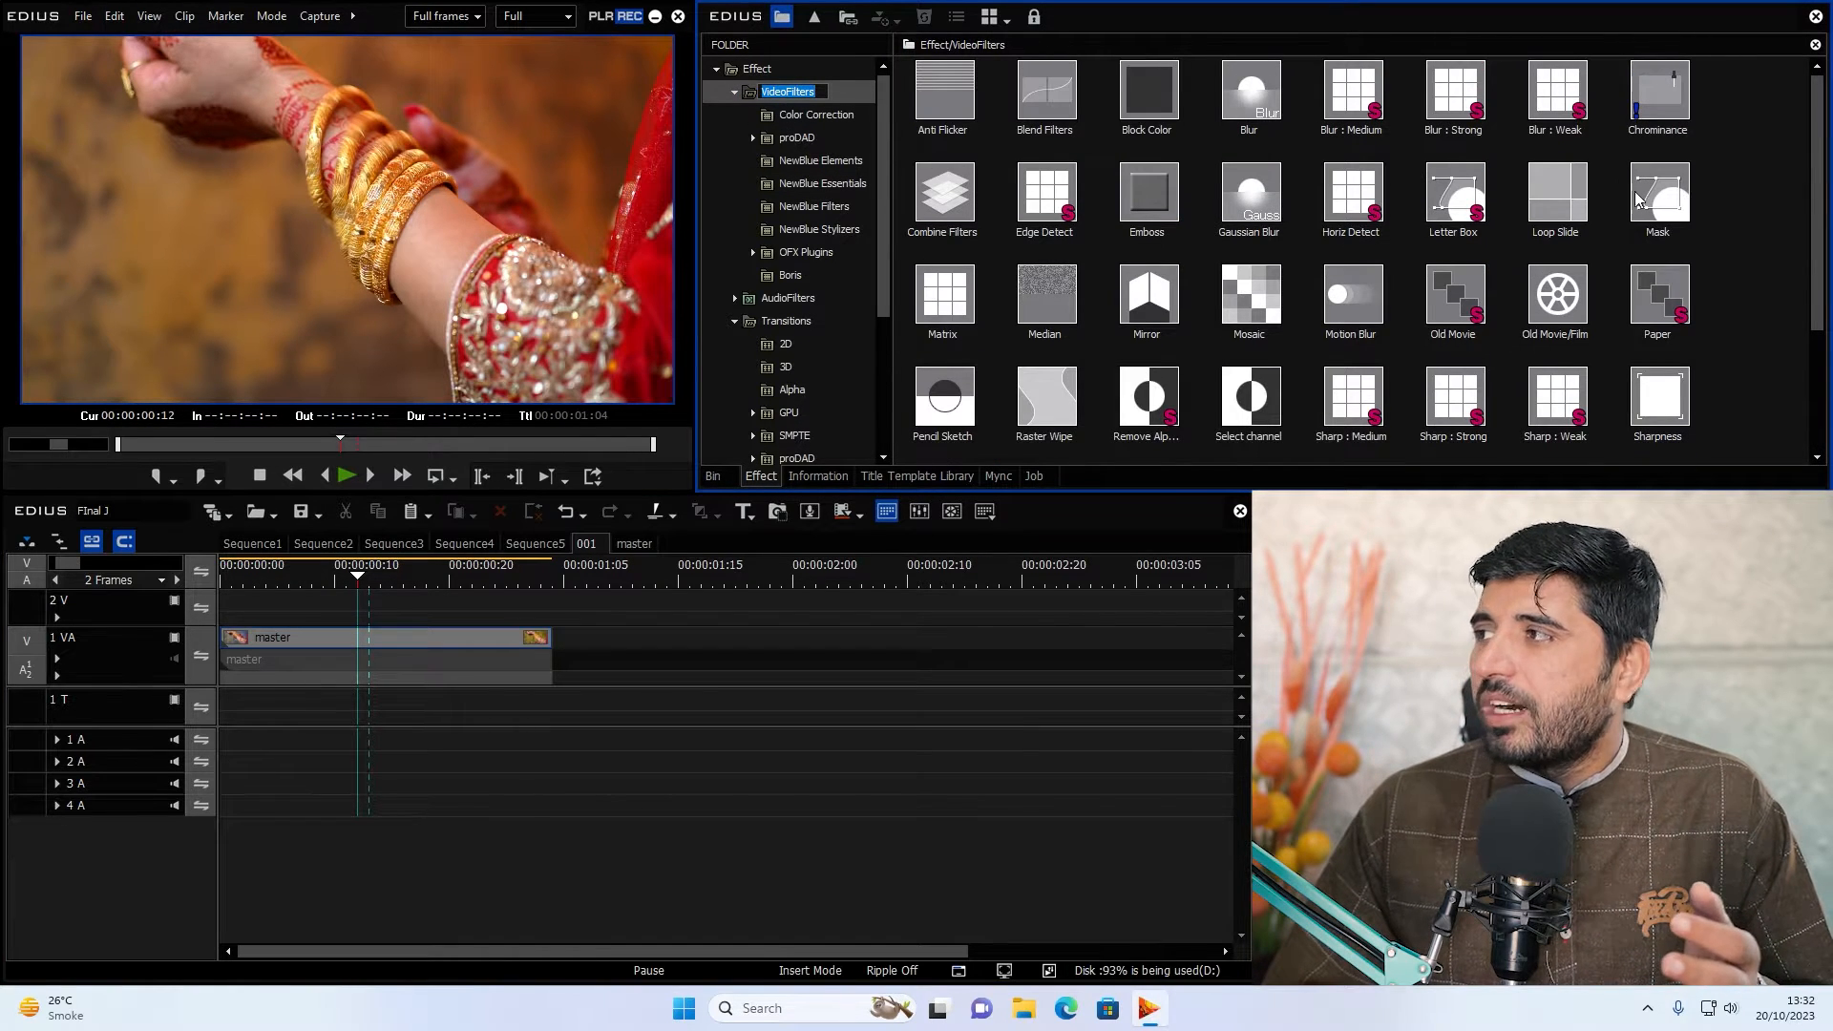
left_click_drag(1679, 206, 603, 518)
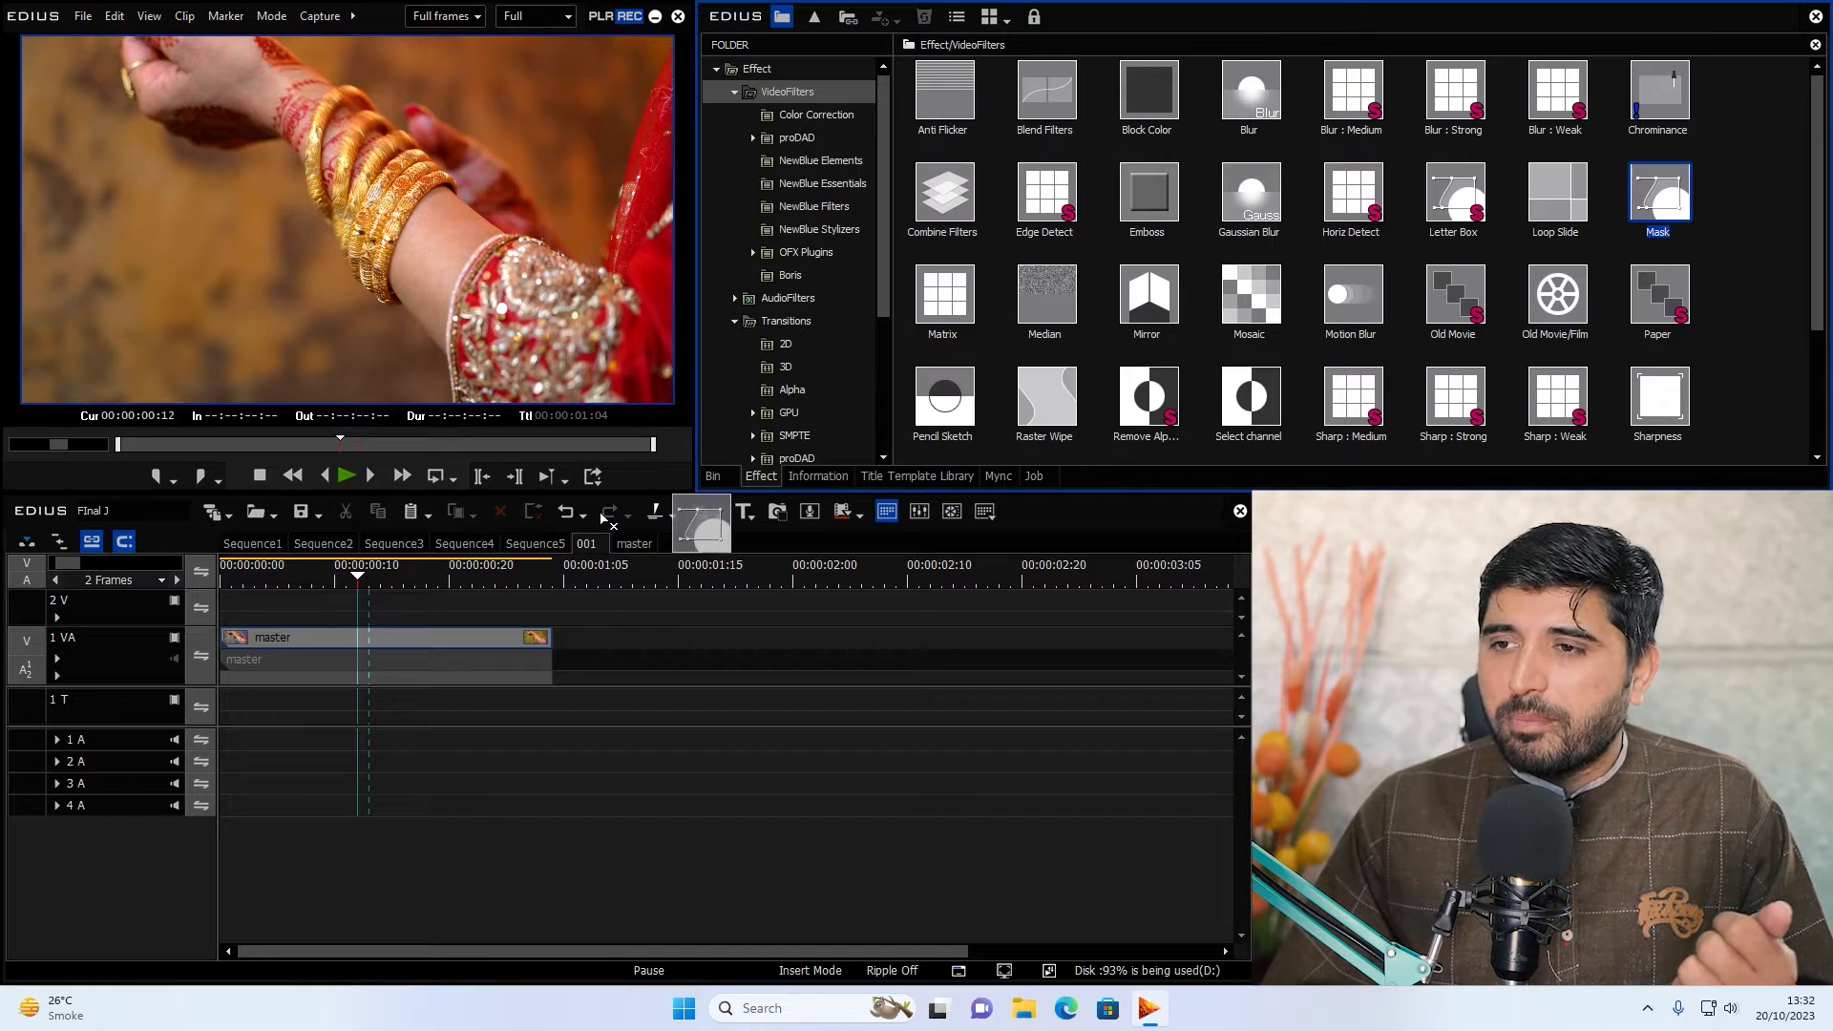
left_click_drag(427, 637, 426, 636)
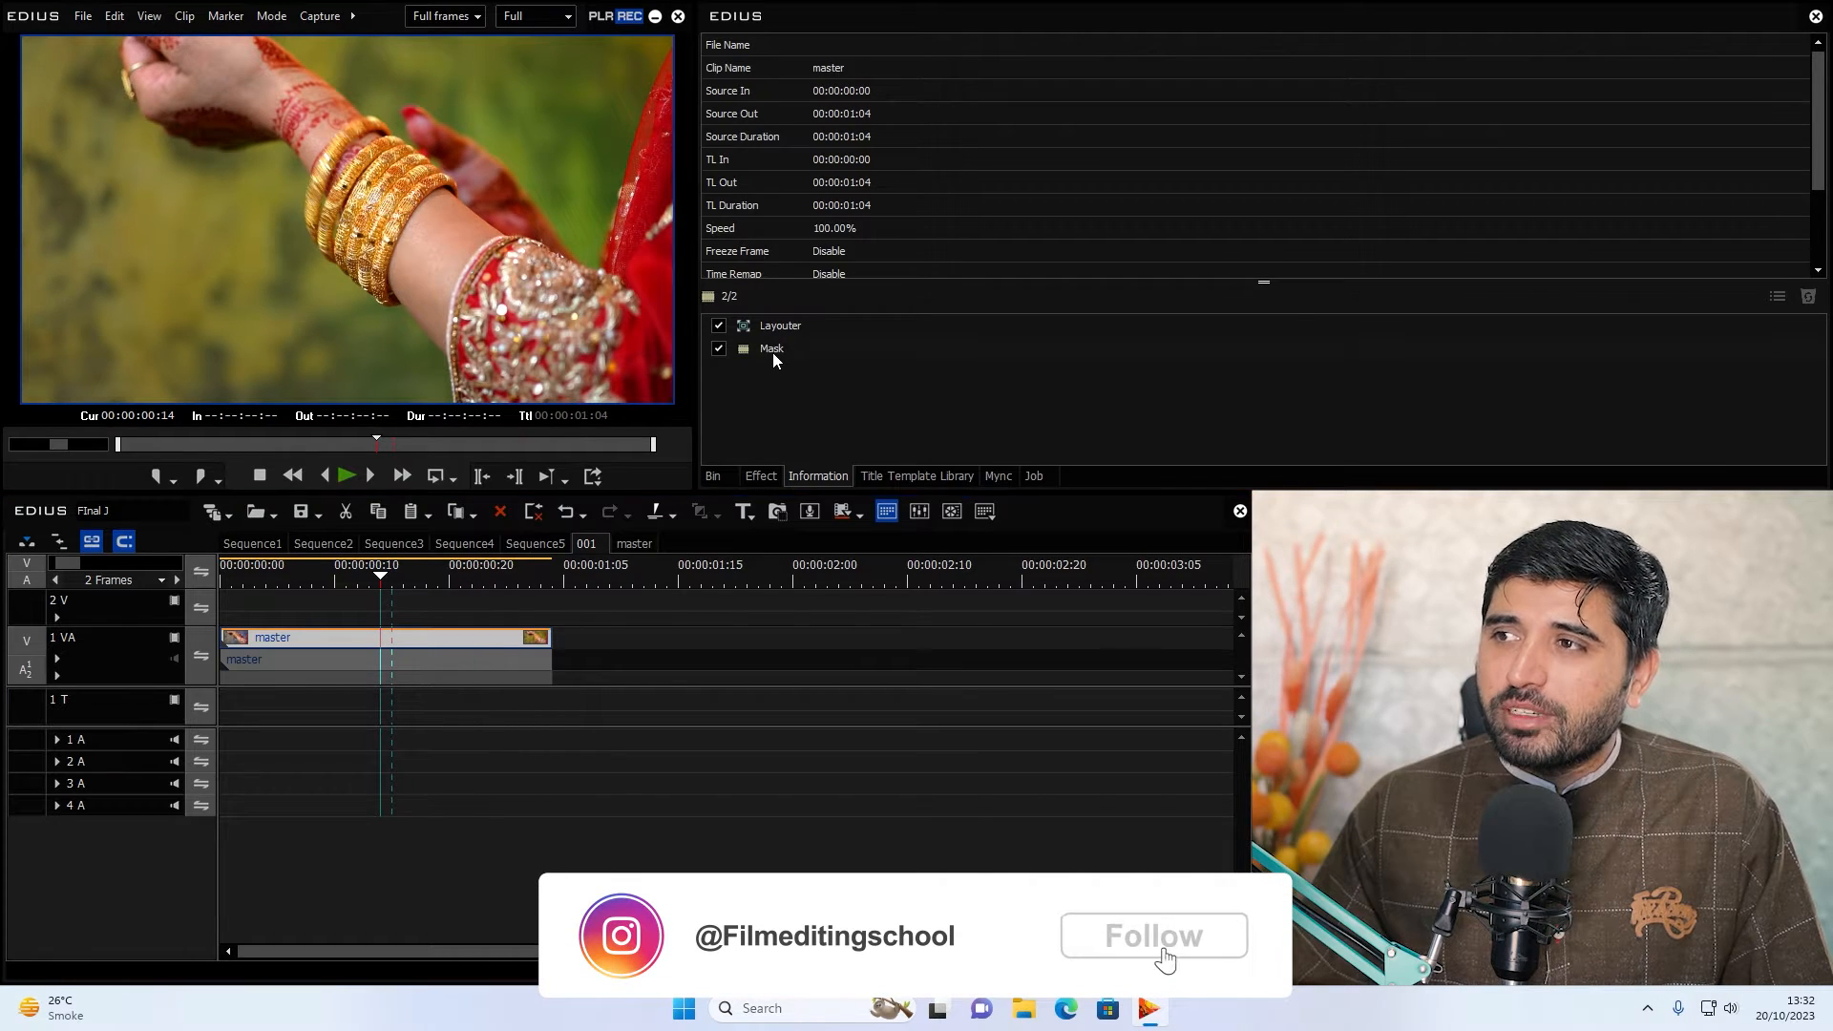
Open the Mask filter's settings, scrub through the clip's motion and return to the first frame.
double_click(771, 353)
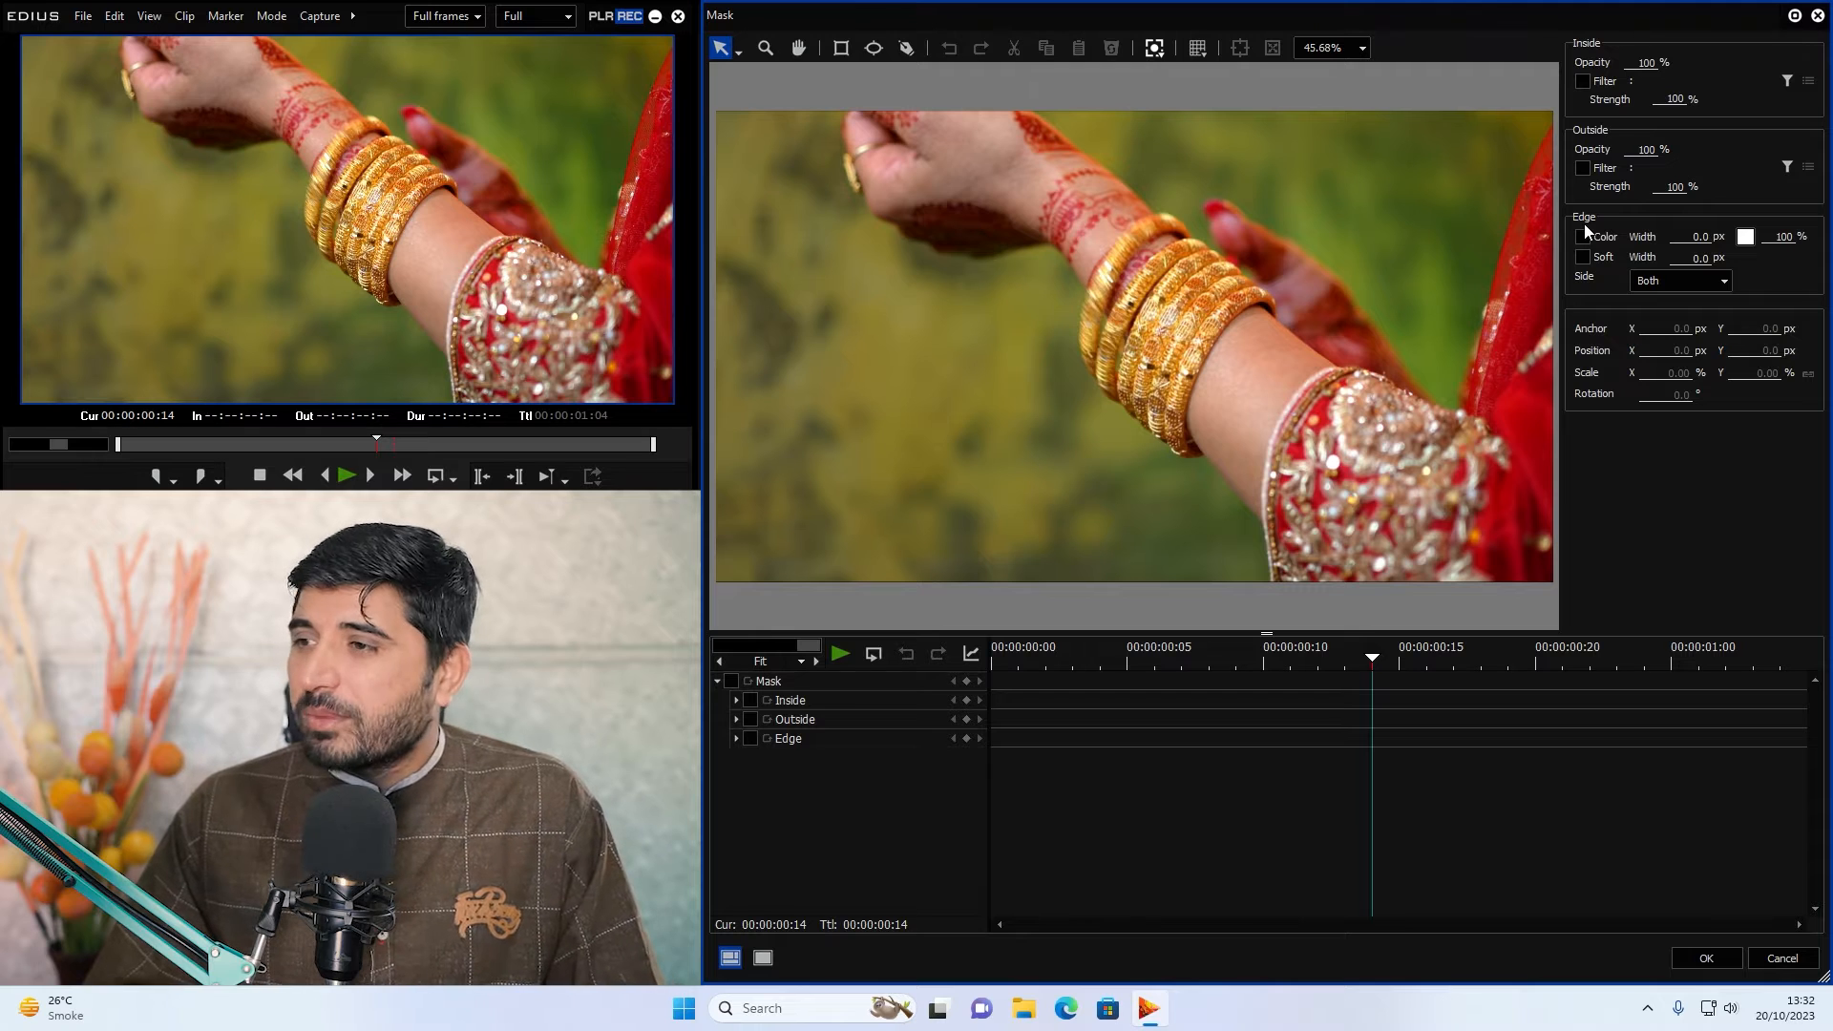
left_click_drag(1084, 669, 1769, 738)
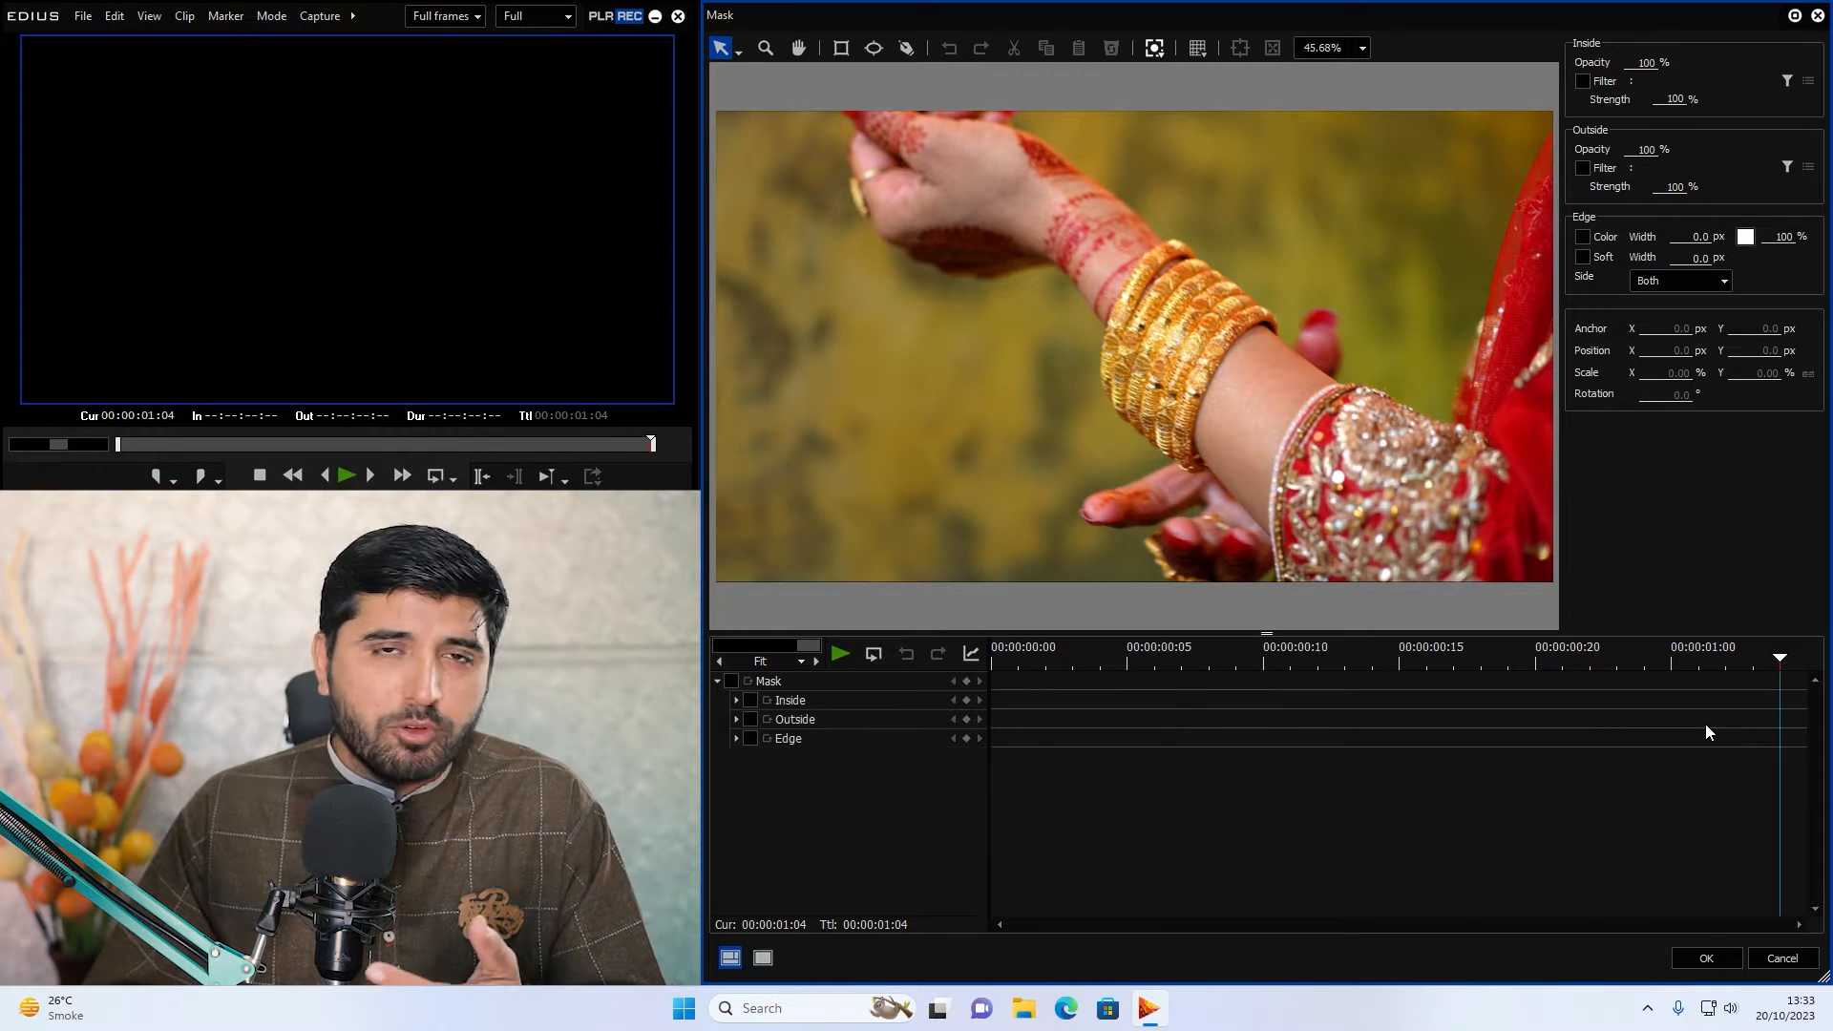
left_click_drag(1745, 662, 844, 680)
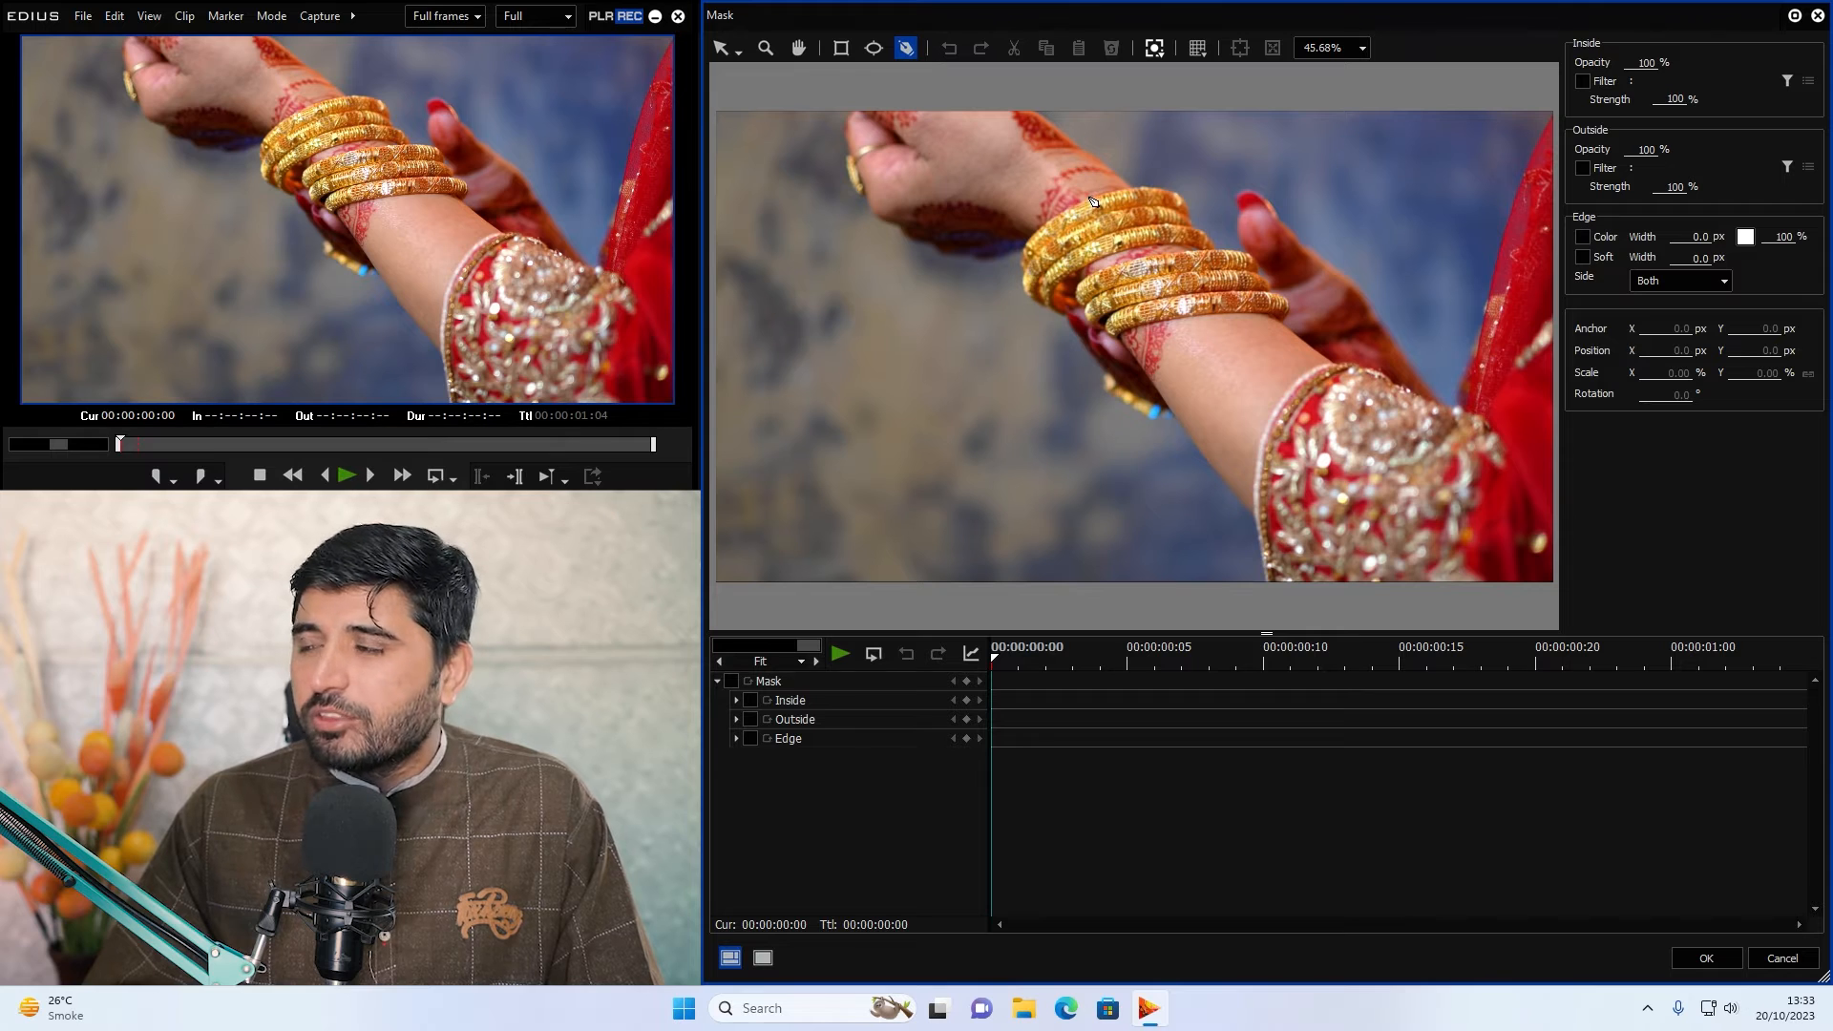
Trace a closed freeform mask path around the outer edge of the gold bangles on the first frame.
left_click(1362, 50)
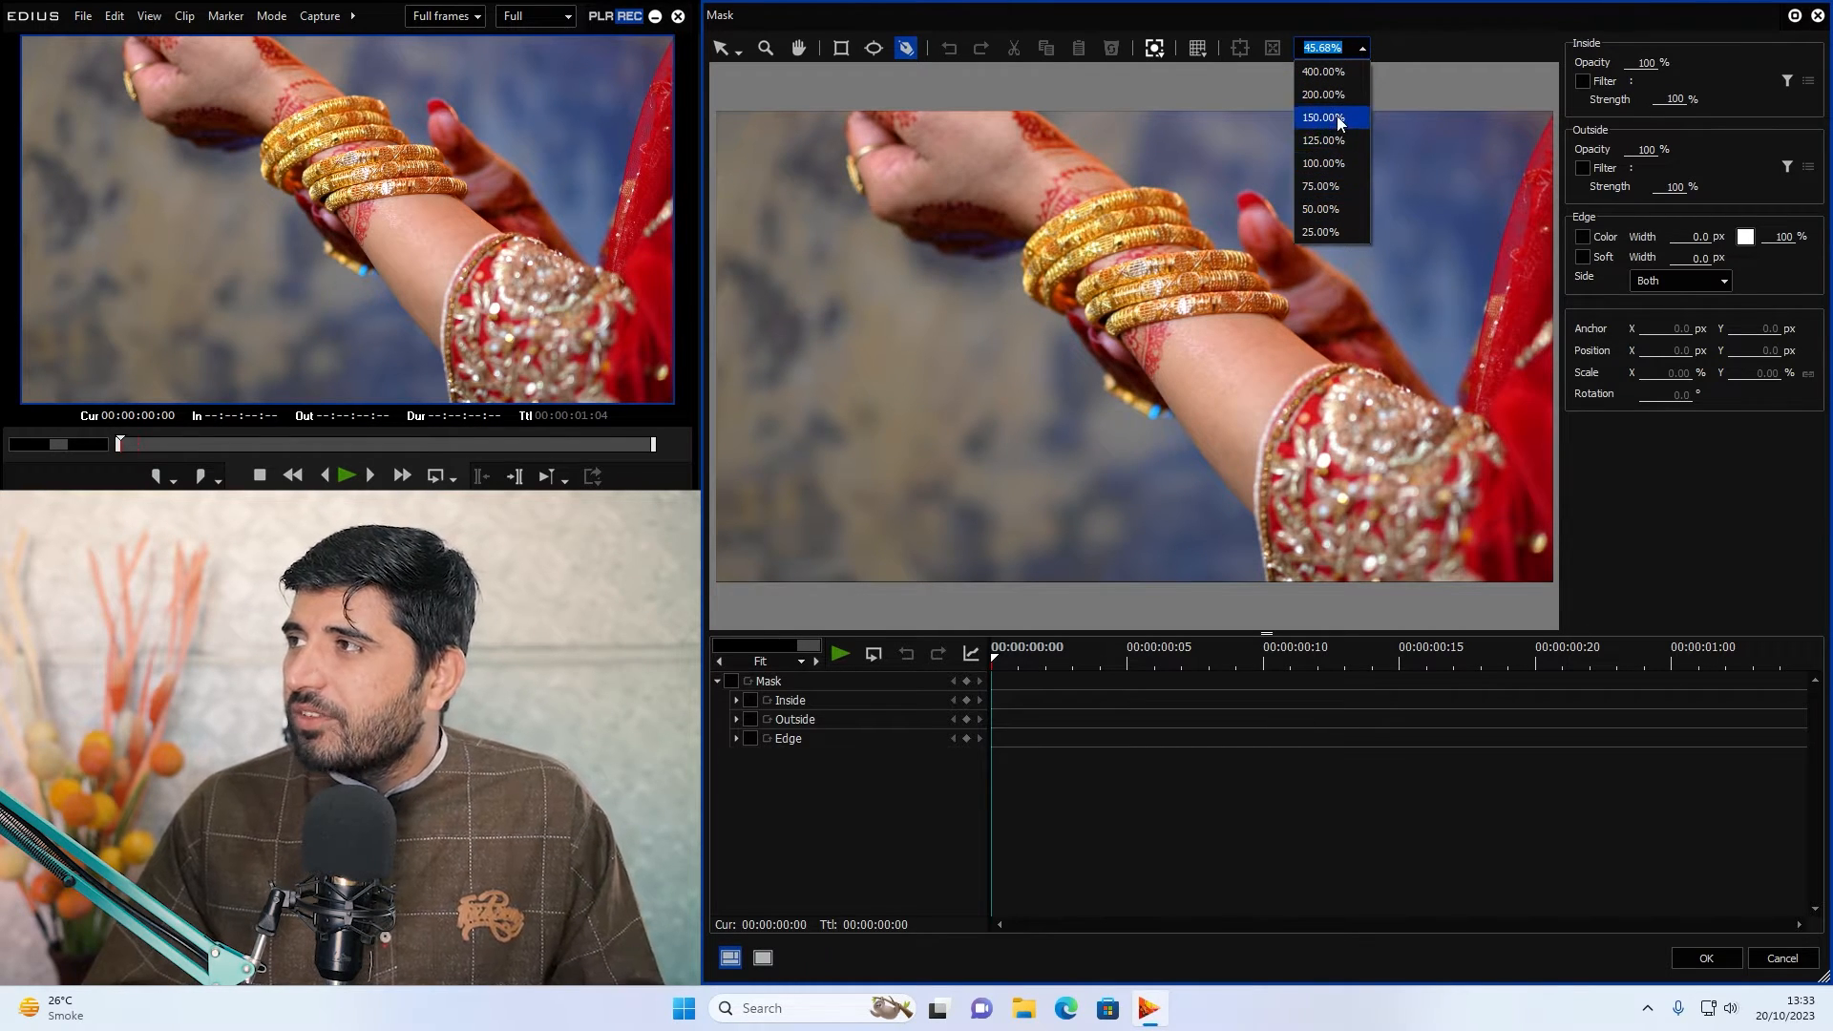
left_click(1337, 117)
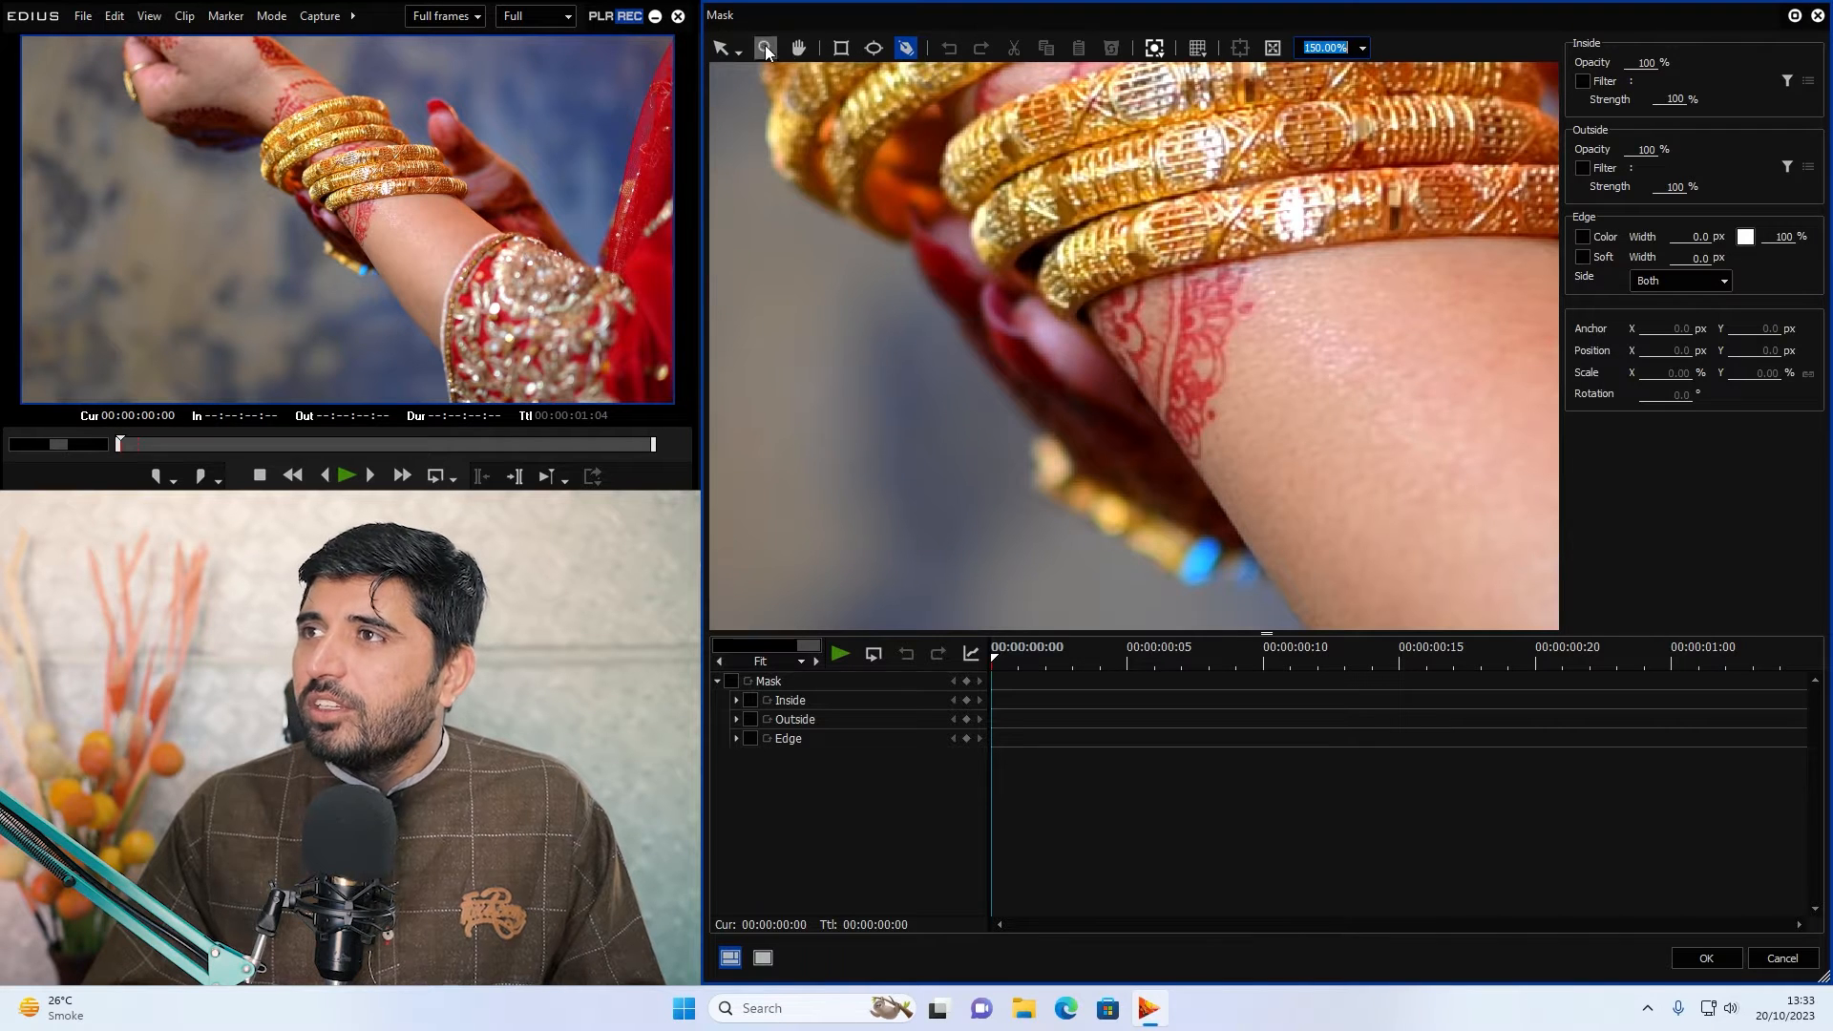
left_click_drag(1140, 153, 1243, 349)
left_click(1363, 48)
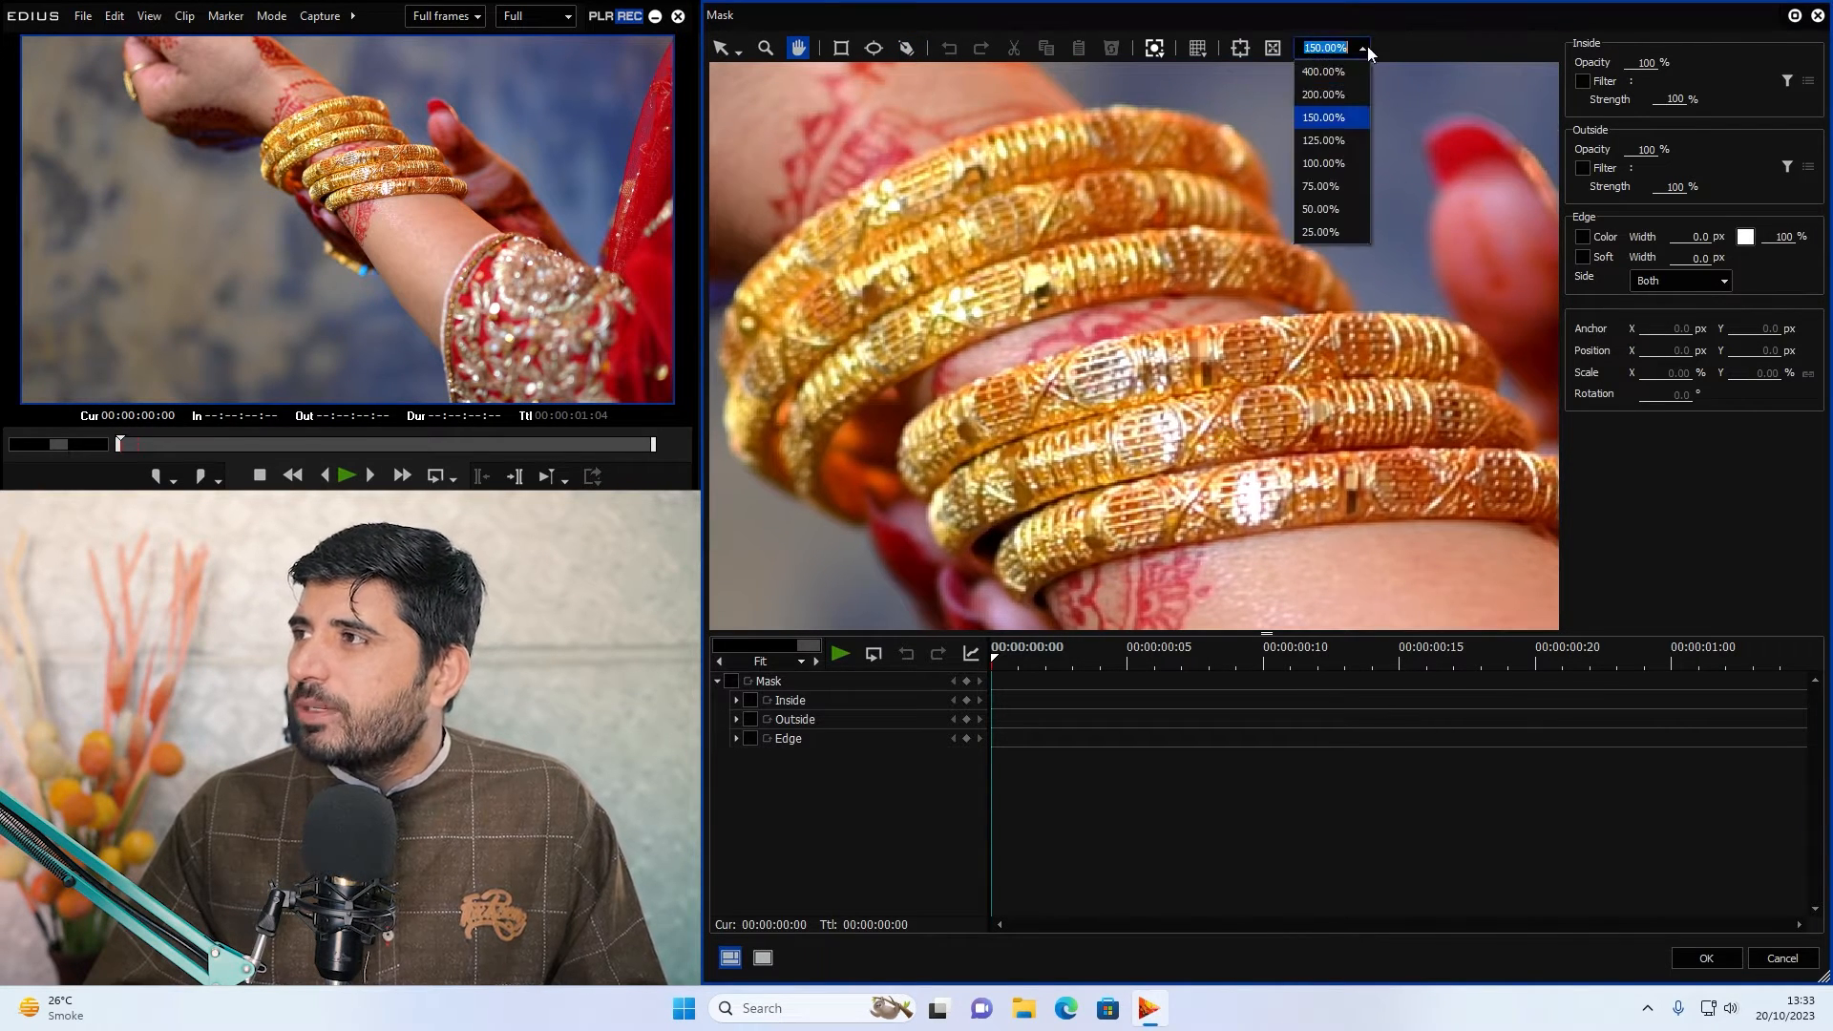
left_click(1342, 141)
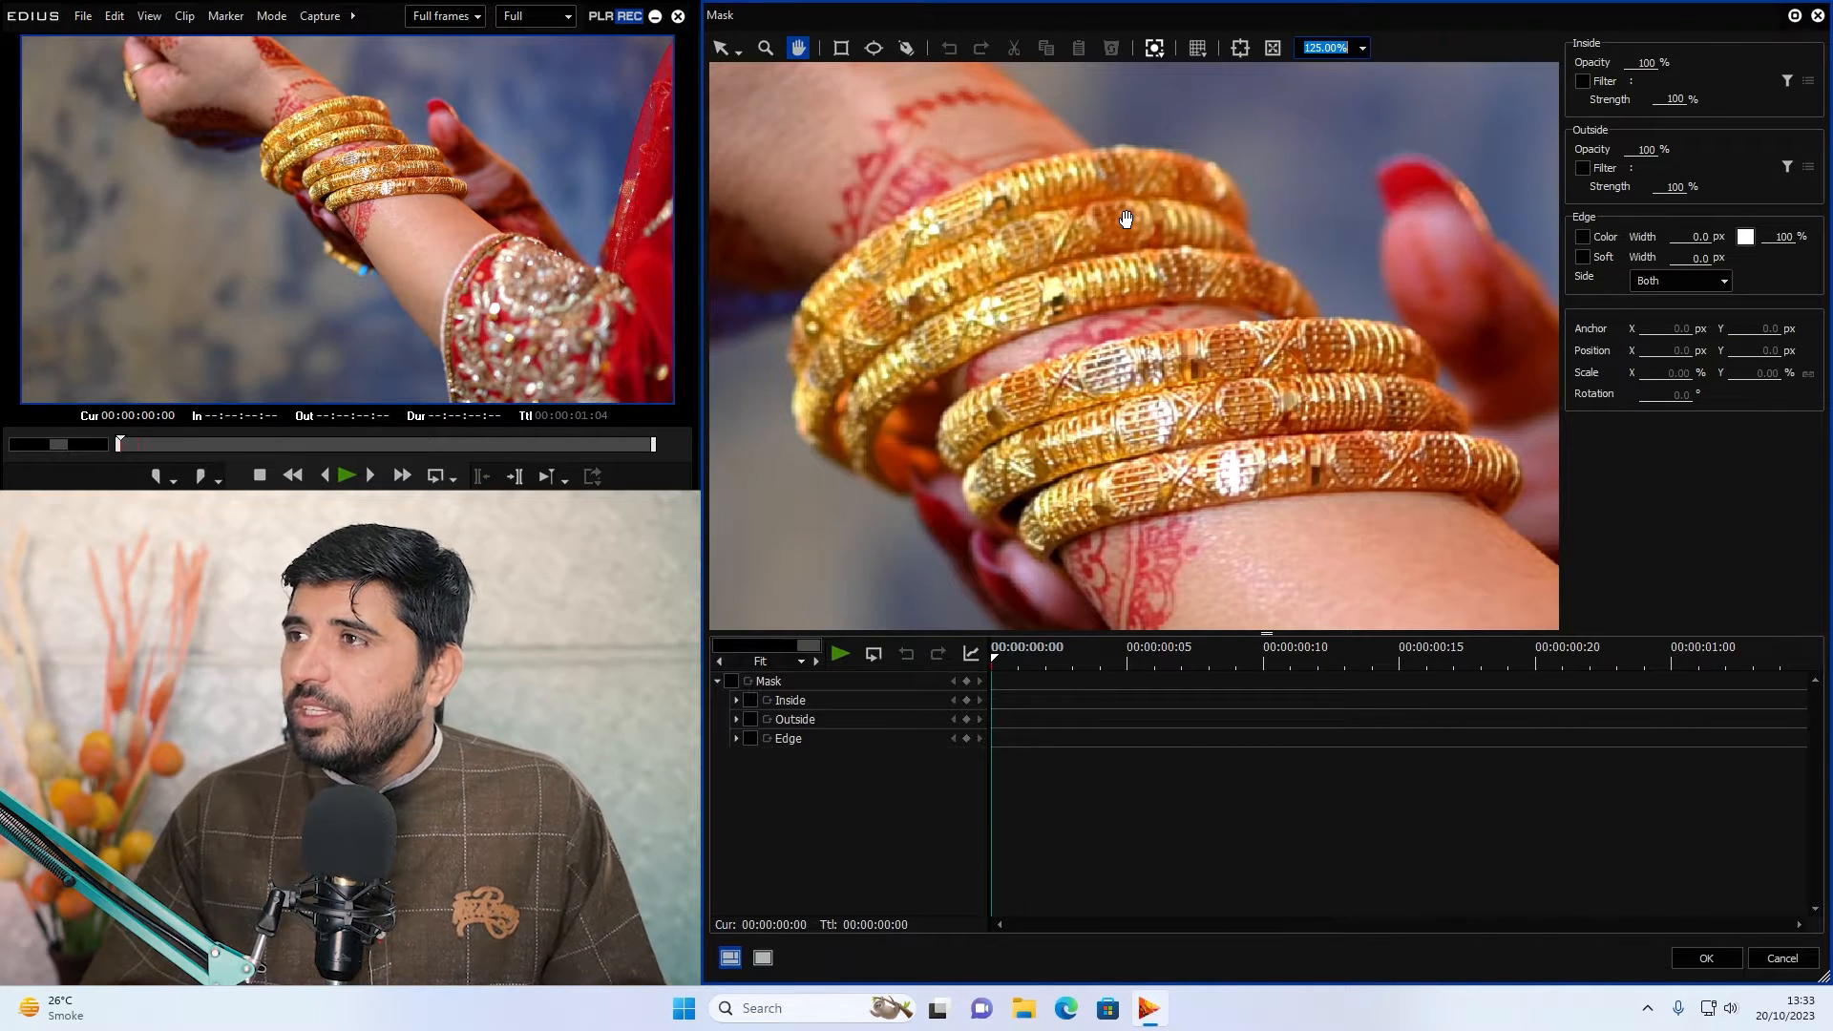
left_click_drag(1127, 219, 1126, 193)
left_click(907, 49)
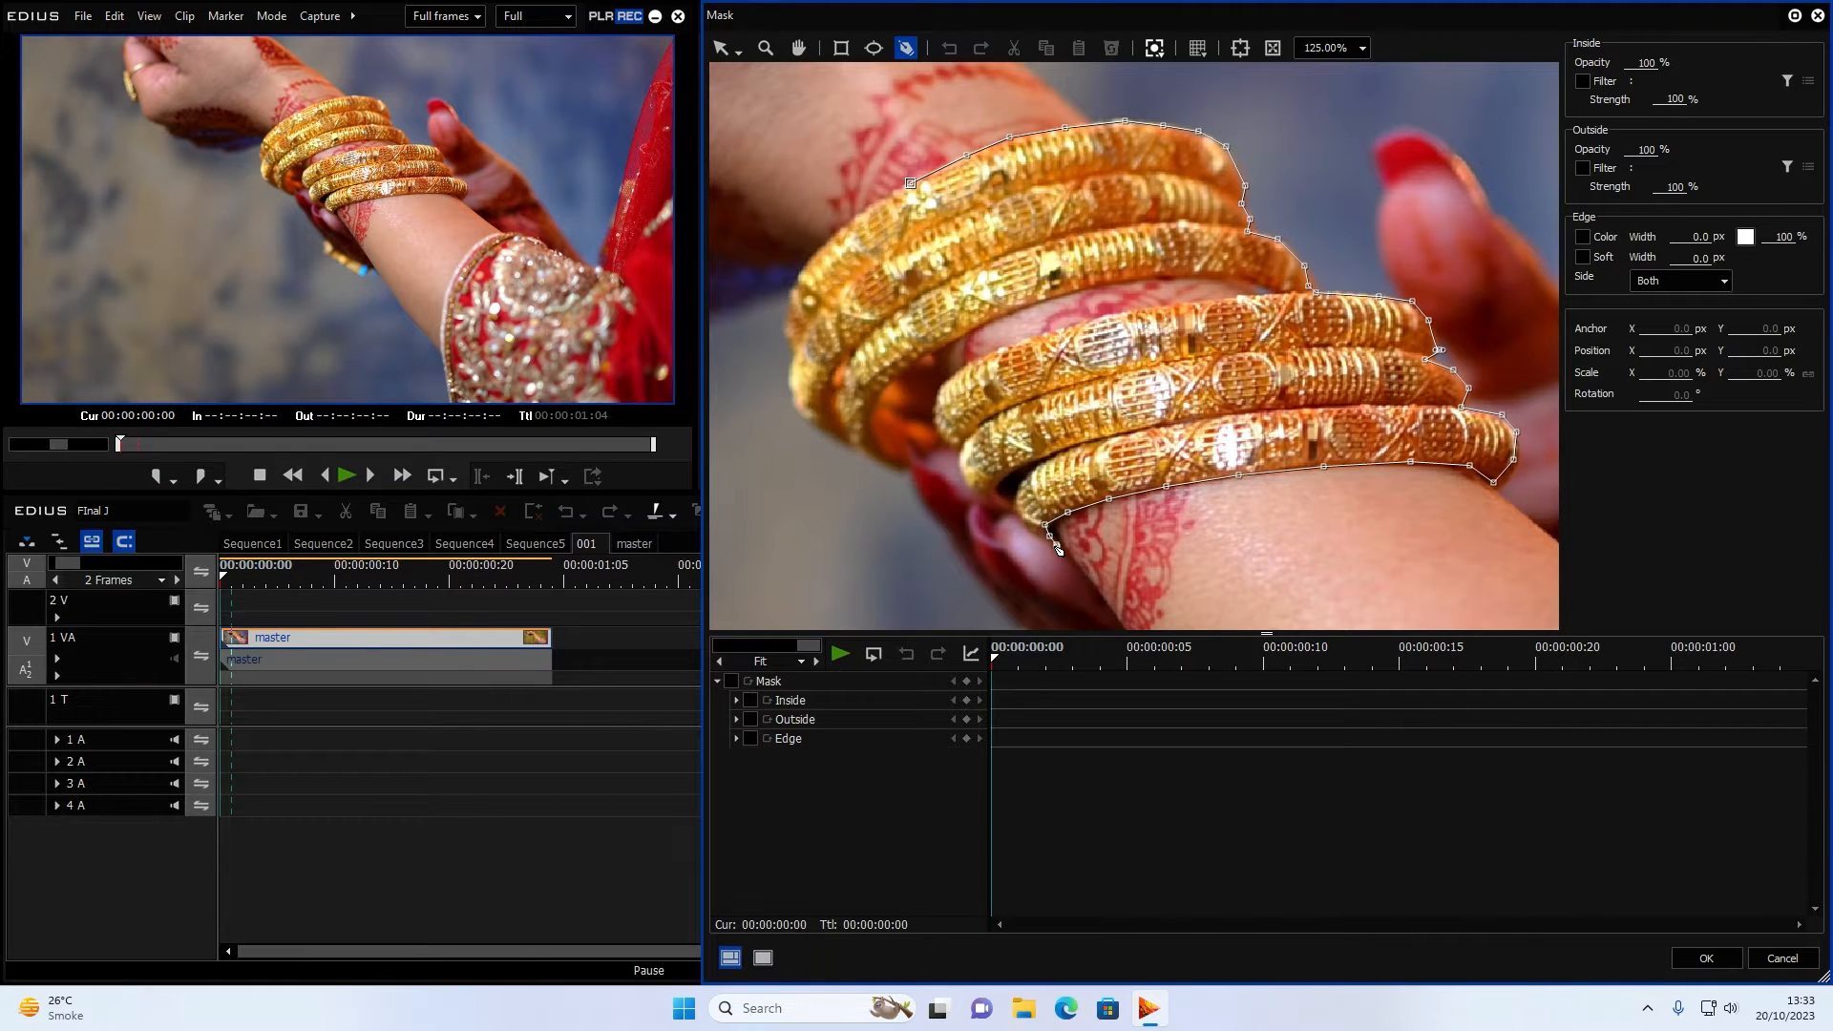
left_click(911, 182)
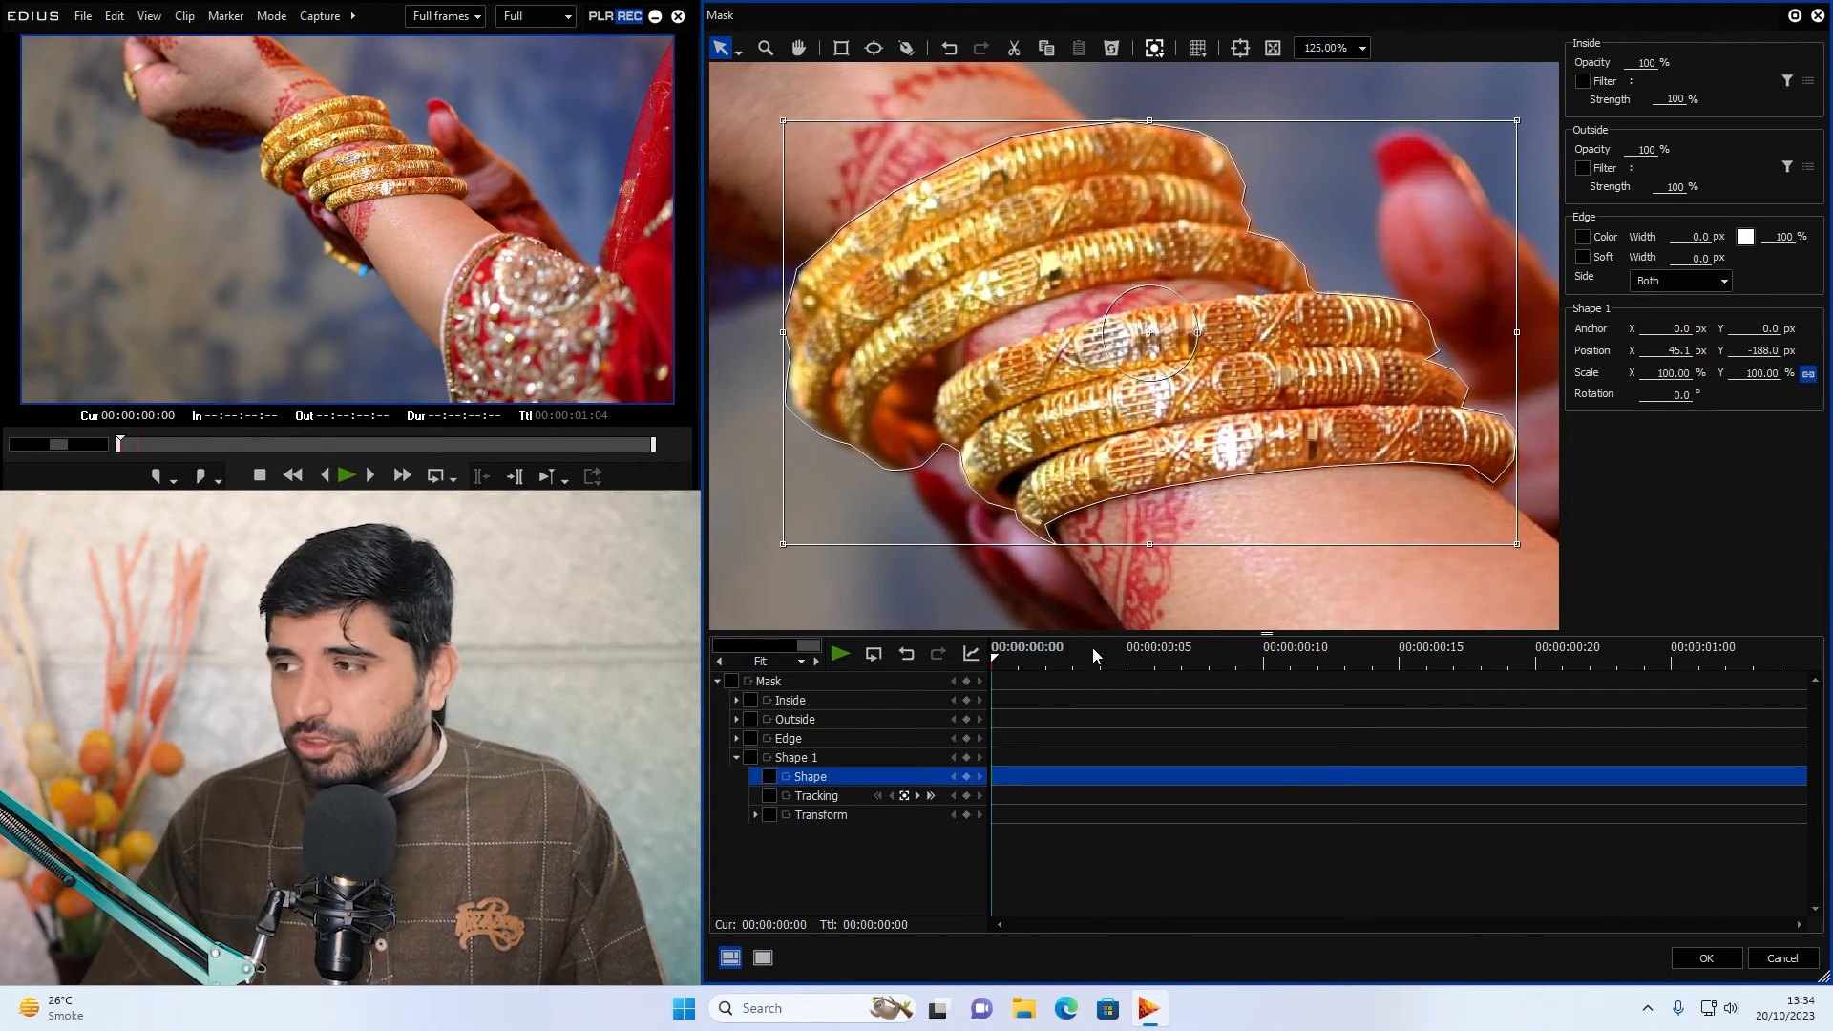
Enable keyframing of shape, tracking and transform for the bangle mask at the first frame.
left_click(1364, 48)
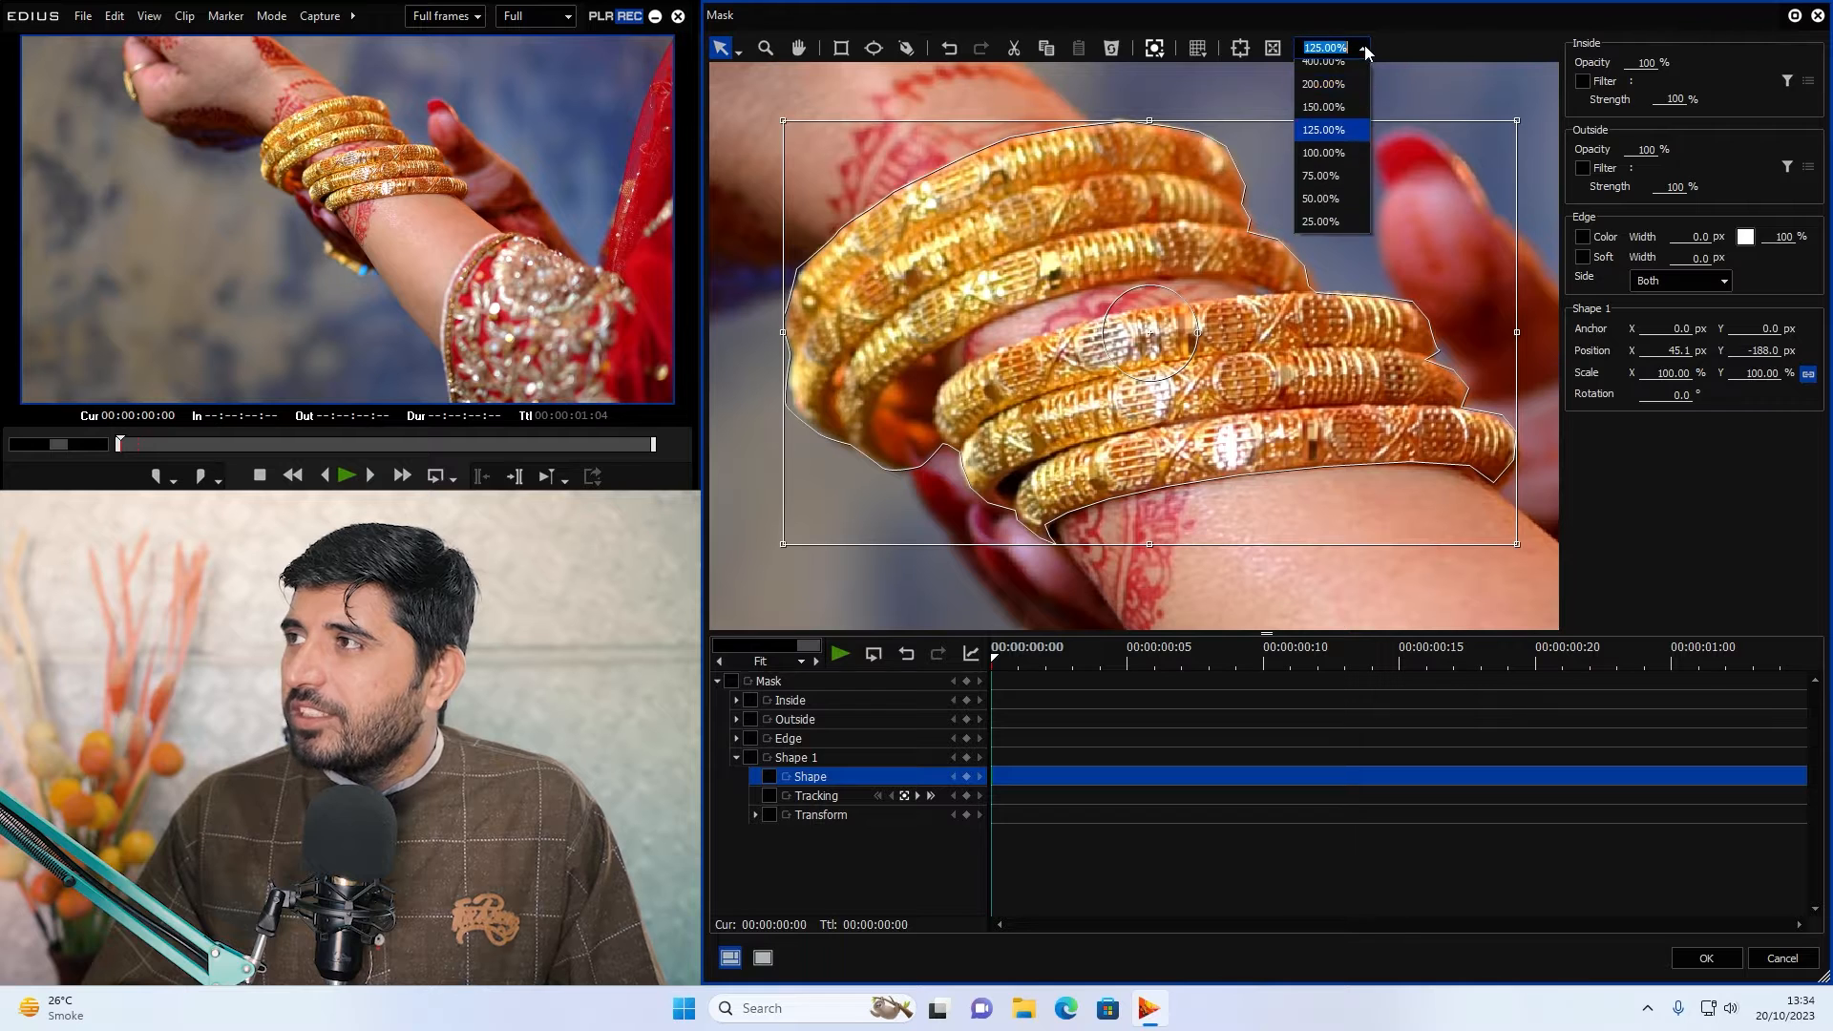
left_click(1273, 50)
left_click(1274, 49)
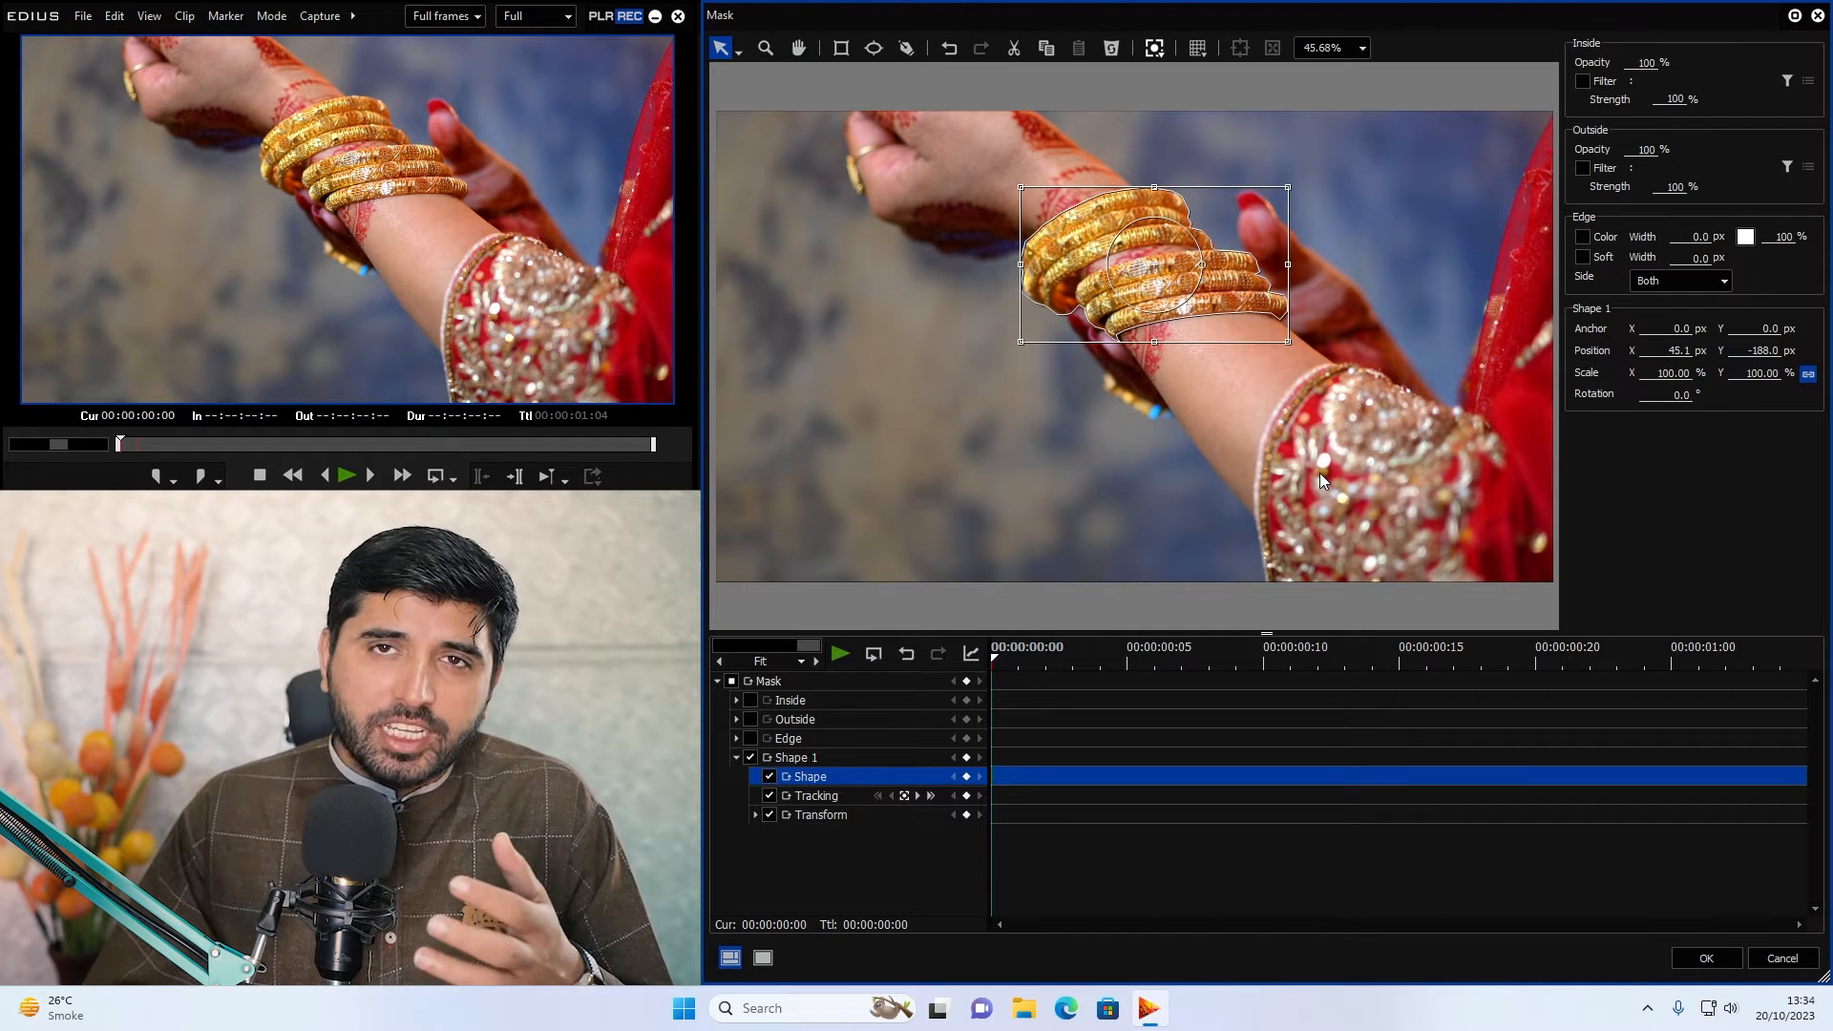
mouse_move(992, 661)
left_mouse_down()
mouse_move(1068, 666)
mouse_move(989, 668)
left_mouse_up()
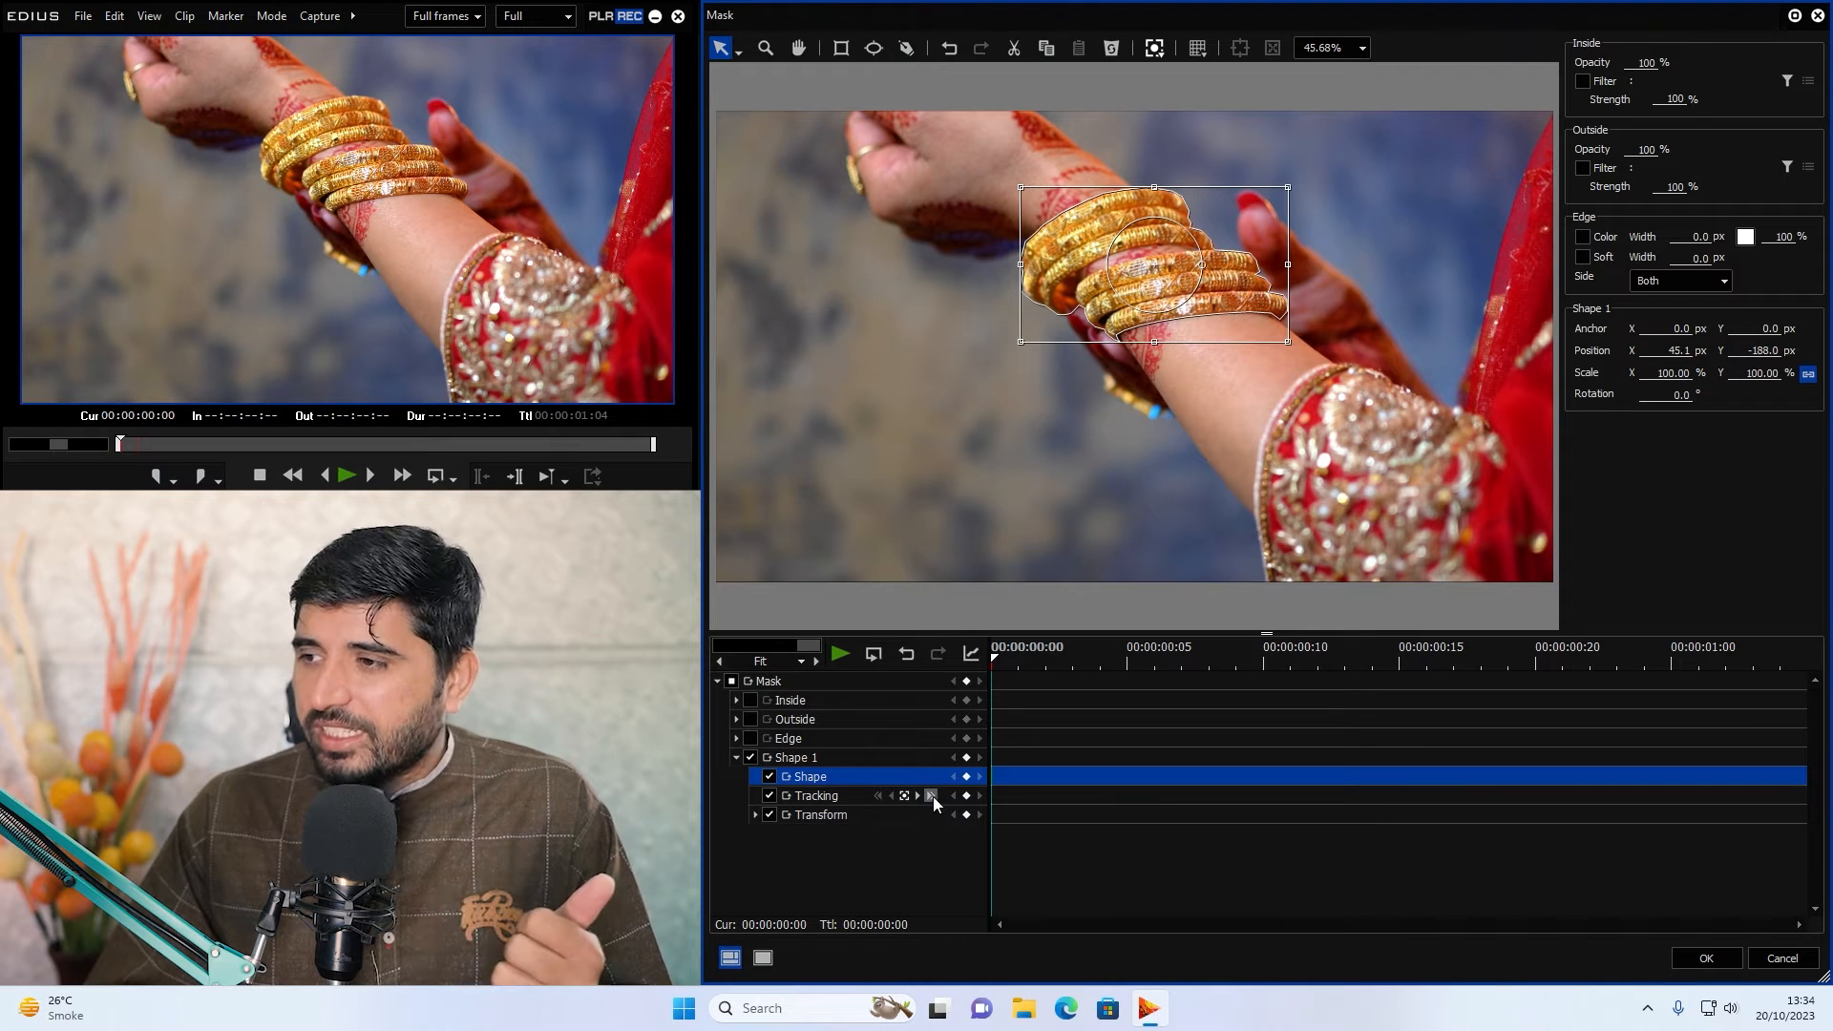
Try to track the bangle mask forward through the whole clip, check the tracked frames and discard the mask changes.
left_click(932, 797)
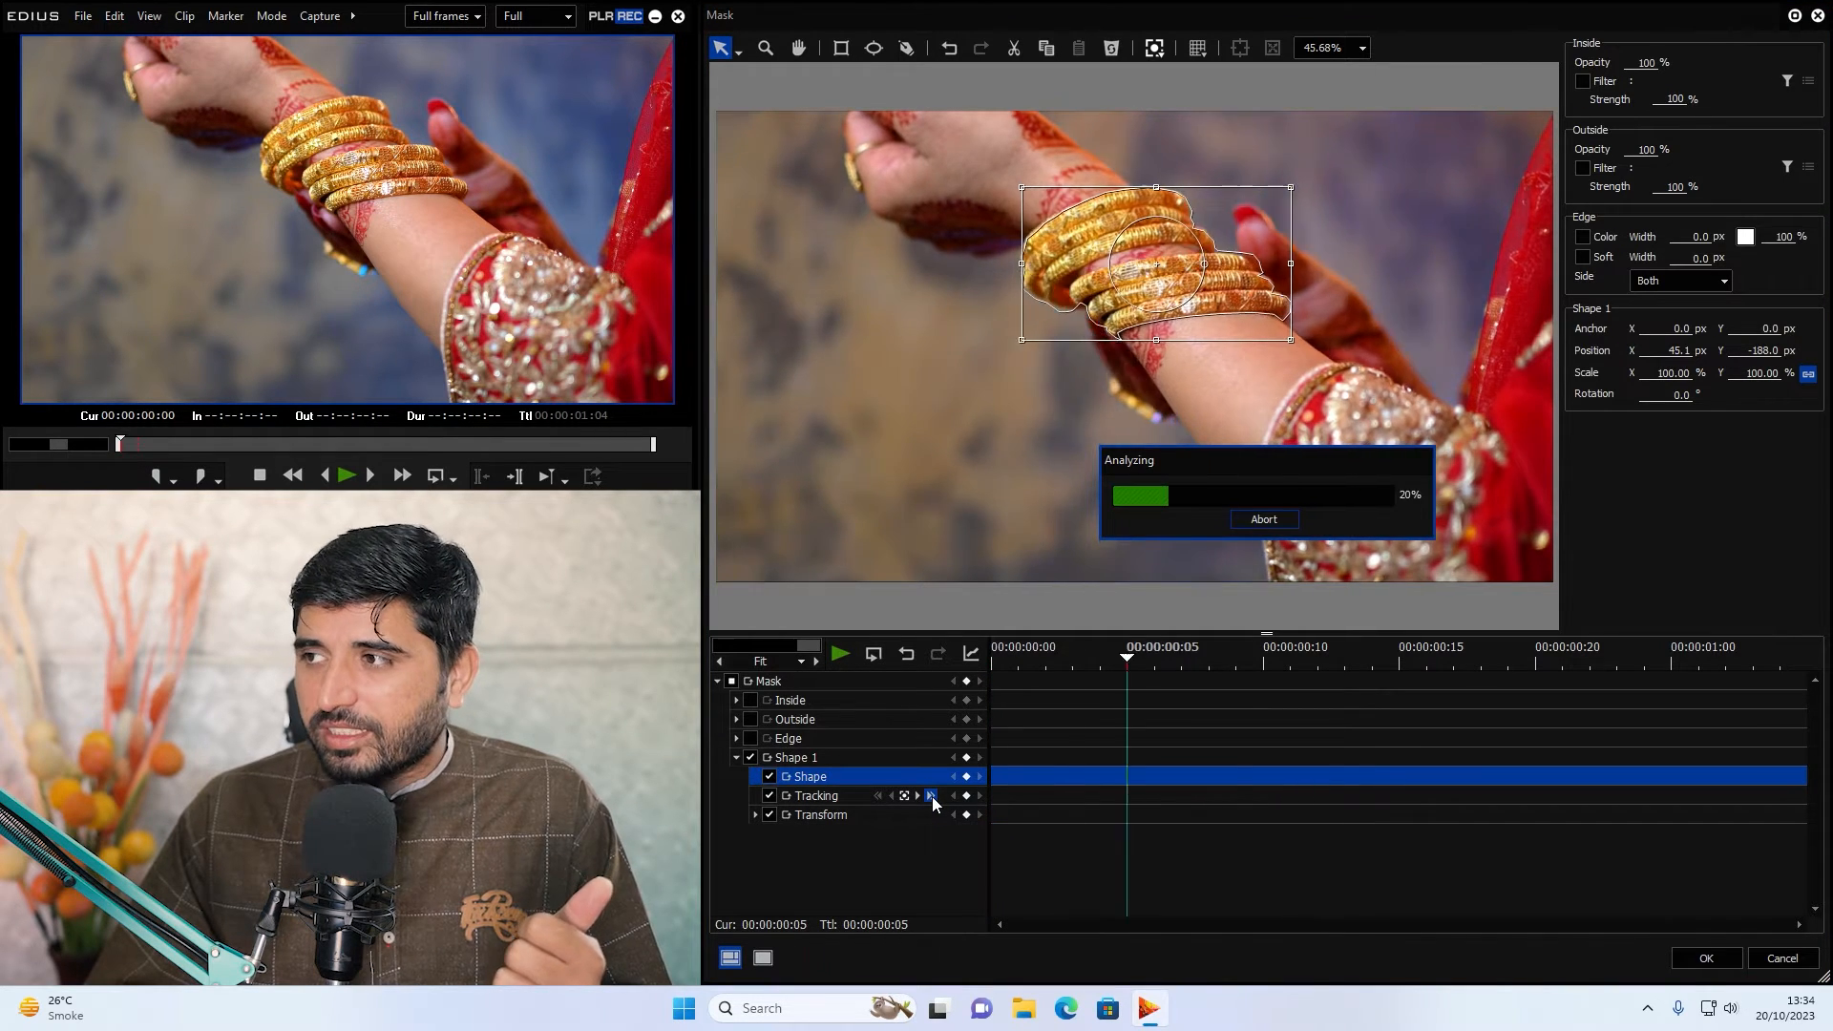
left_click_drag(1752, 659, 1446, 682)
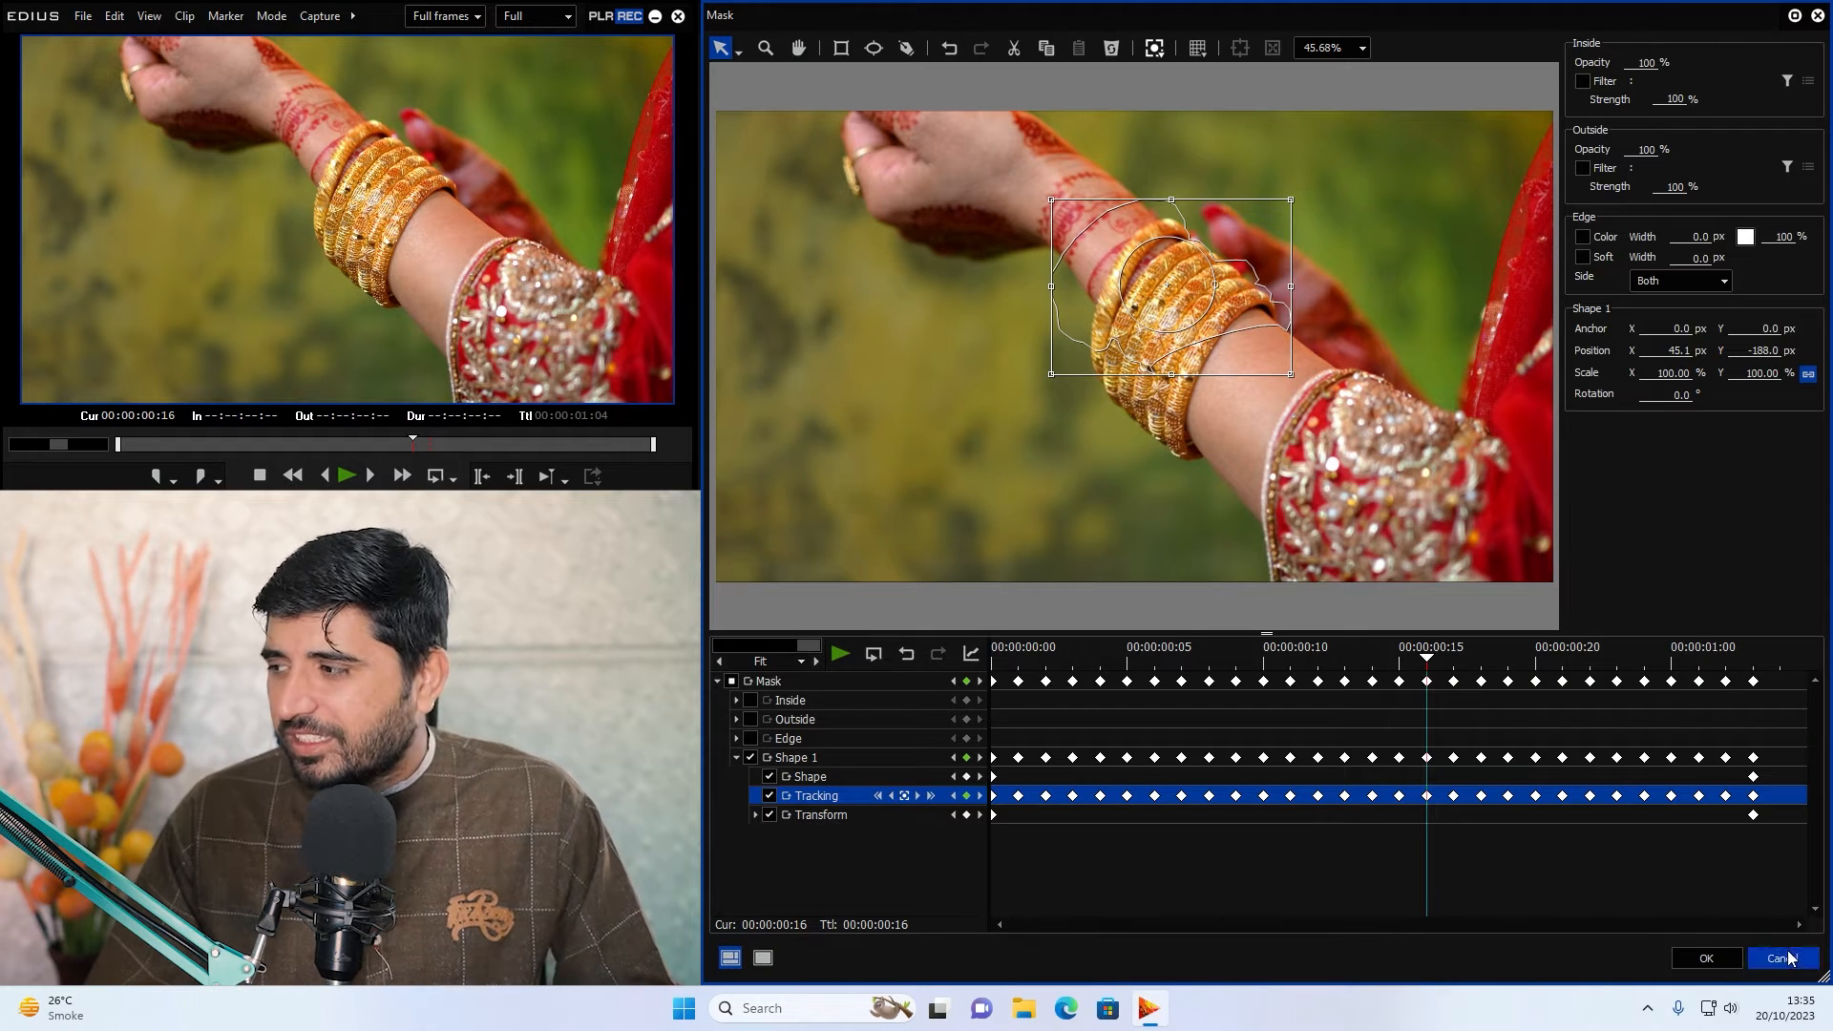
left_click(1781, 958)
left_click(1221, 529)
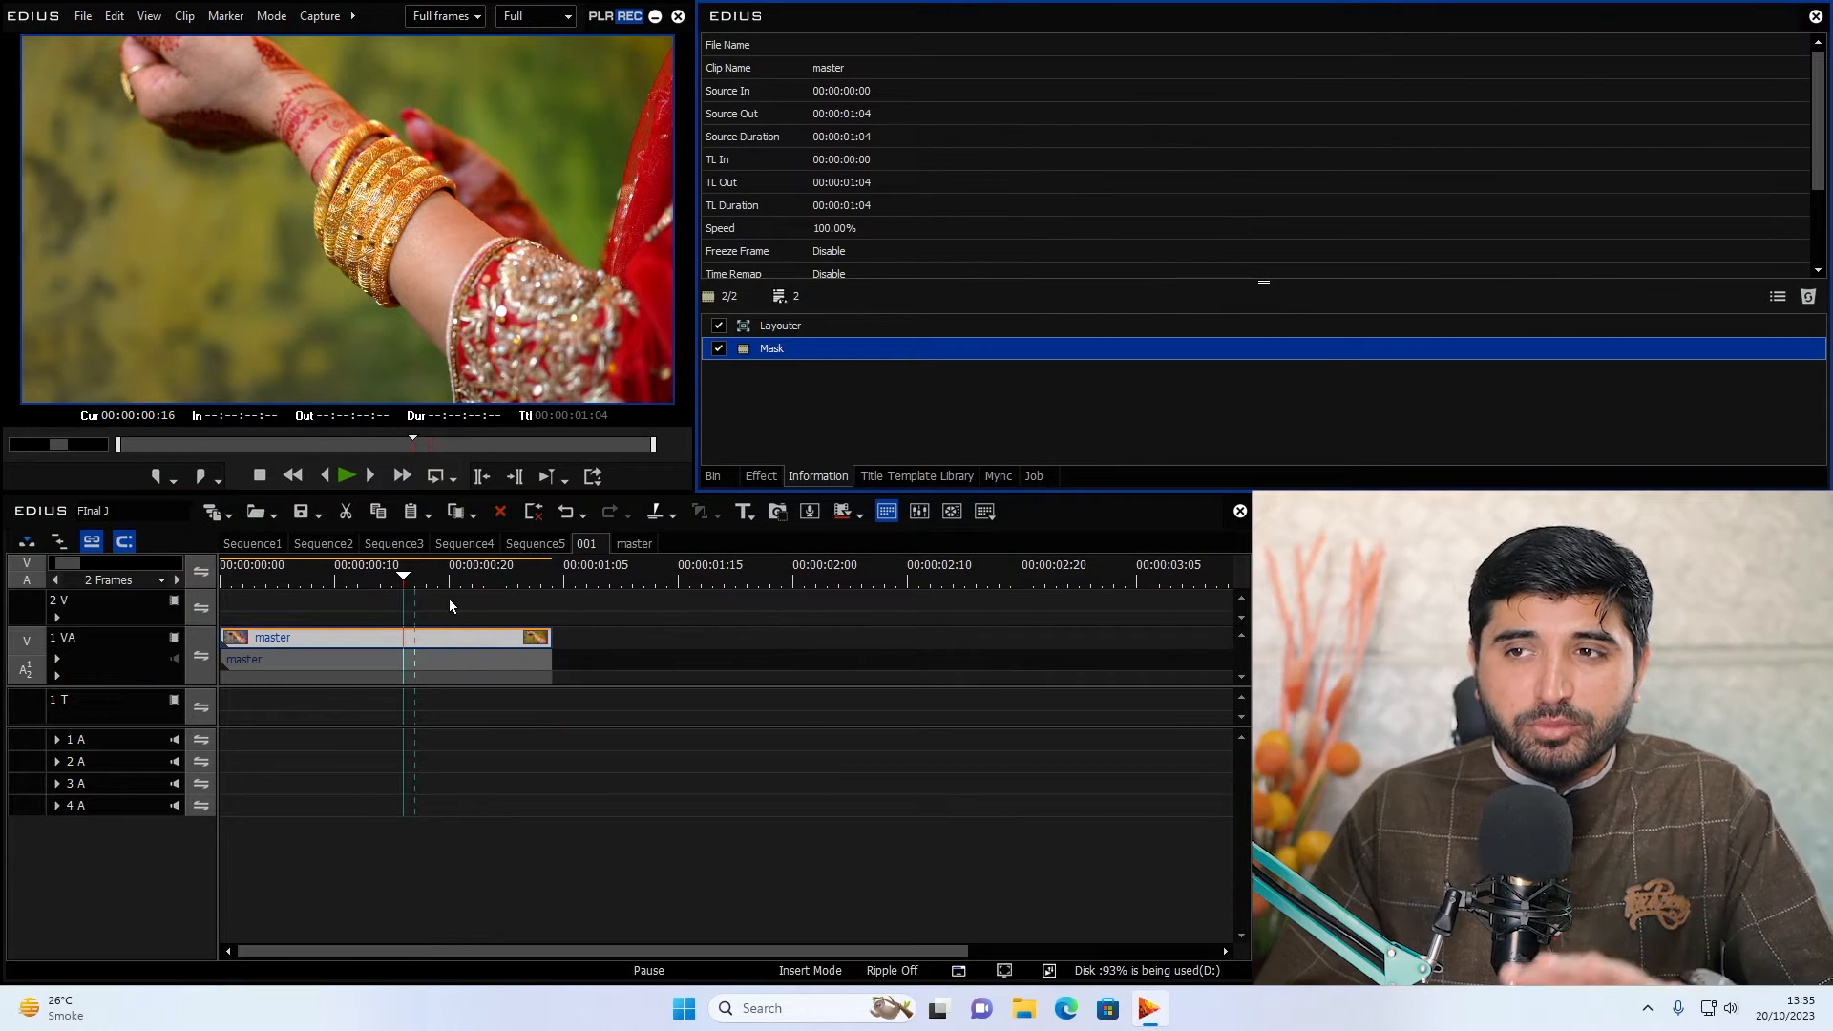
Open the Mask filter of the DSC_2630 clip on track 2V in Sequence1 and examine its shape keyframes through the clip.
left_click(251, 544)
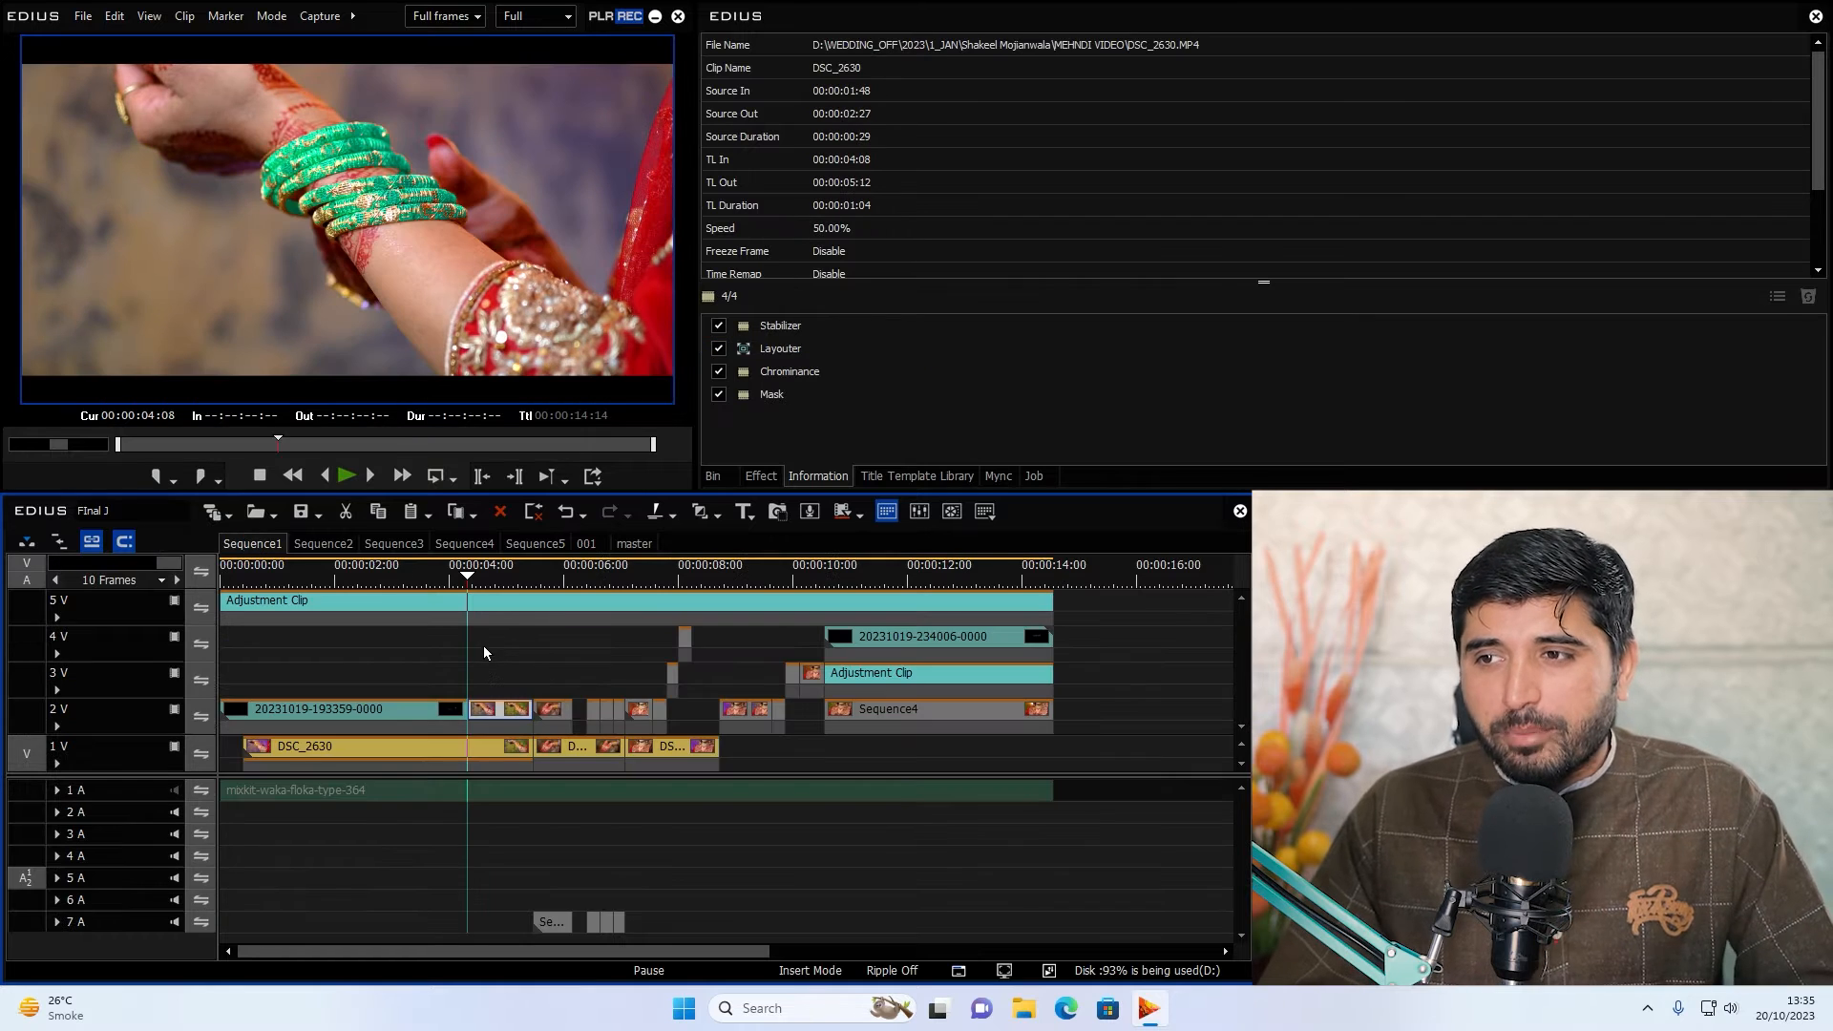
scroll(509, 627, "up", 1)
left_click(513, 580)
left_click(781, 392)
double_click(781, 393)
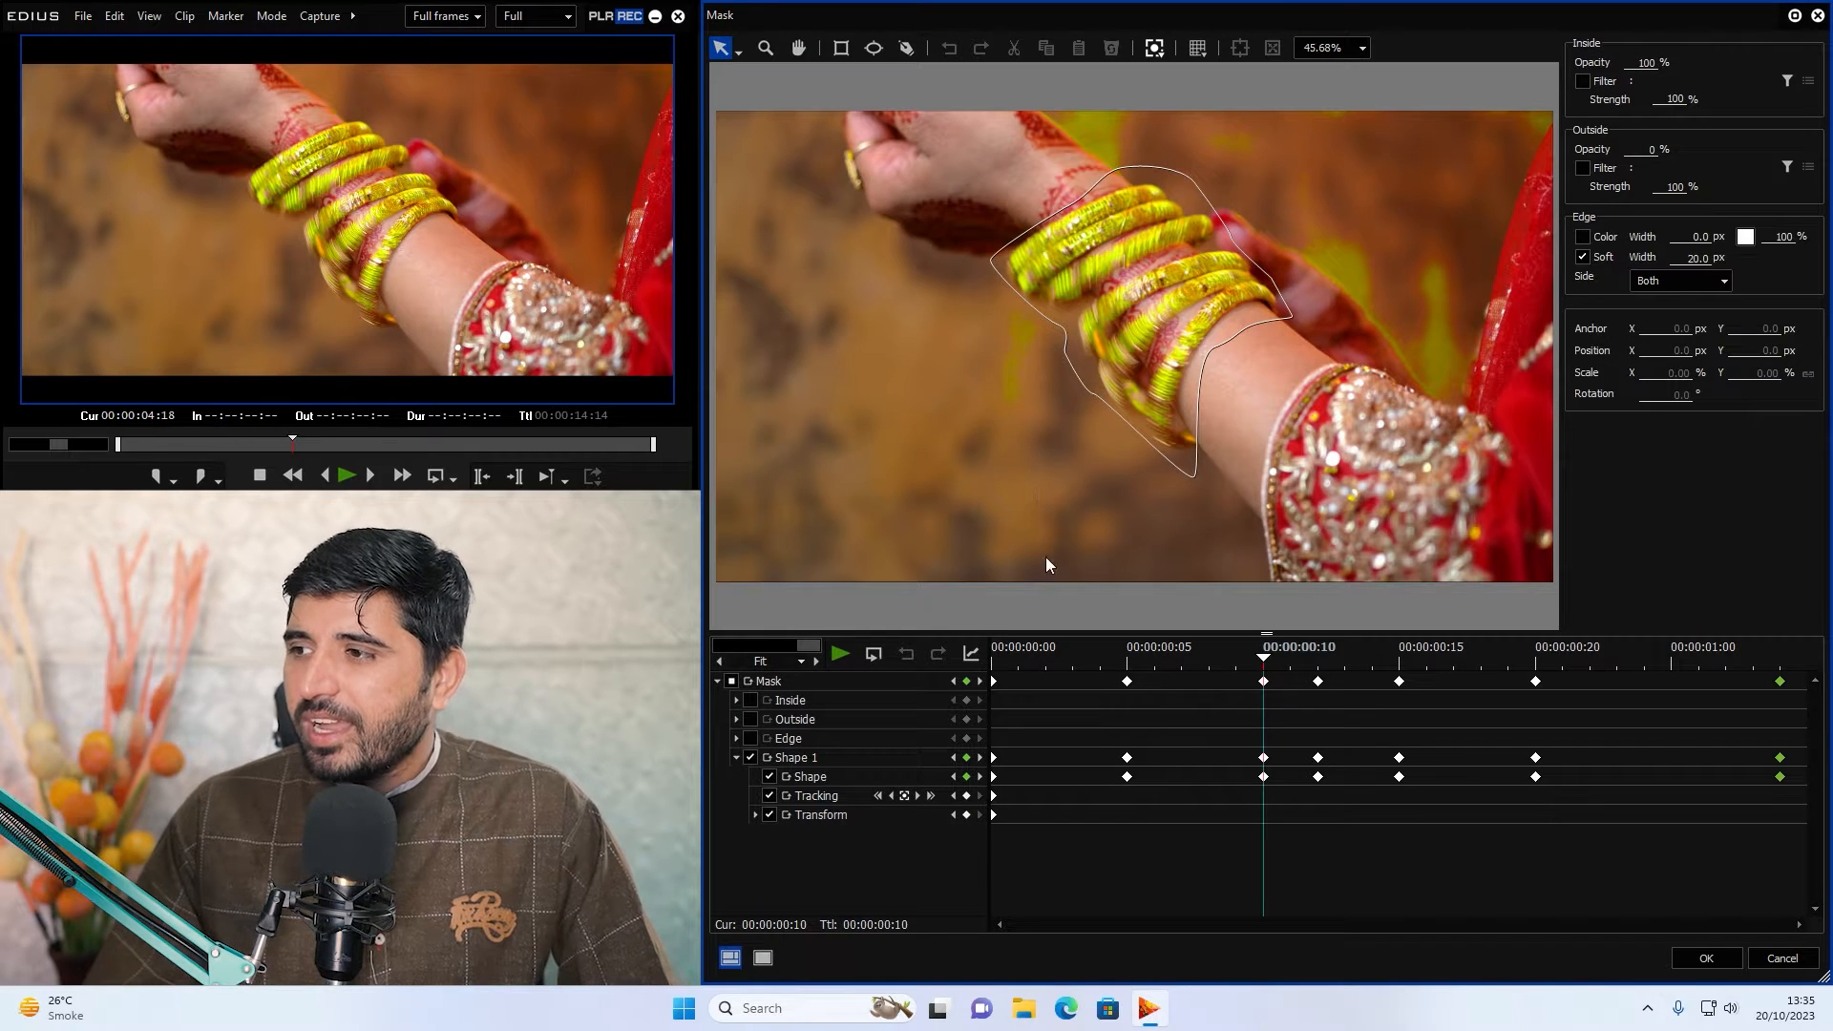
left_click(998, 672)
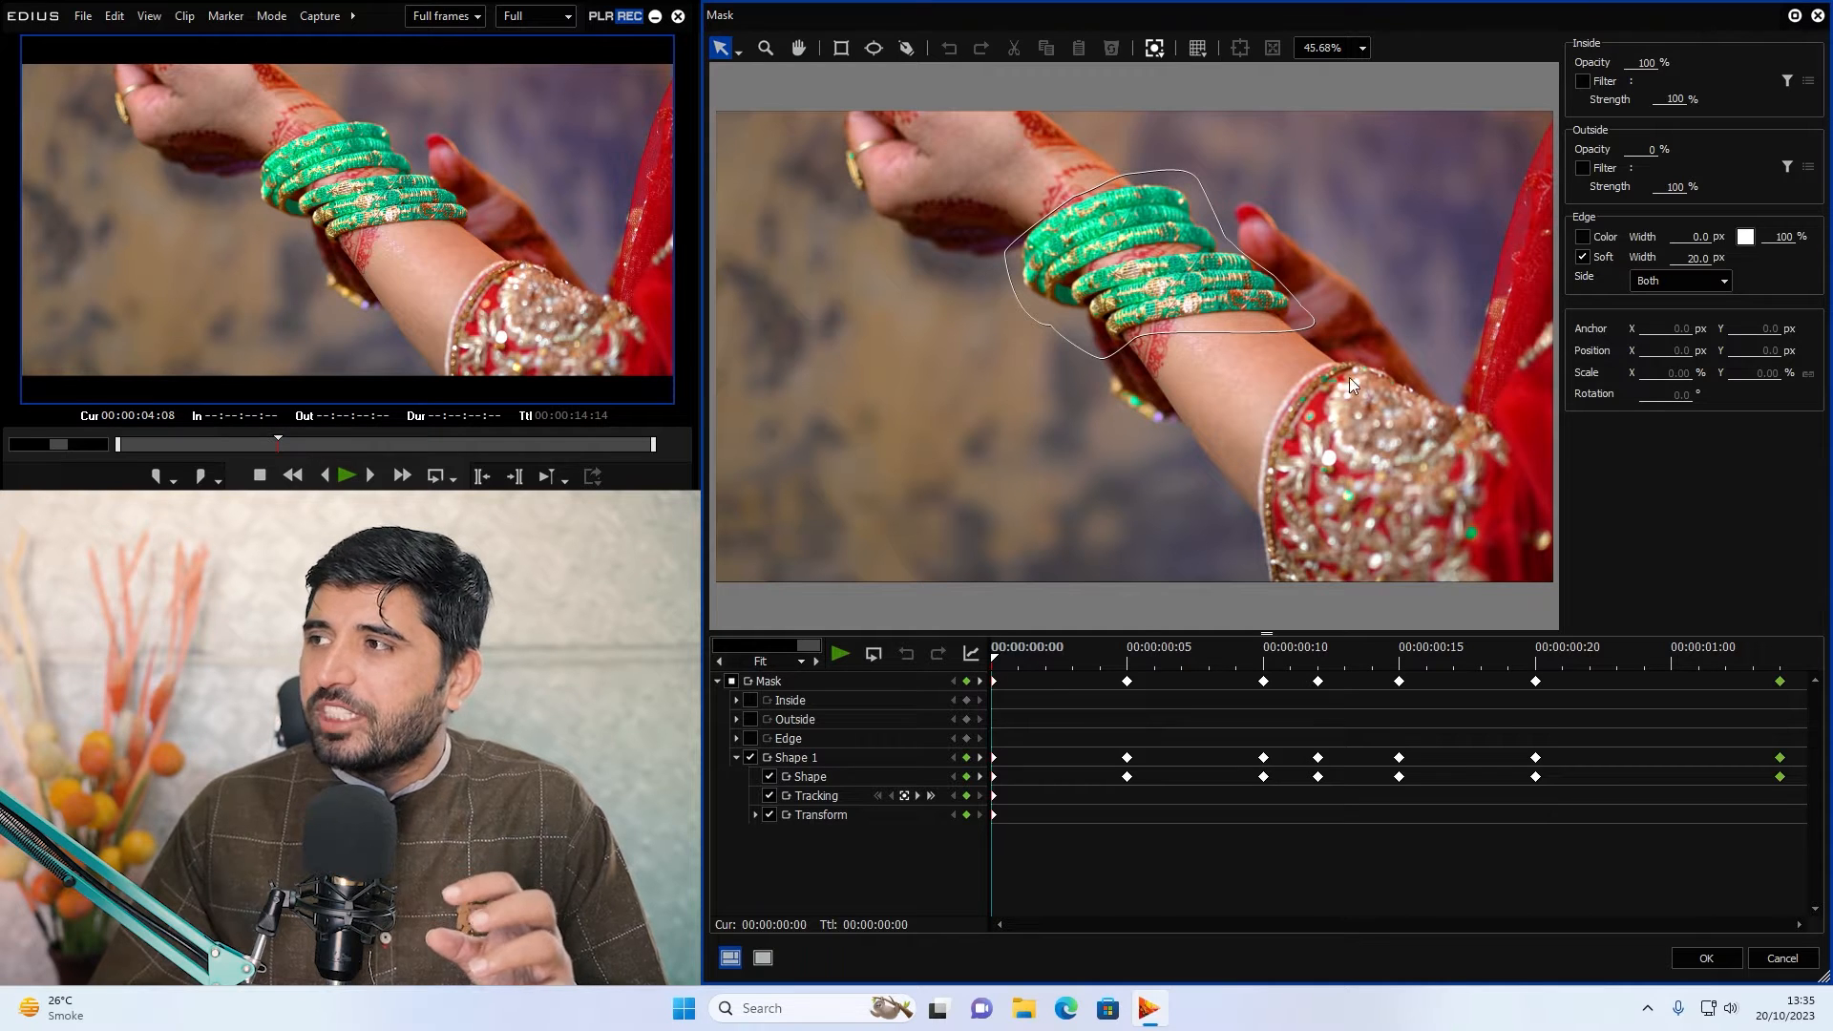
left_click_drag(1049, 651, 1528, 776)
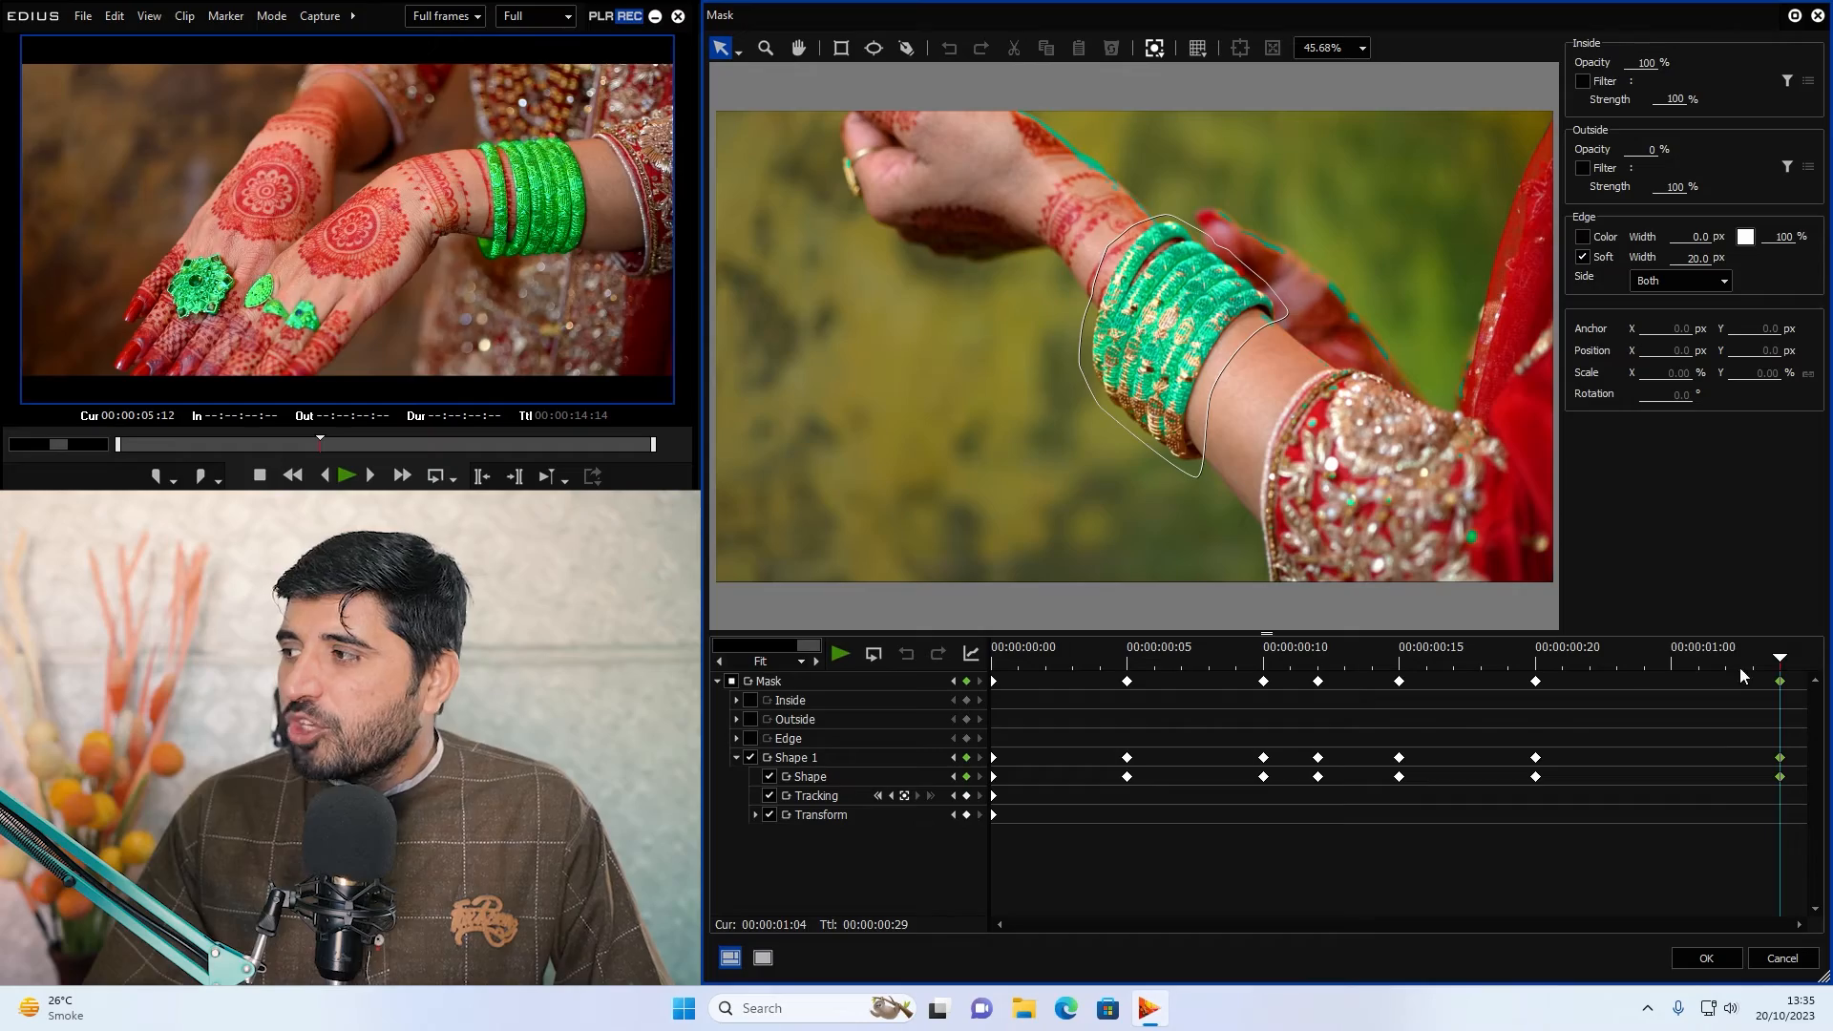
left_click_drag(1690, 657, 1703, 788)
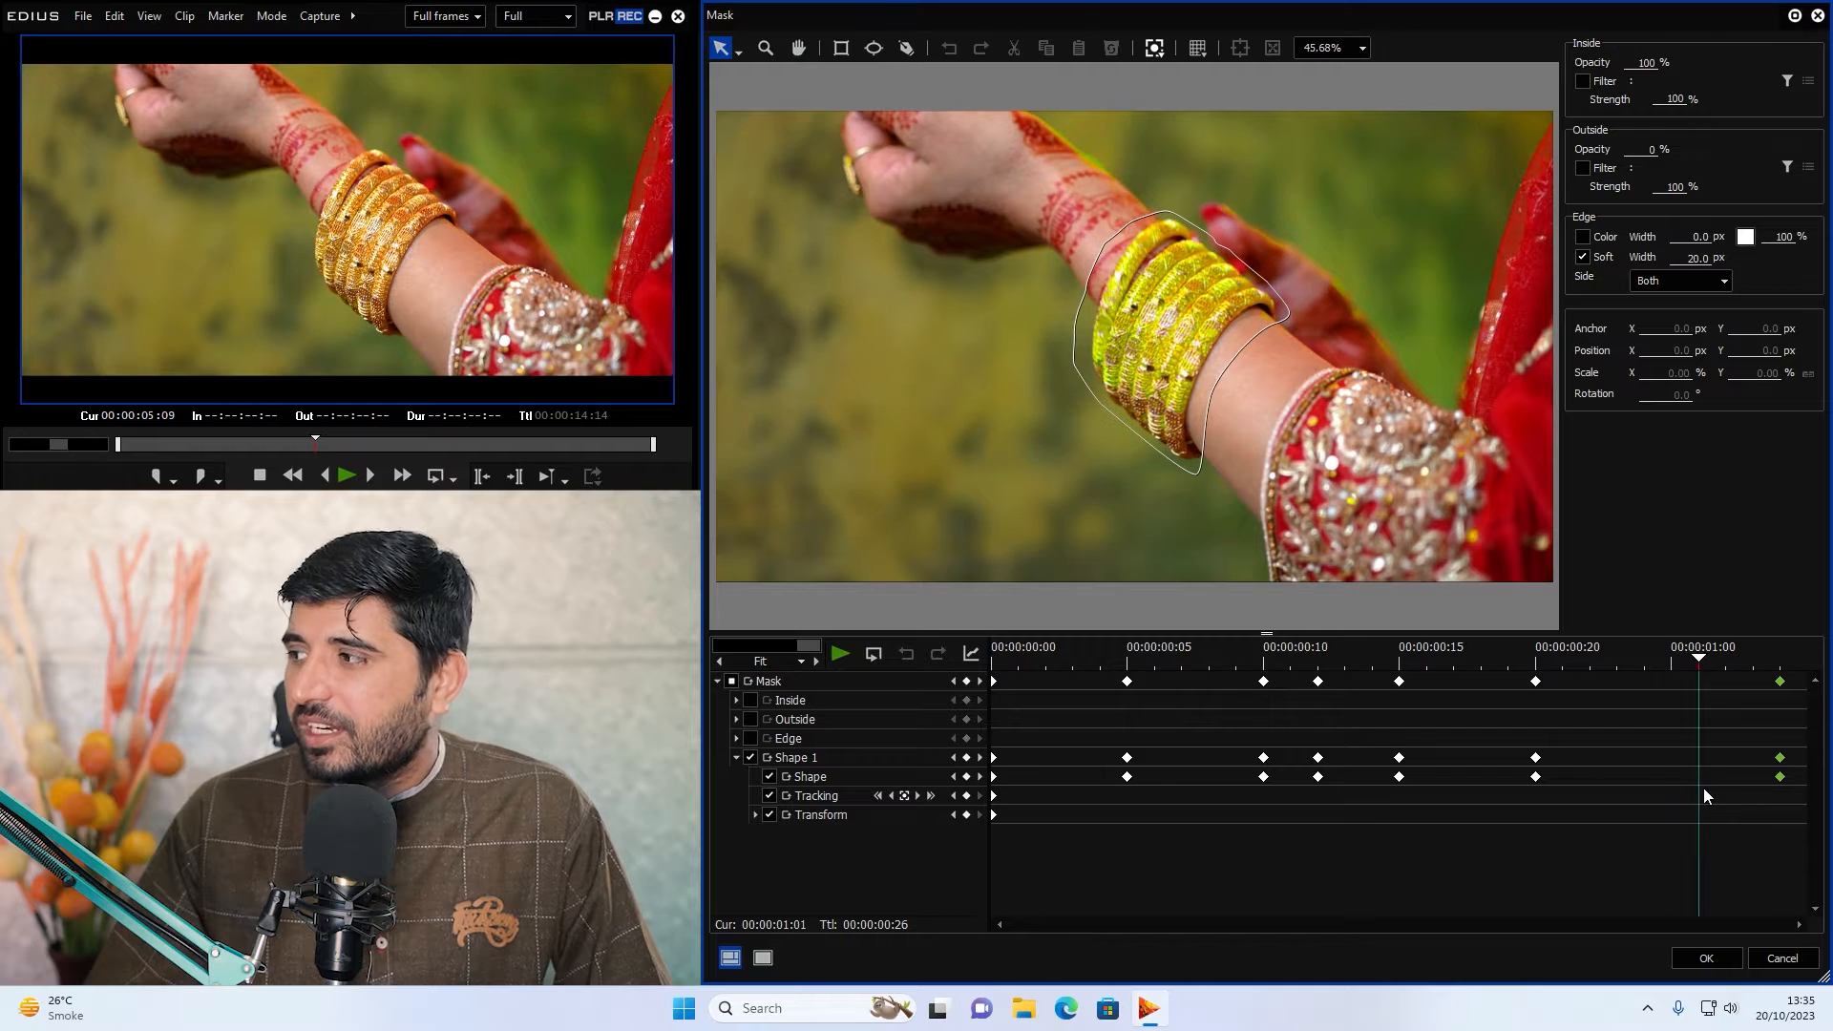
left_click(1707, 958)
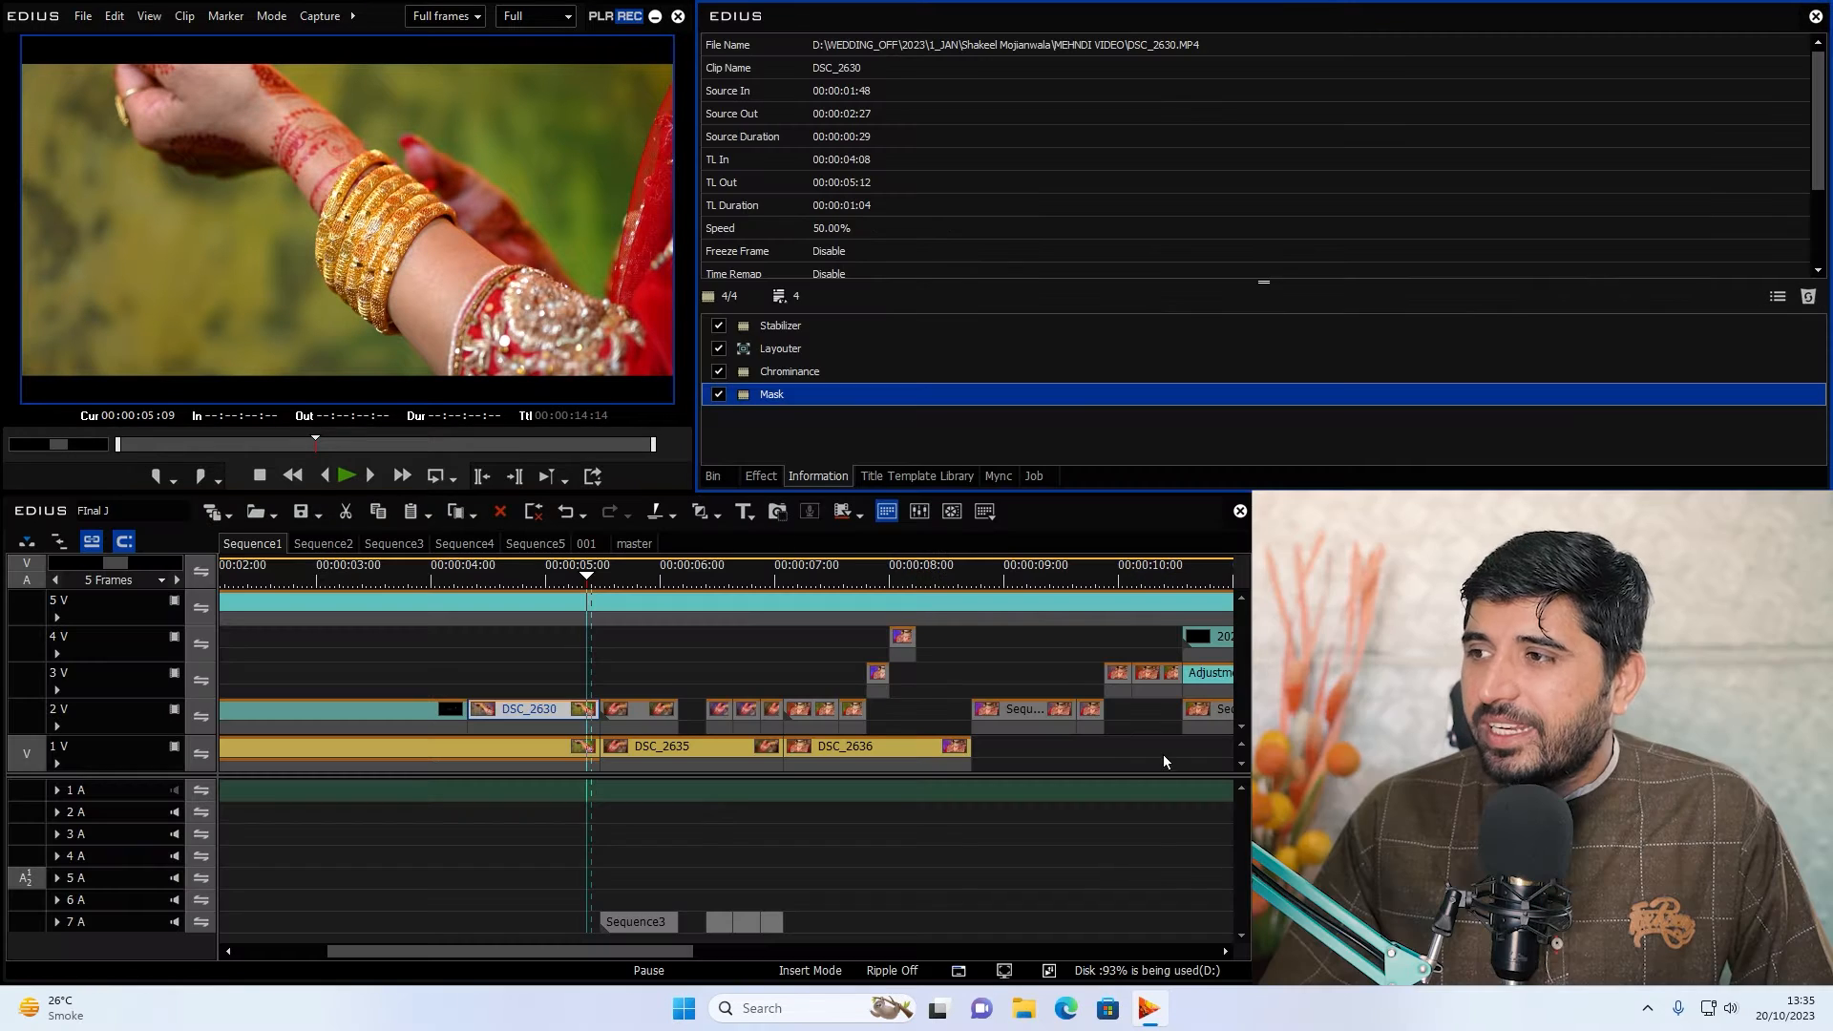
Compare the recoloured bangles on DSC_2630 with the Mask filter off across several frames, and turn the filter back on.
left_click(782, 370)
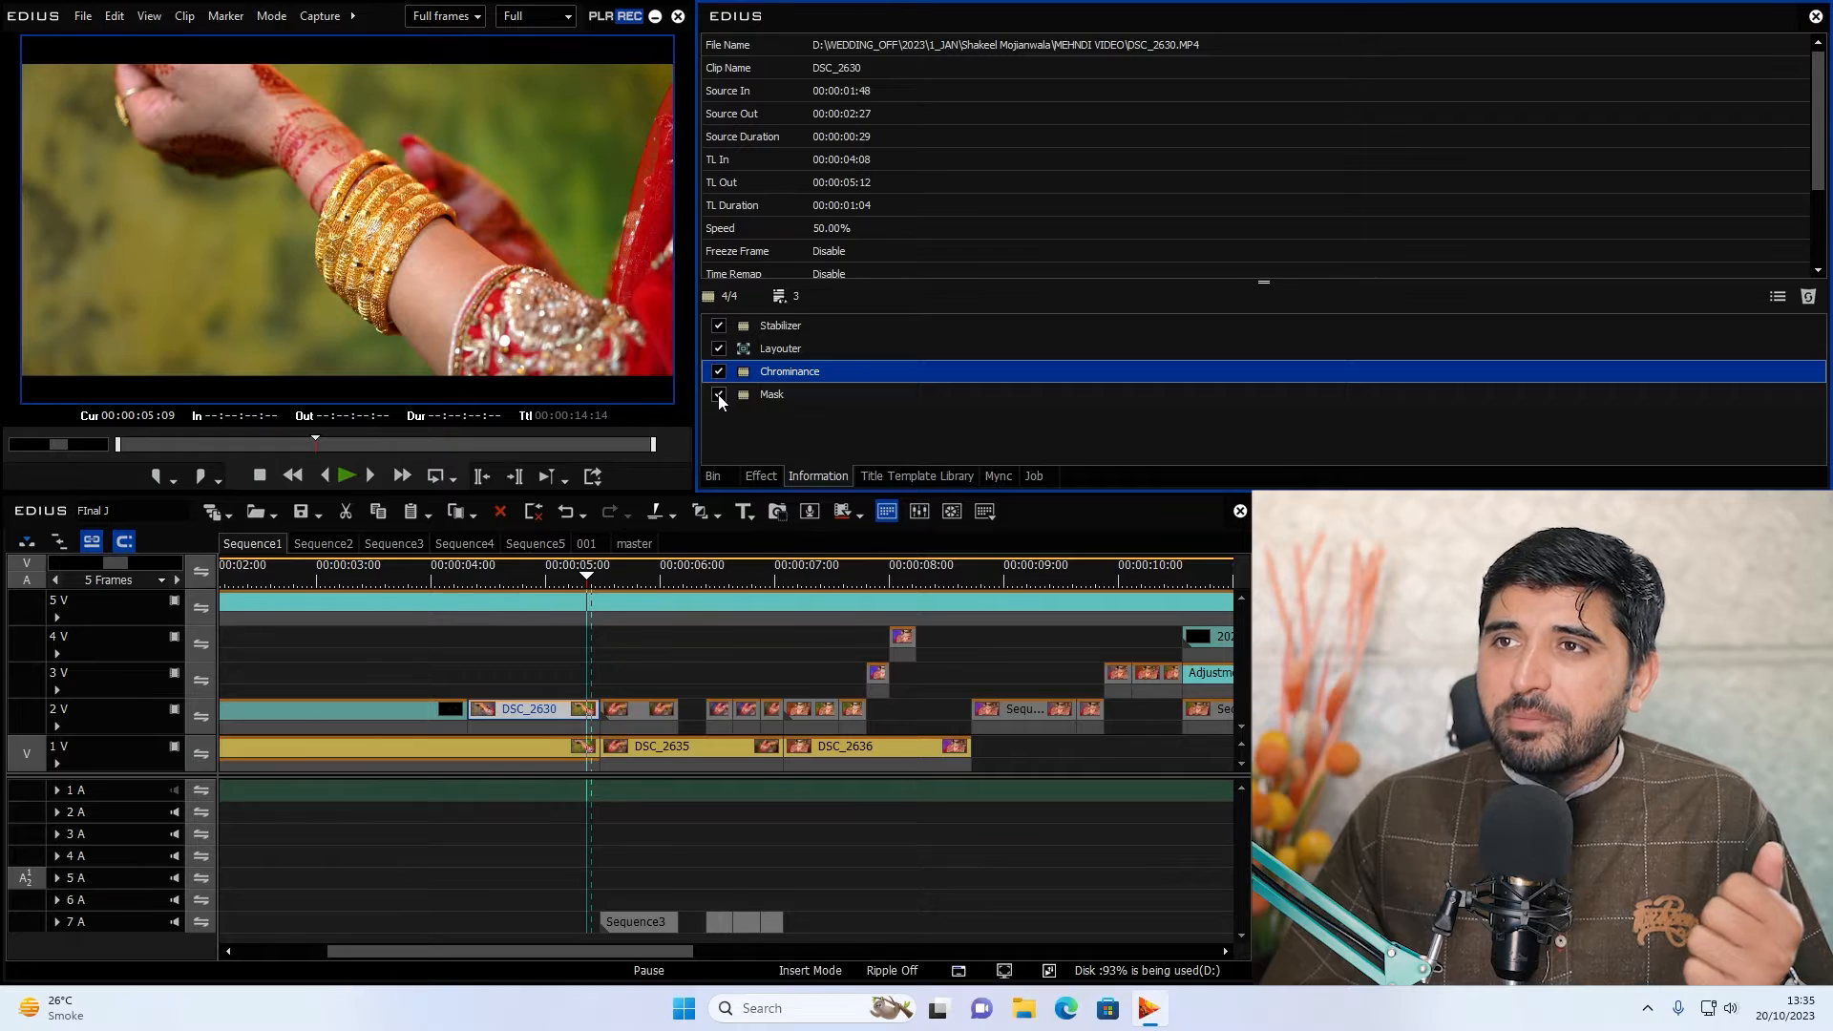
left_click(717, 393)
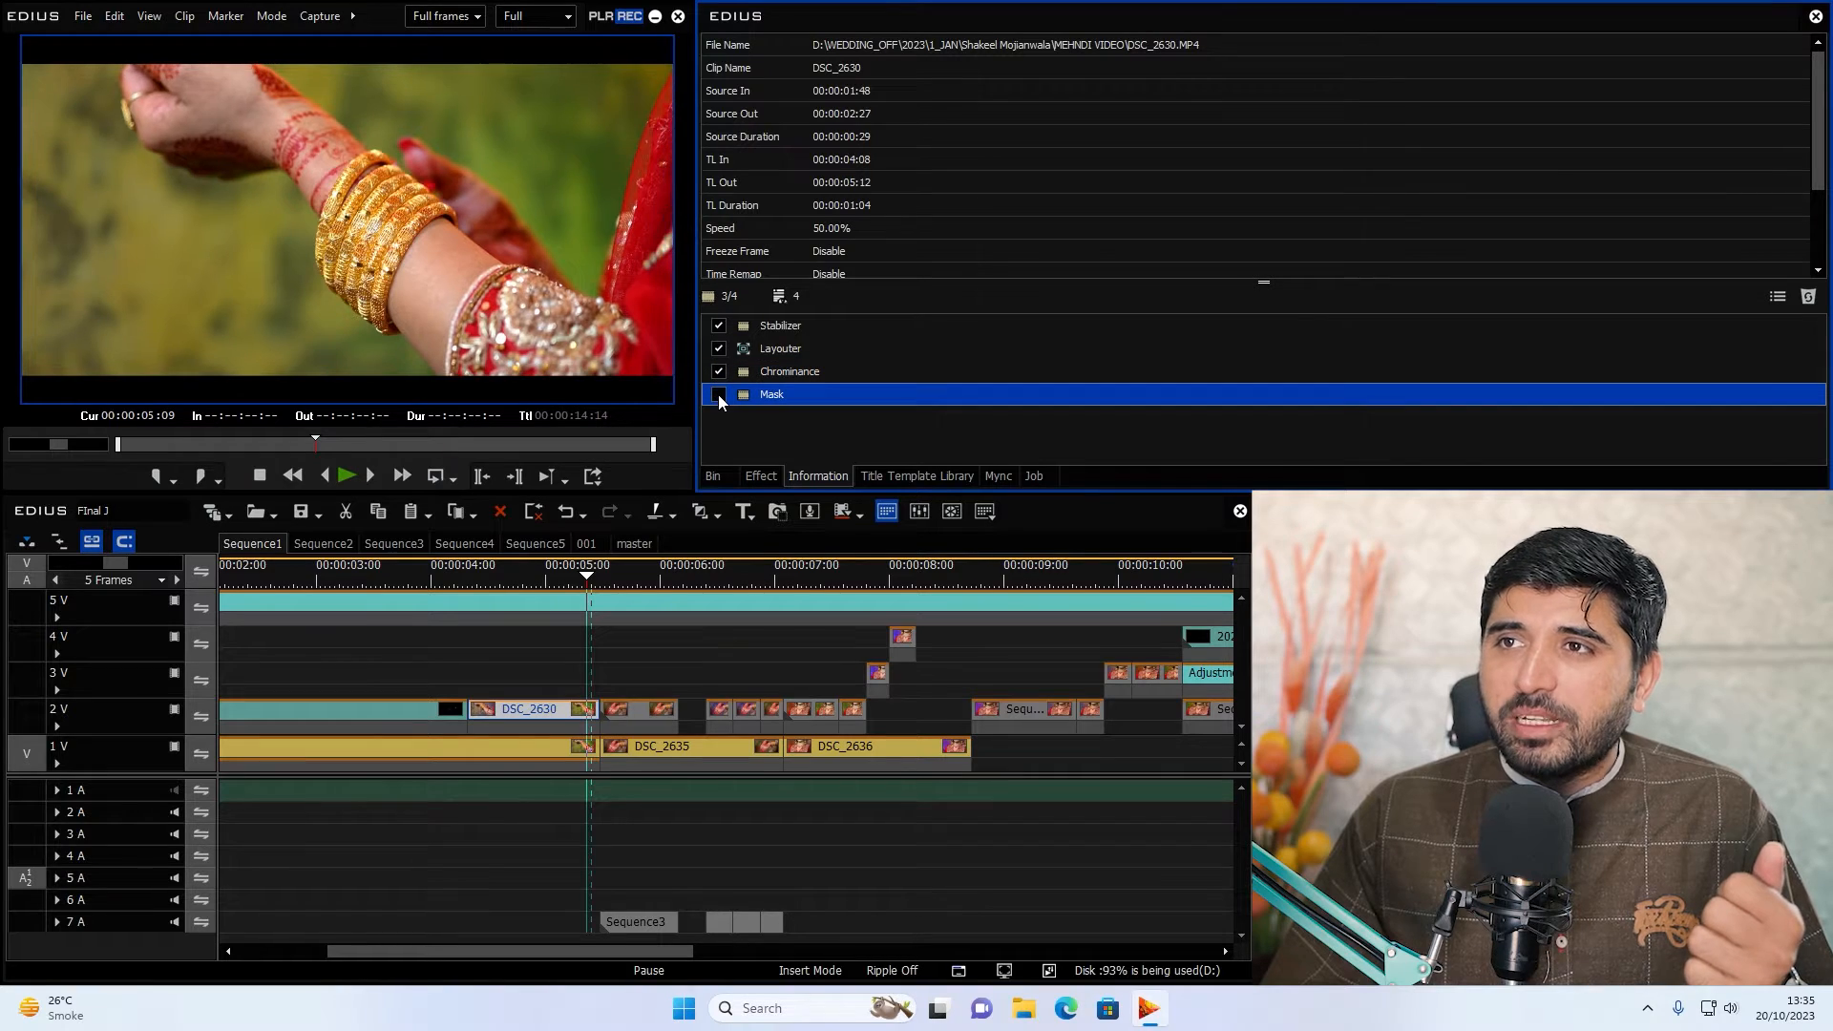
left_click(520, 577)
mouse_move(520, 577)
left_mouse_down()
mouse_move(556, 579)
mouse_move(503, 578)
mouse_move(569, 600)
mouse_move(512, 600)
mouse_move(531, 600)
left_mouse_up()
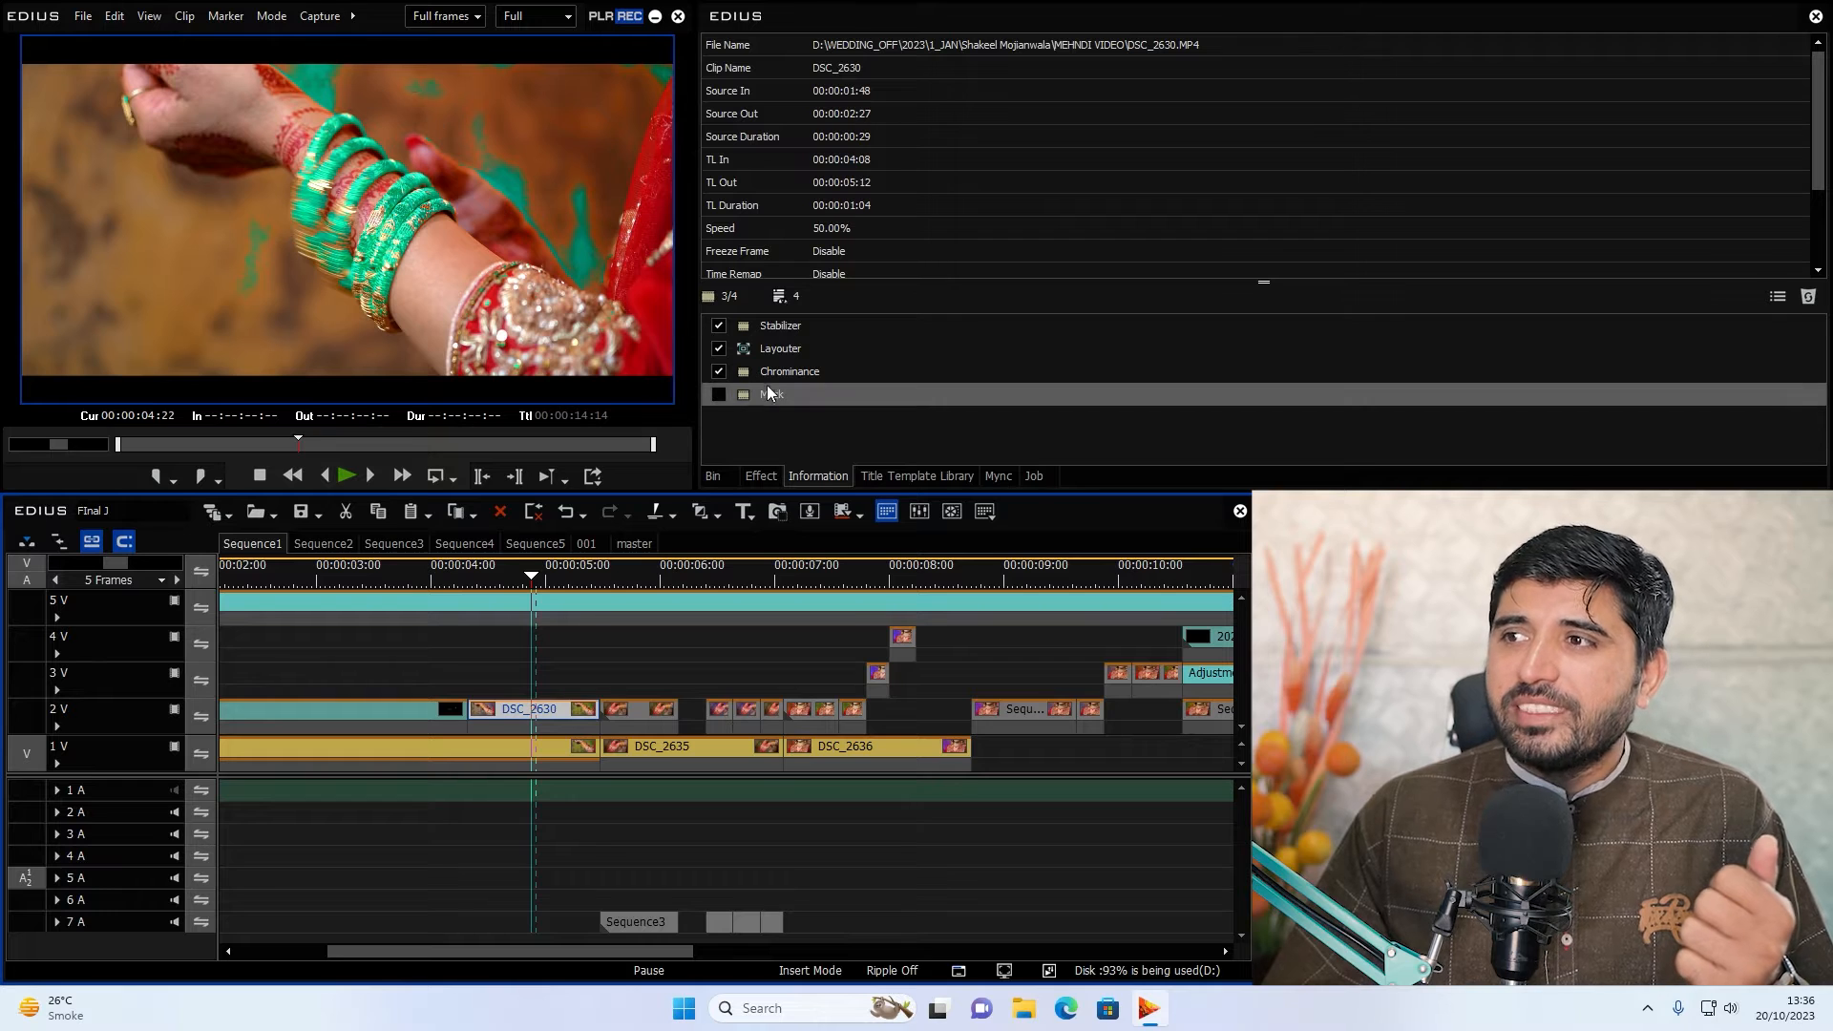
left_click(718, 393)
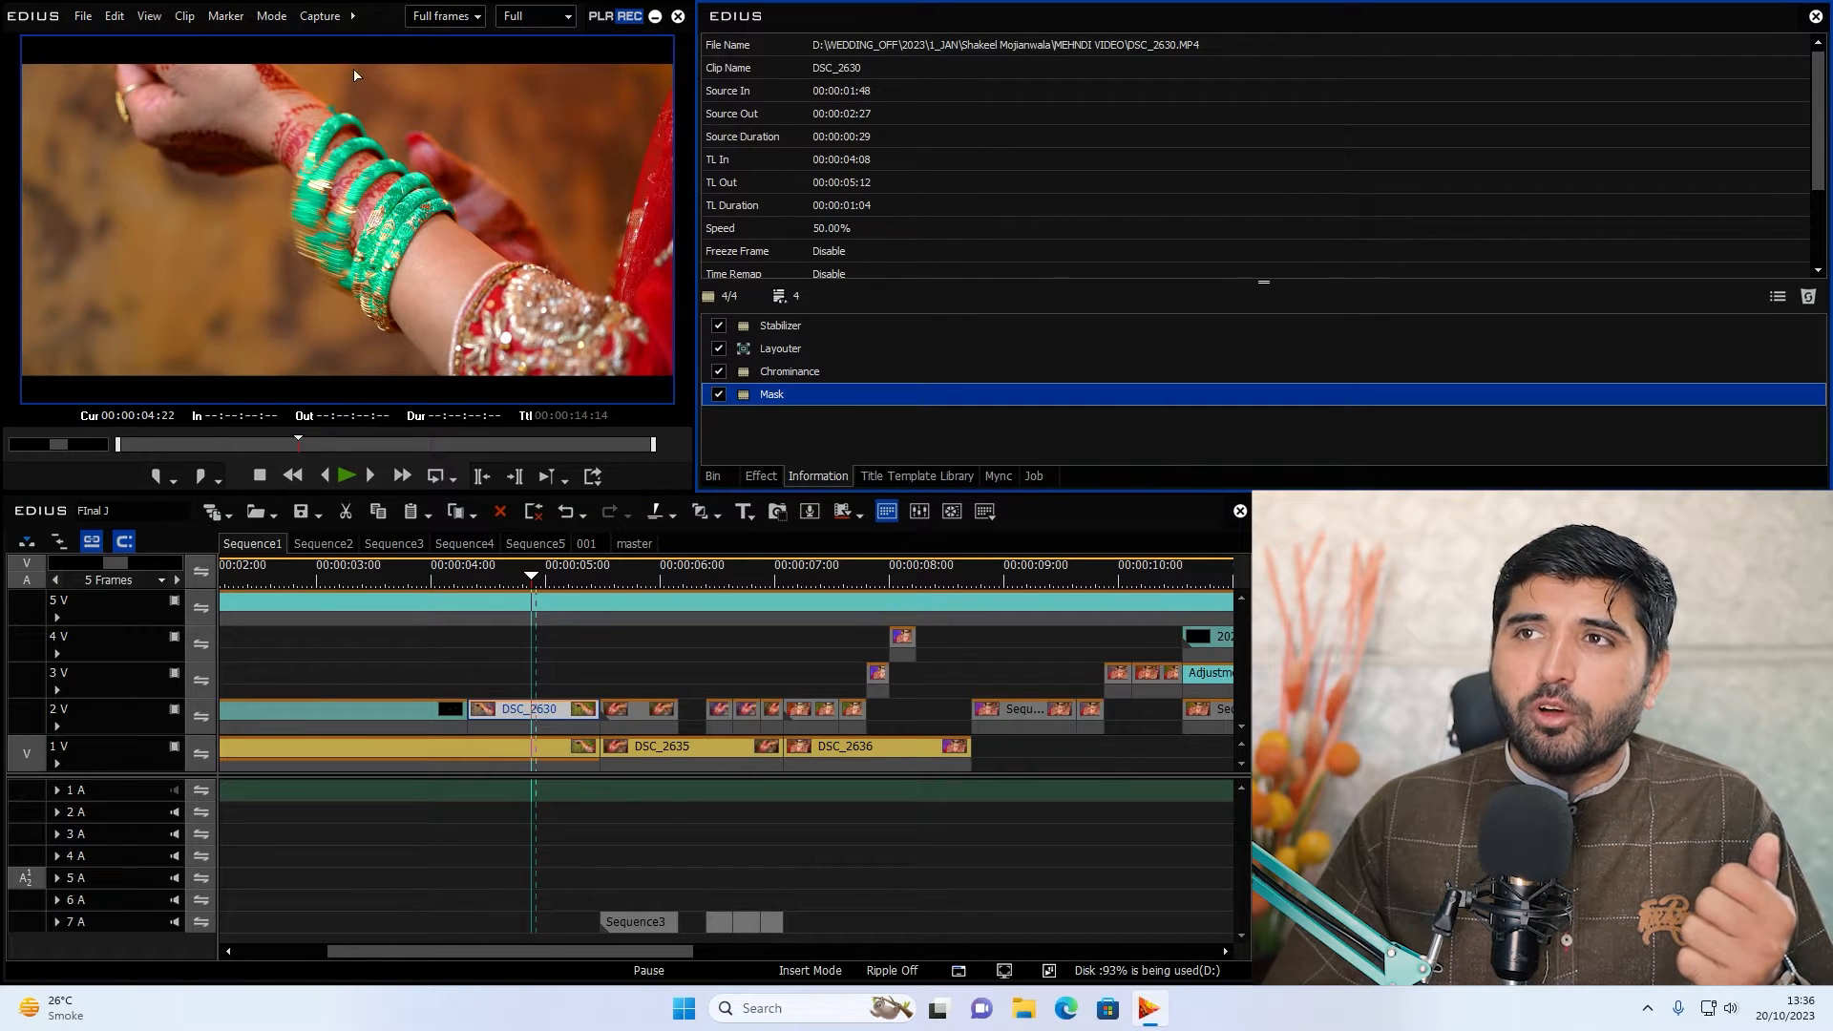
With the Mask filter off, examine the Chrominance filter's settings on DSC_2630, and re-enable the Mask filter.
left_click(718, 394)
left_click(769, 373)
double_click(789, 372)
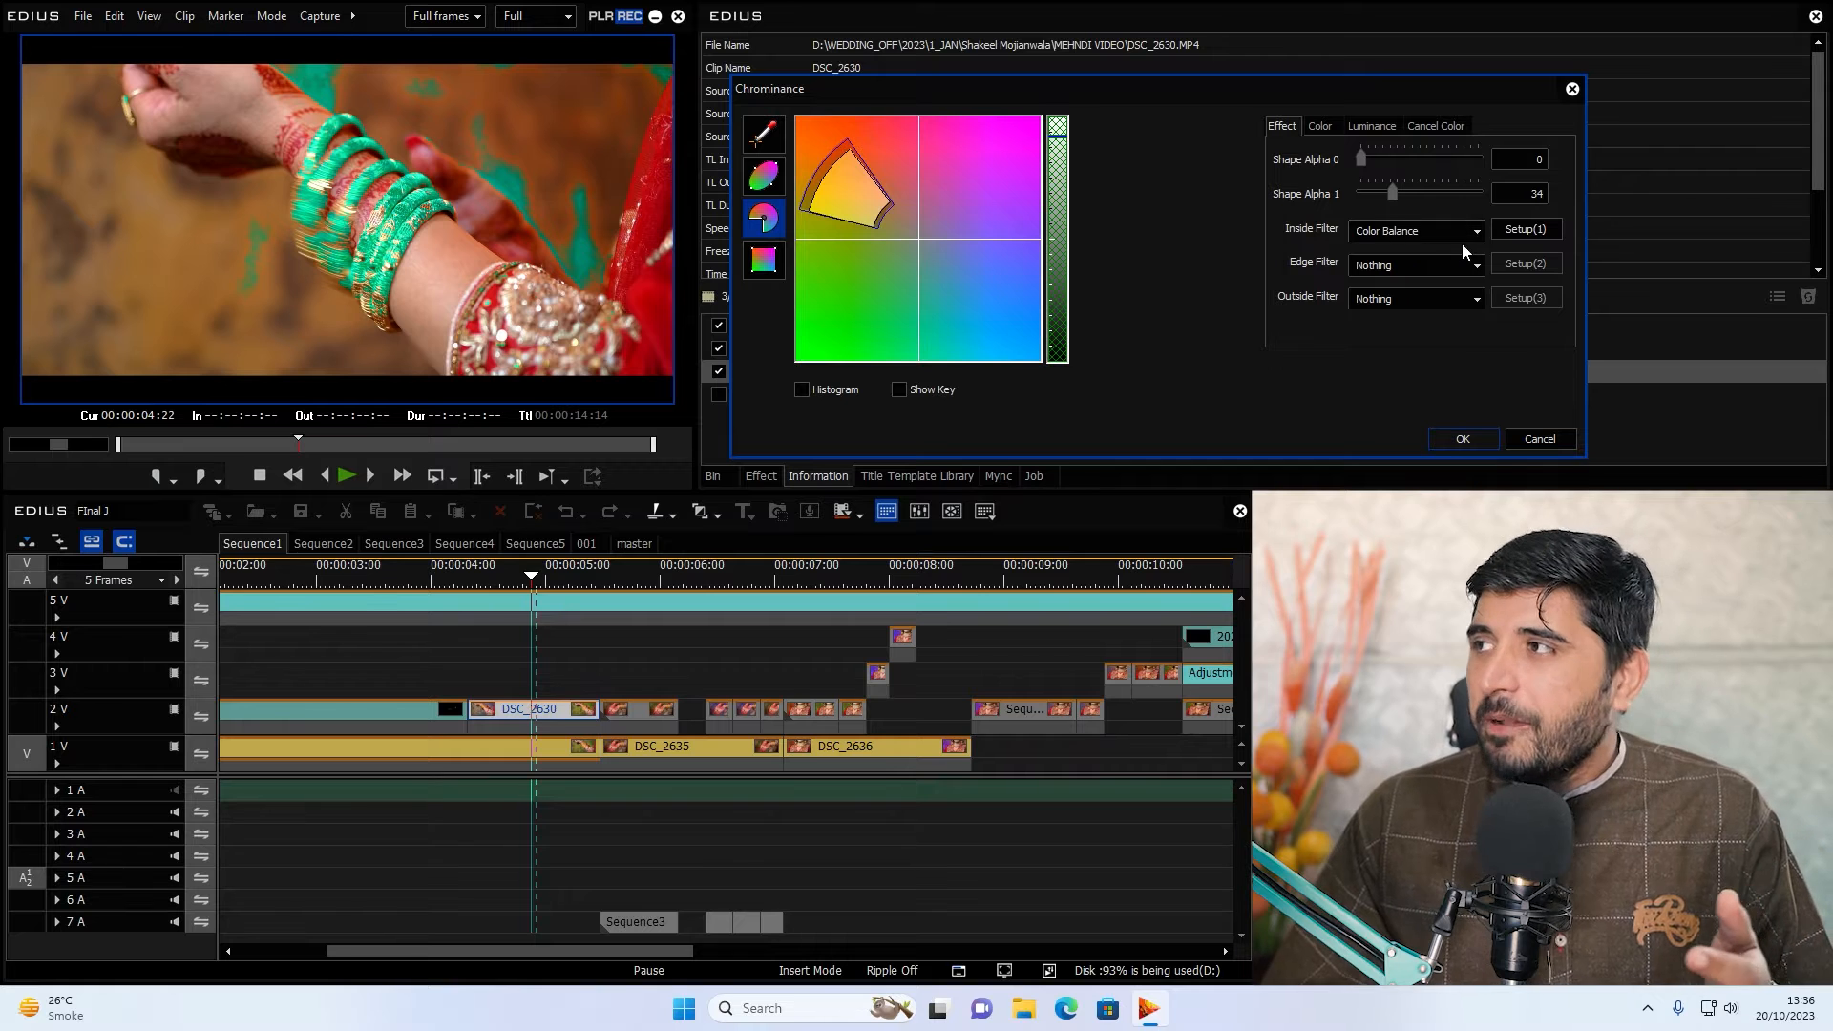
left_click(1457, 435)
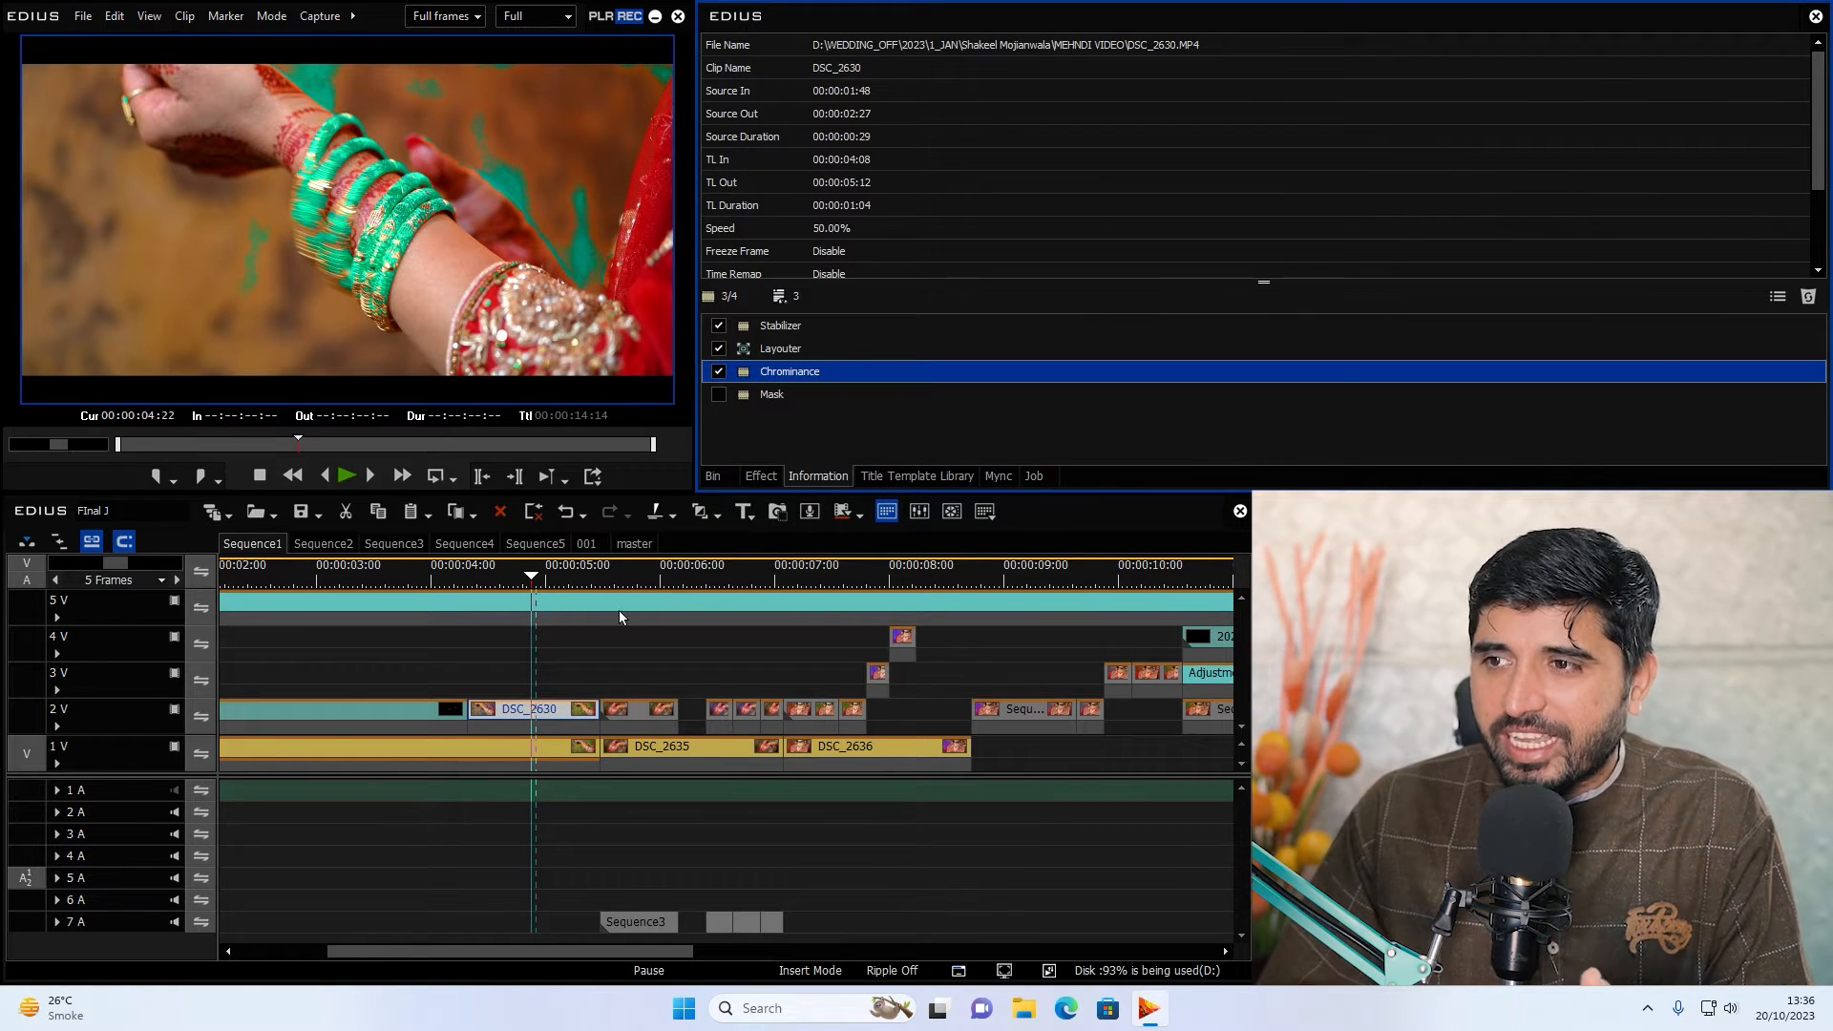
left_click(720, 393)
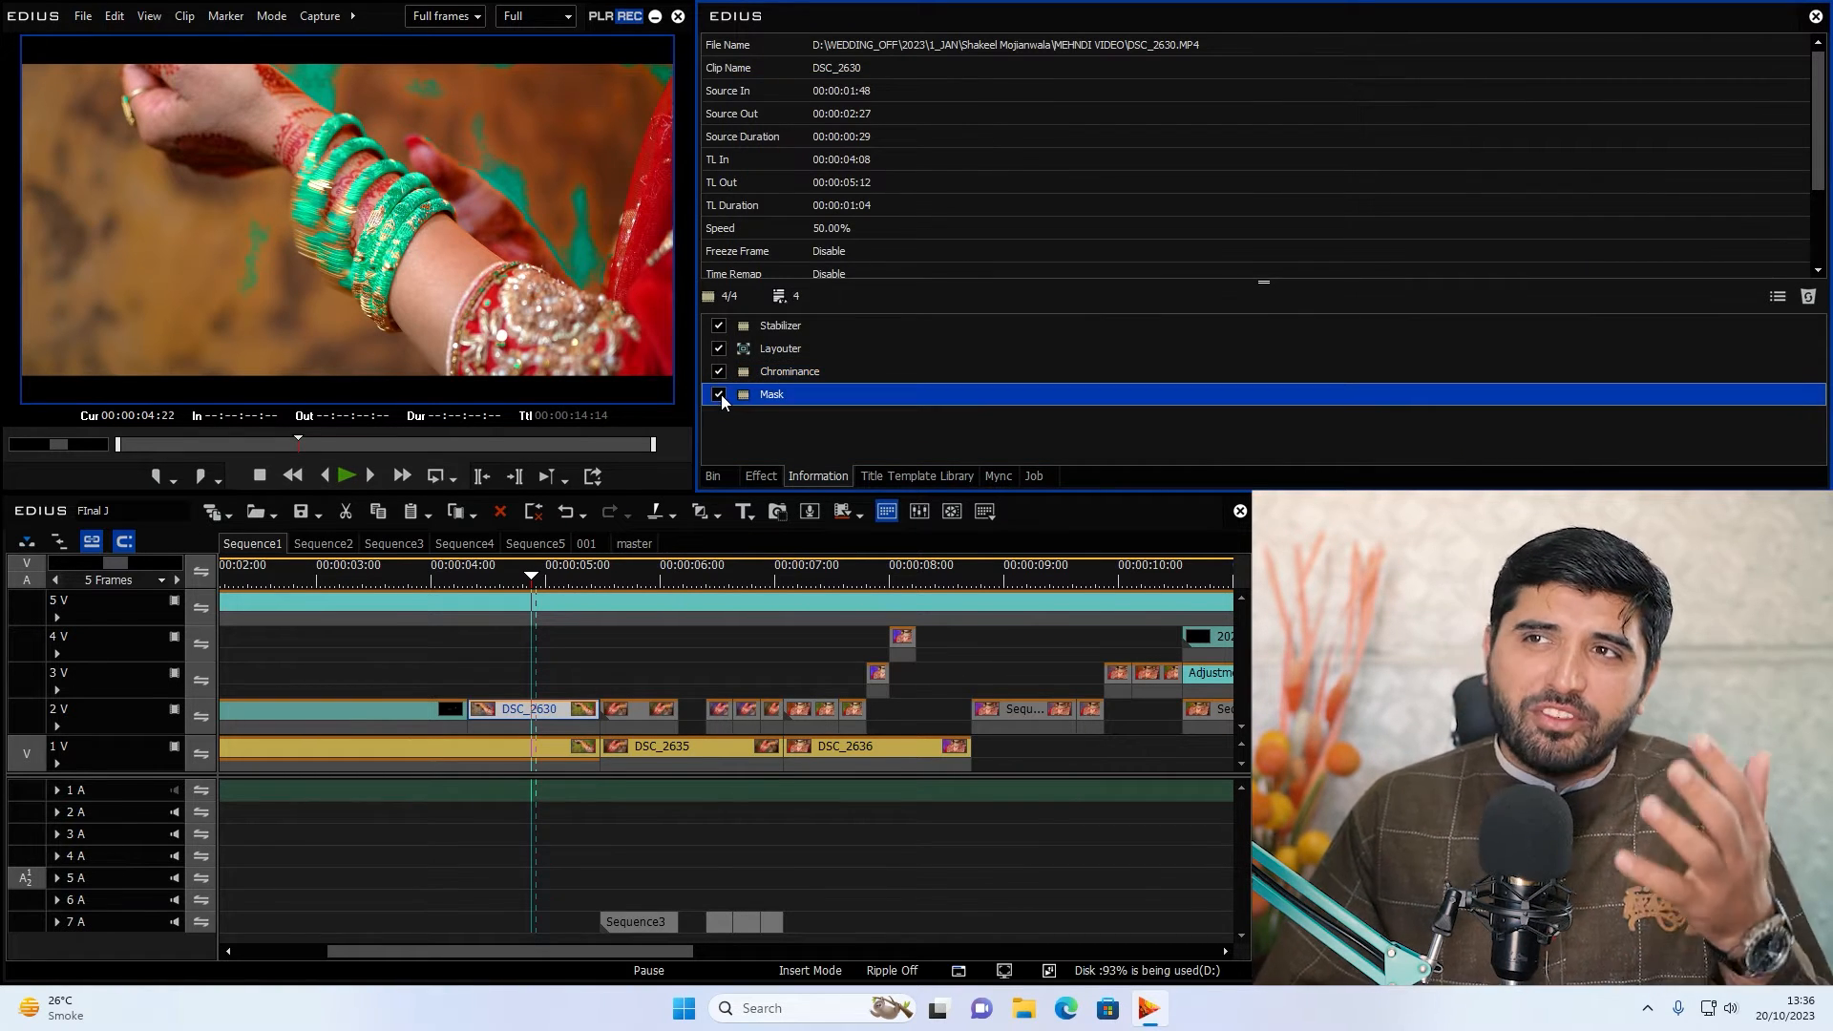
Play and scrub through Sequence1 to review the finished colour-changing jewellery effect on the DSC_2630 and DSC_2635 shots.
mouse_move(537, 577)
left_mouse_down()
mouse_move(421, 579)
mouse_move(523, 593)
left_mouse_up()
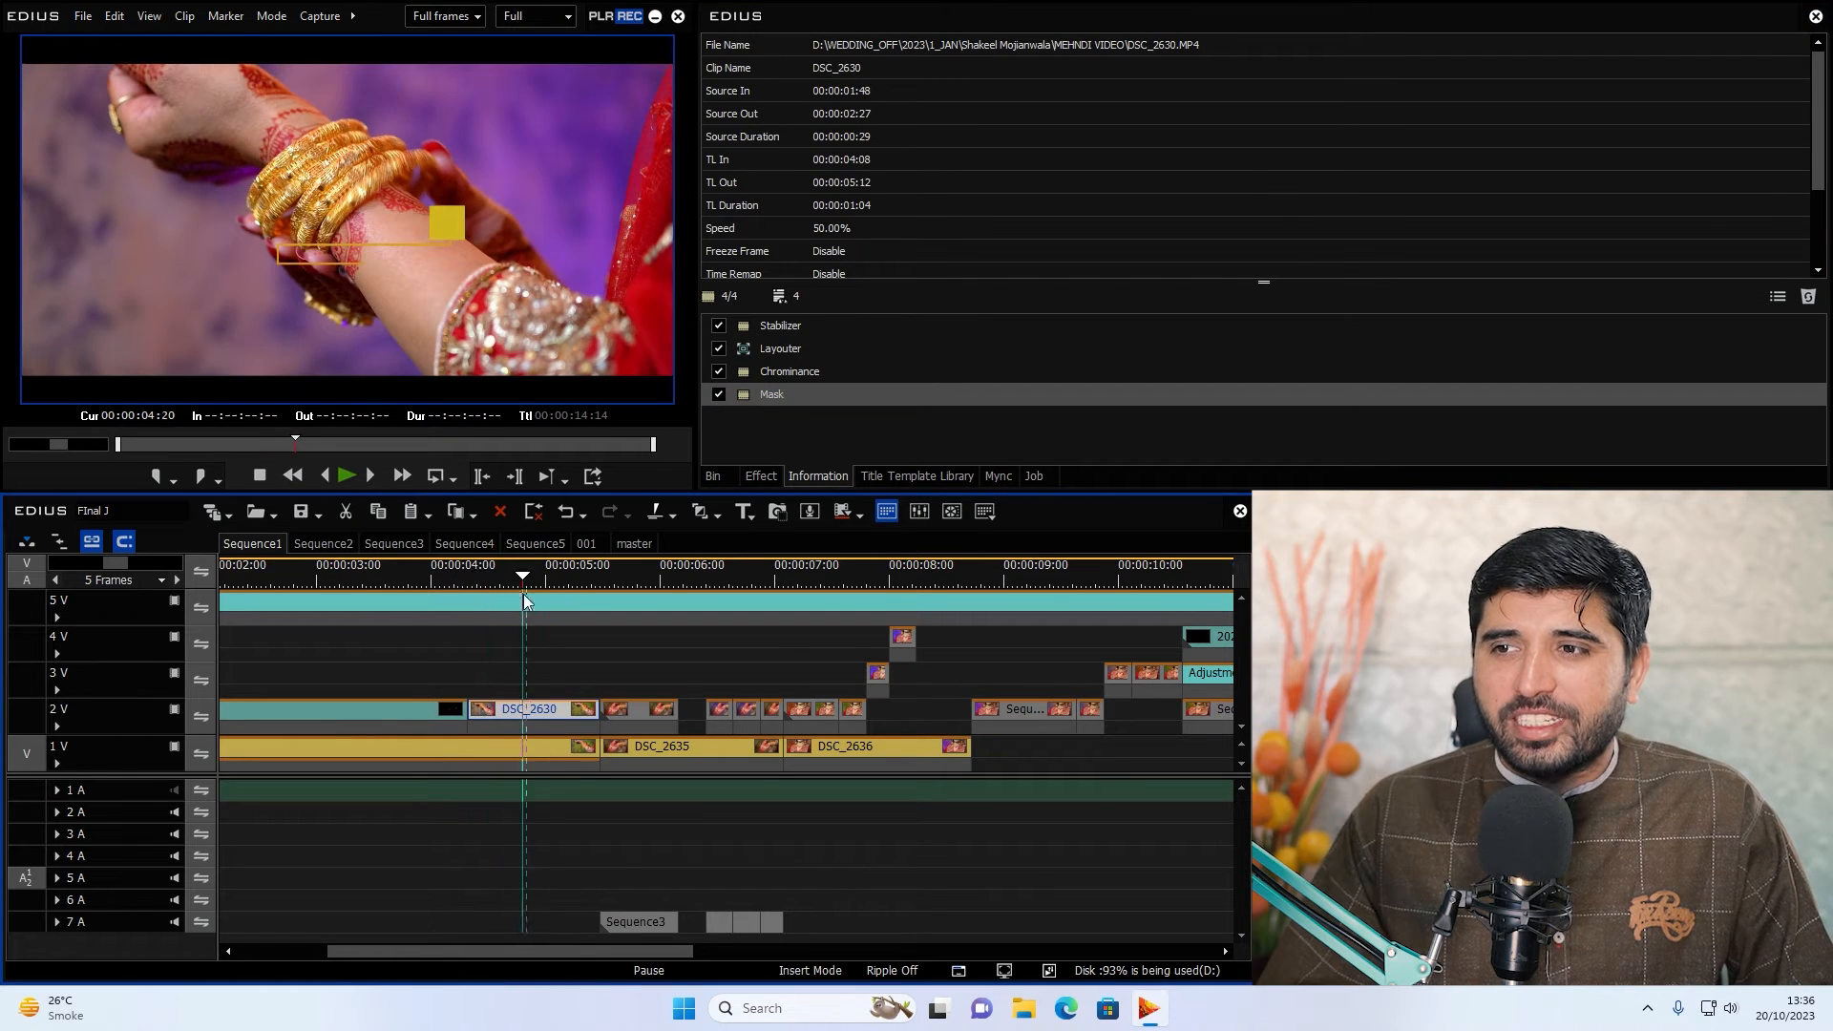
key("space")
key("space")
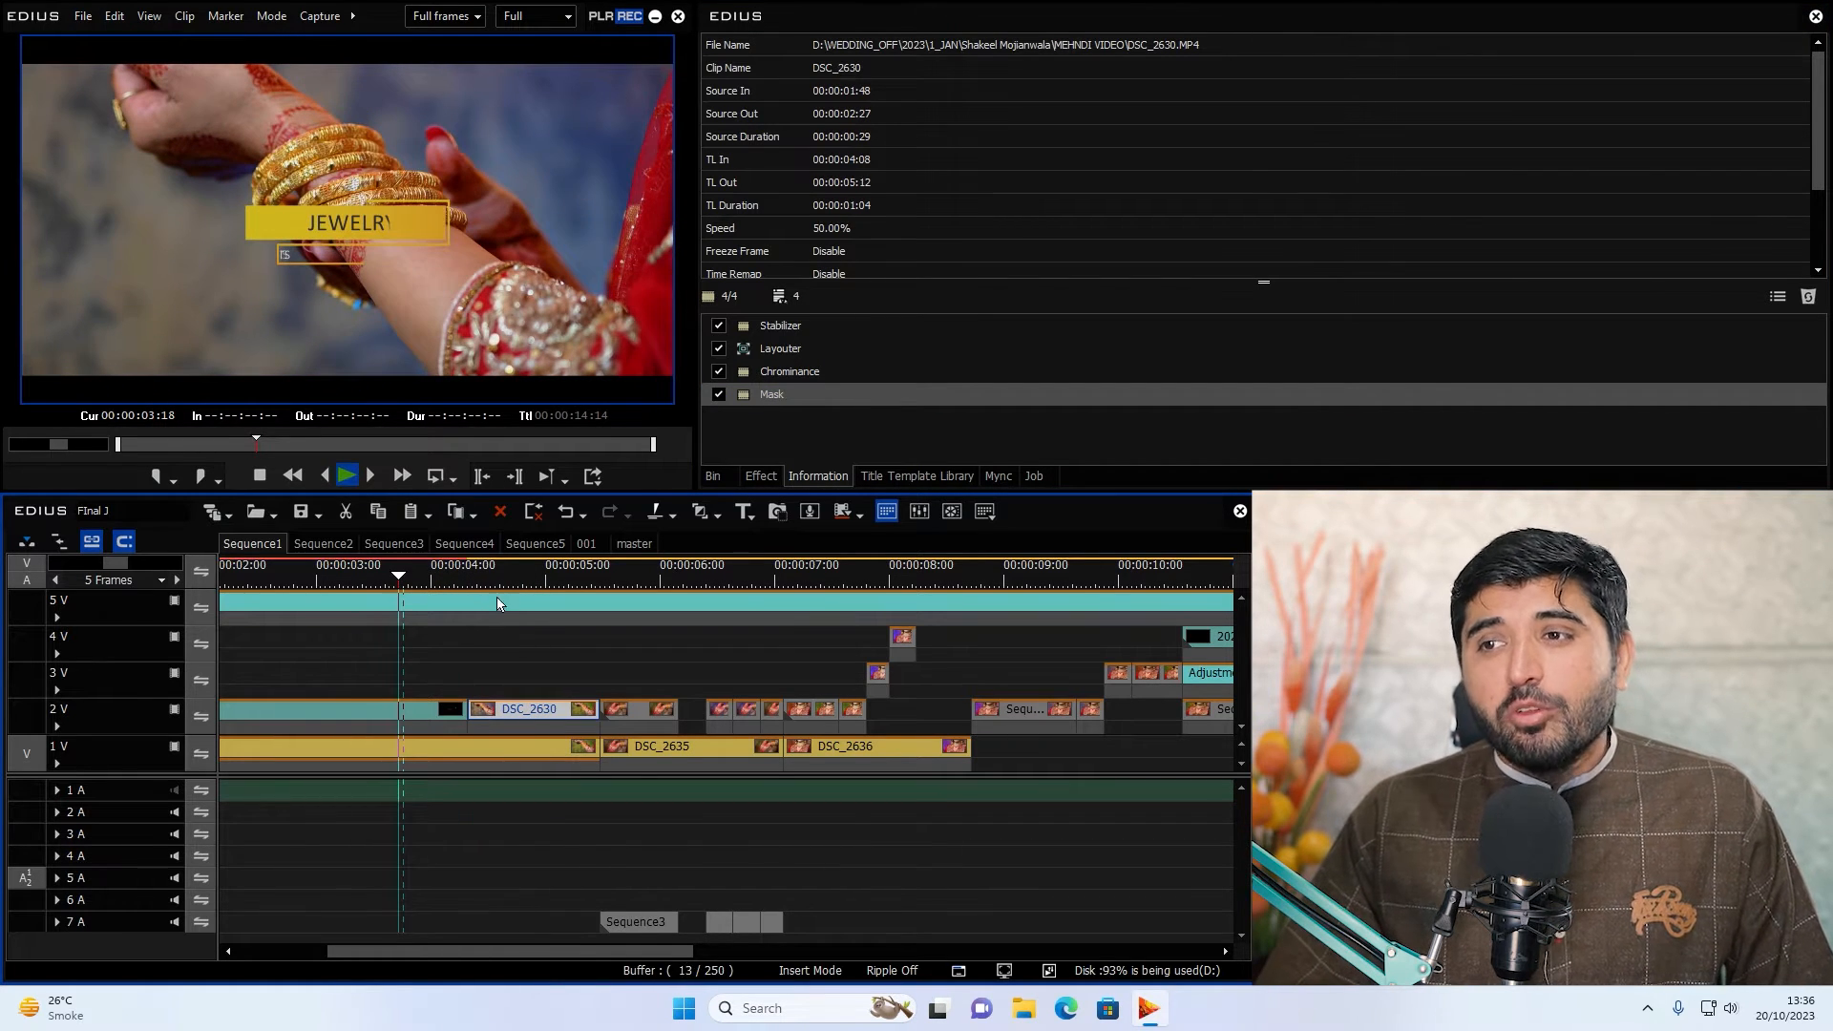
key("space")
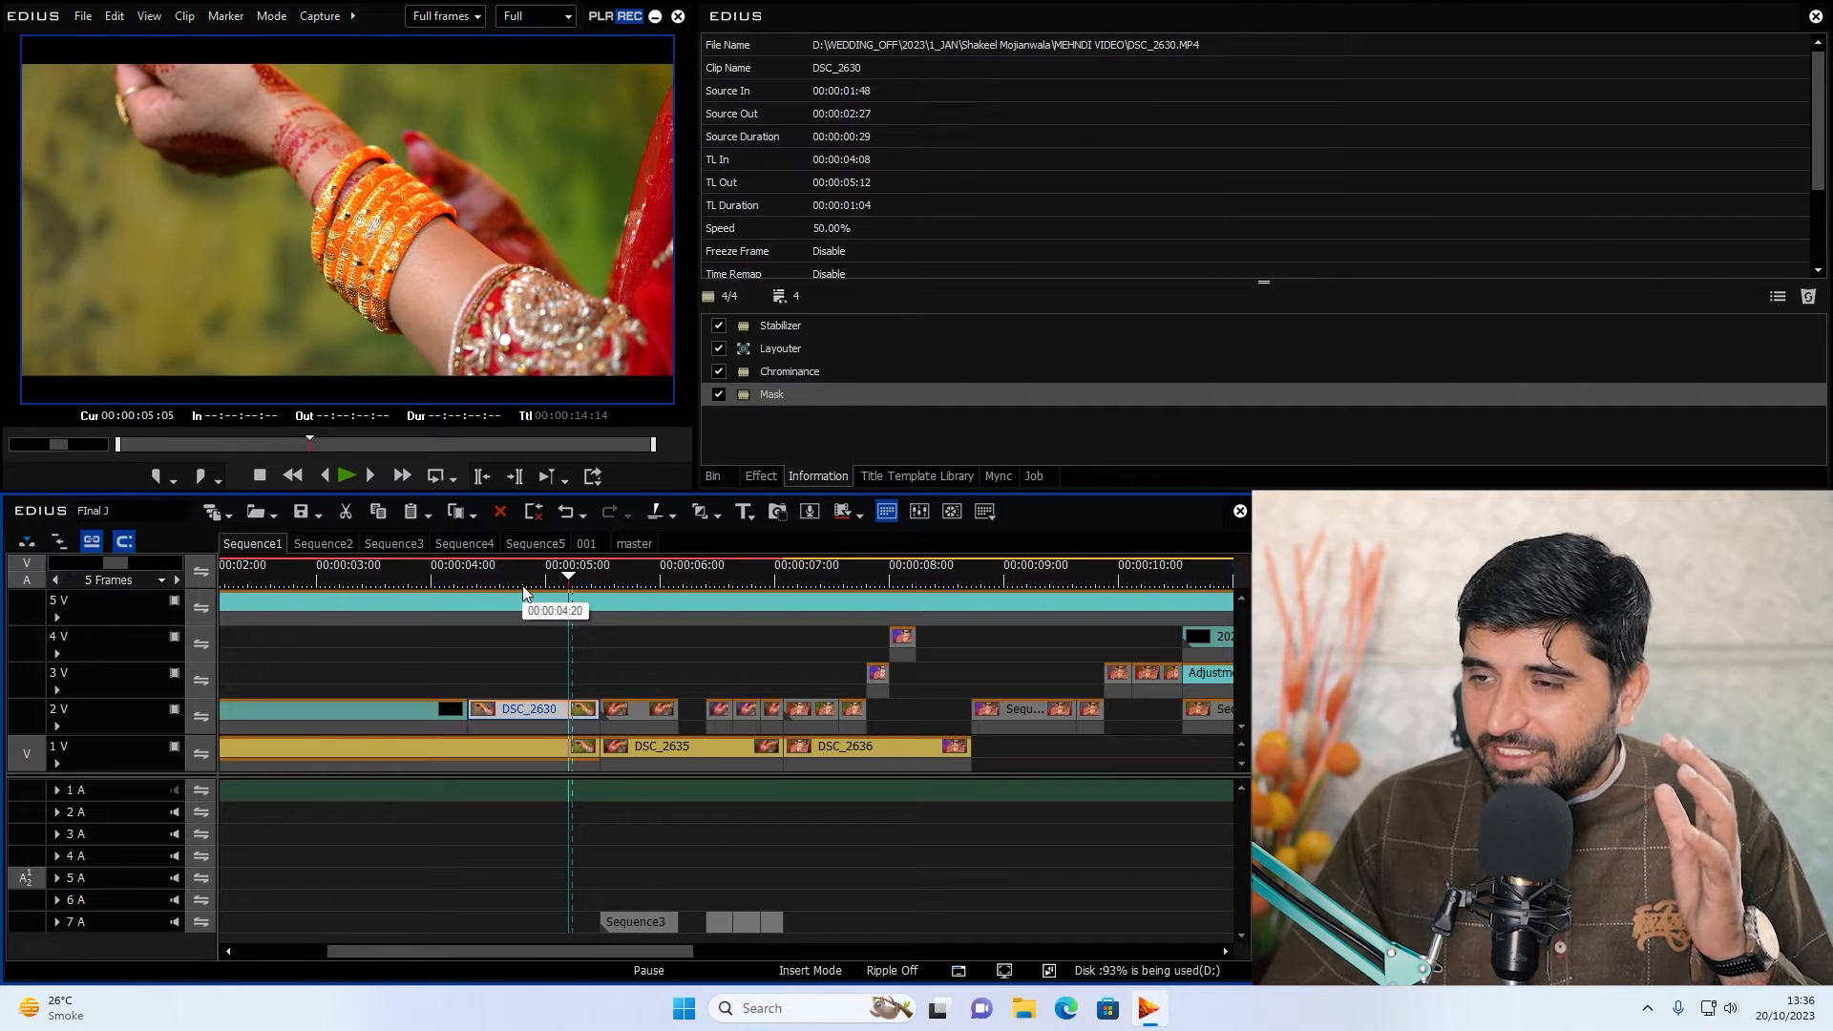
left_click(549, 582)
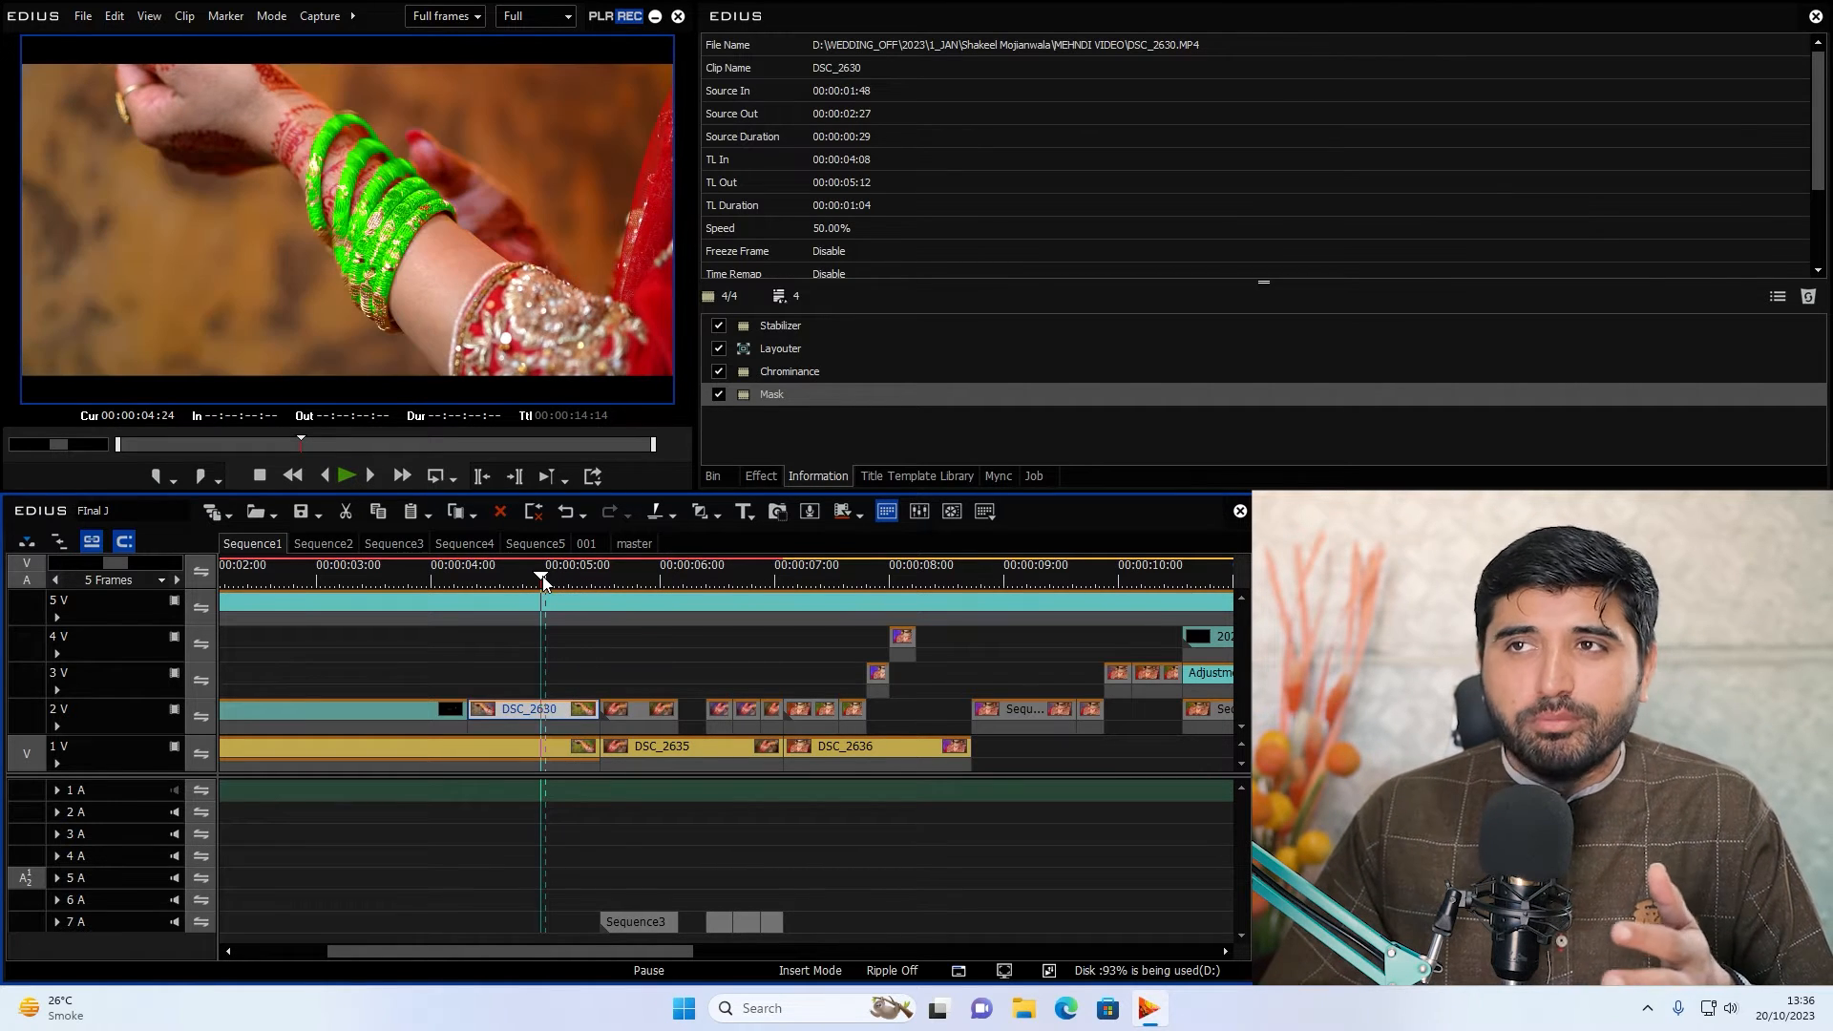
left_click_drag(572, 585, 623, 579)
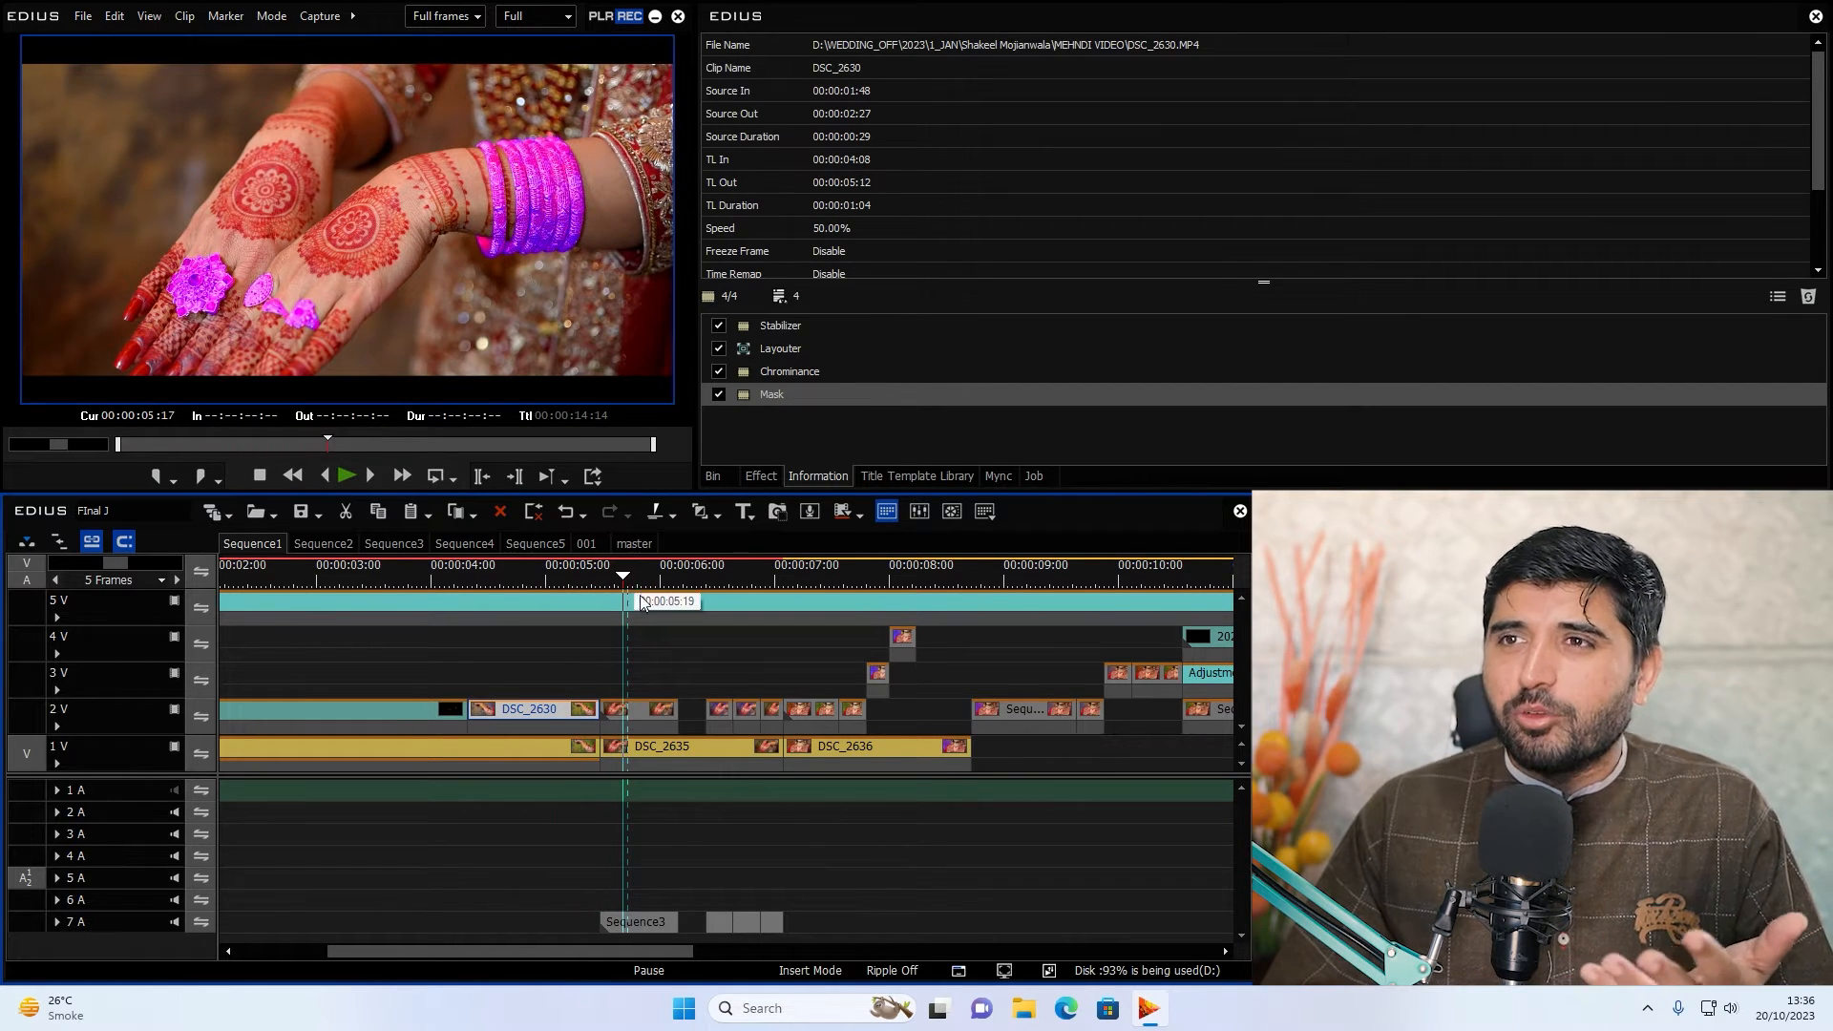
Copy the DSC_2635 clip from Sequence1, try pasting it into sequence 001 and delete the pasted clip.
left_click(691, 748)
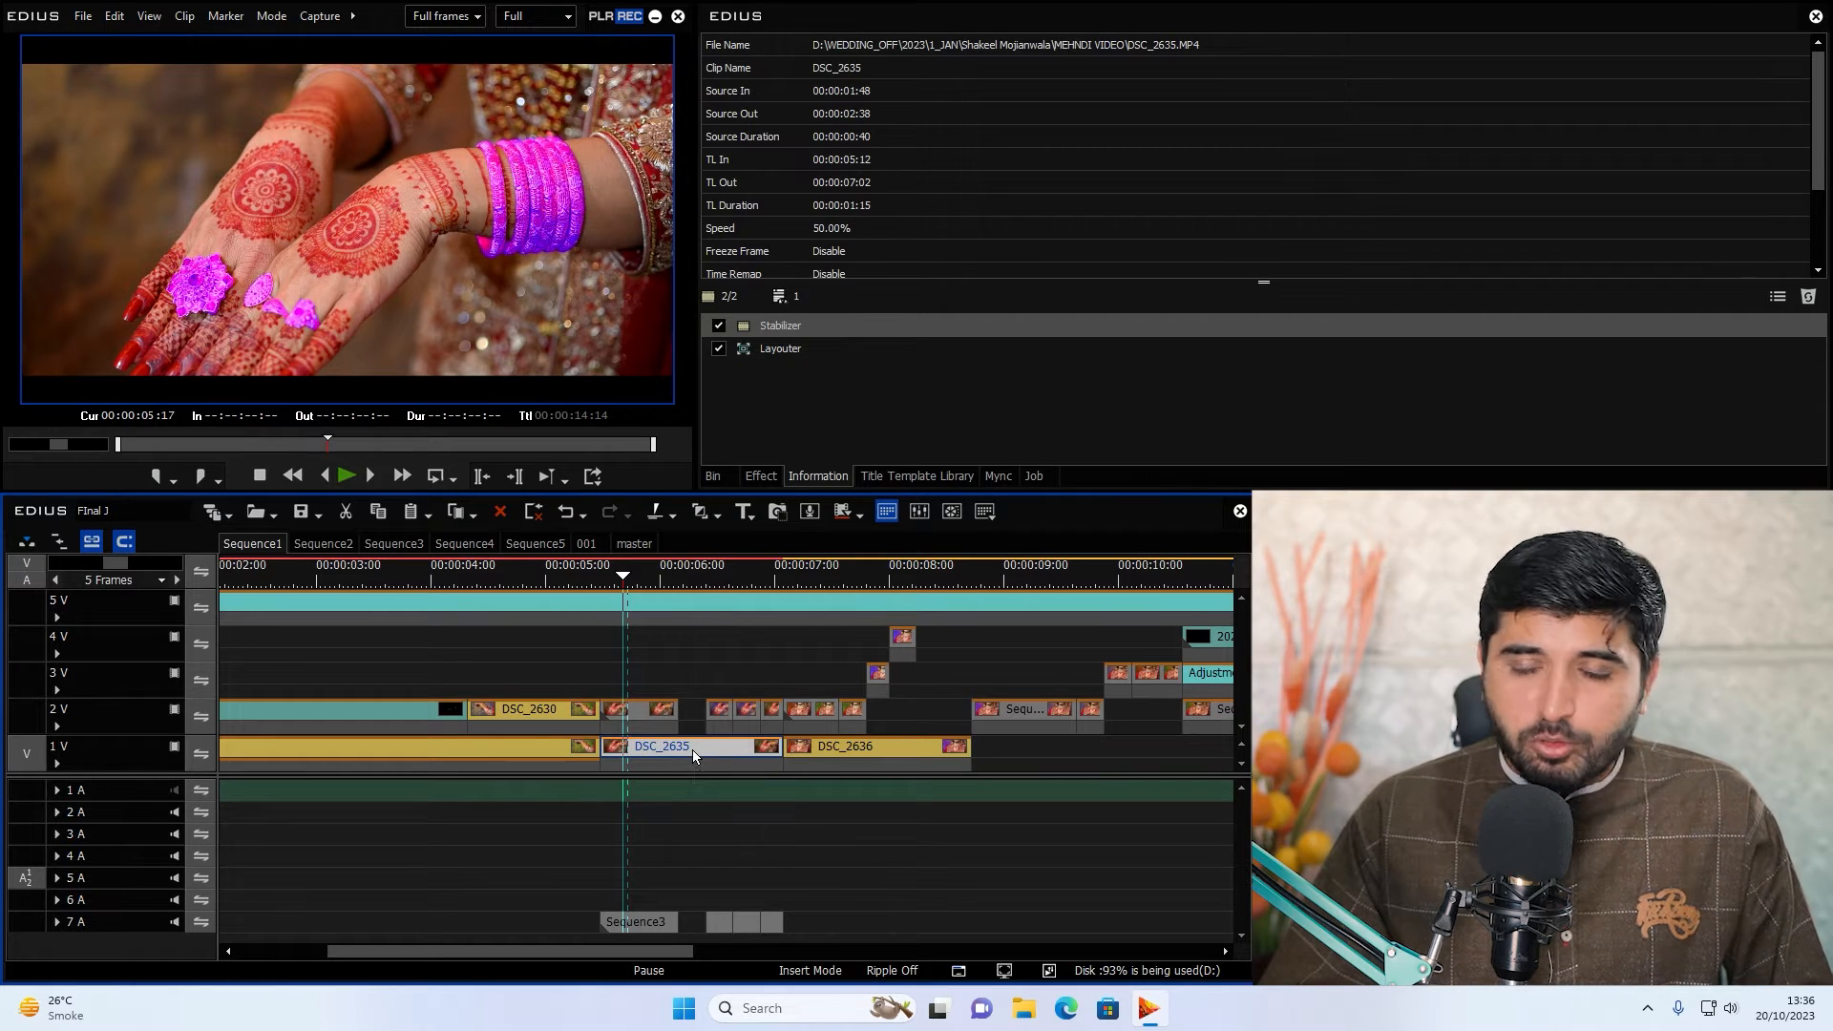
left_click(587, 543)
left_click(622, 571)
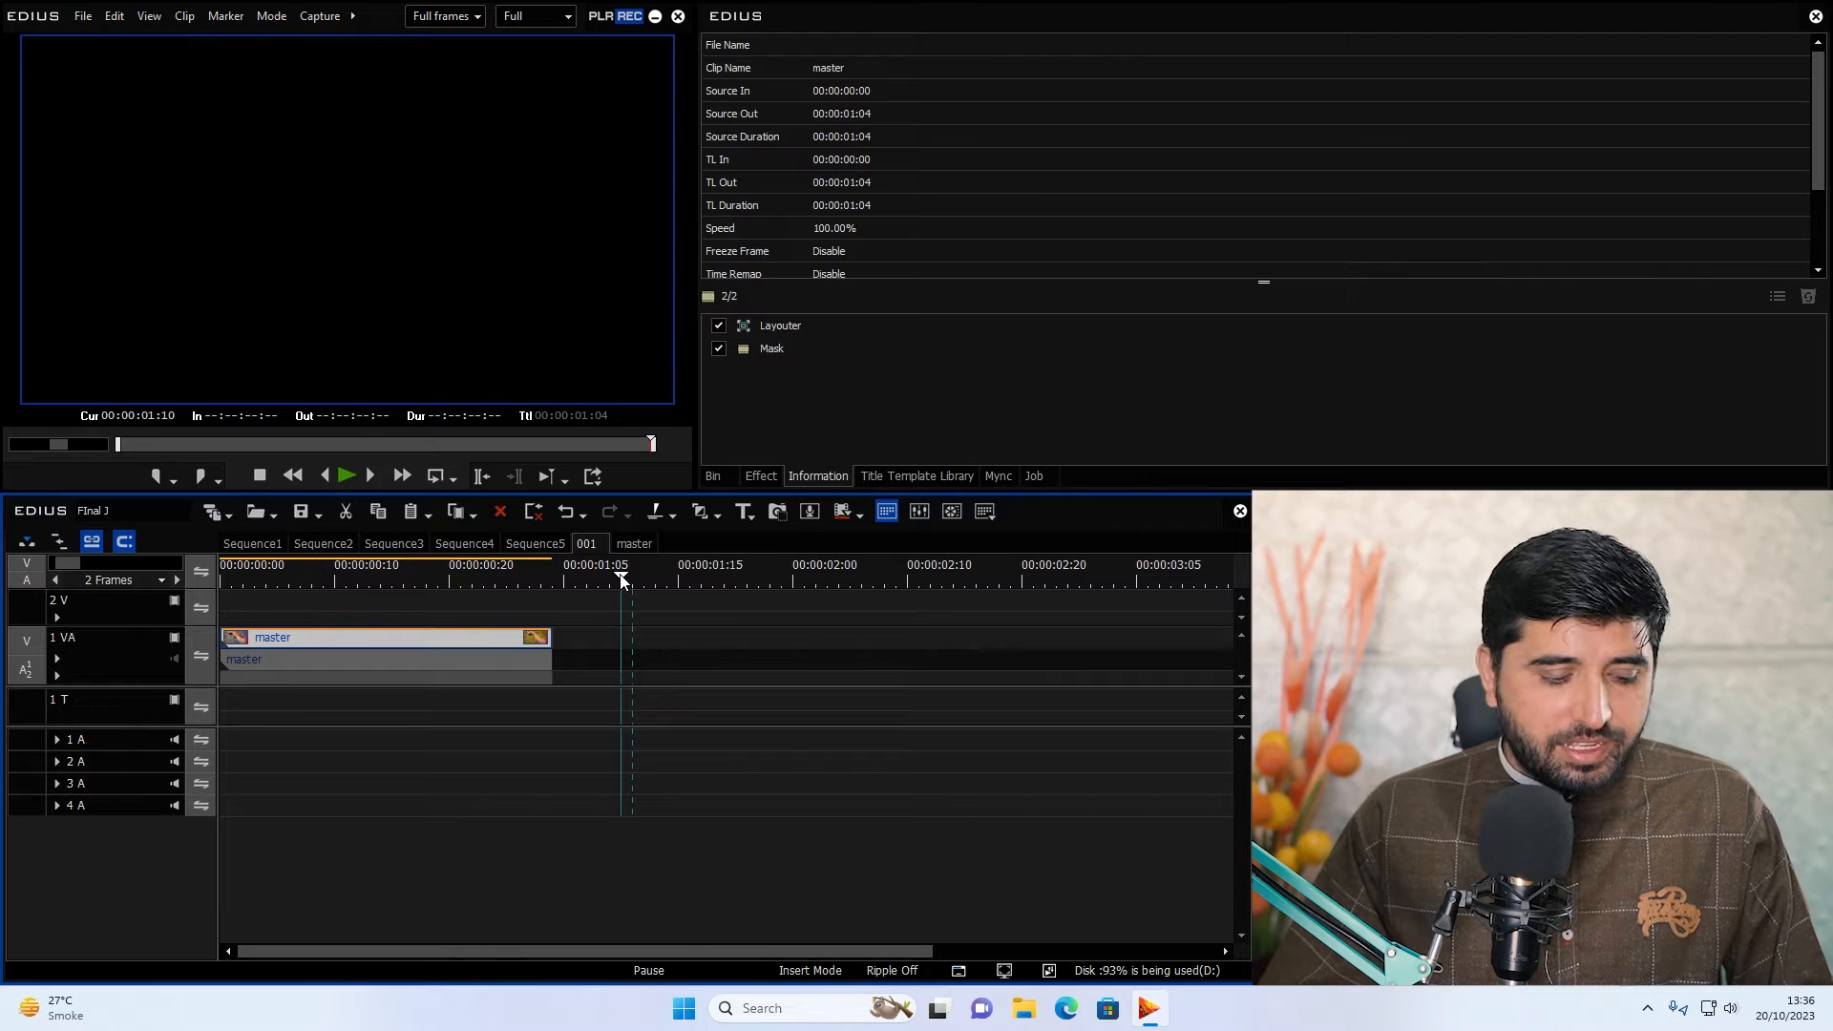
key("ctrl+v")
left_click_drag(804, 612, 770, 695)
left_click_drag(859, 748, 837, 618)
key("Delete")
Create a new sequence, paste the DSC_2635 clip into it and add a copy of the sequence to the bin.
key("ctrl+shift+n")
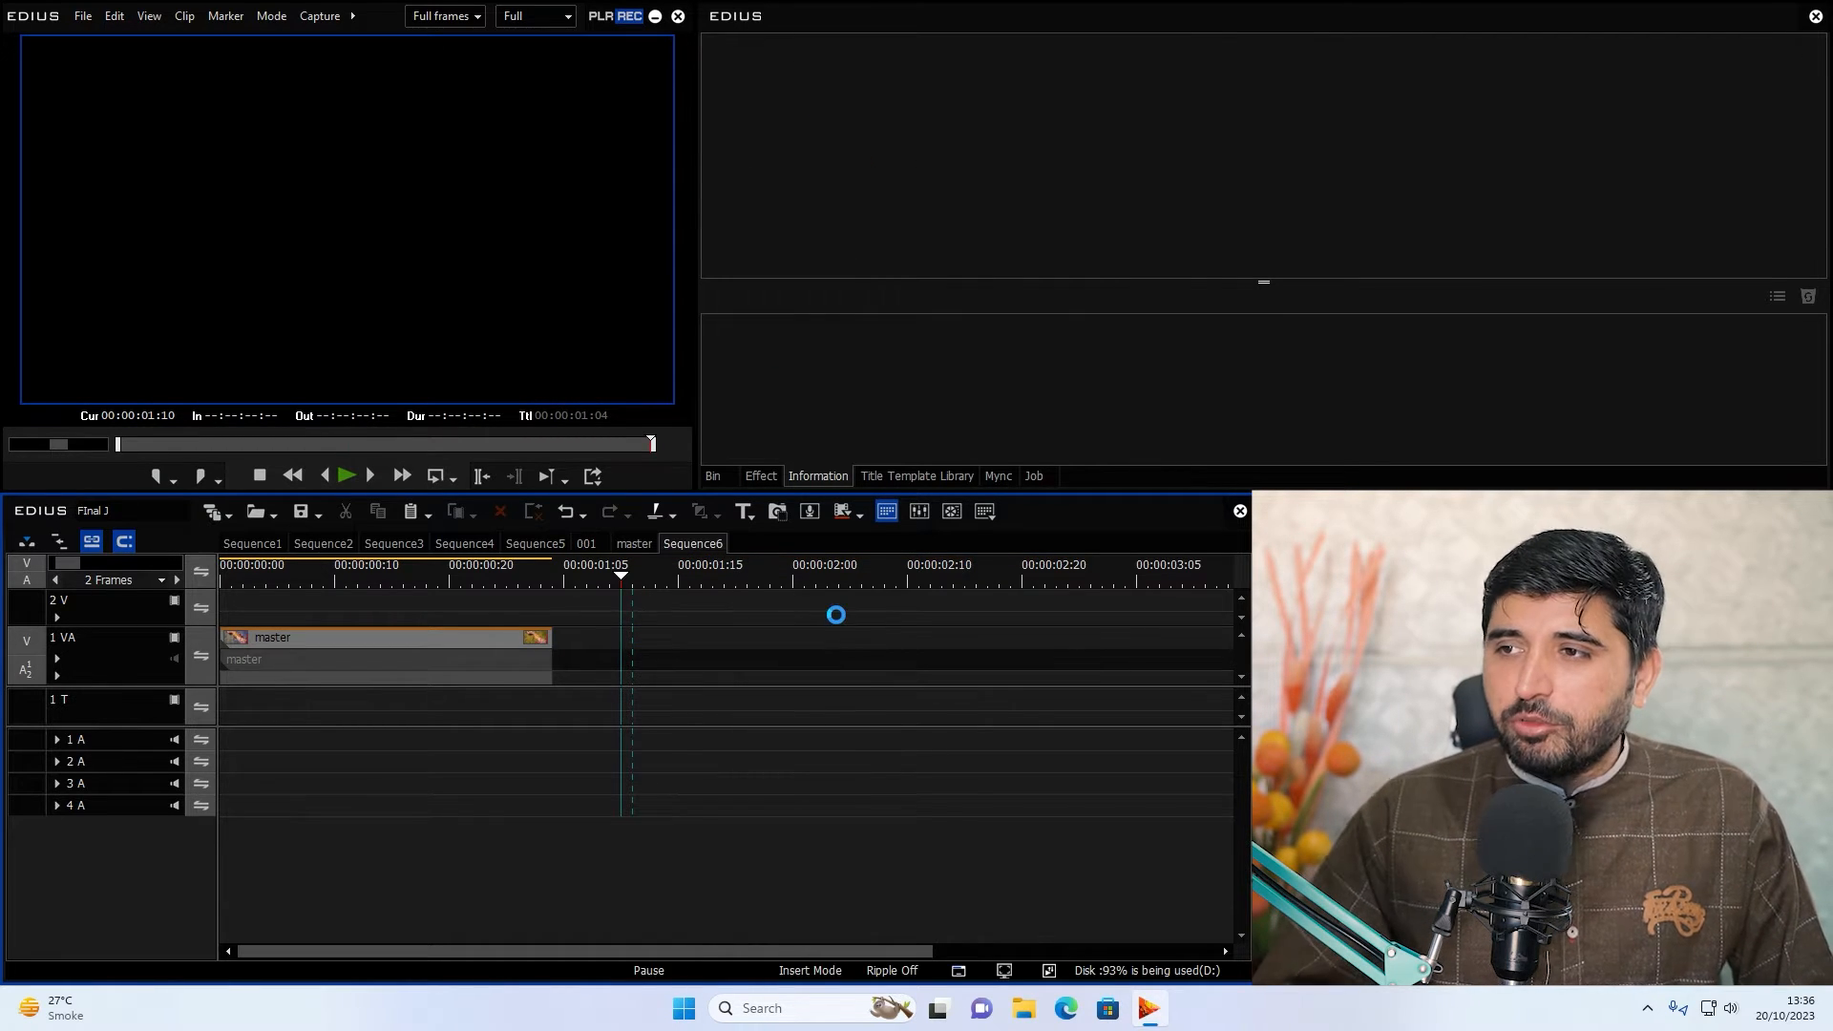
key("ctrl+v")
left_click(718, 481)
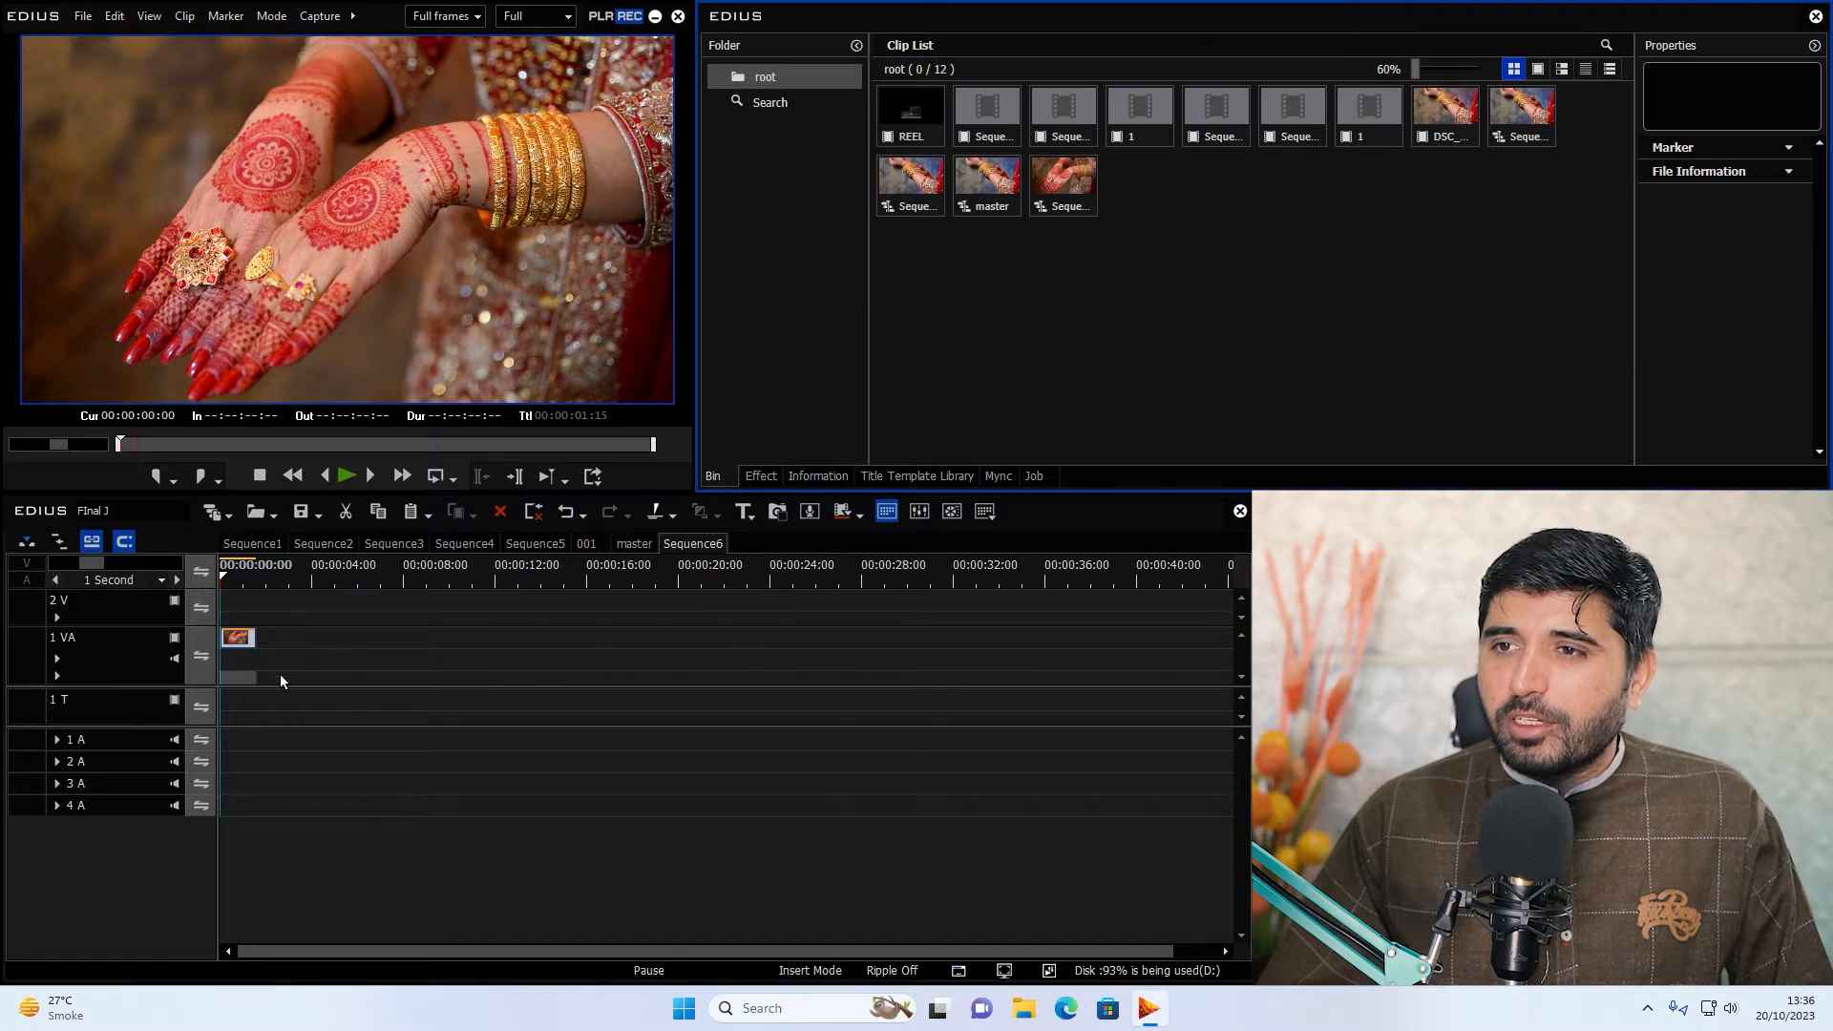
scroll(573, 659, "up", 4)
right_click(686, 546)
left_click(713, 565)
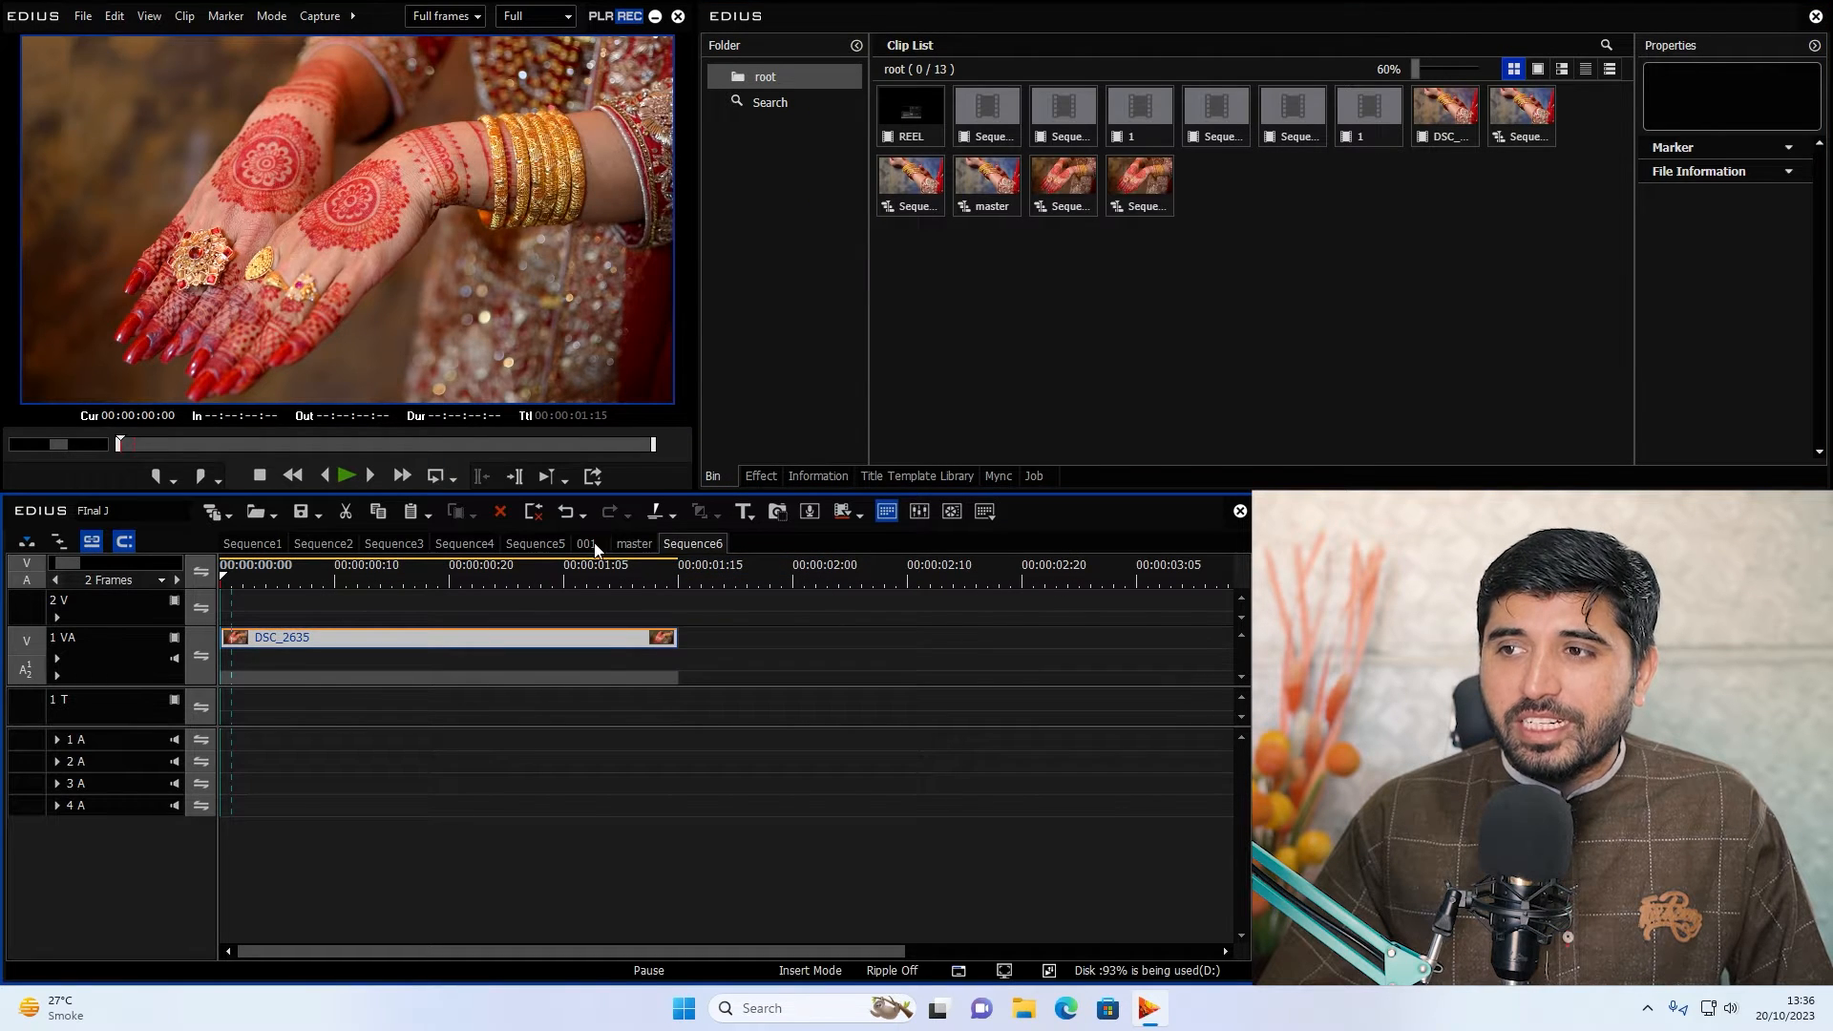
Add Sequence6 from the bin to track 1VA of sequence 001 after the master clip, and check its nested clip's filters.
left_click(586, 543)
left_click_drag(1140, 186, 773, 643)
double_click(773, 642)
left_click(750, 589)
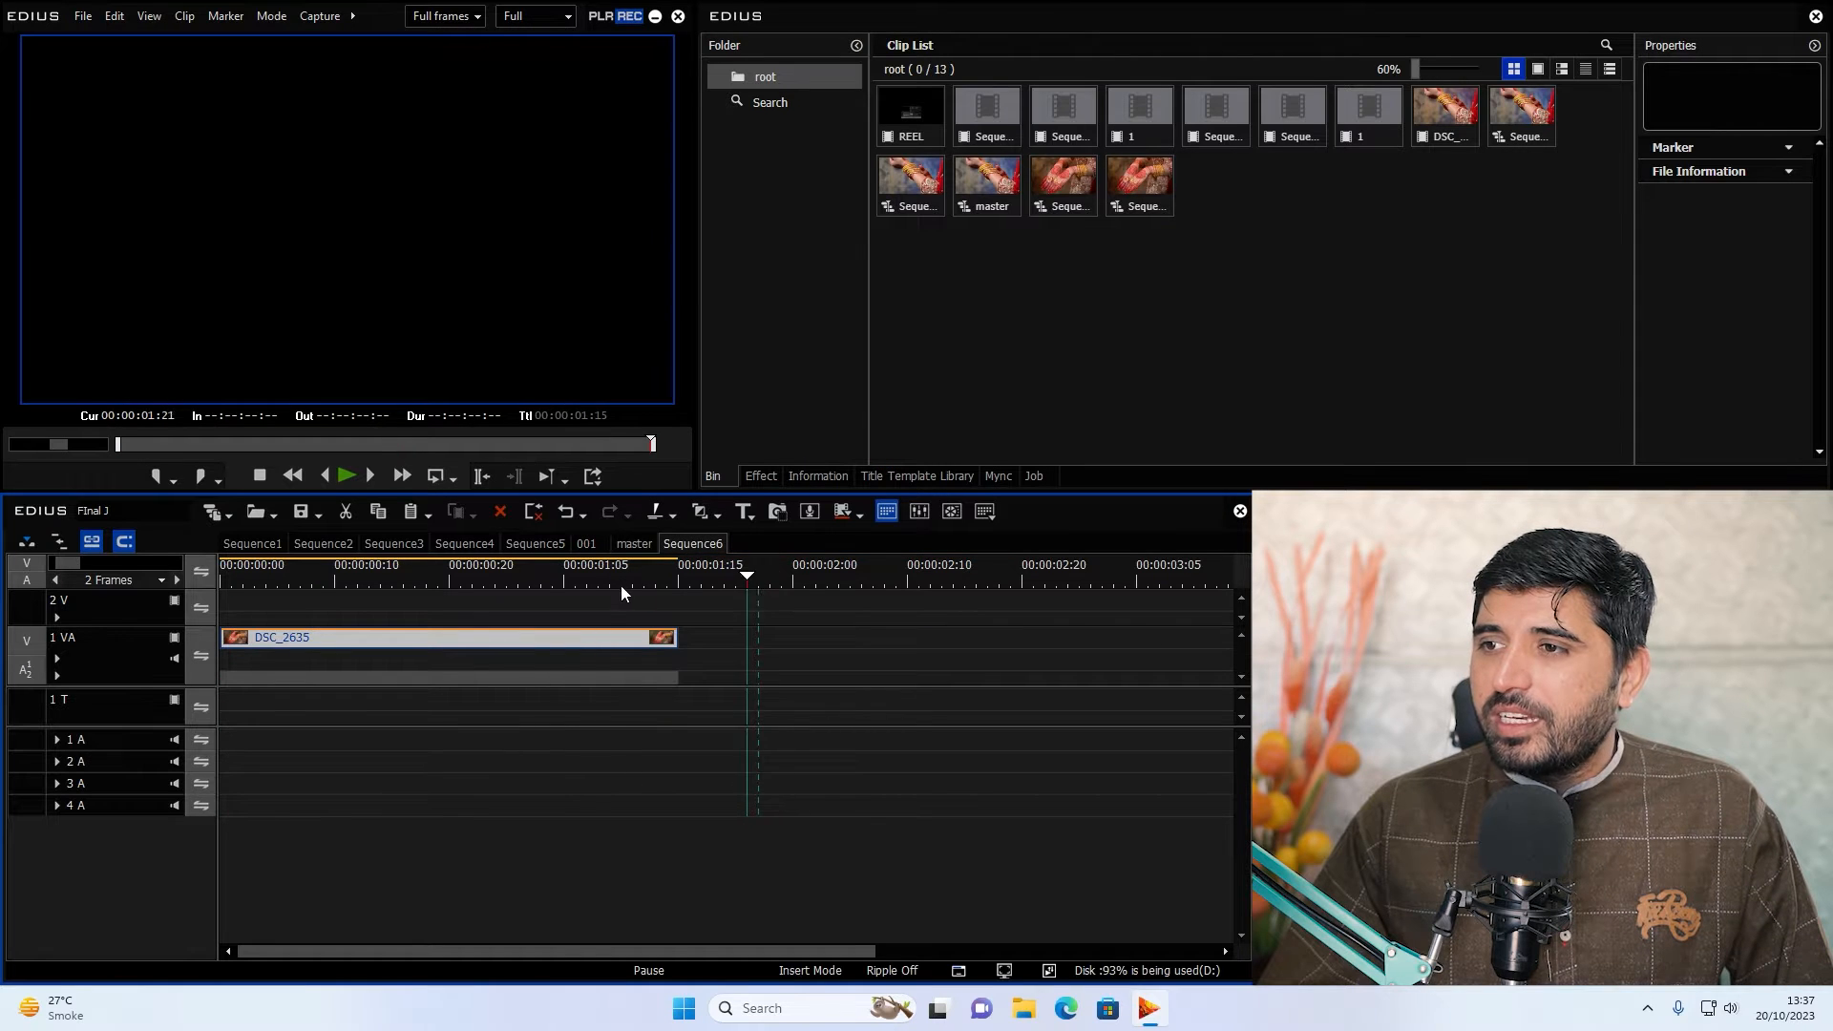
left_click(612, 590)
left_click(830, 477)
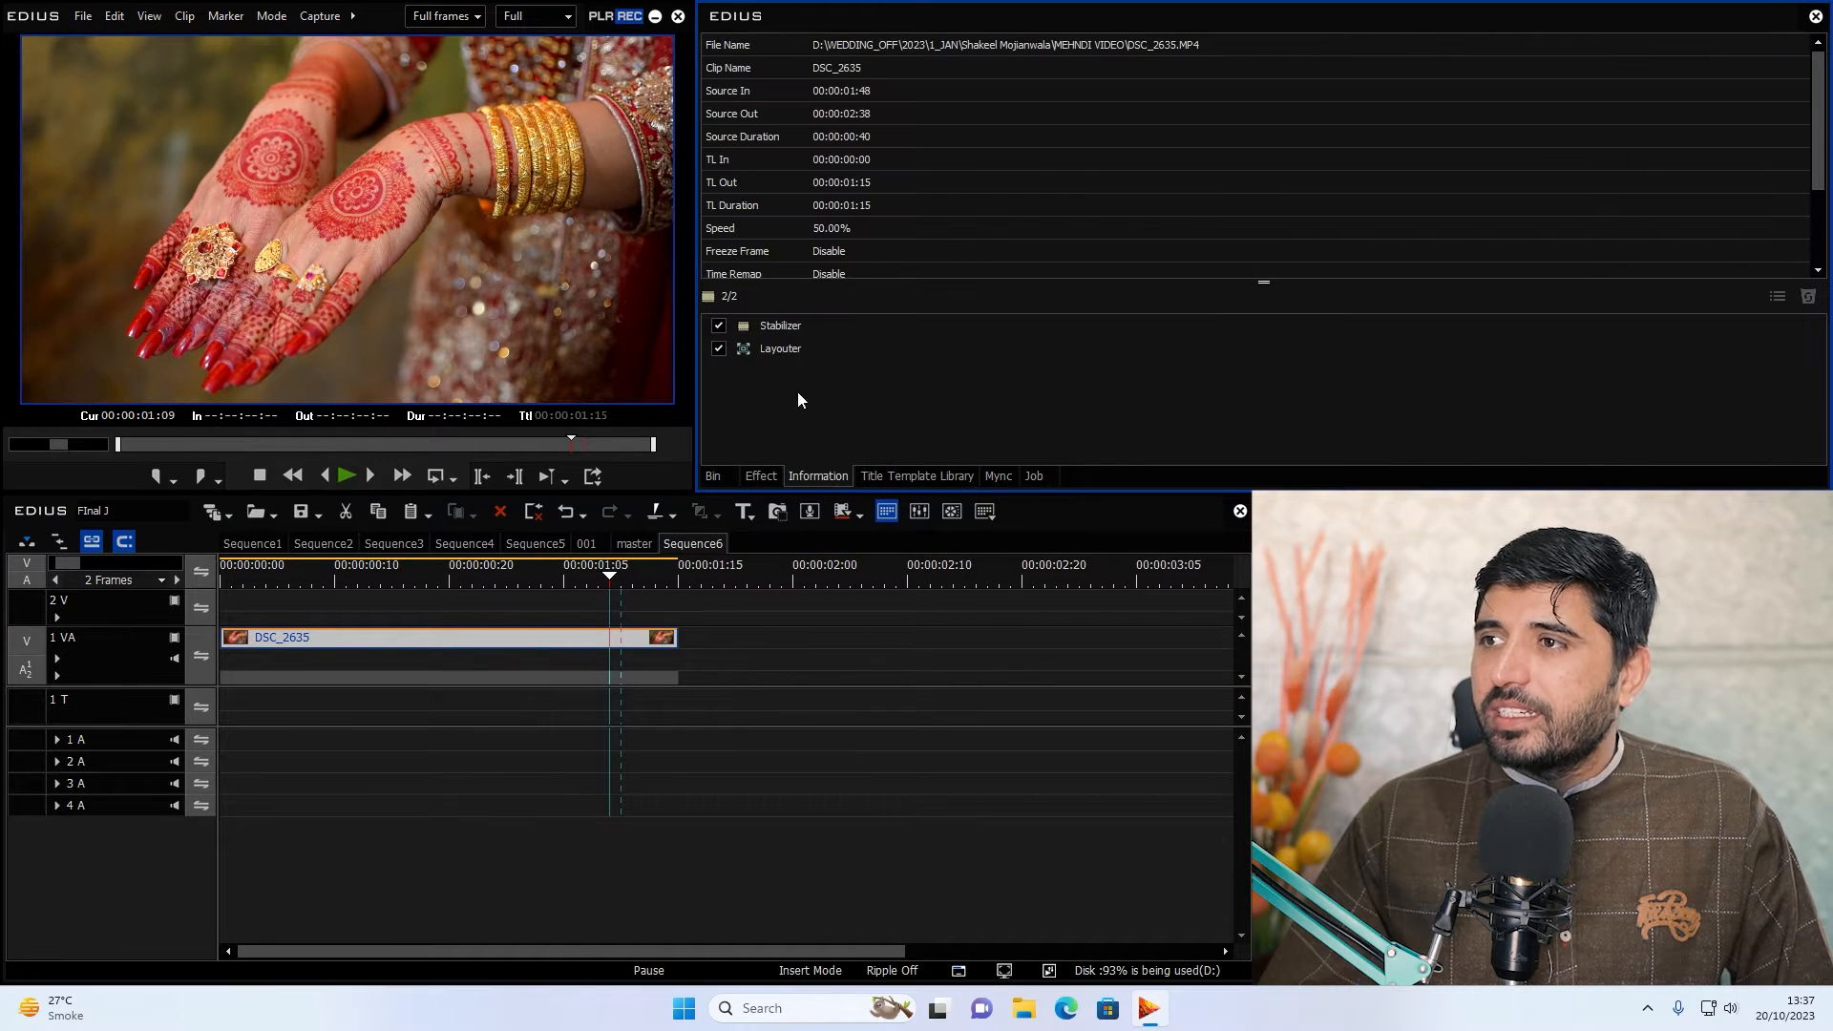
left_click(586, 543)
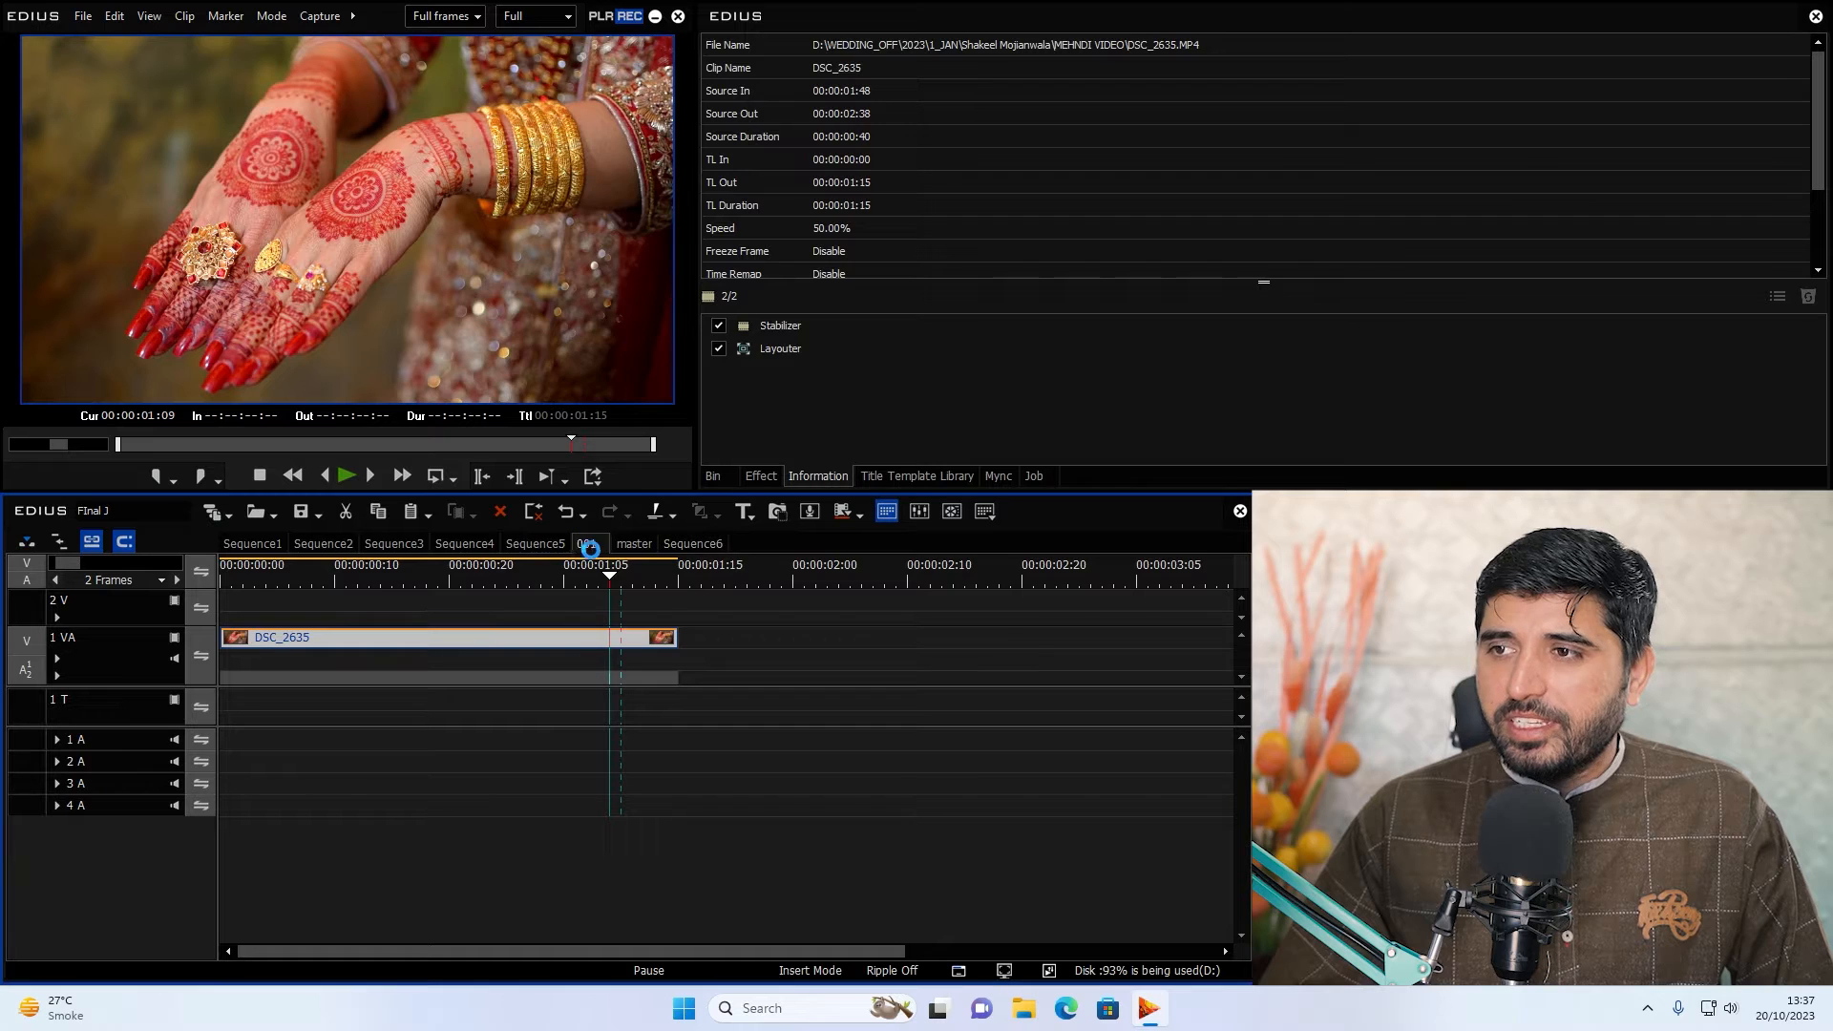
Duplicate the Sequence6 clip onto track 2V directly above the original and disable the clip on track 1VA.
left_click(627, 637)
left_click_drag(578, 570, 668, 578)
left_click(155, 611)
key("ctrl+v")
left_click(734, 641)
key("0")
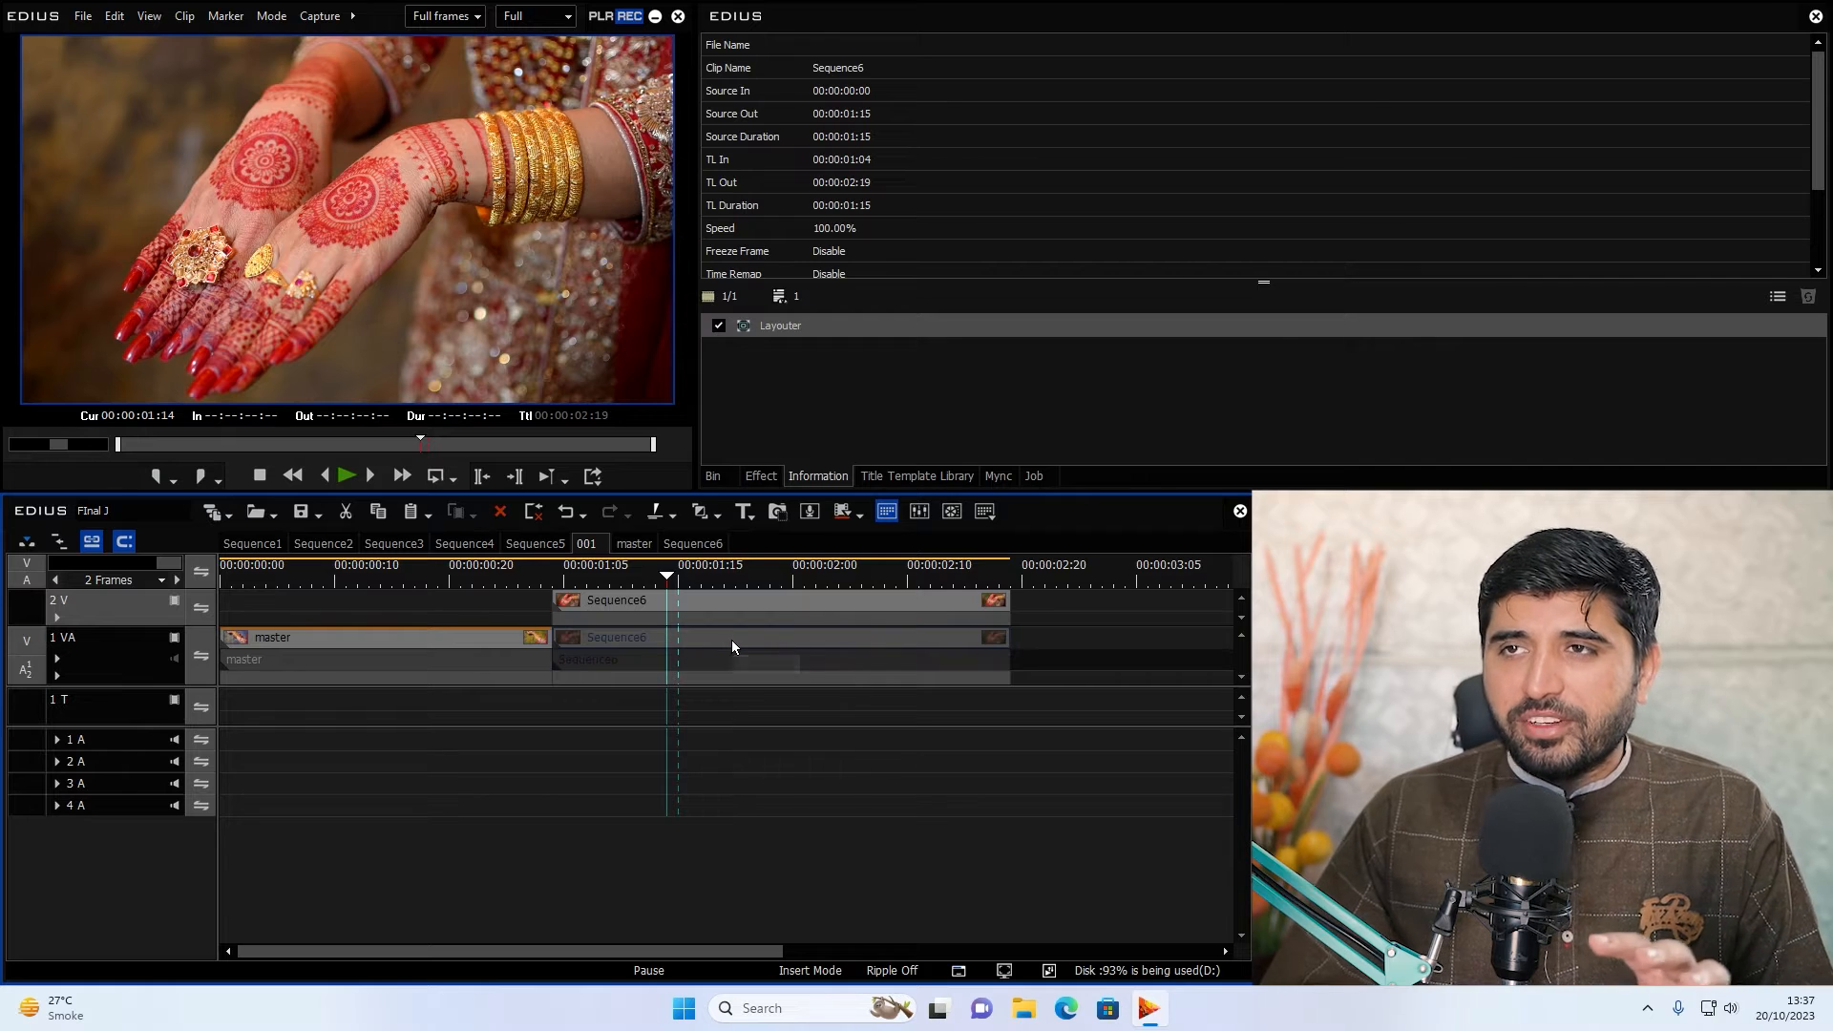
Apply the Mask video filter to the Sequence6 clip on track 2V.
left_click(705, 600)
left_click(790, 474)
left_click(764, 475)
left_click_drag(1623, 222, 827, 600)
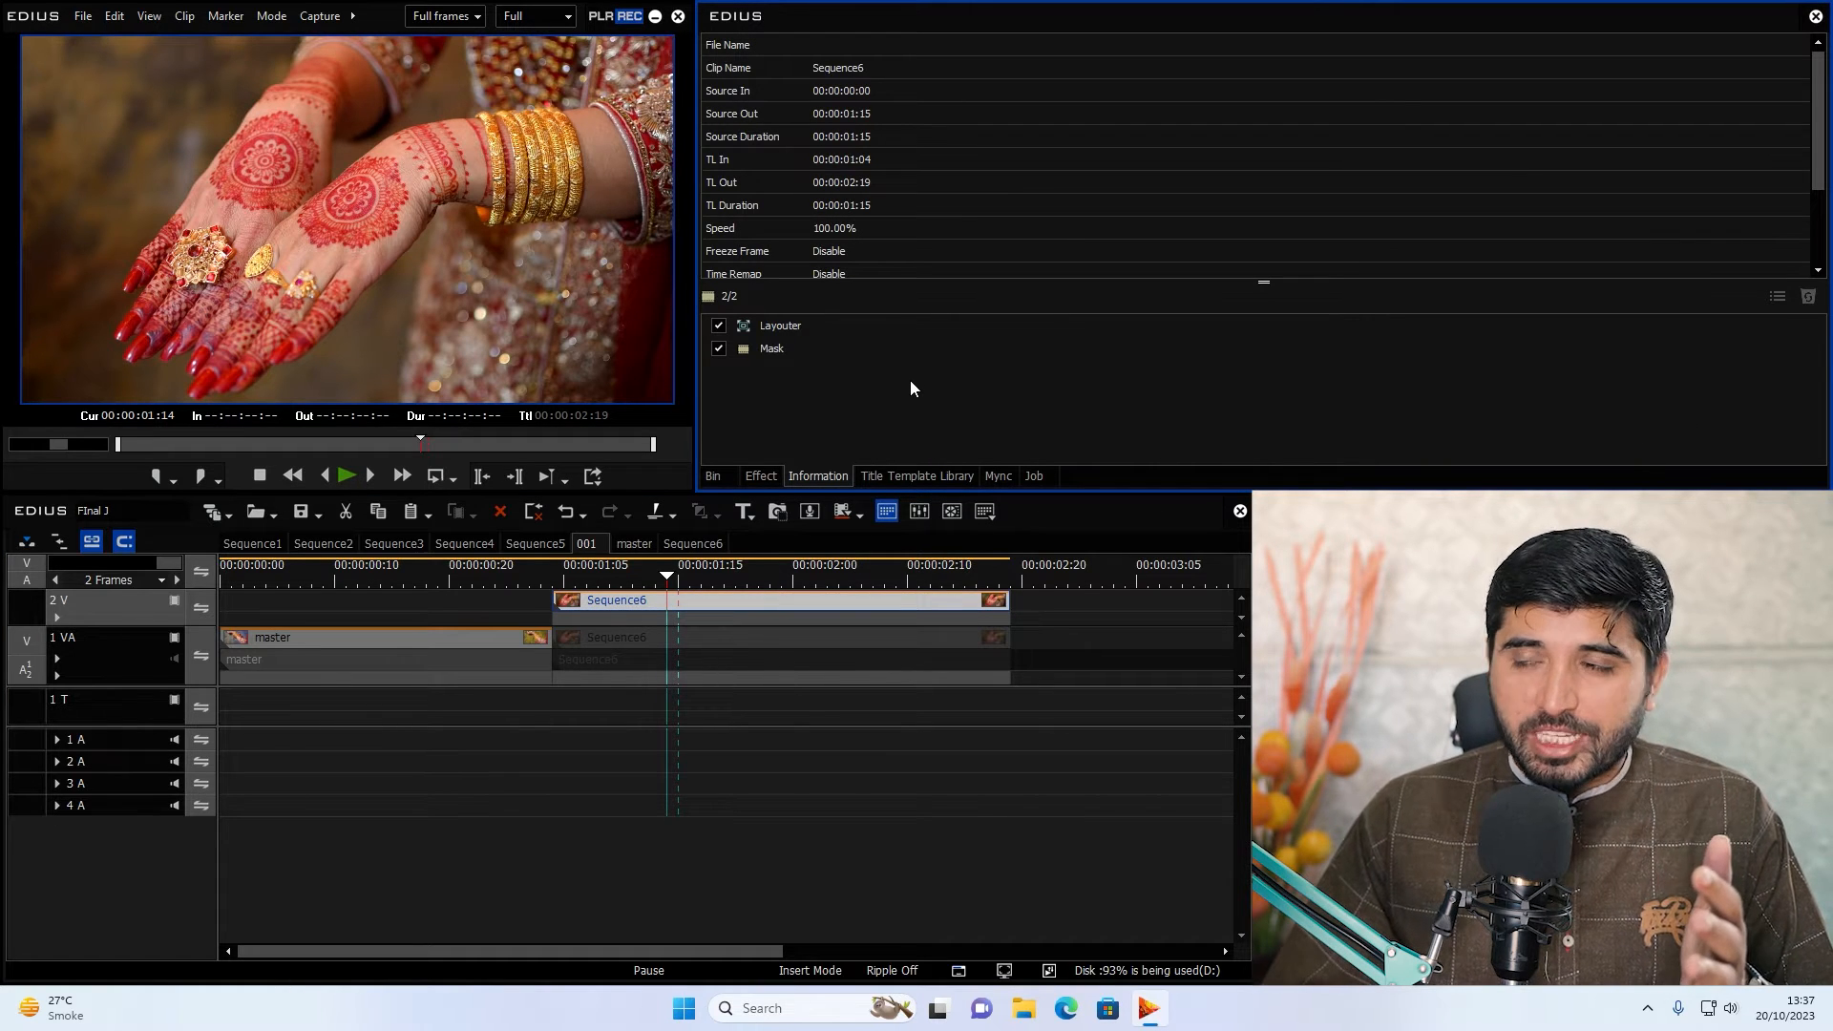
Open the Mask filter's settings and outline the large floral ring with a closed freeform path at 200% zoom.
double_click(789, 351)
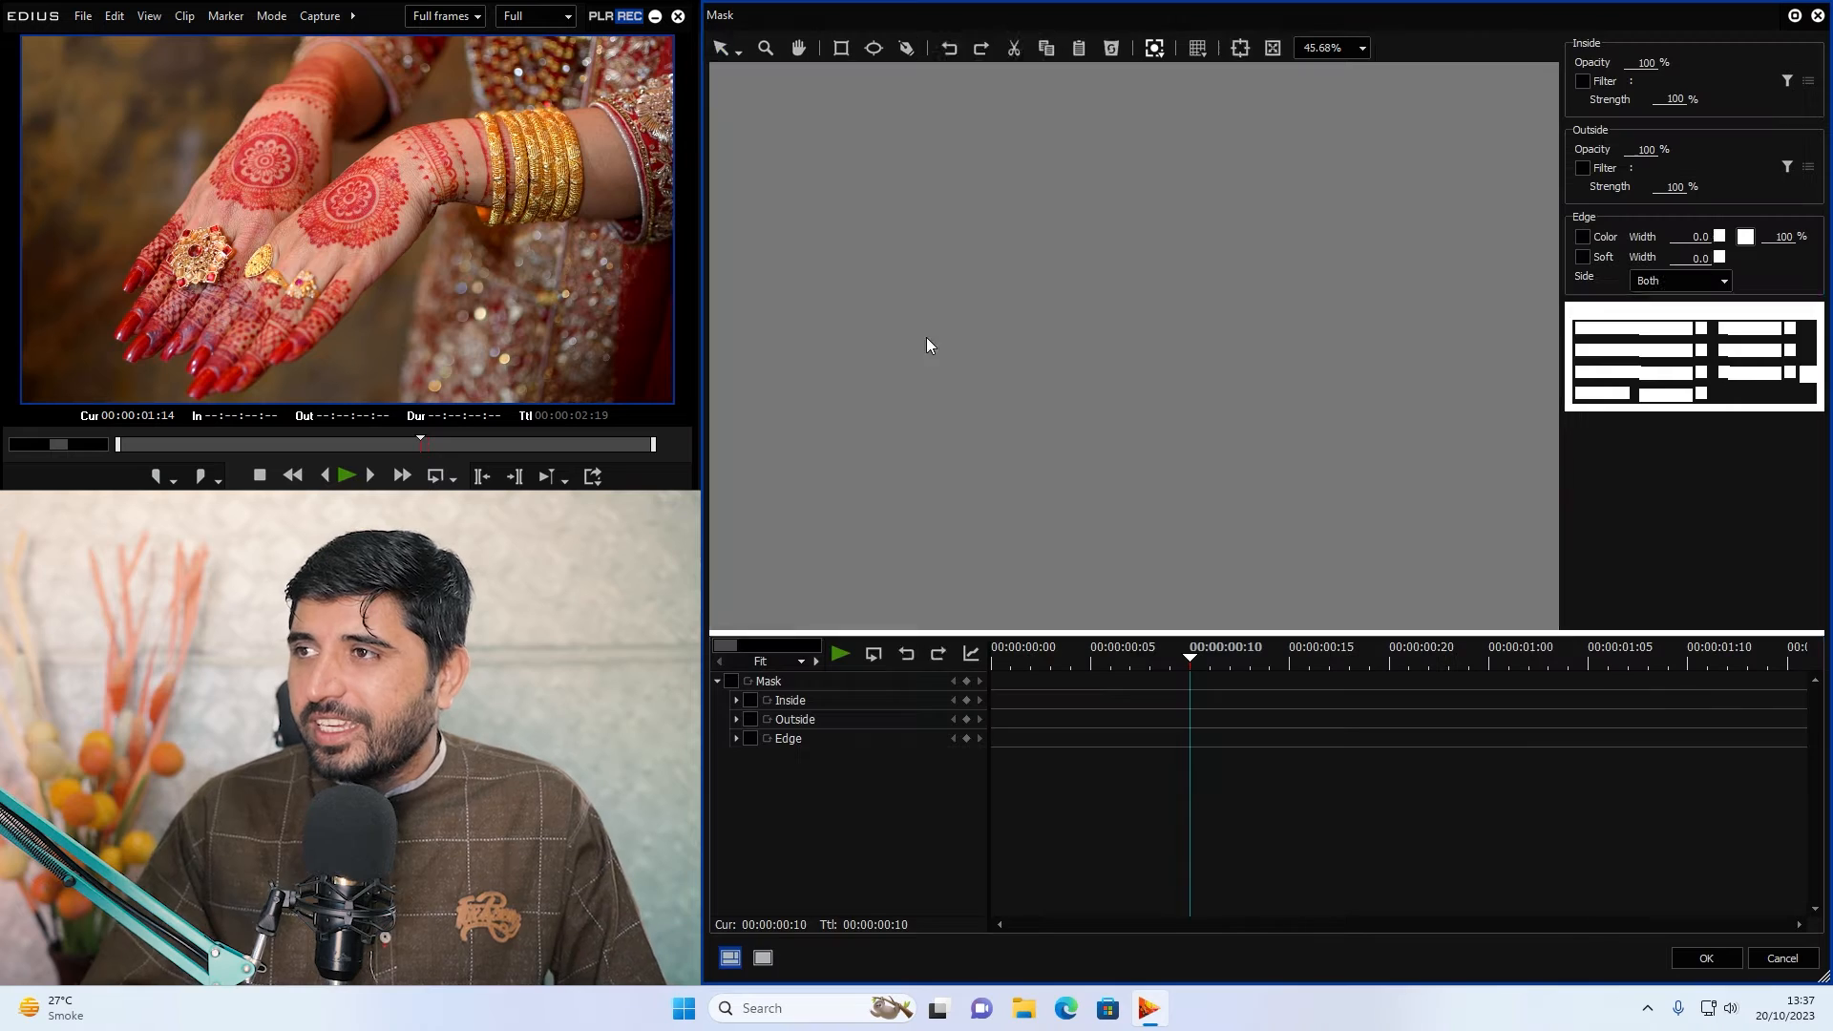
left_click(1359, 50)
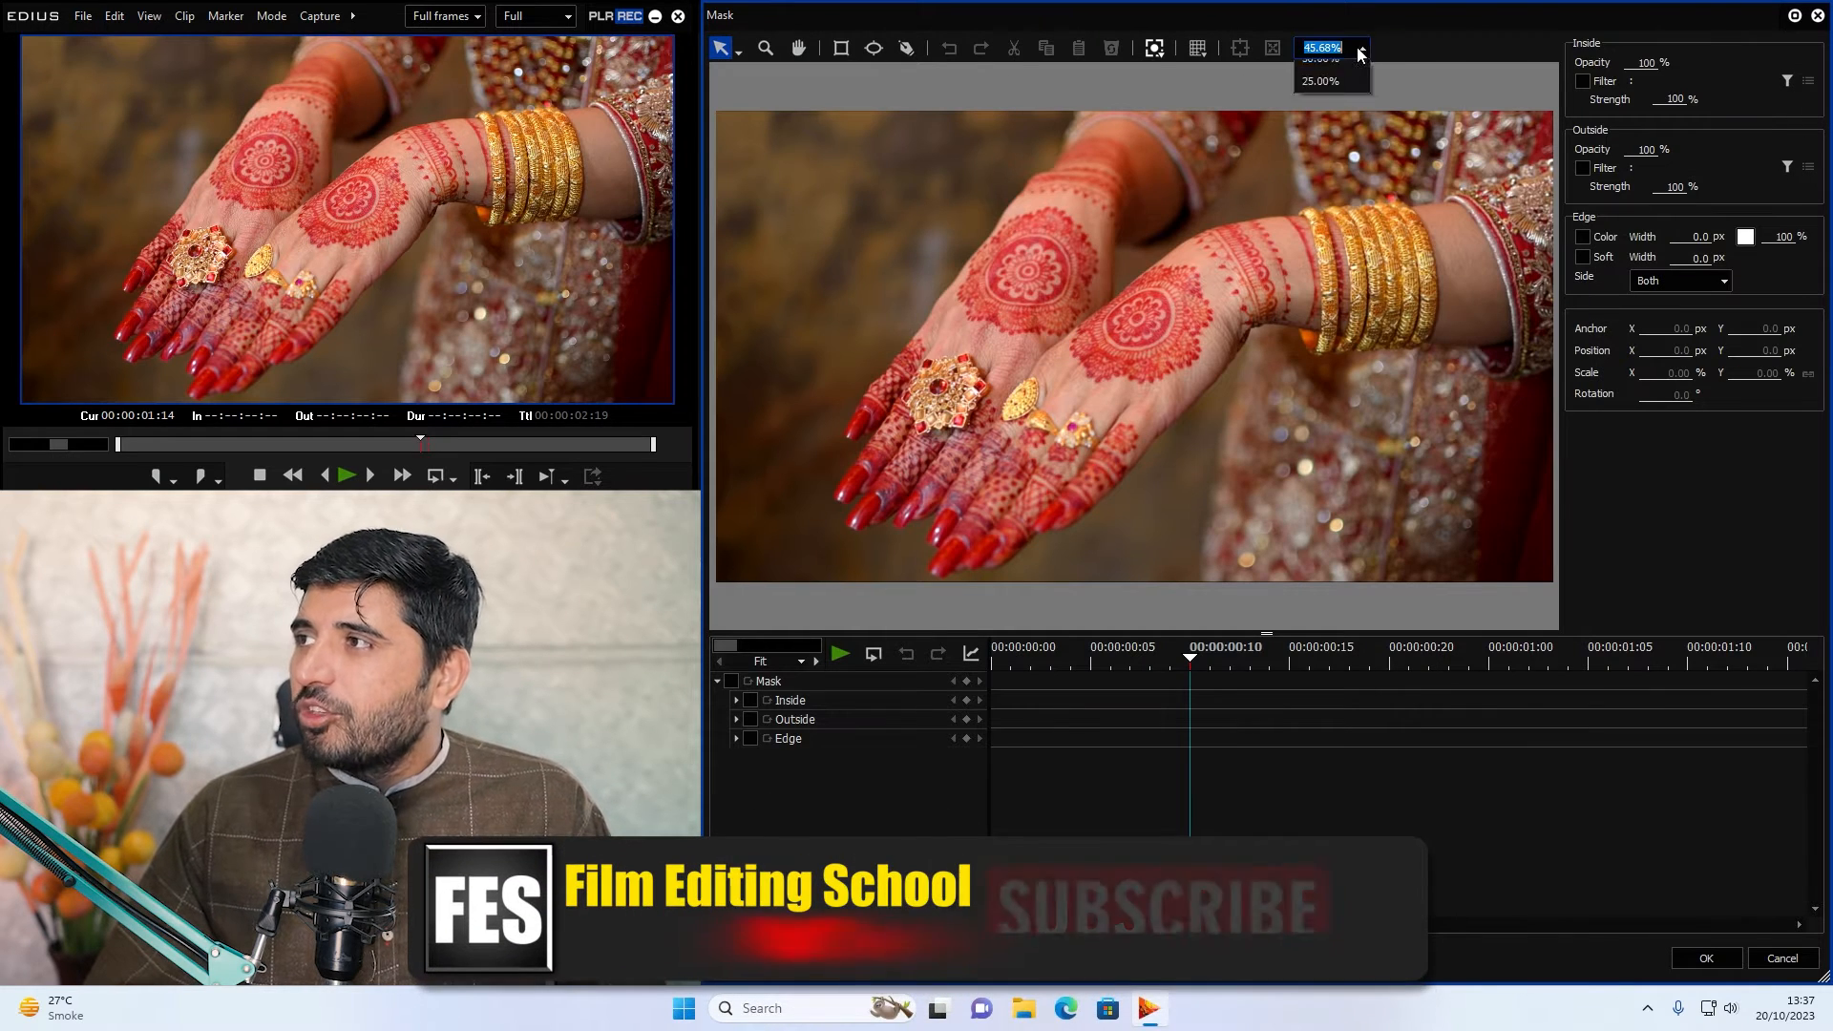
left_click(1322, 118)
left_click(798, 48)
left_click_drag(1105, 461, 1325, 137)
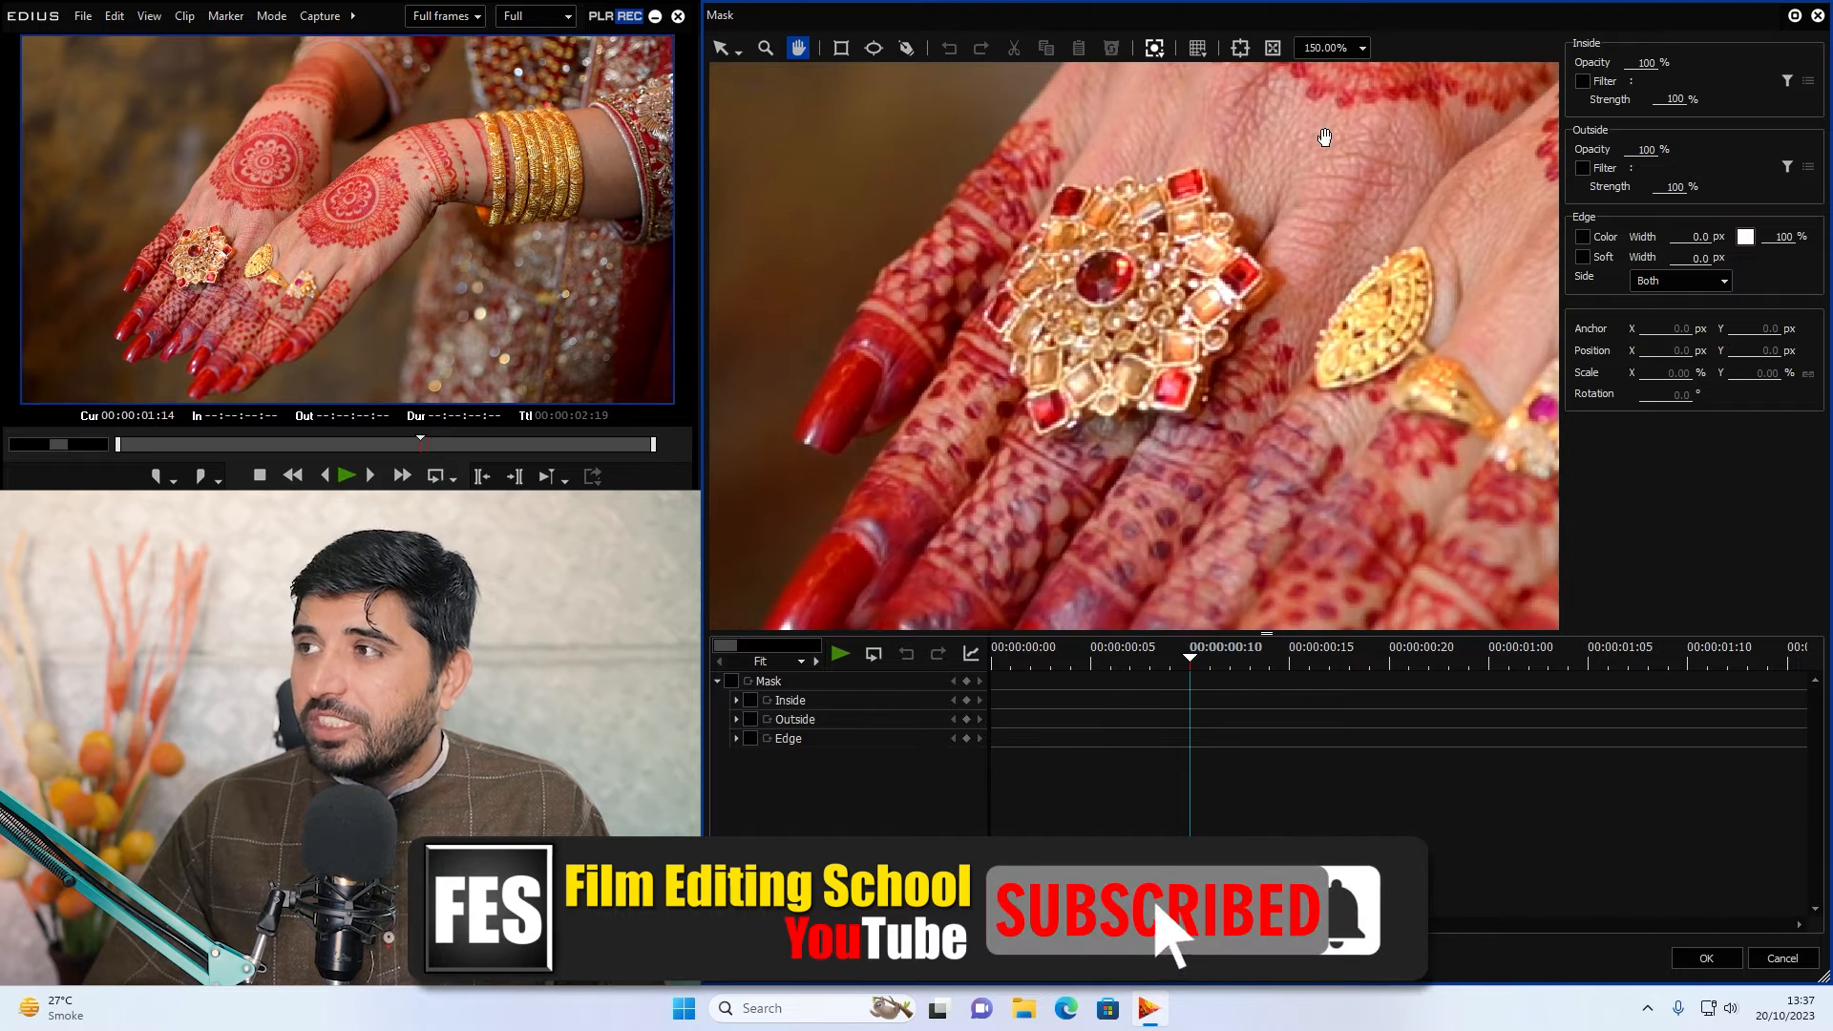
left_click(1363, 49)
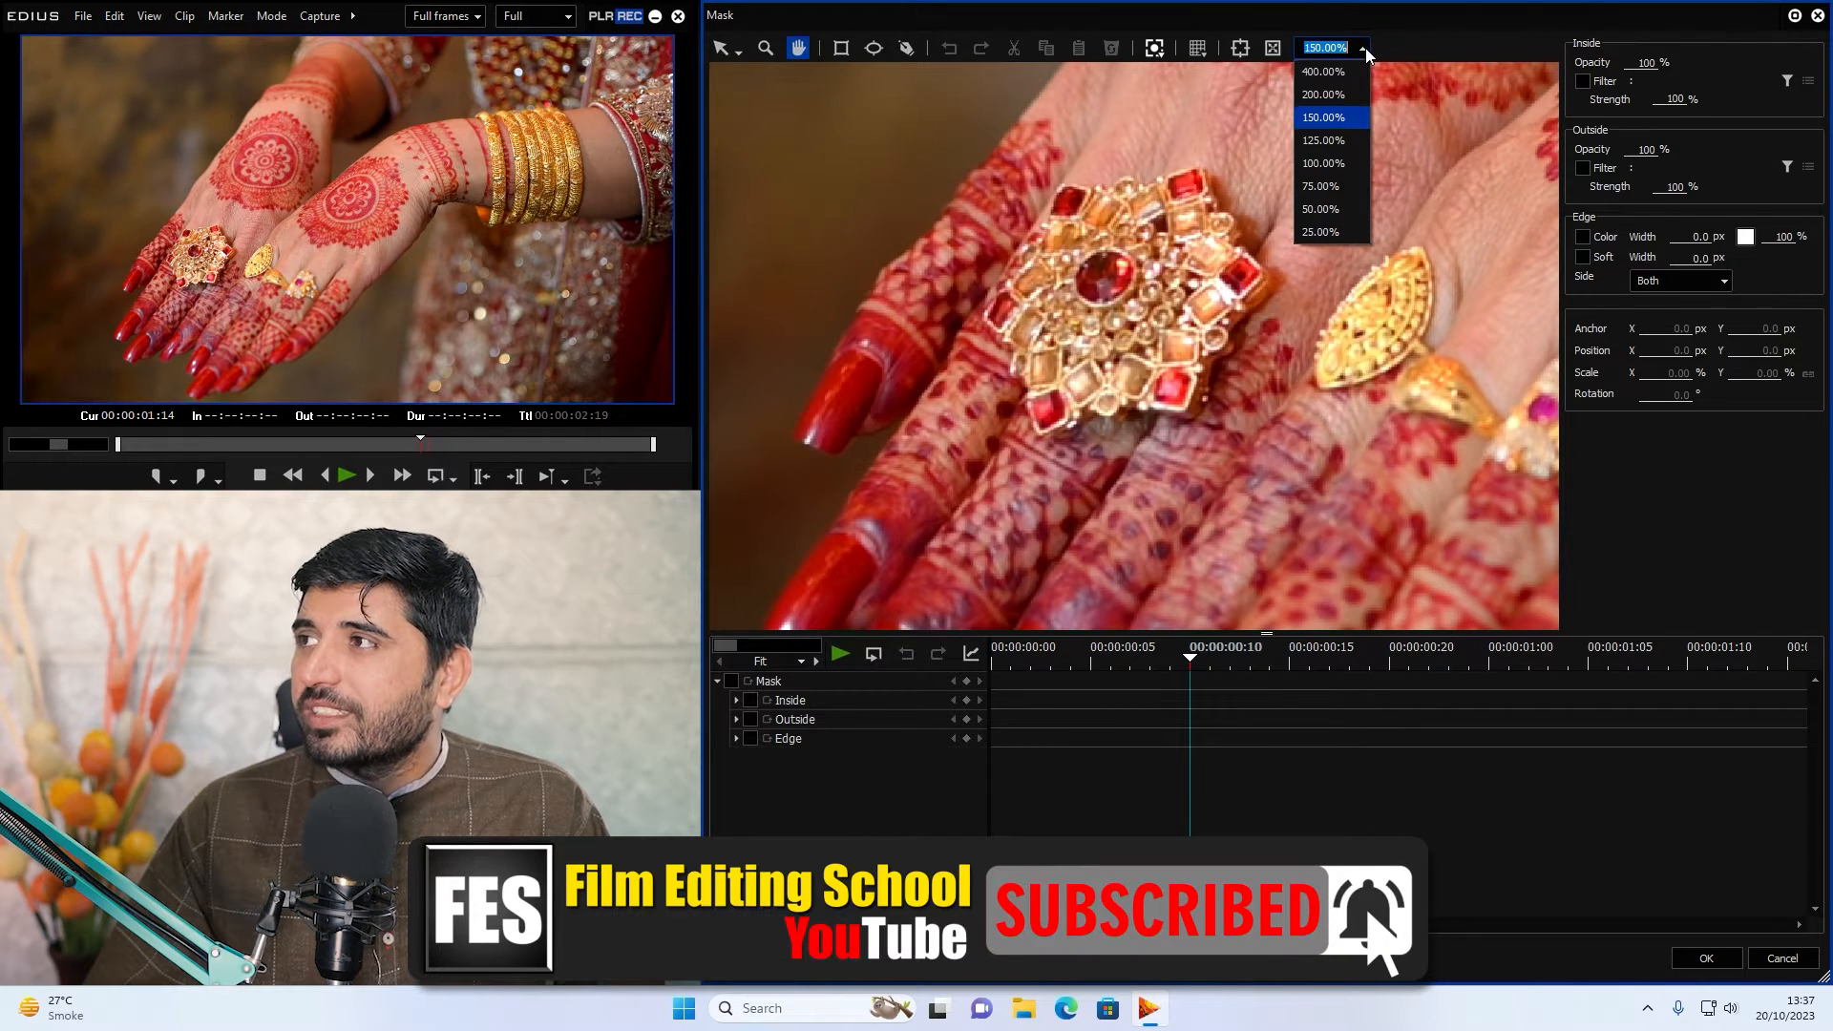
left_click(1323, 95)
left_click_drag(1011, 103, 1028, 175)
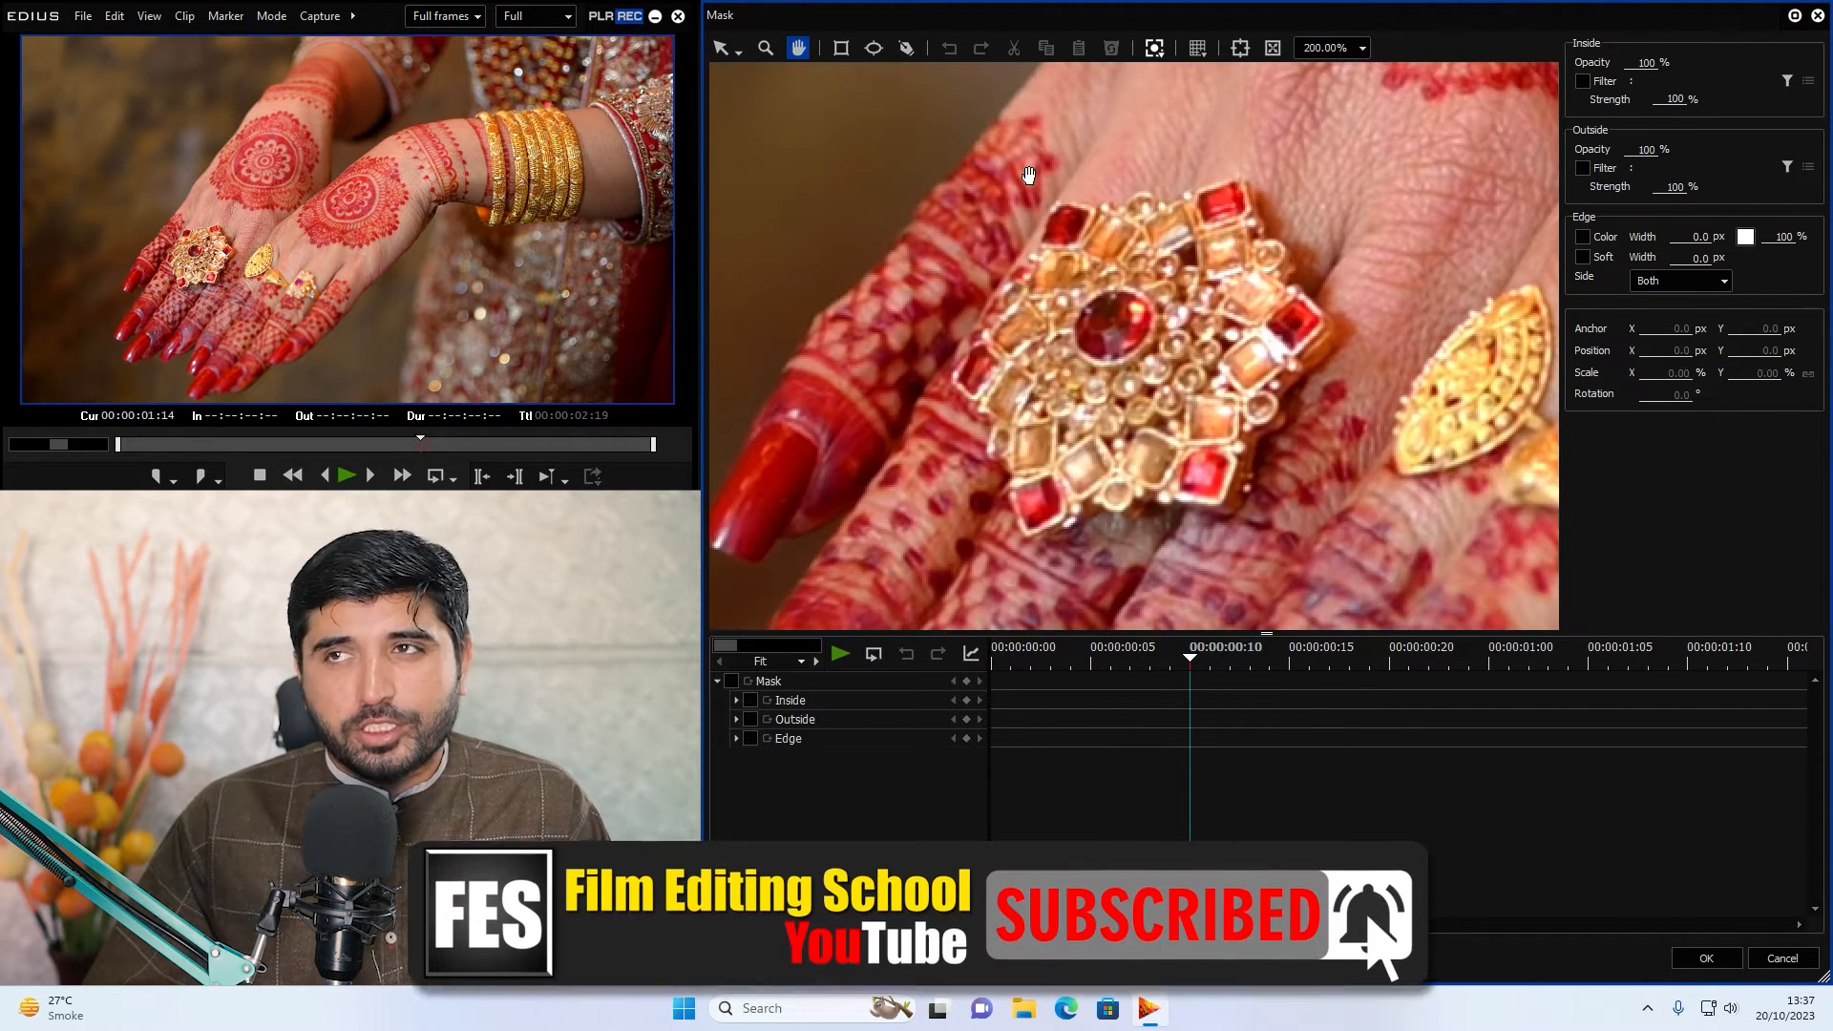
left_click(906, 48)
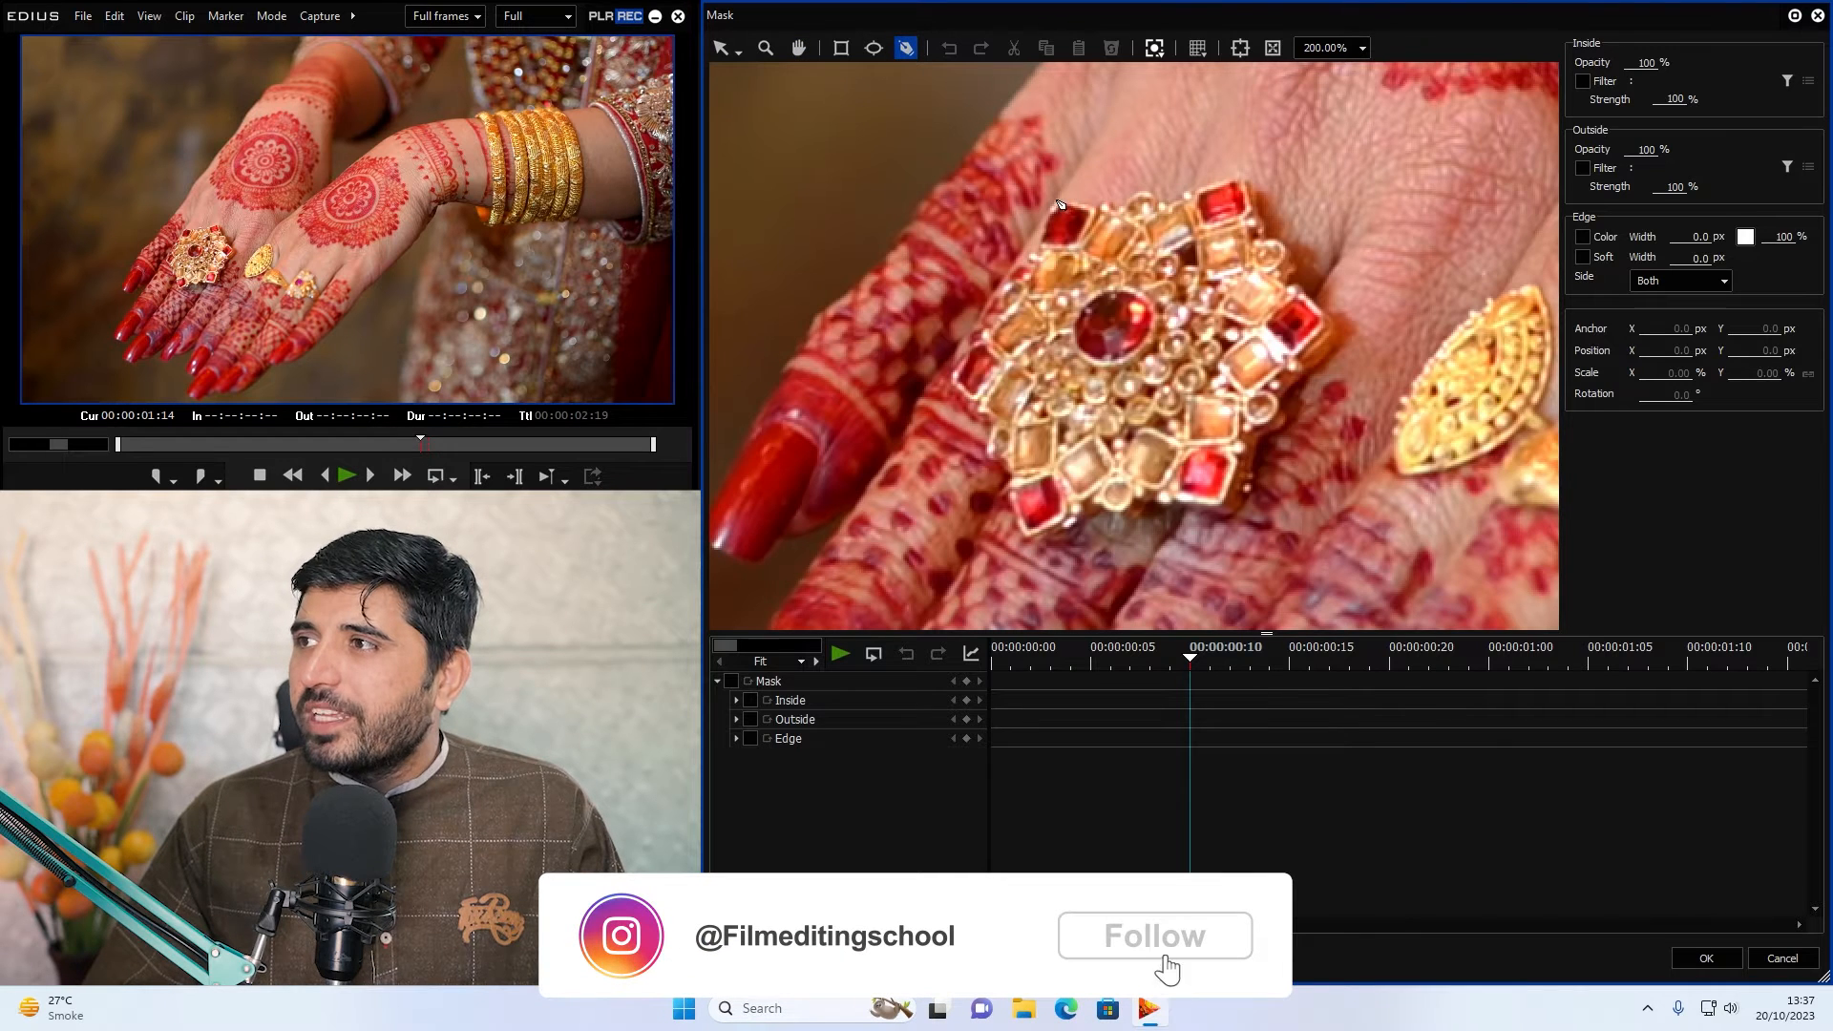
left_click(1140, 199)
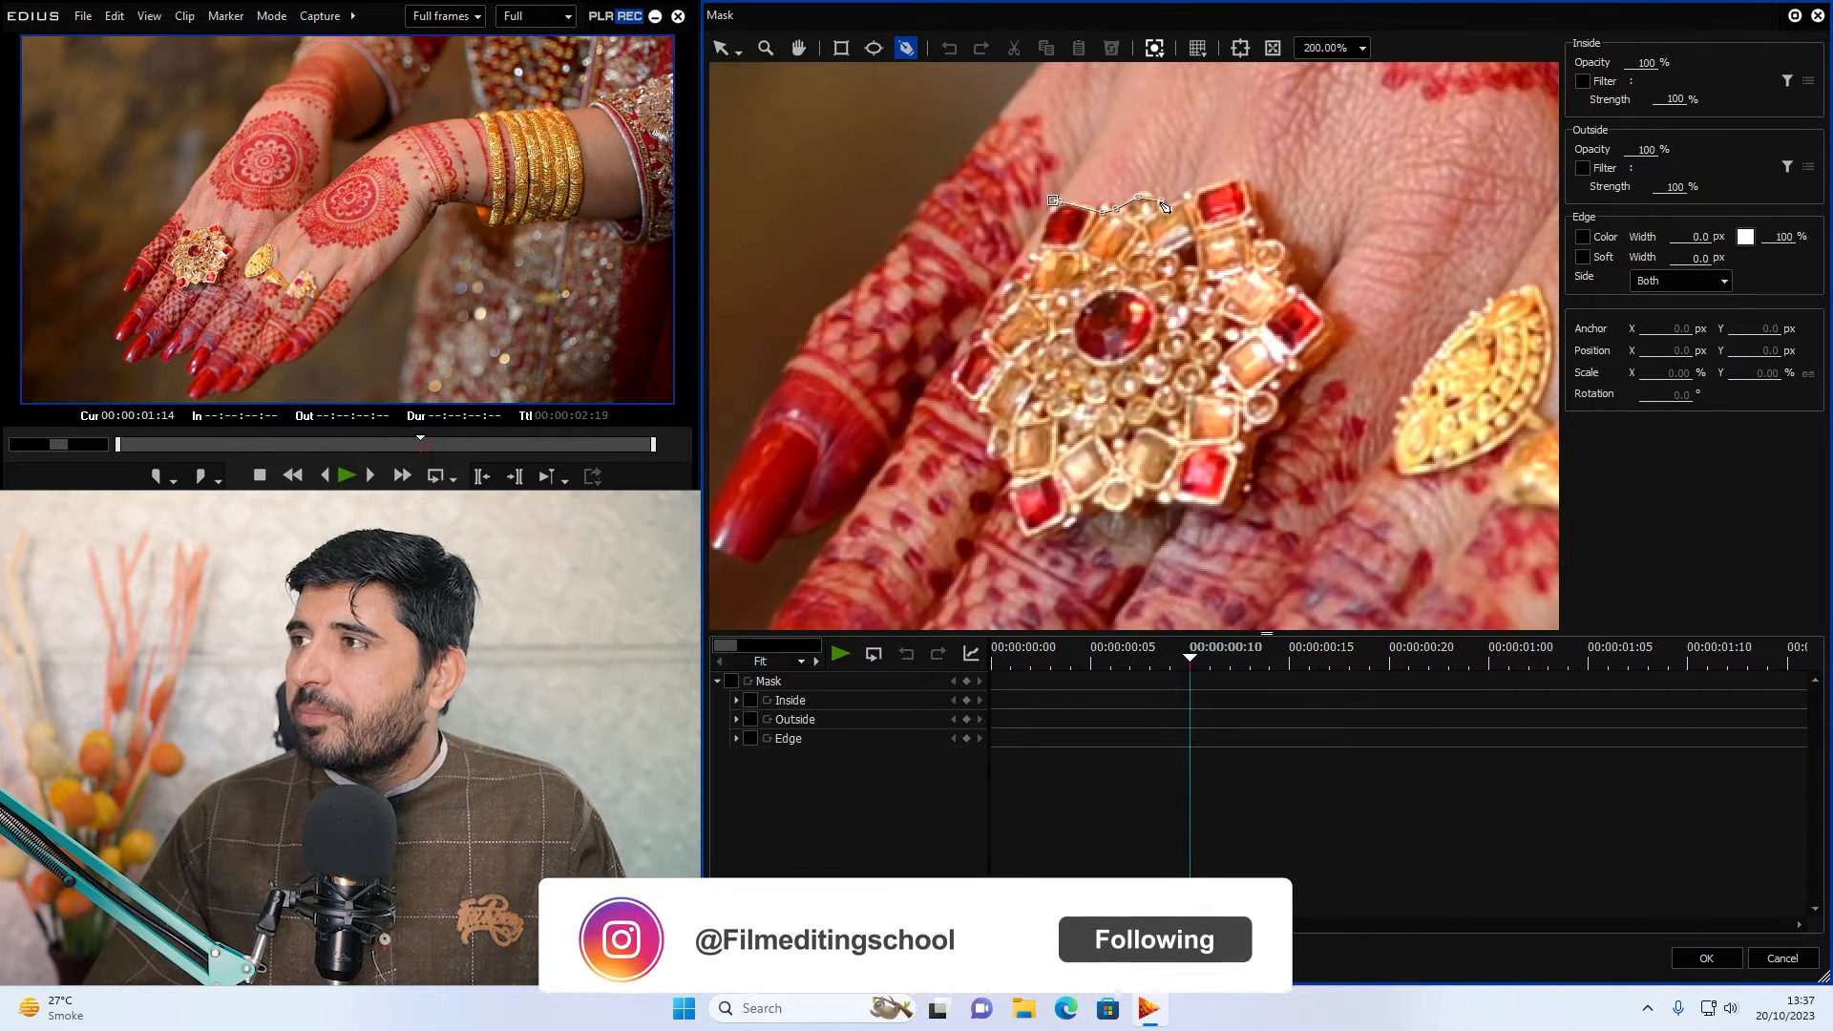
left_click(1162, 201)
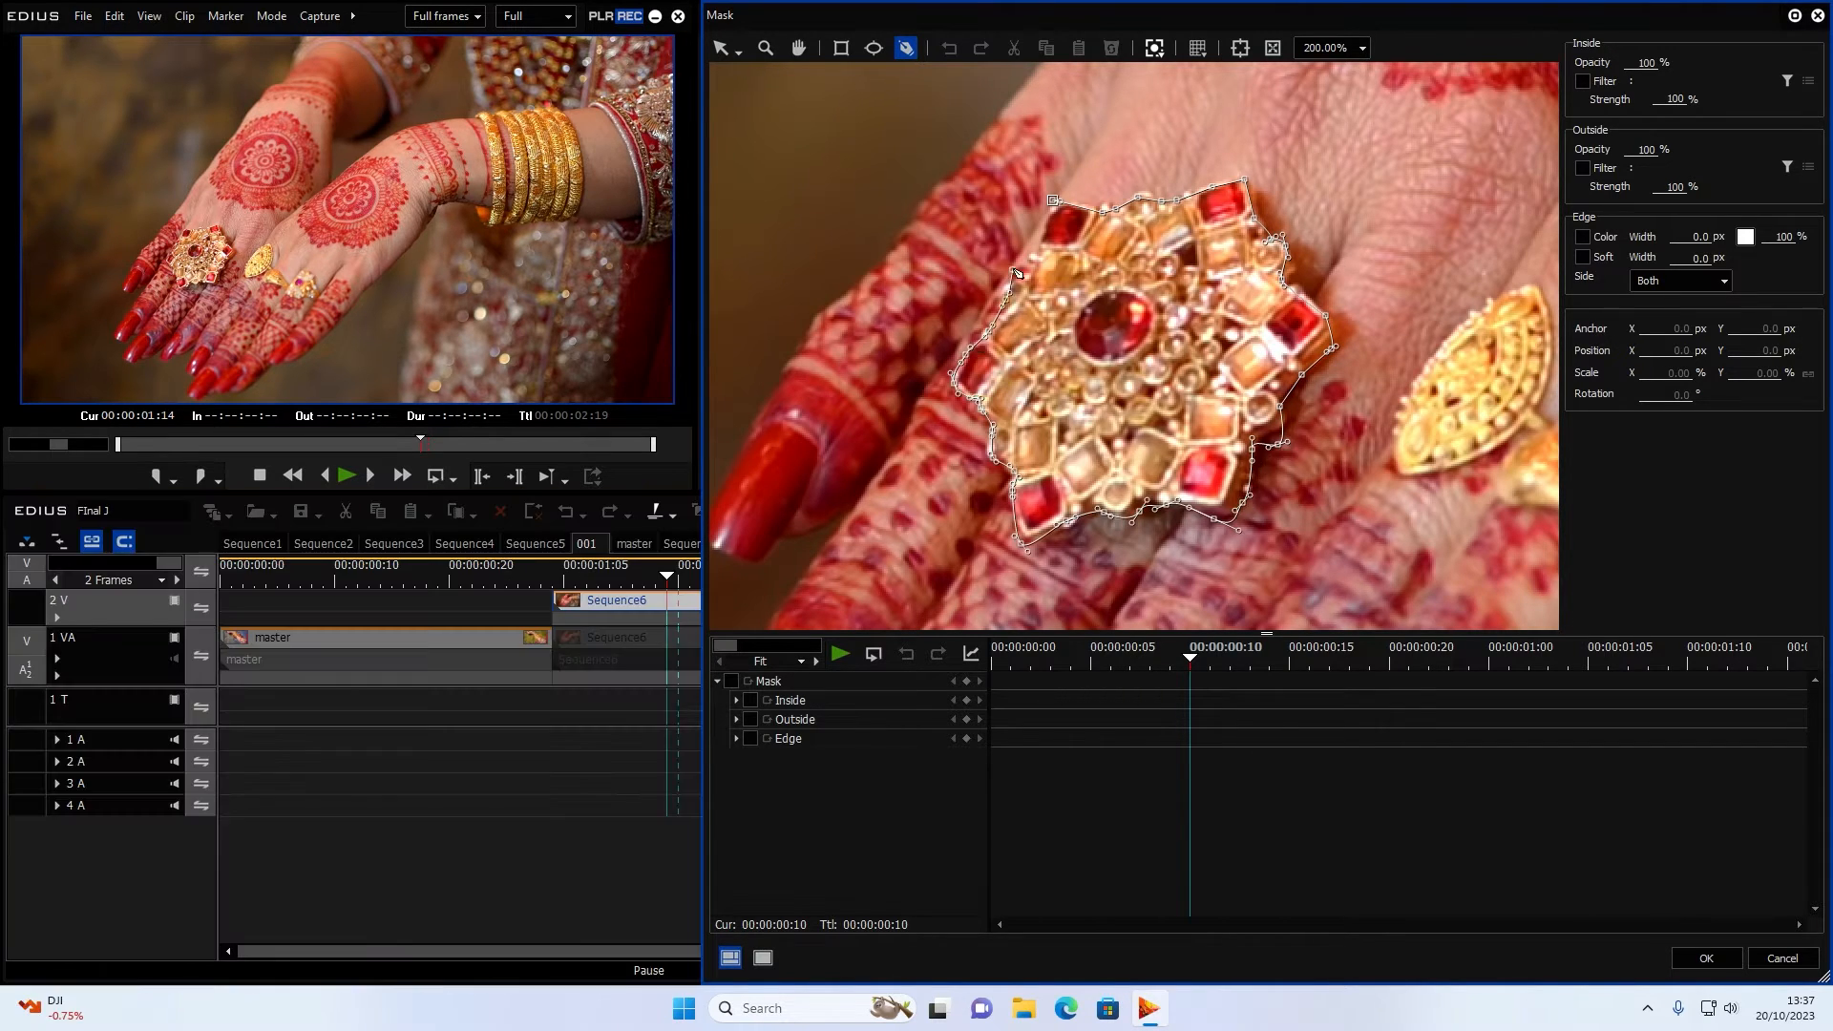
left_click(1057, 313)
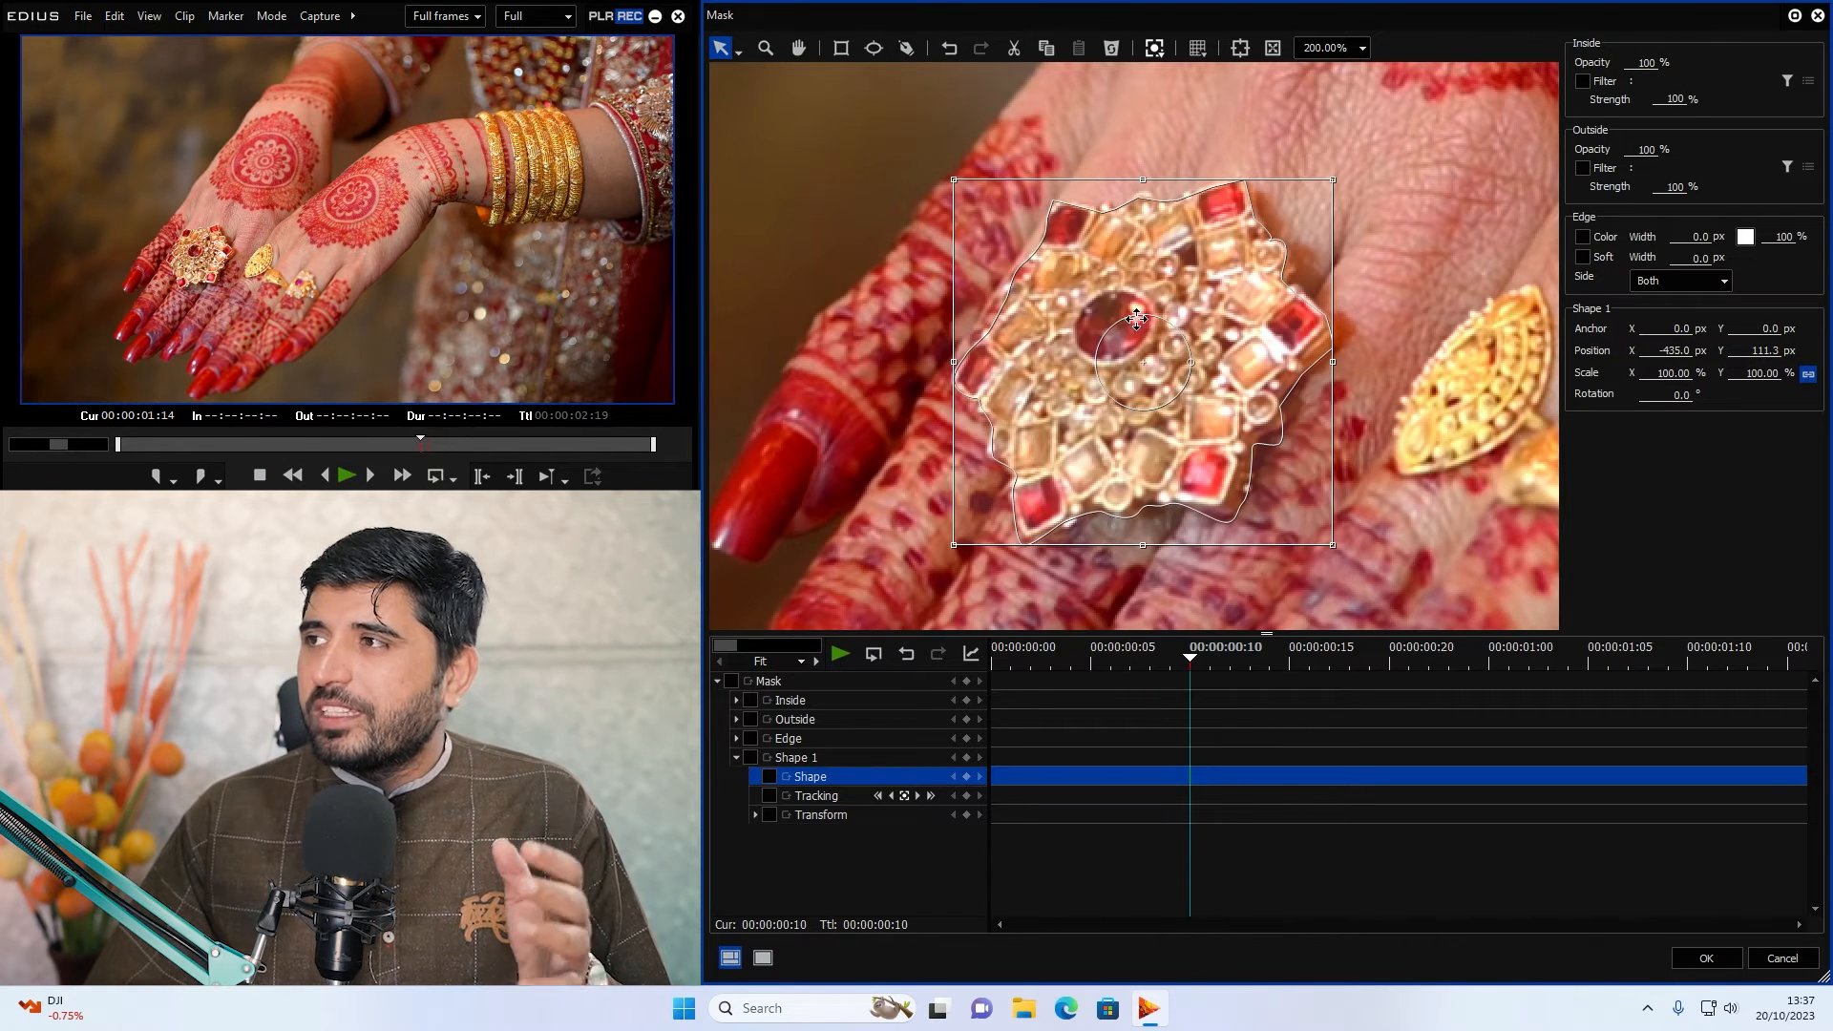
Set the mask's outside opacity to 0% and enable a soft edge with a width of 25 px.
double_click(1644, 150)
type("0")
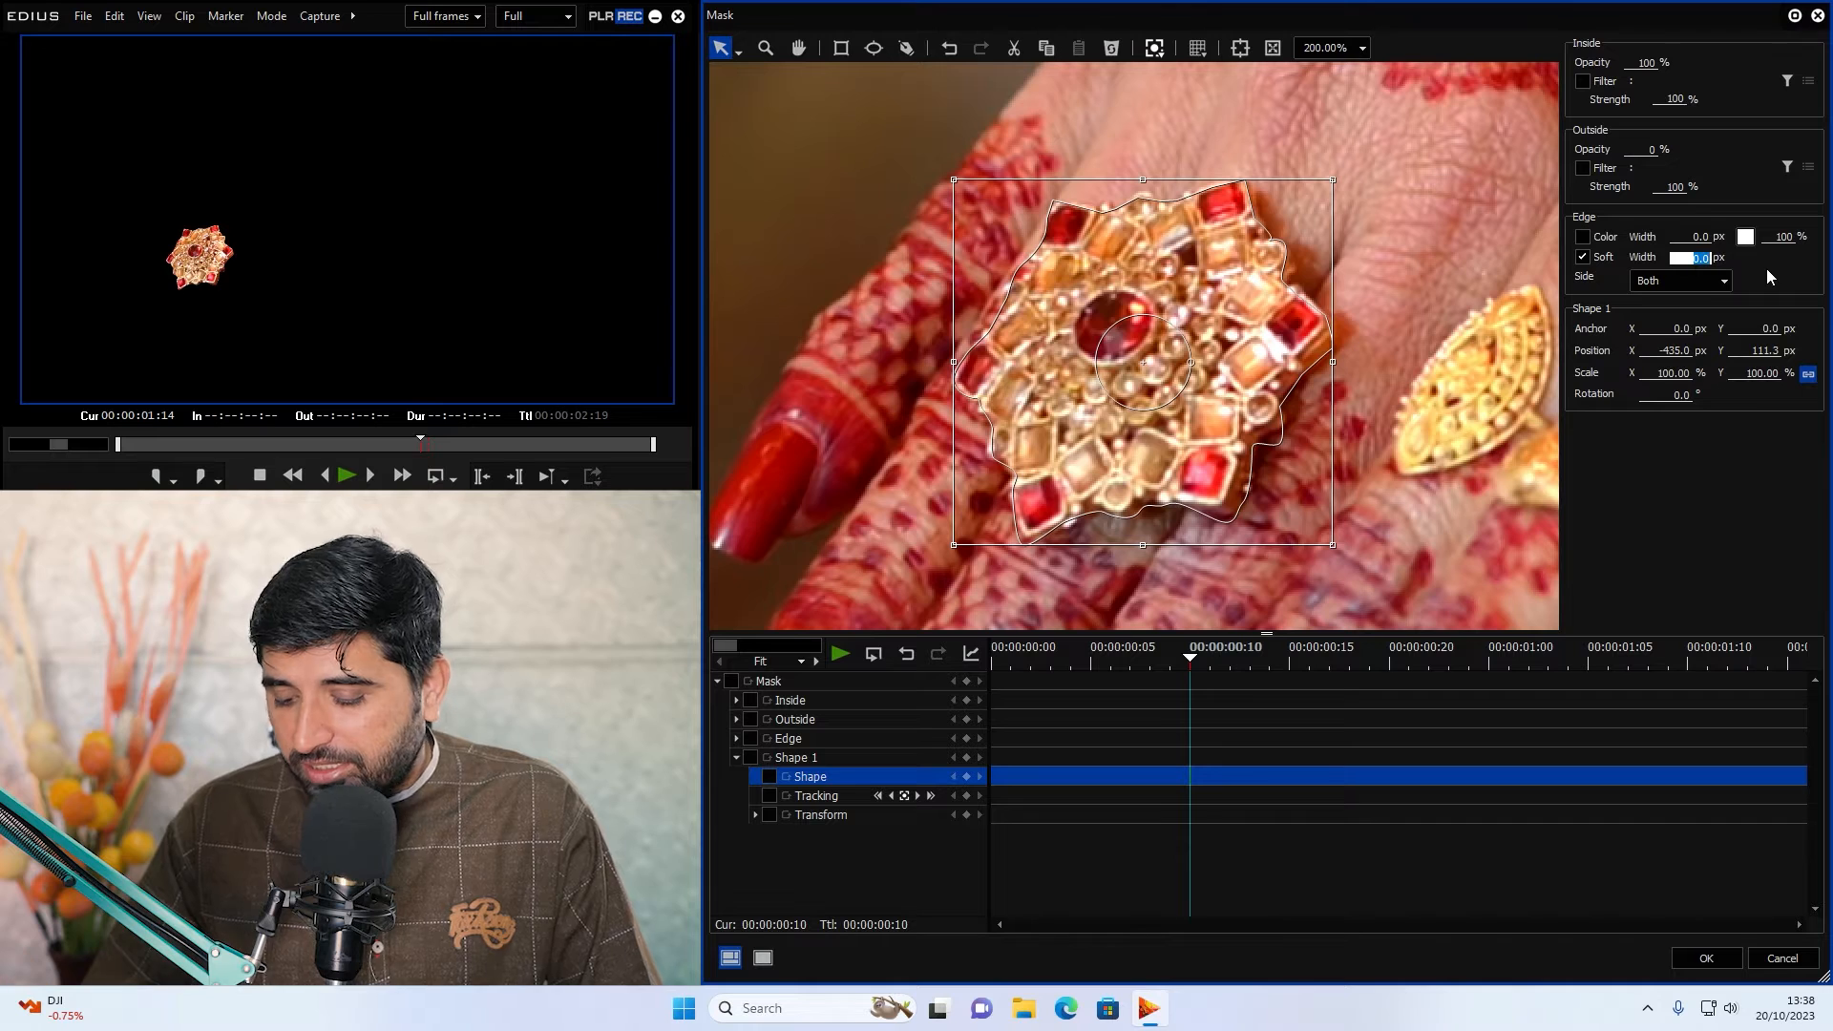
type("50")
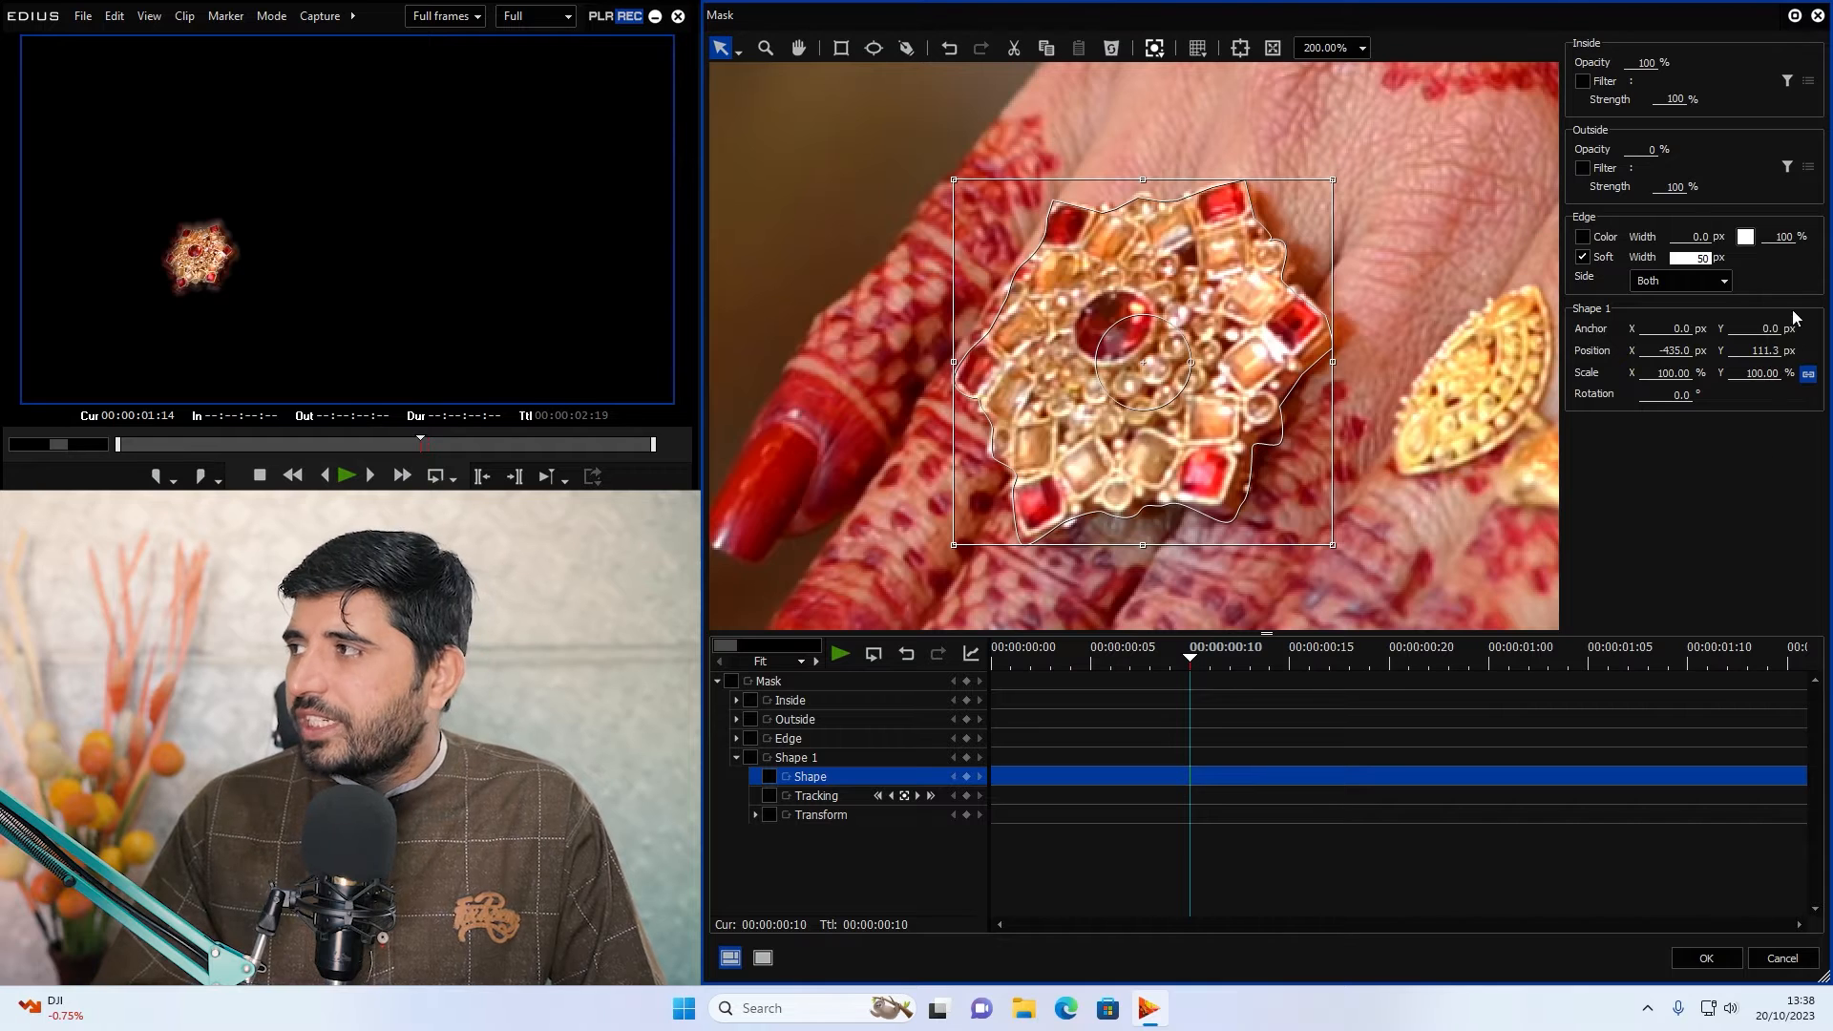
type("25.")
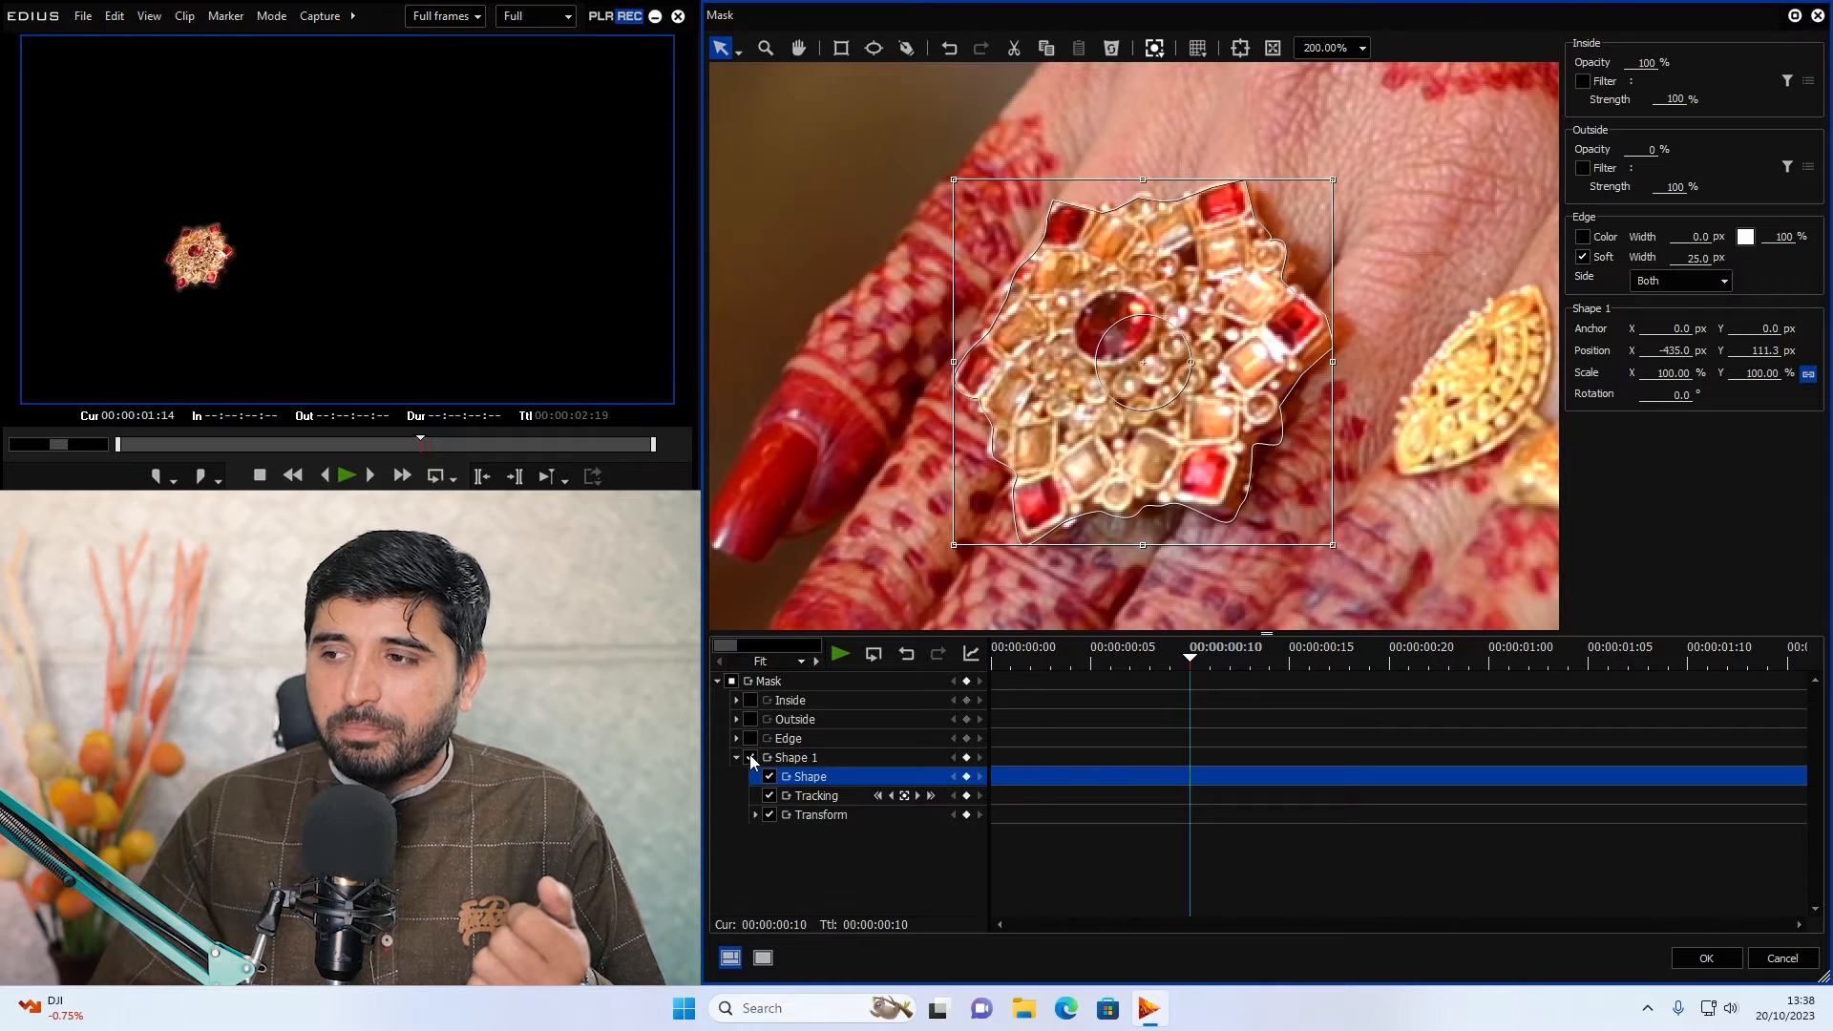
Enable keyframes for the floral ring's mask shape and track it forward and backward from frame 10 across the whole clip.
left_click(930, 797)
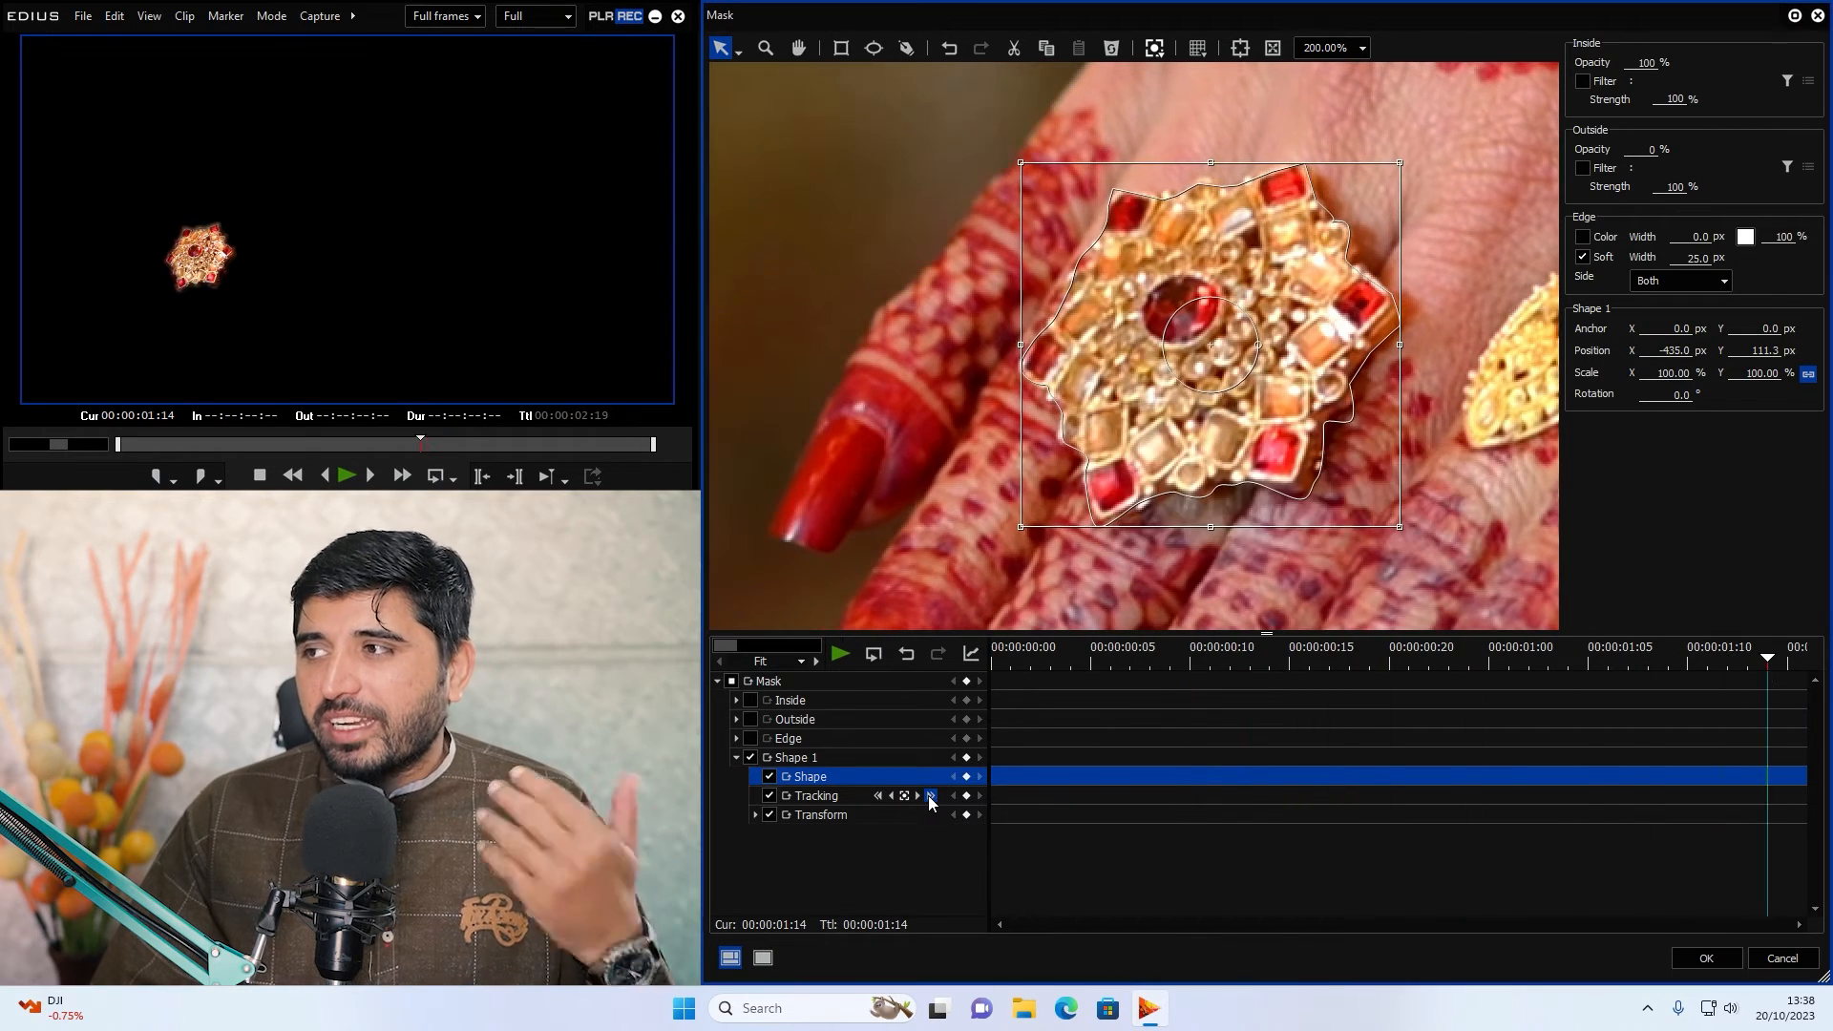
left_click(1182, 667)
left_click_drag(1182, 668, 1191, 666)
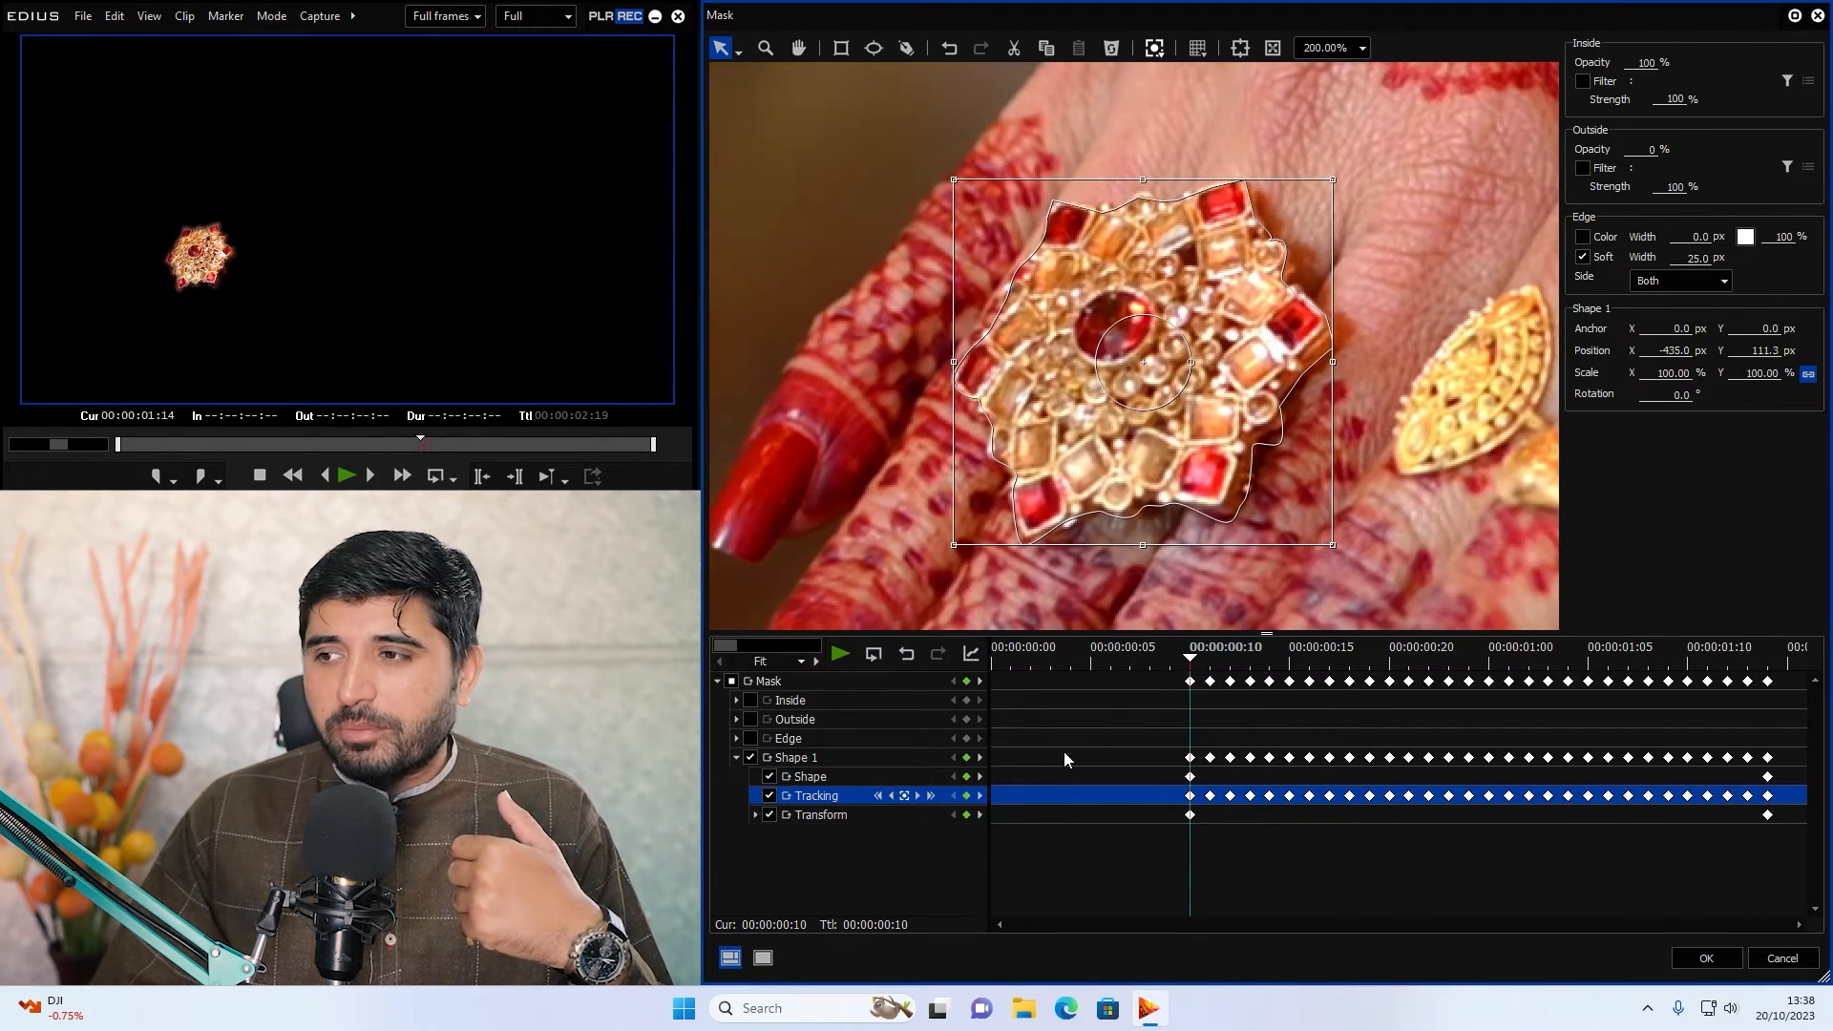
left_click(878, 796)
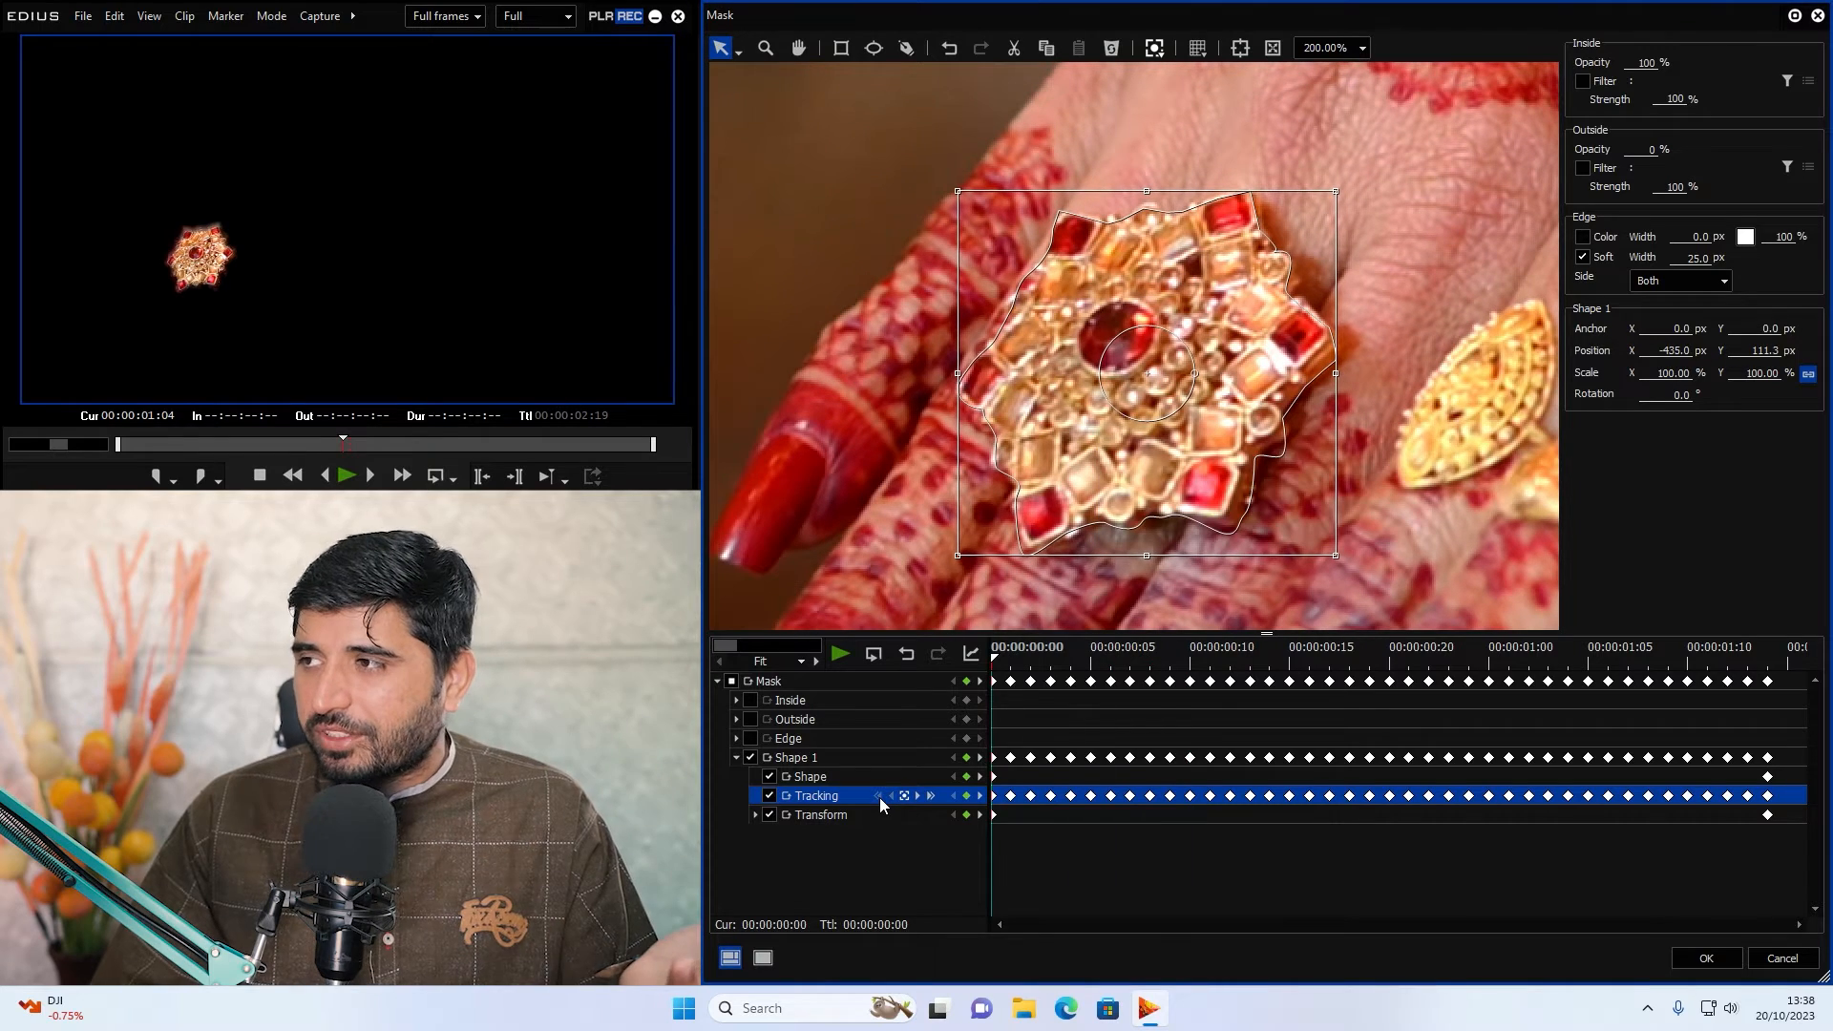
left_click_drag(1010, 668, 693, 681)
left_click(737, 757)
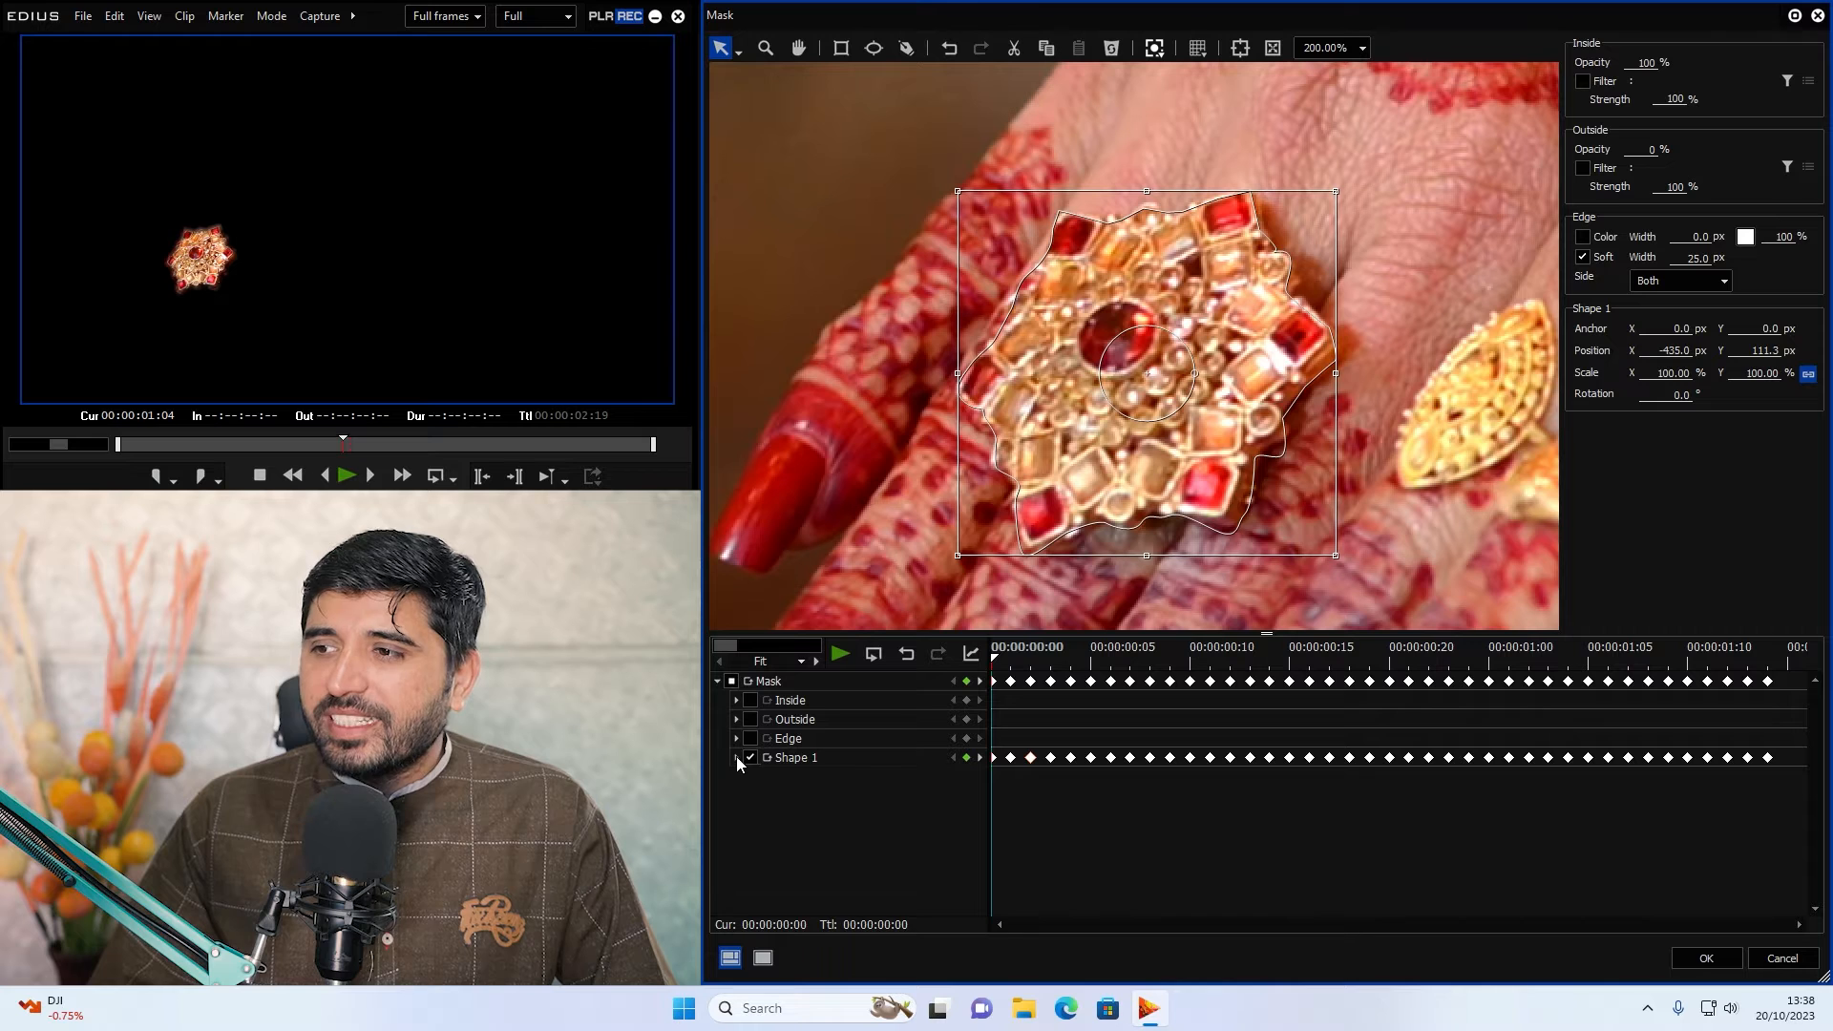
Outline the leaf-shaped gold ring with a second mask path at the clip's start and track it forward to the end.
left_click(798, 48)
left_click_drag(1361, 470, 987, 338)
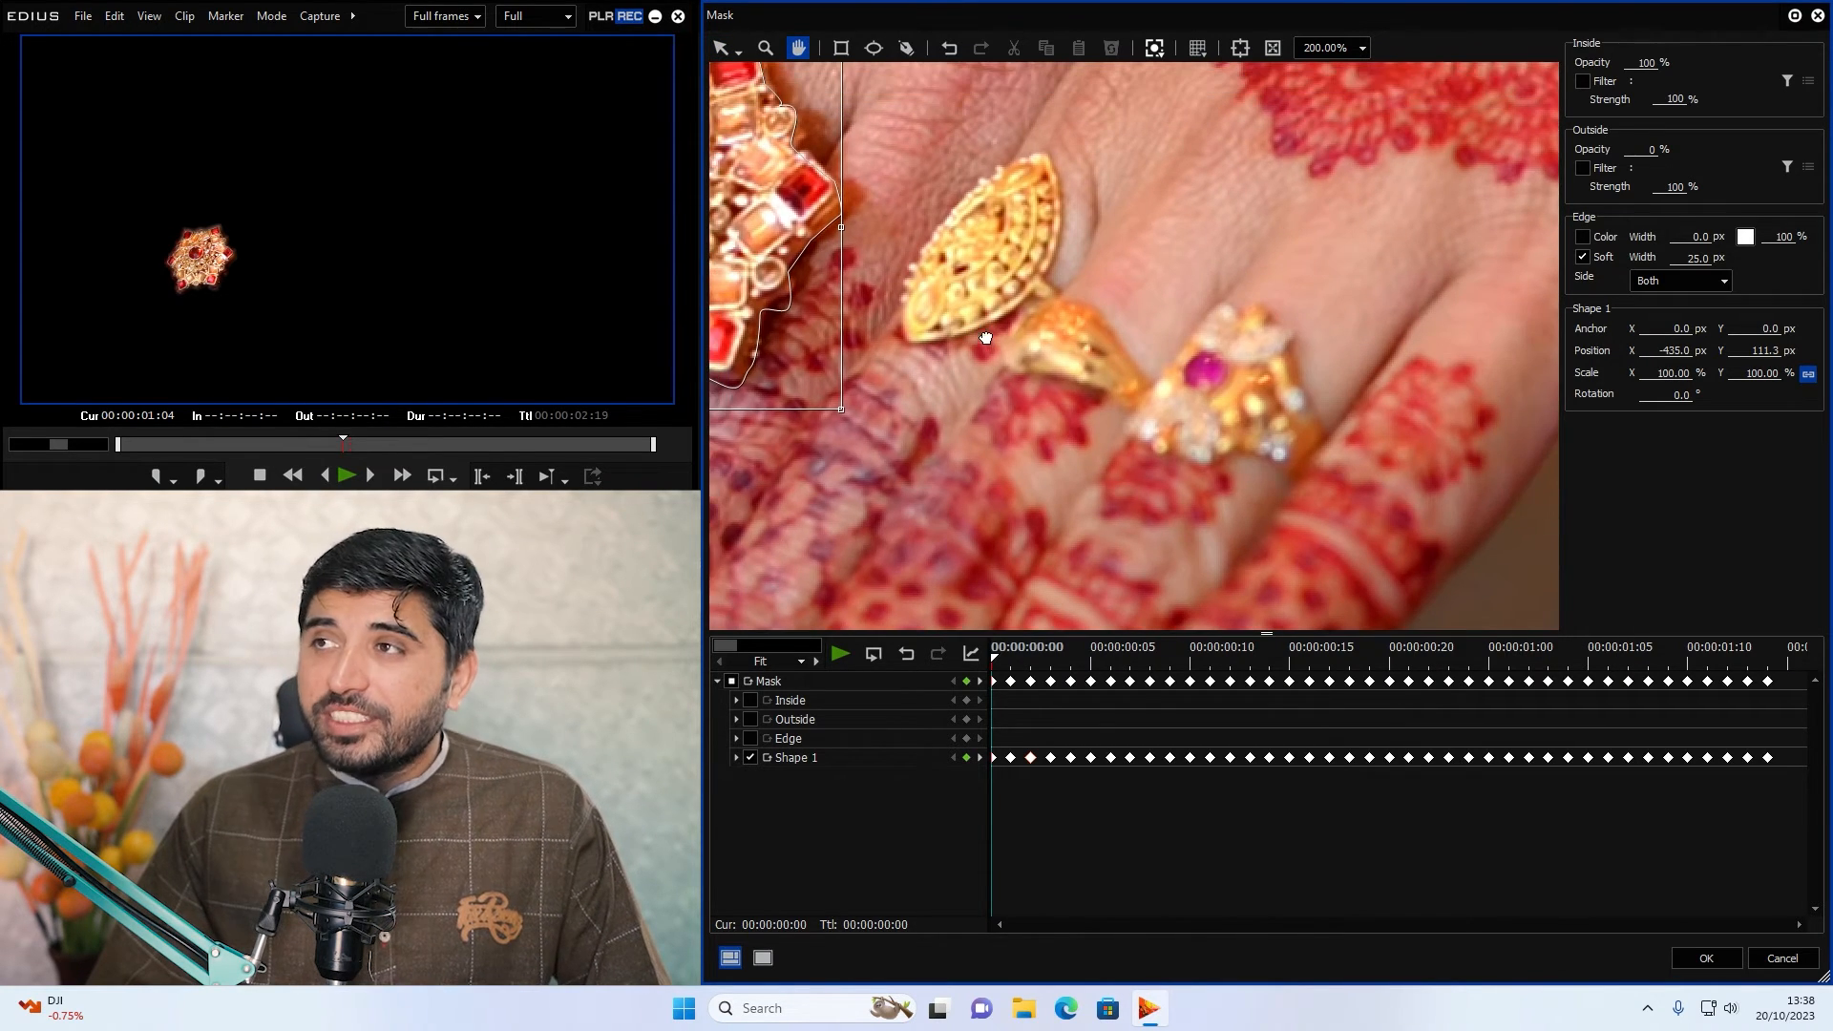
left_click(906, 49)
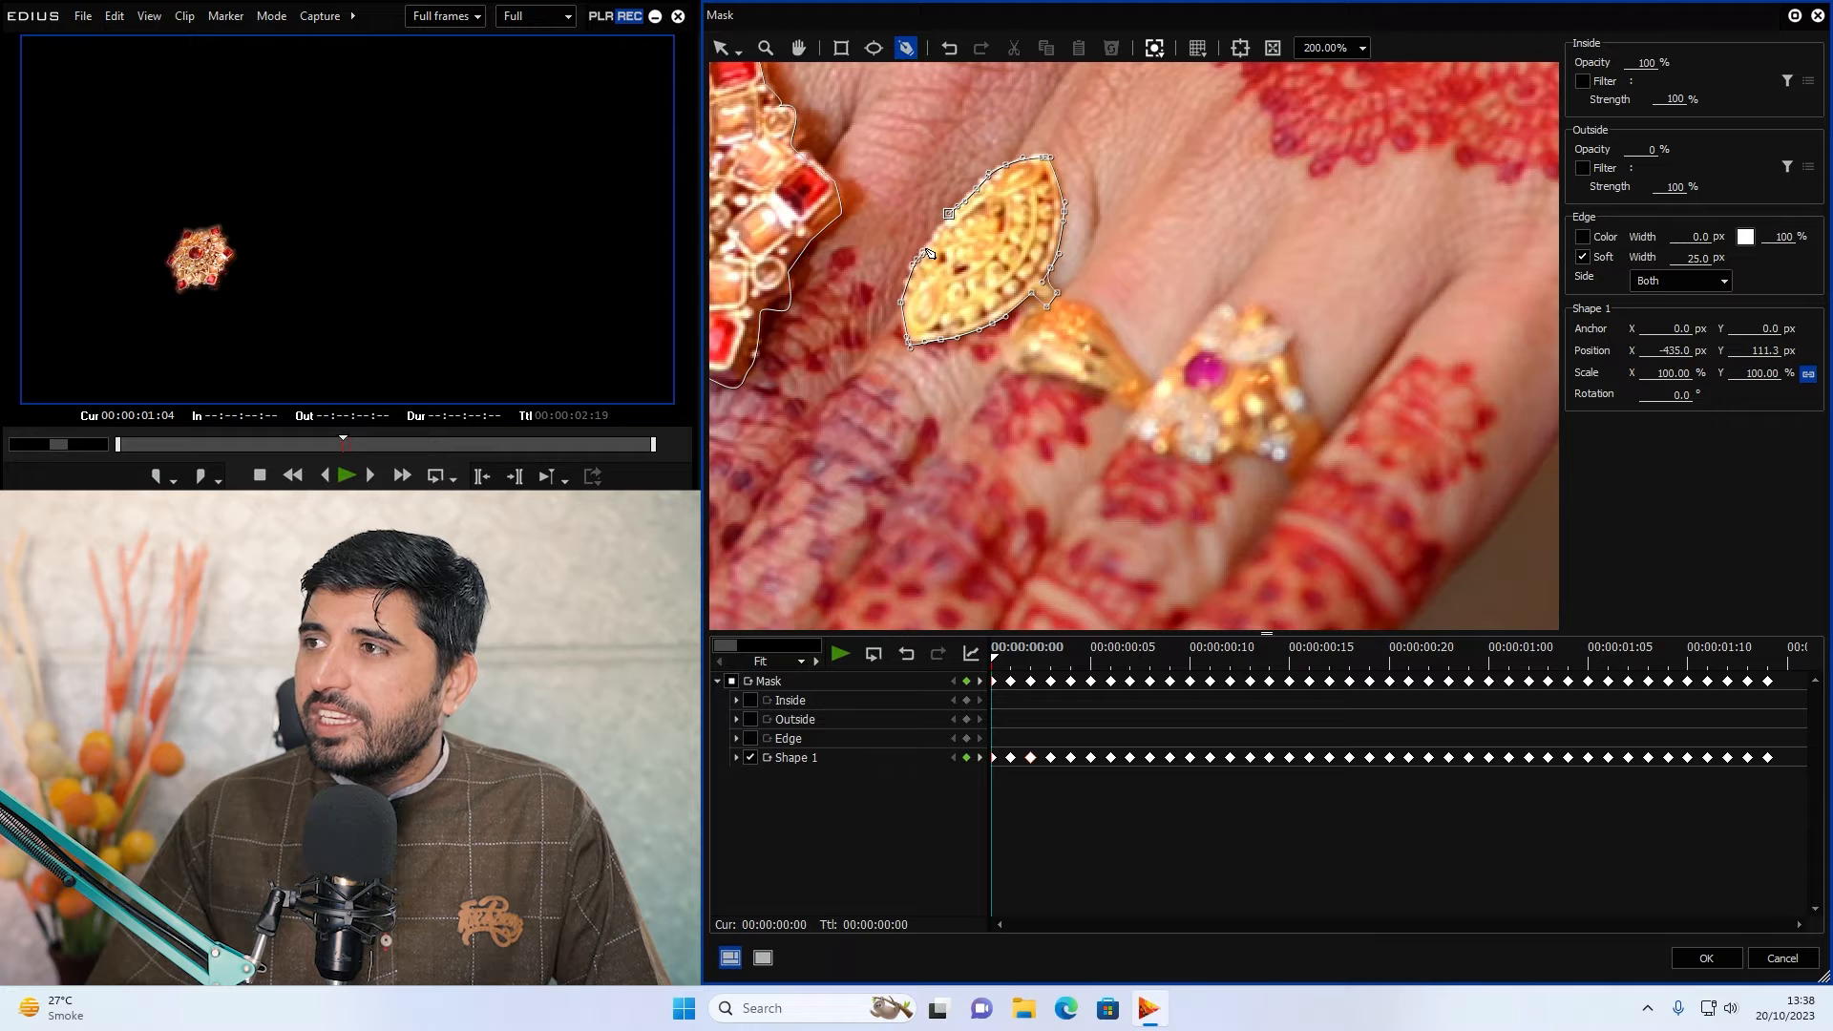
left_click(948, 214)
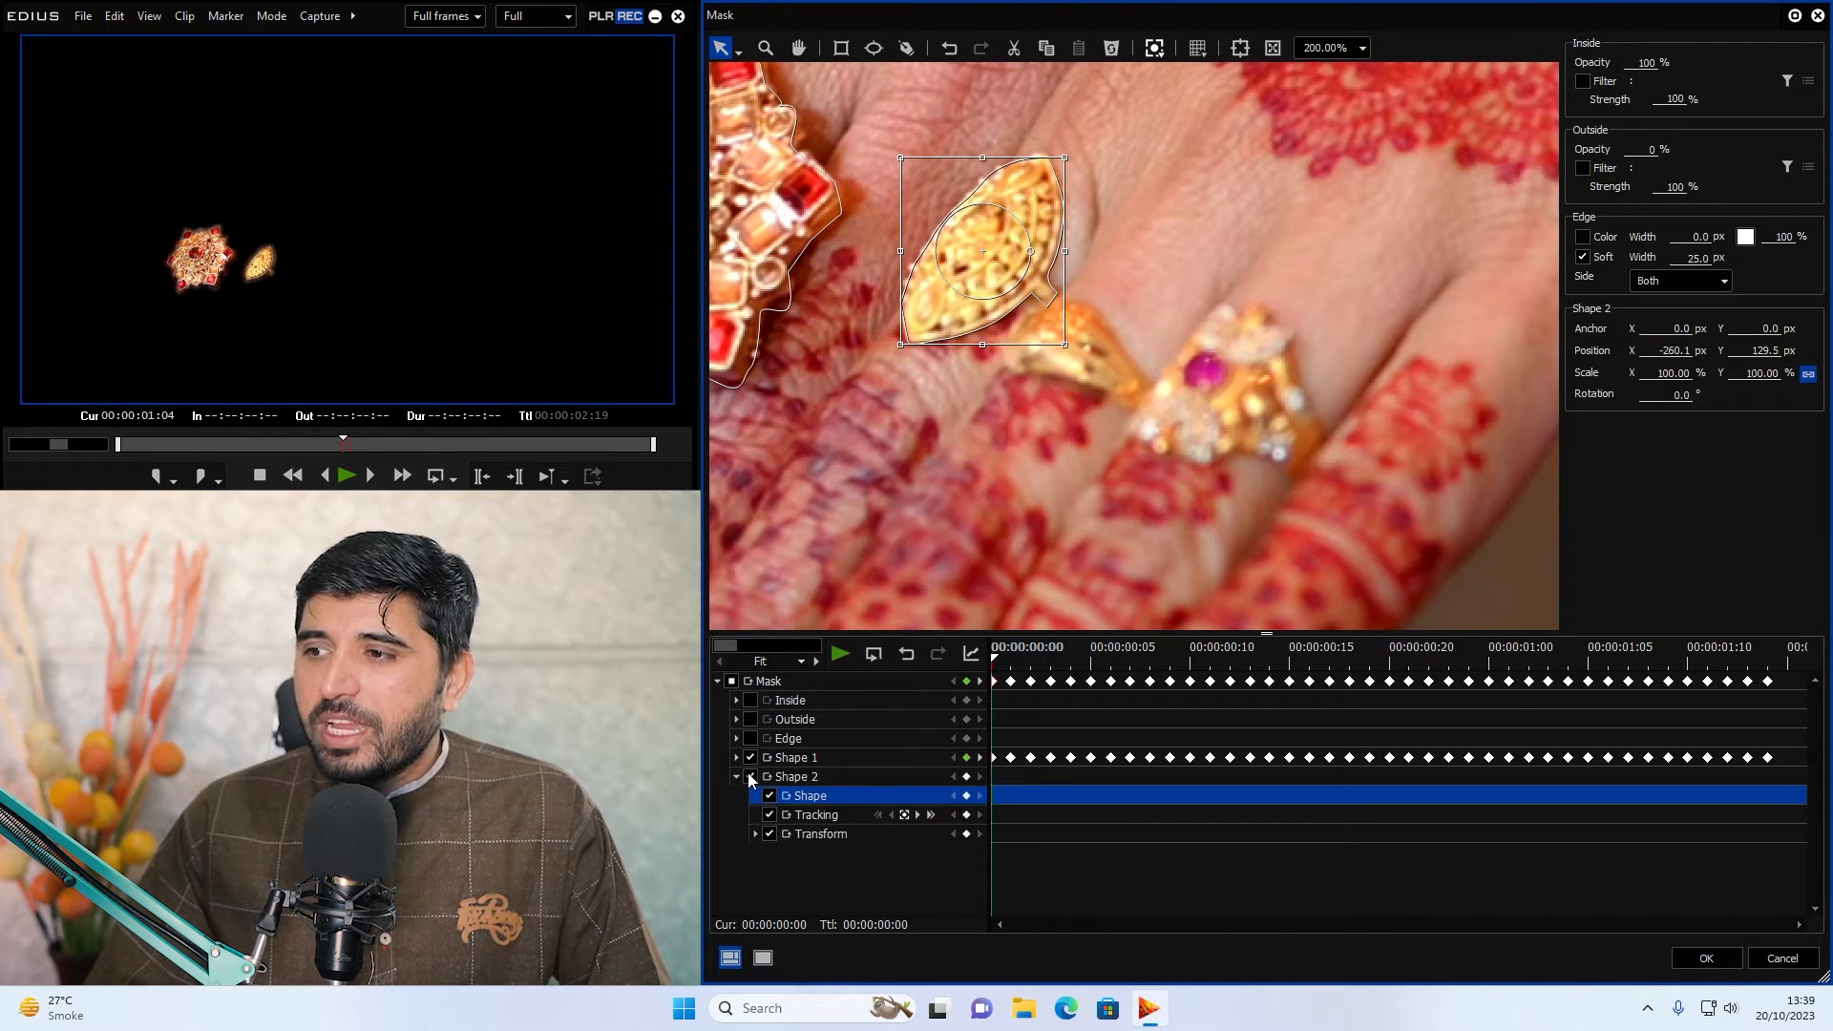
left_click(931, 816)
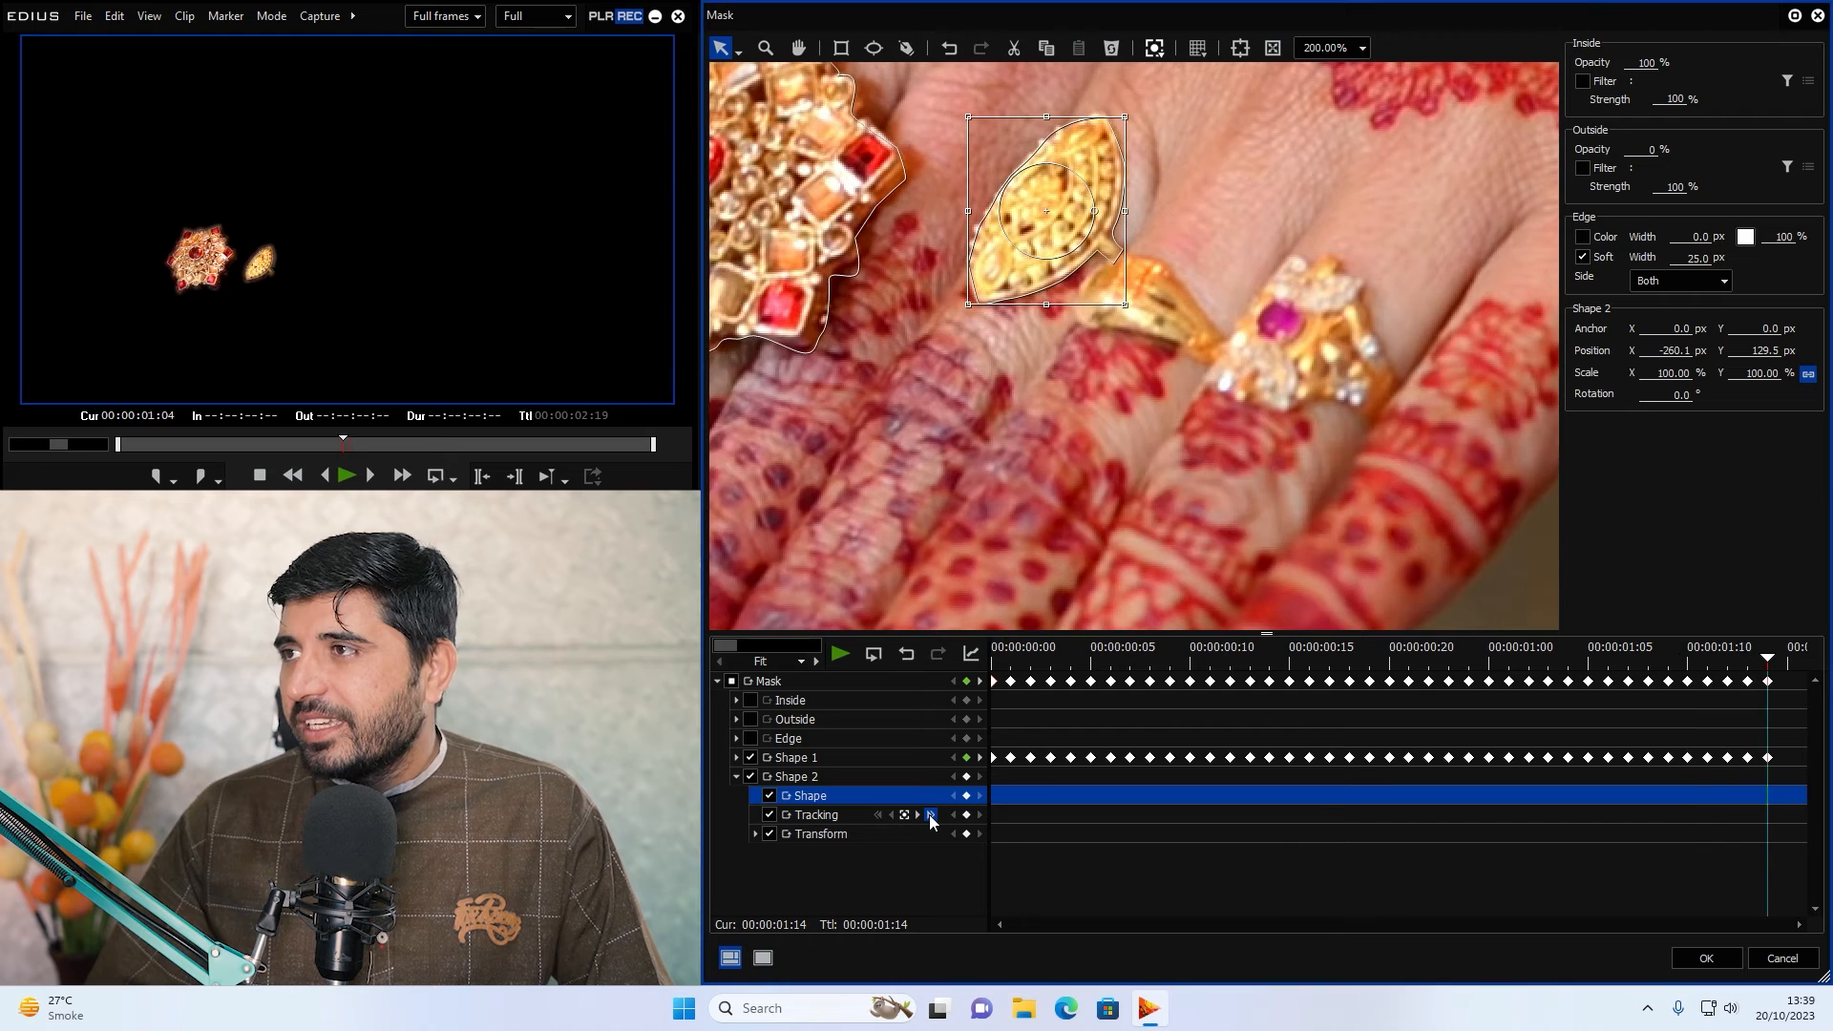
left_click(994, 649)
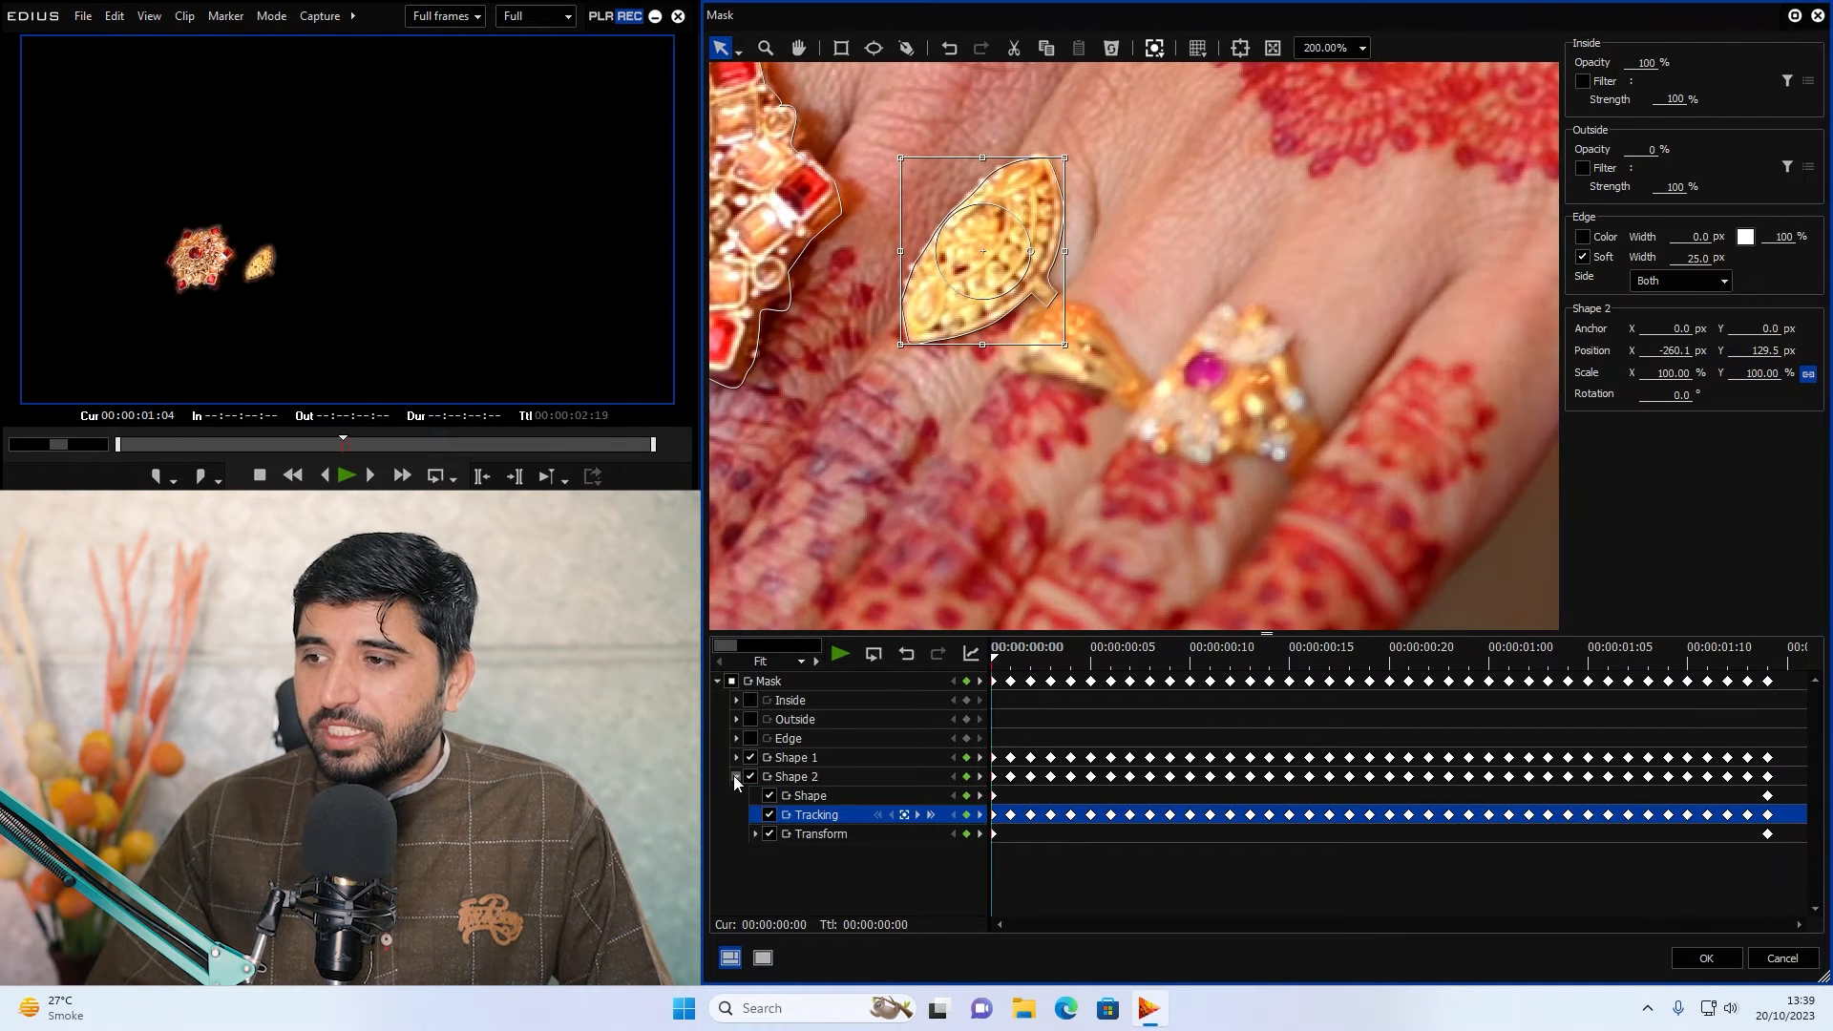
left_click(735, 776)
Draw a third mask path around the plain gold band beside the leaf-shaped ring and track it forward through the clip.
left_click(906, 50)
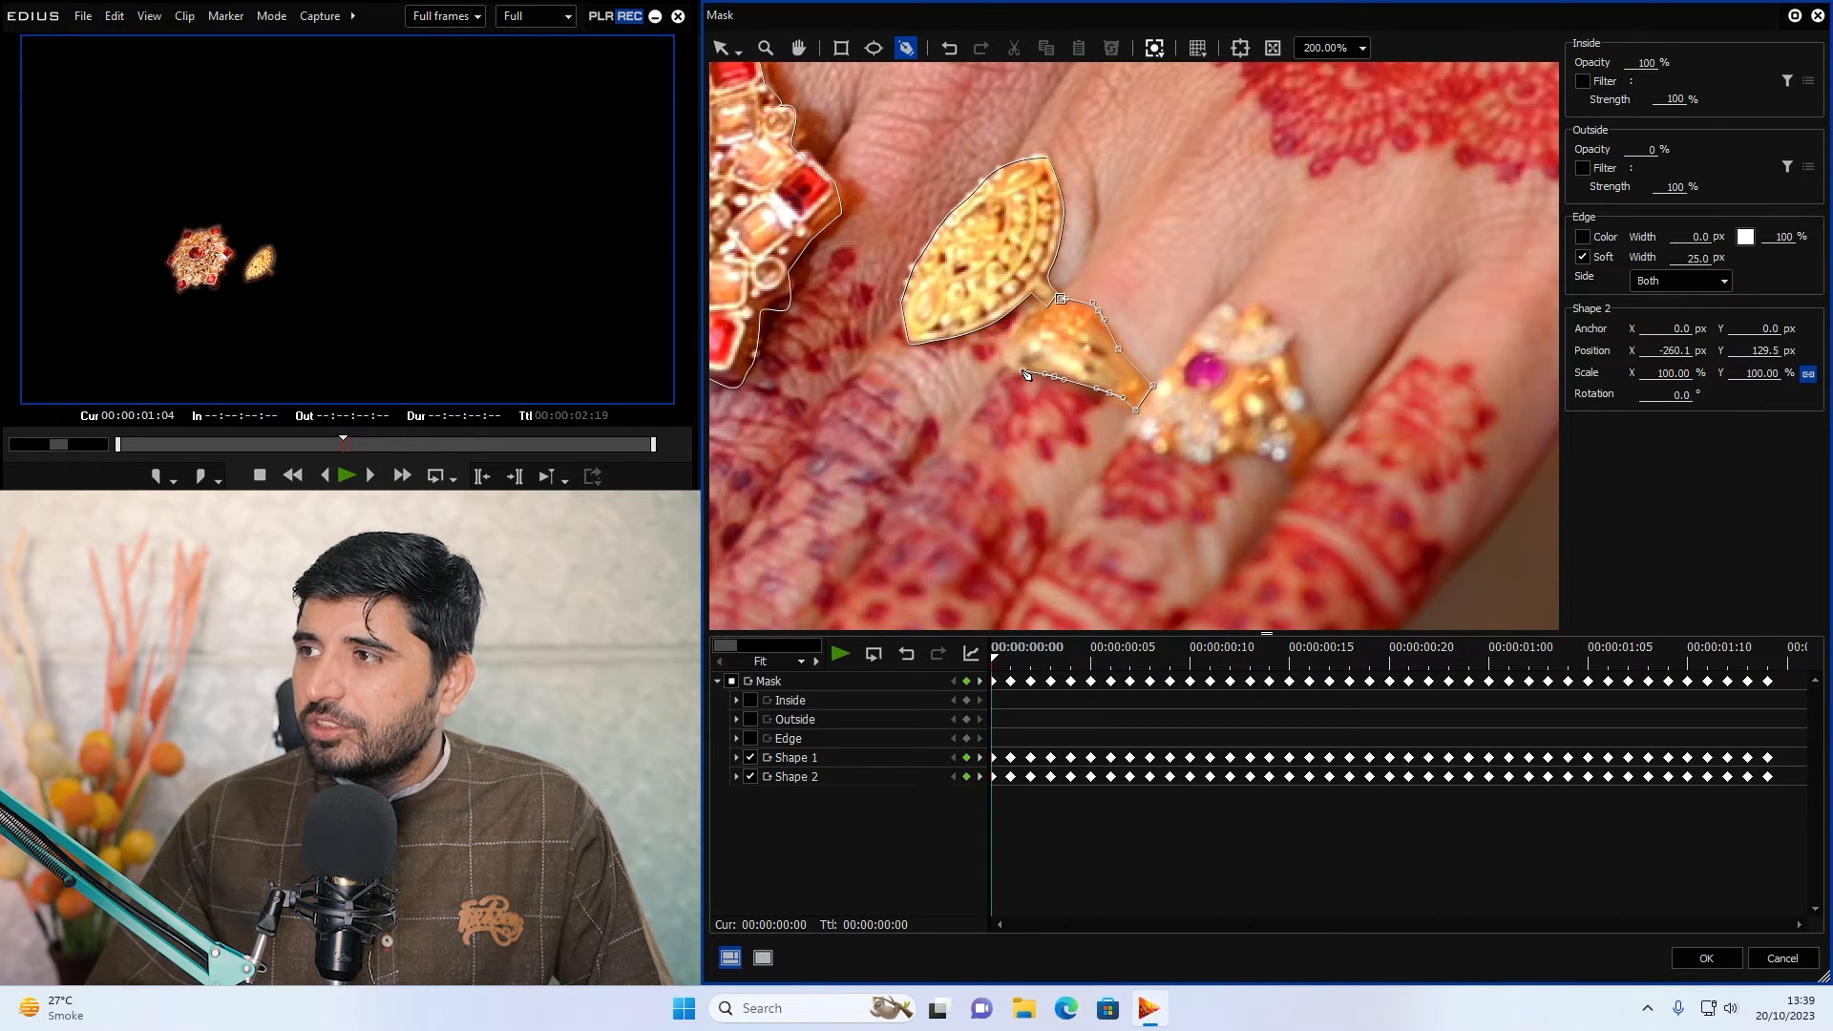
left_click(1060, 300)
left_click(751, 795)
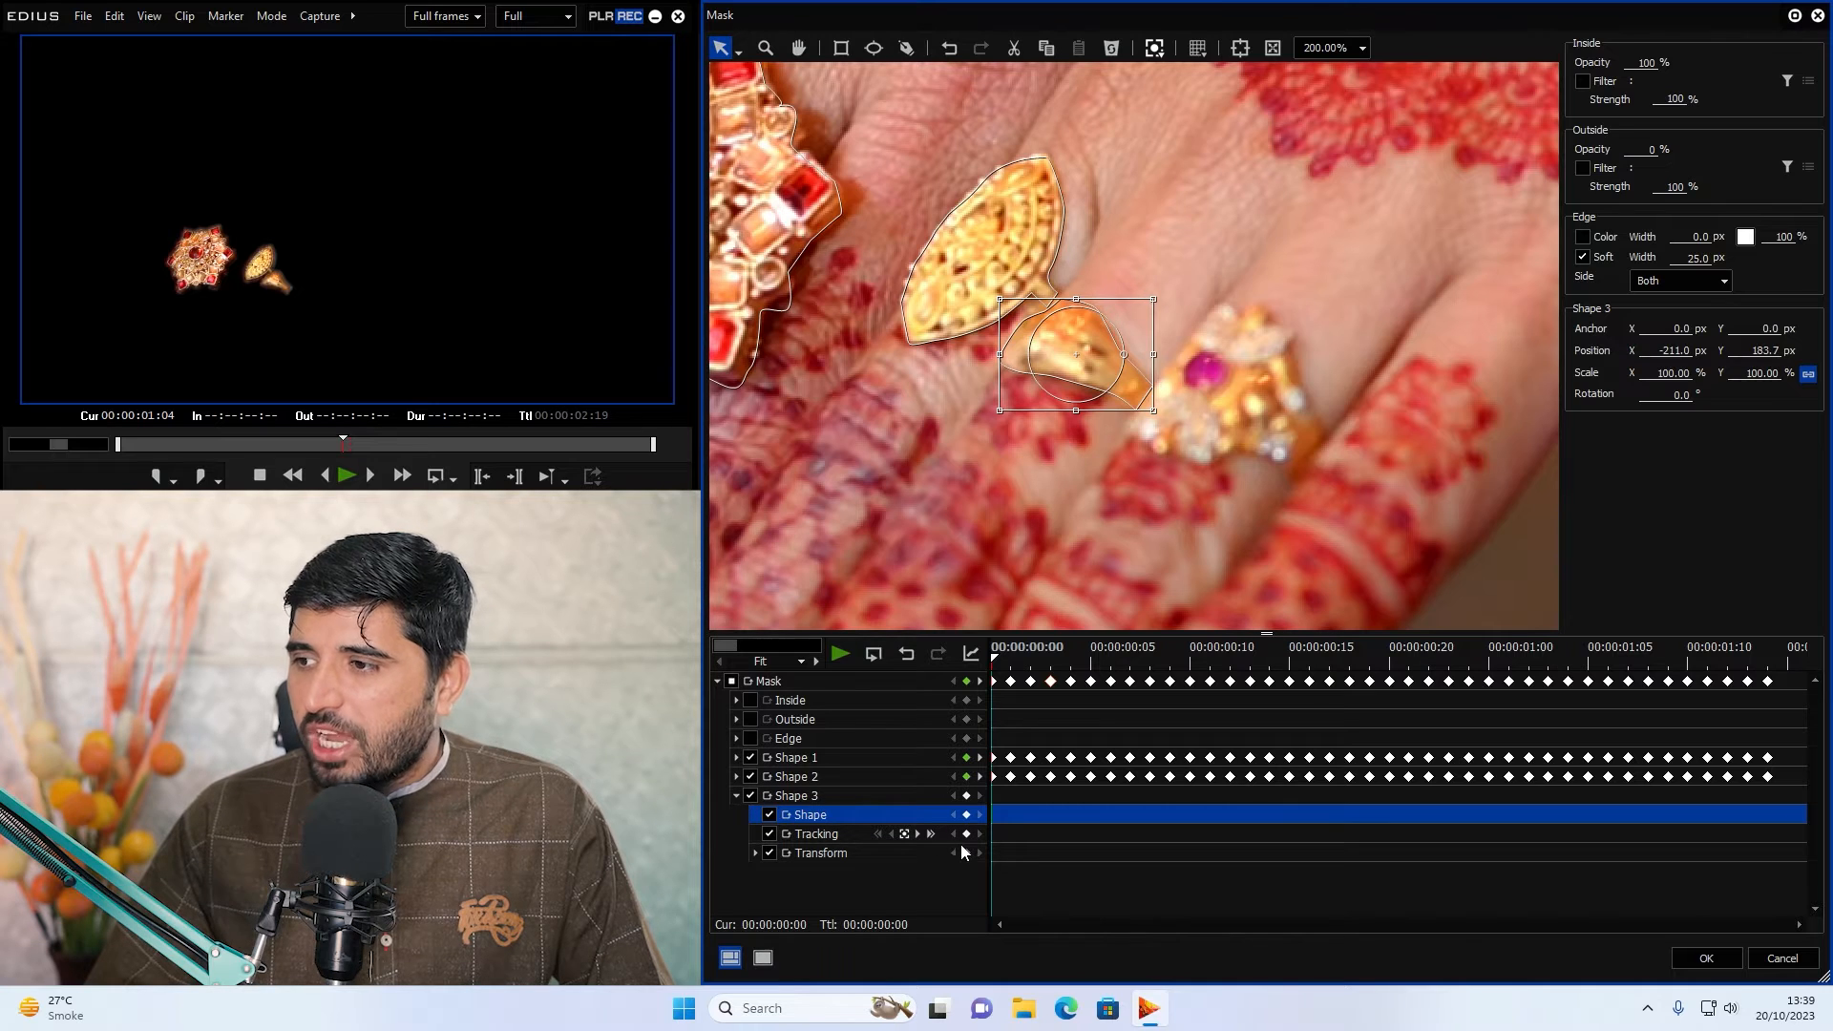
left_click(931, 834)
left_click(1030, 659)
left_click_drag(1029, 658, 941, 638)
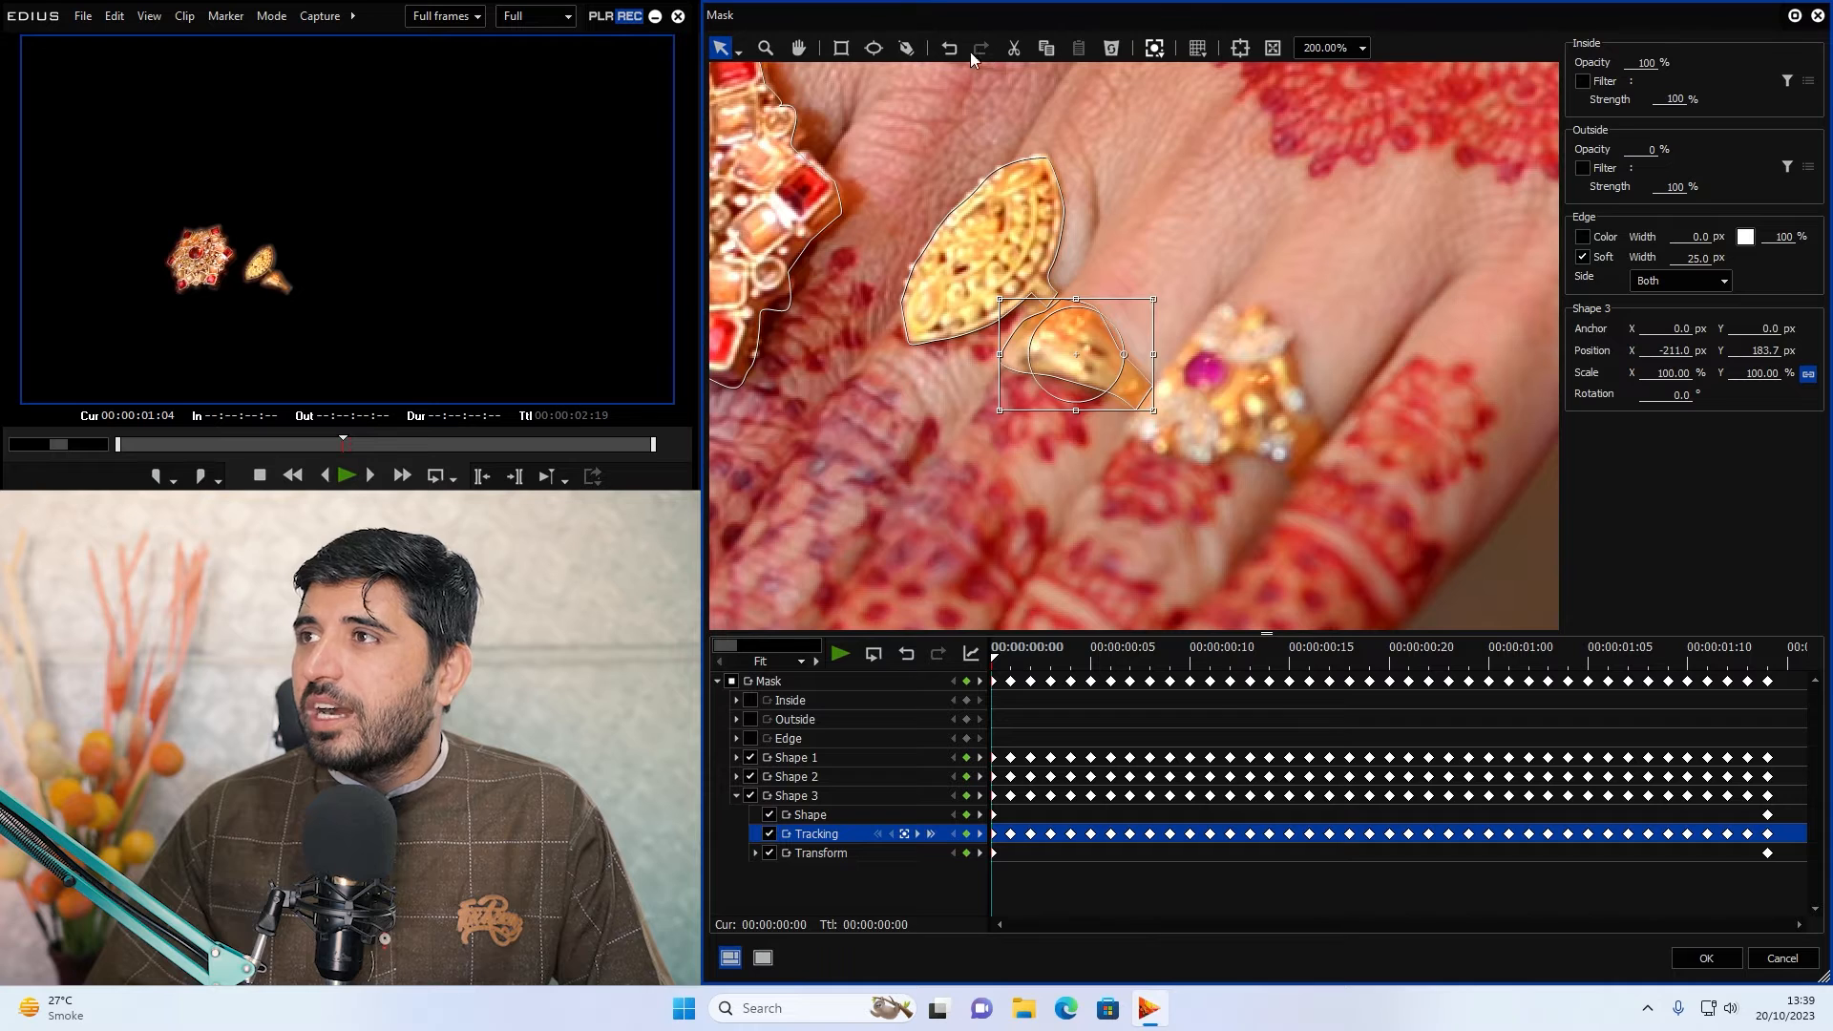
Draw a fourth mask path around the ring with the purple stone and track it forward through the clip.
left_click(906, 49)
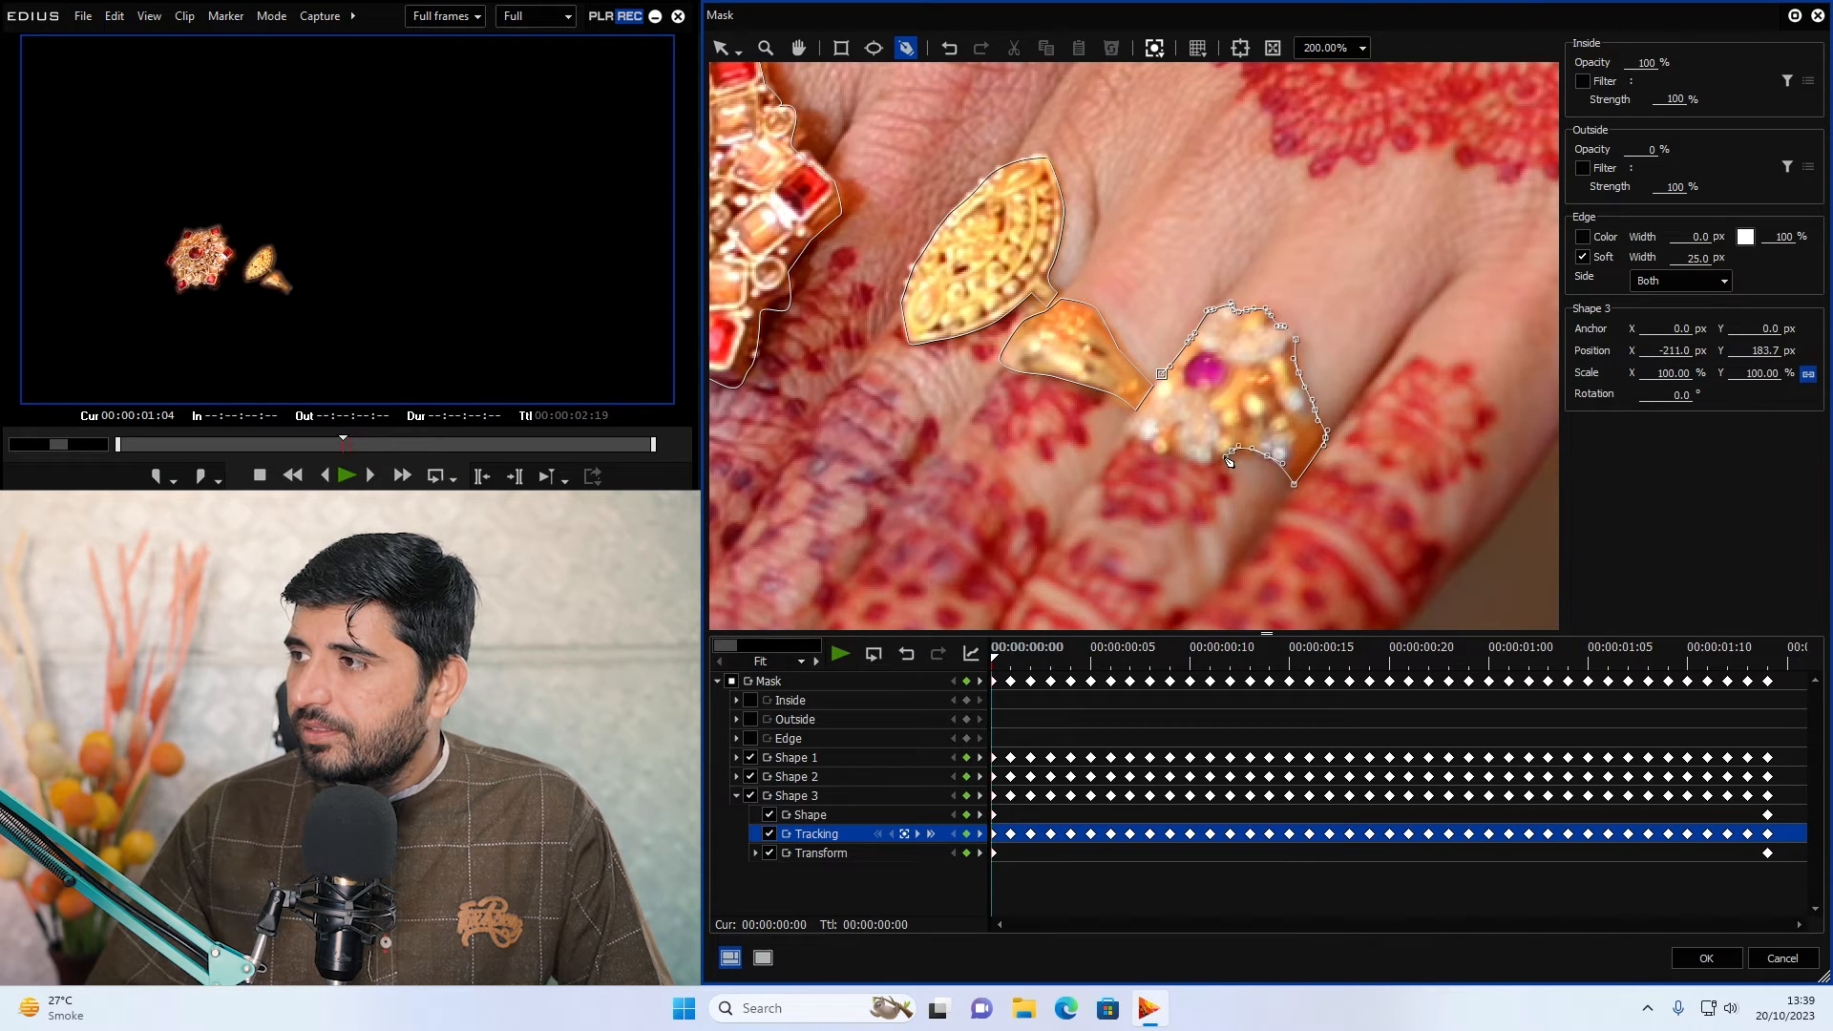
left_click(1163, 377)
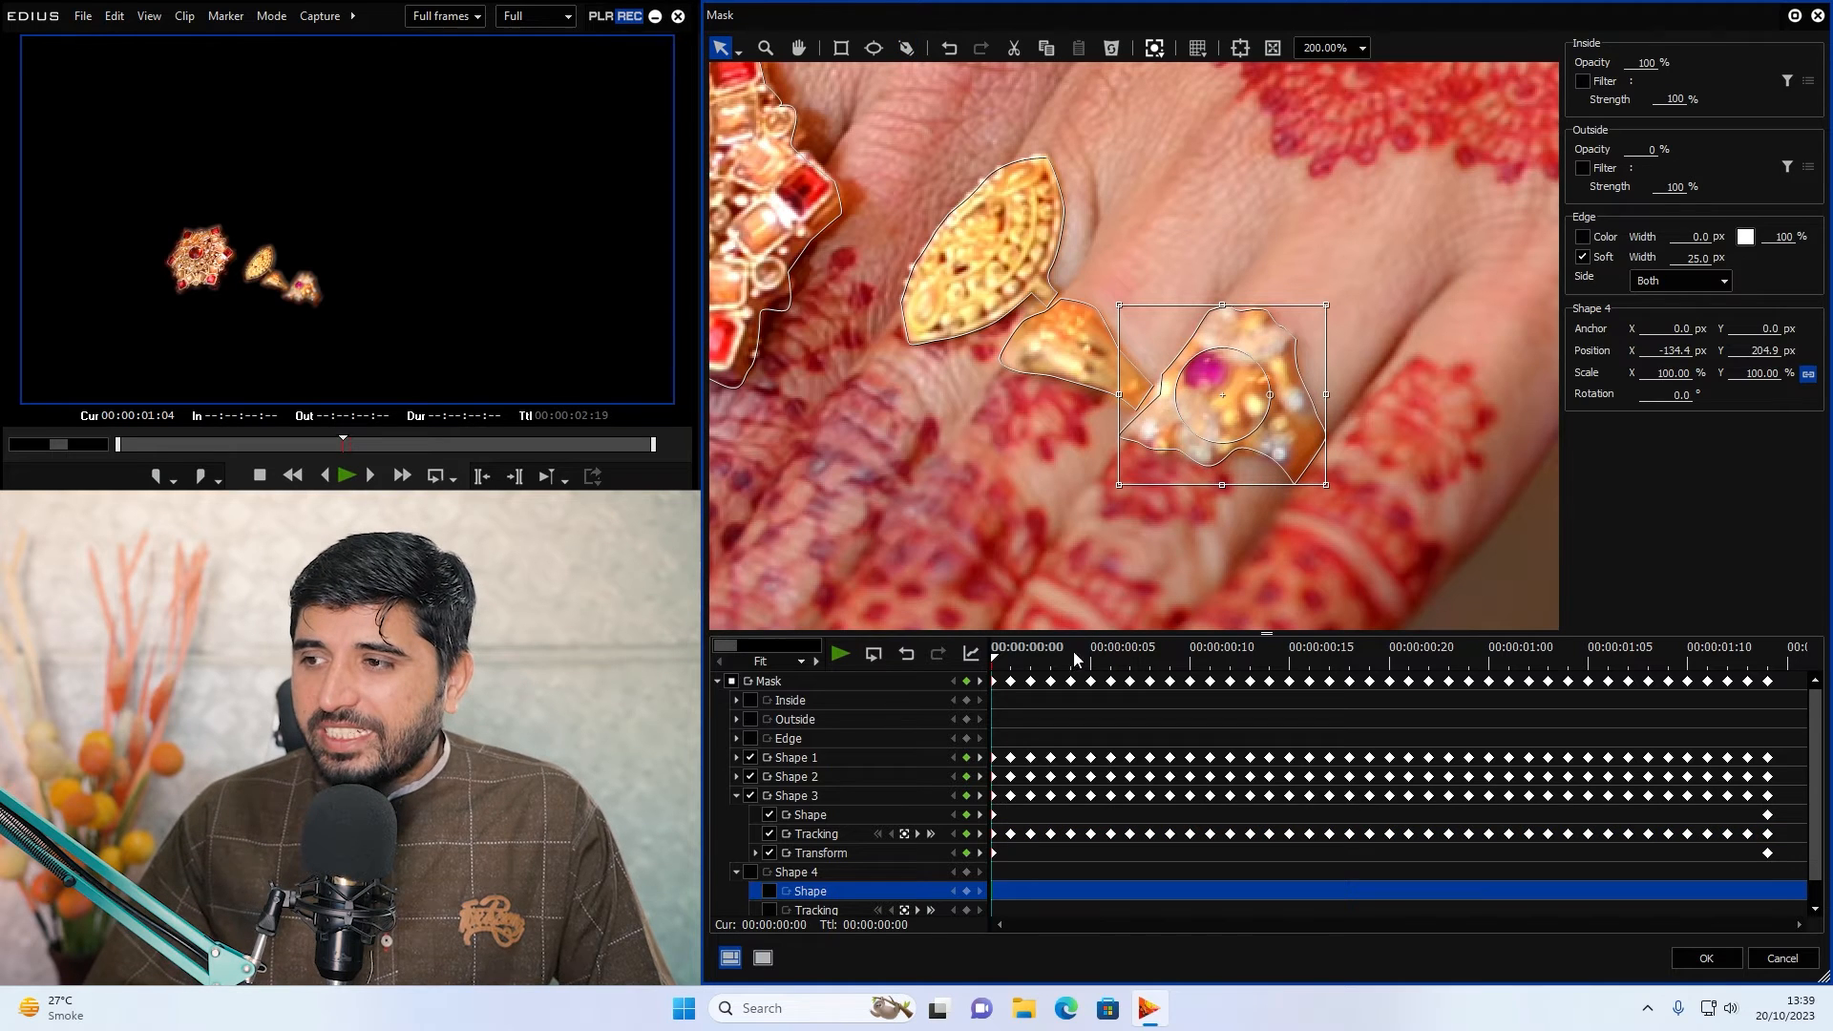
left_click(931, 910)
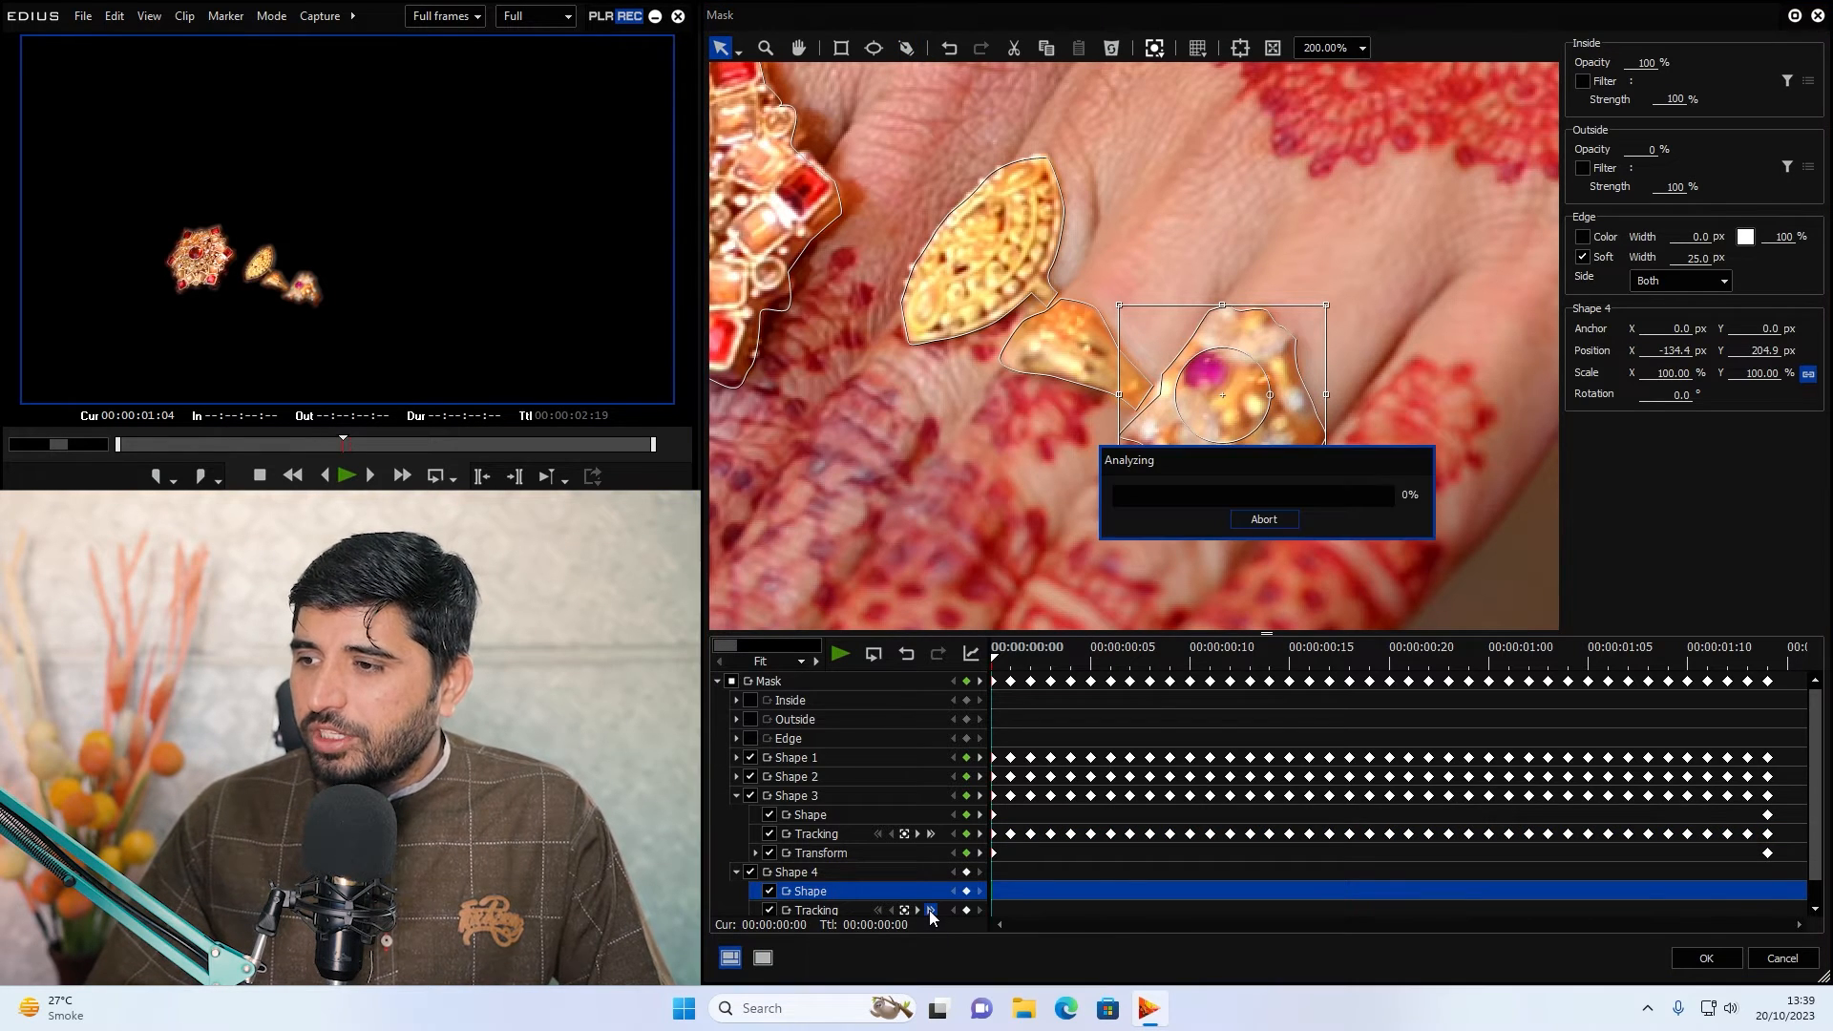
left_click(736, 796)
left_click(735, 813)
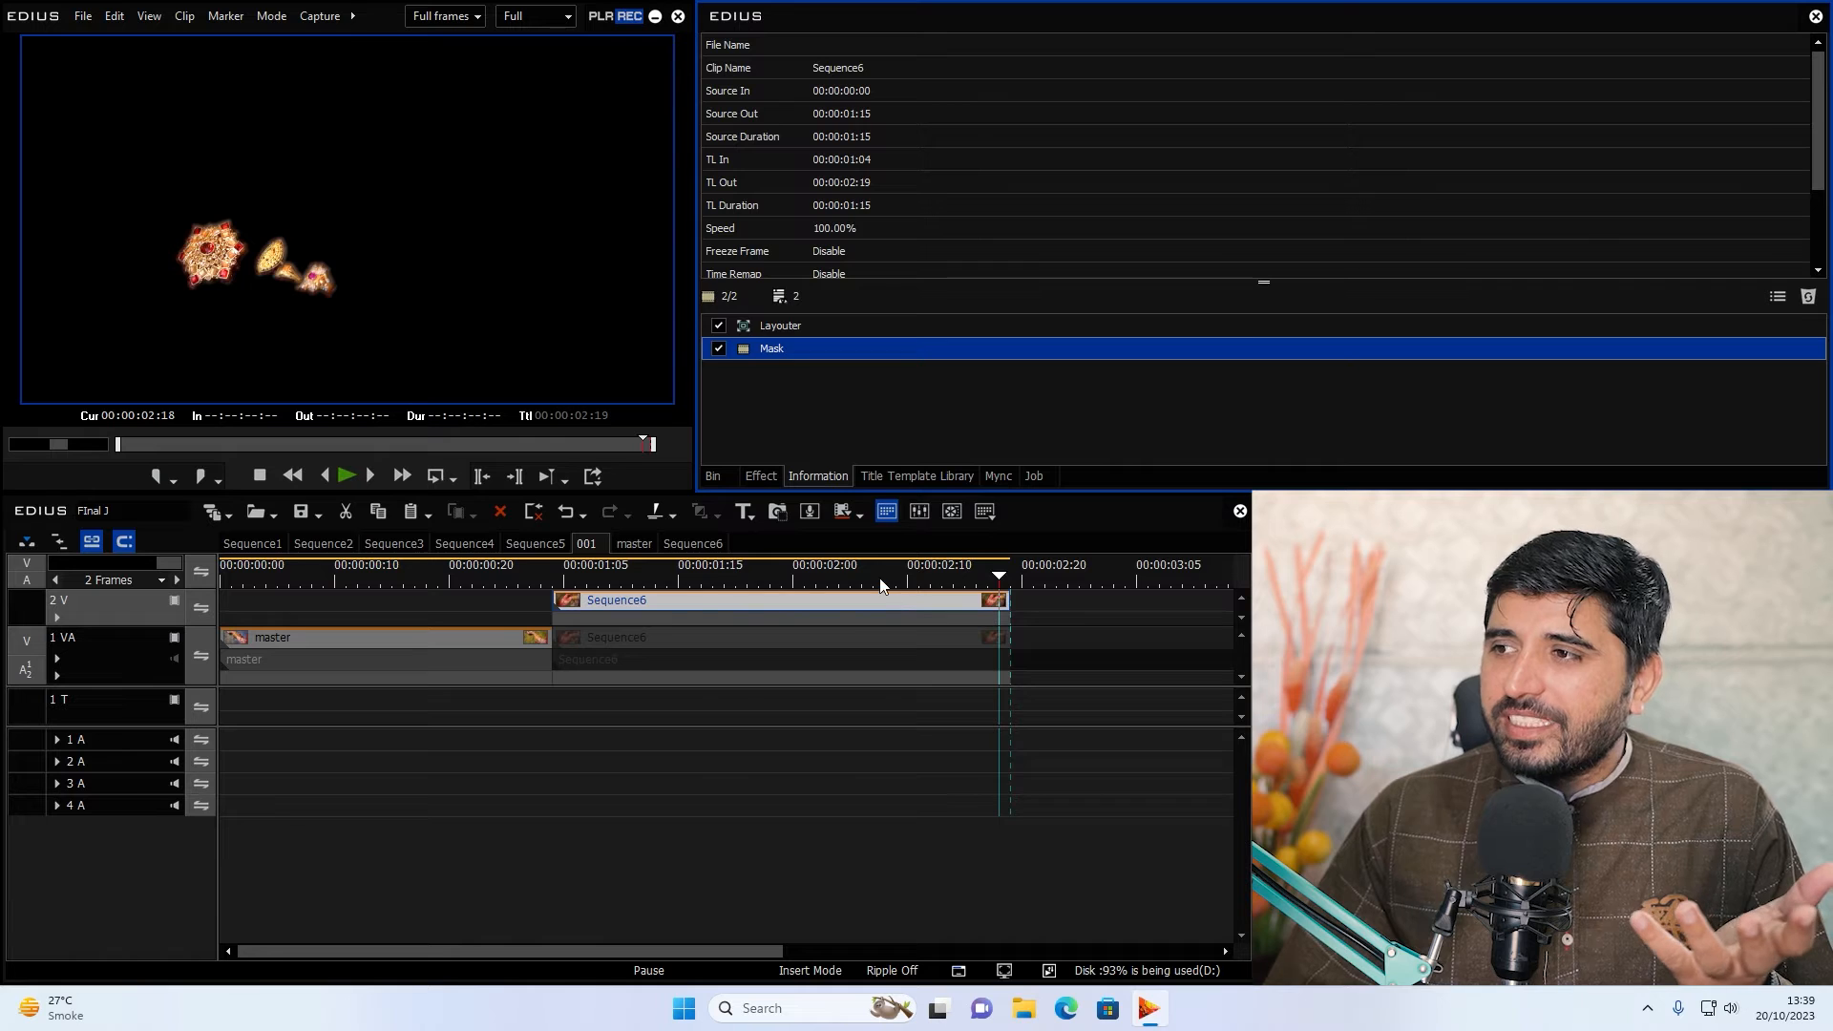
Check the masked rings along the timeline and re-enable the Sequence6 clip on track 1VA.
left_click(667, 580)
left_click_drag(667, 580, 759, 580)
left_click(770, 637)
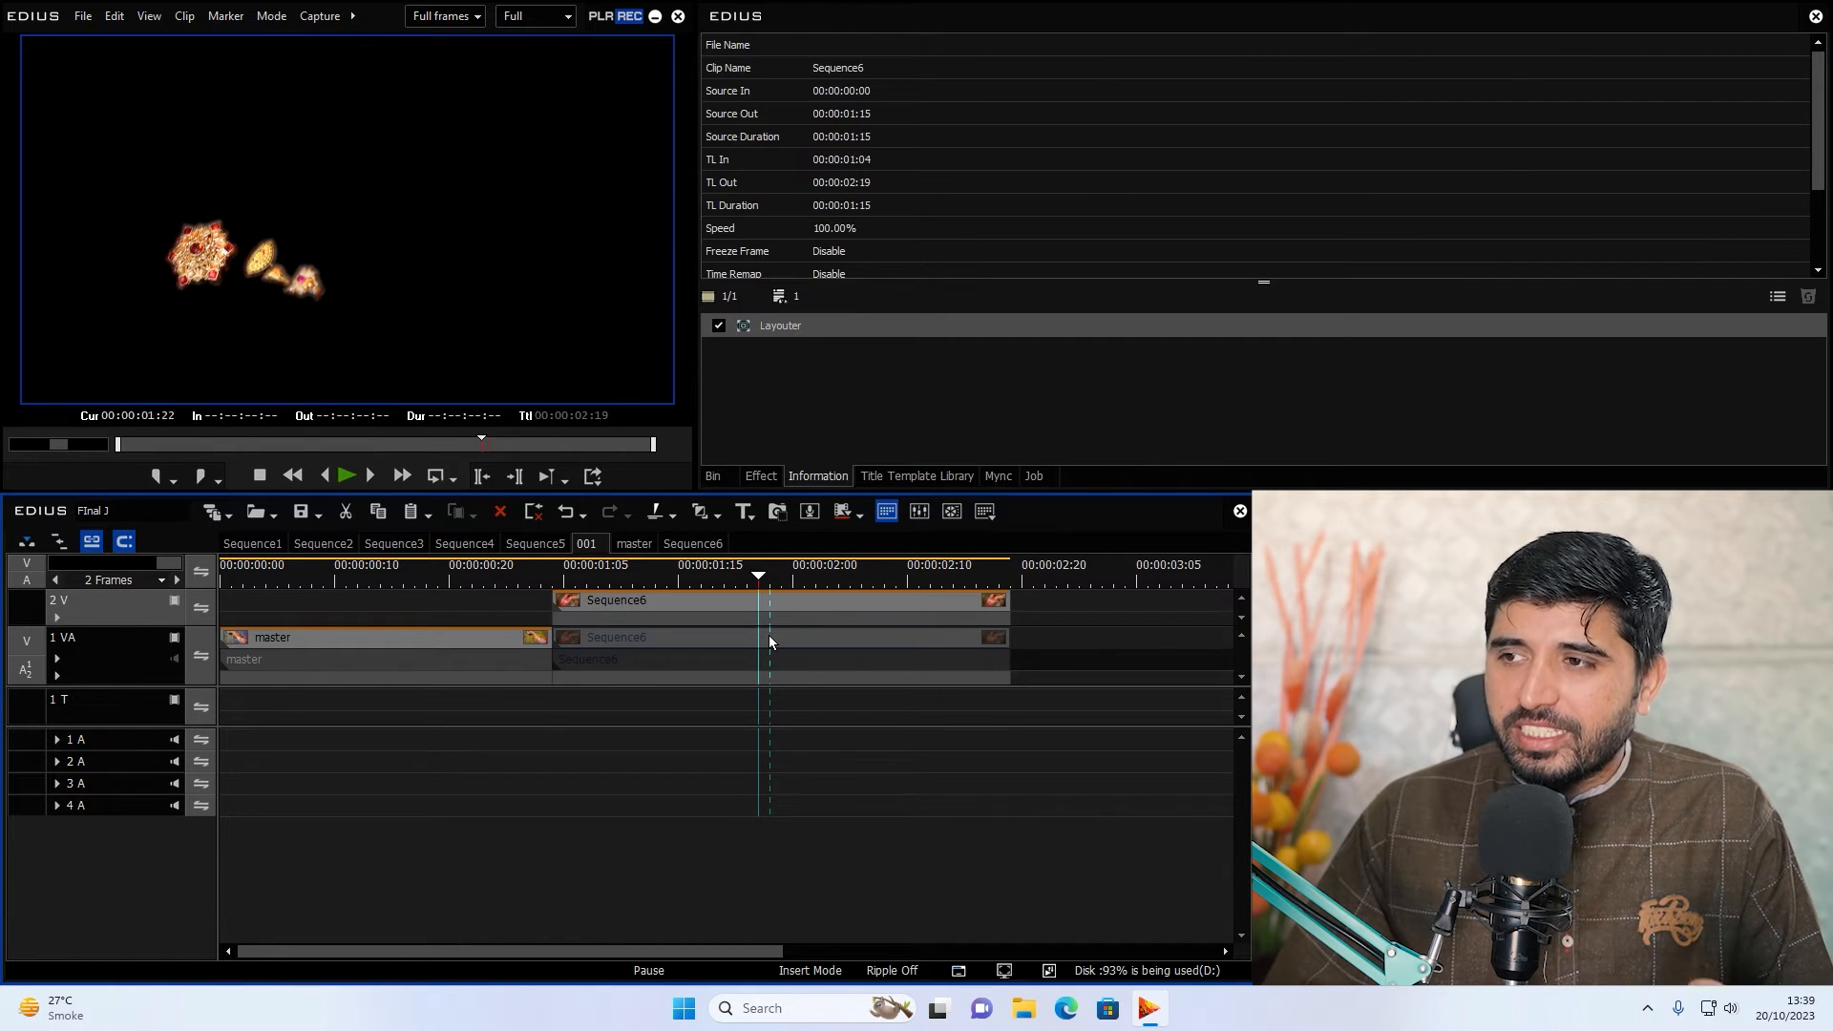
key("0")
left_click_drag(759, 579, 689, 579)
Apply the Color Balance video filter to the masked Sequence6 clip on track 2V.
left_click(760, 476)
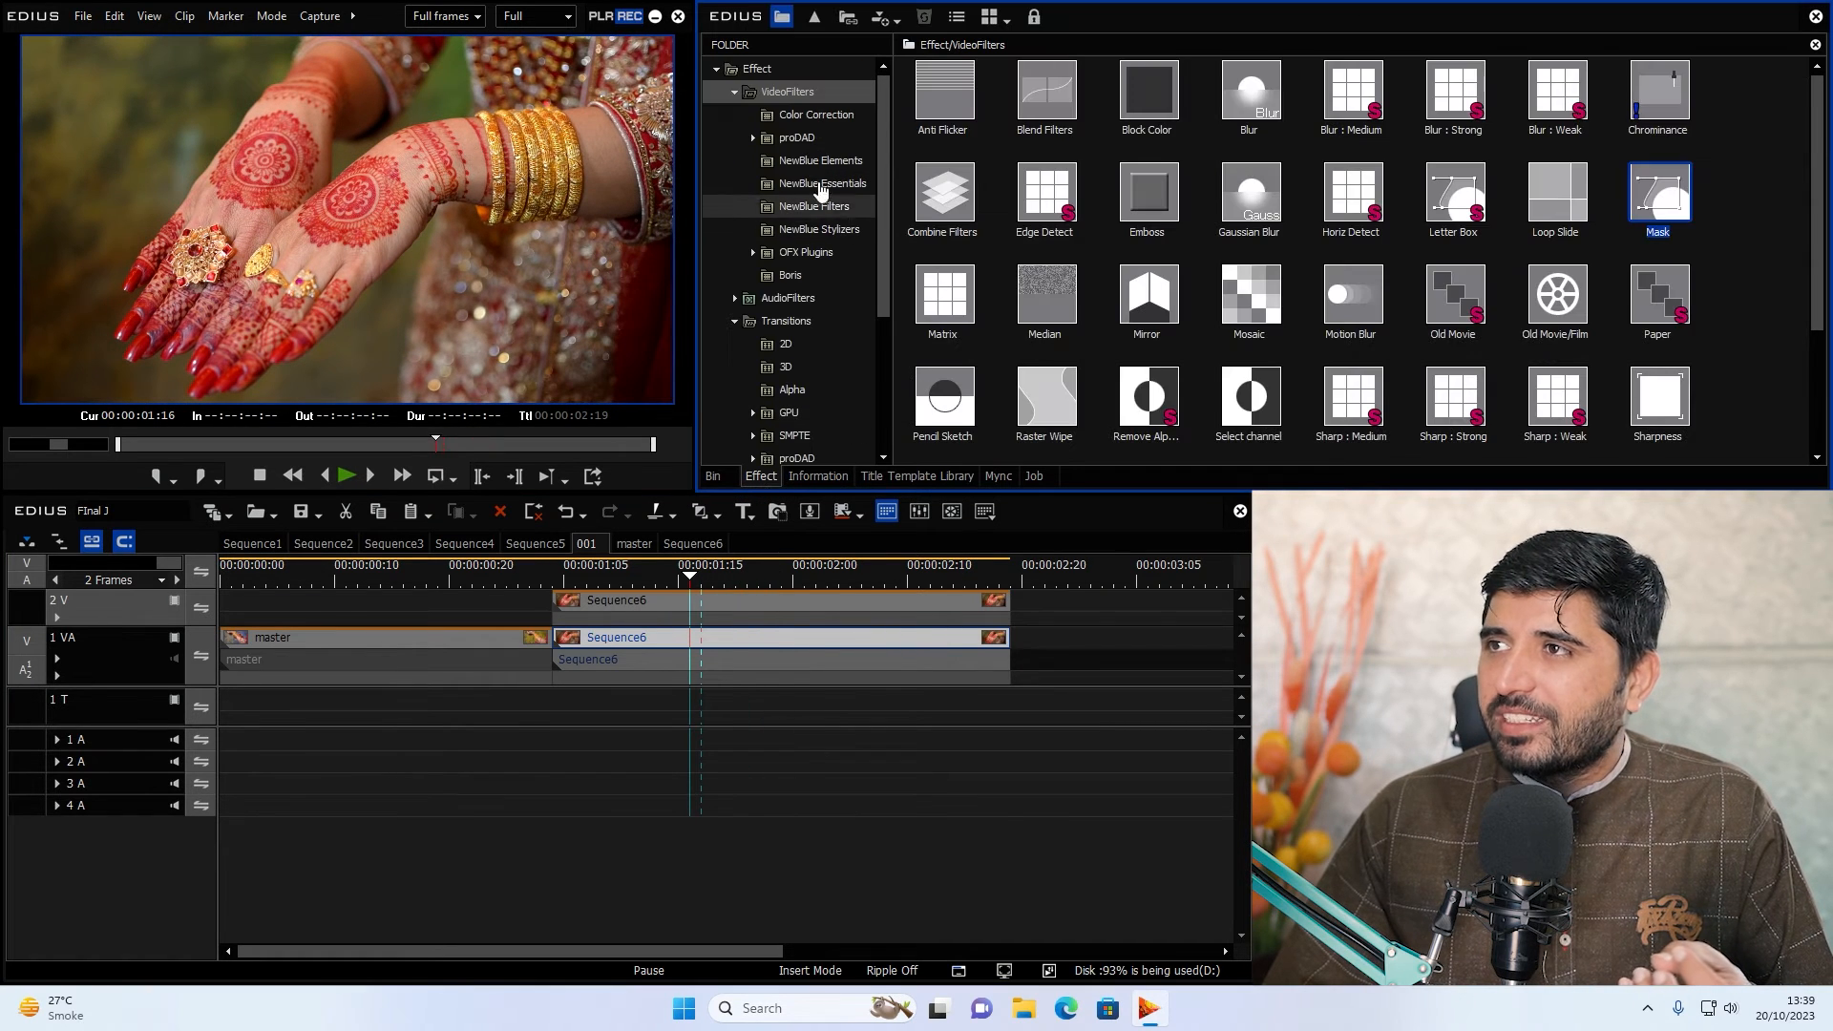
left_click(818, 117)
left_click(788, 91)
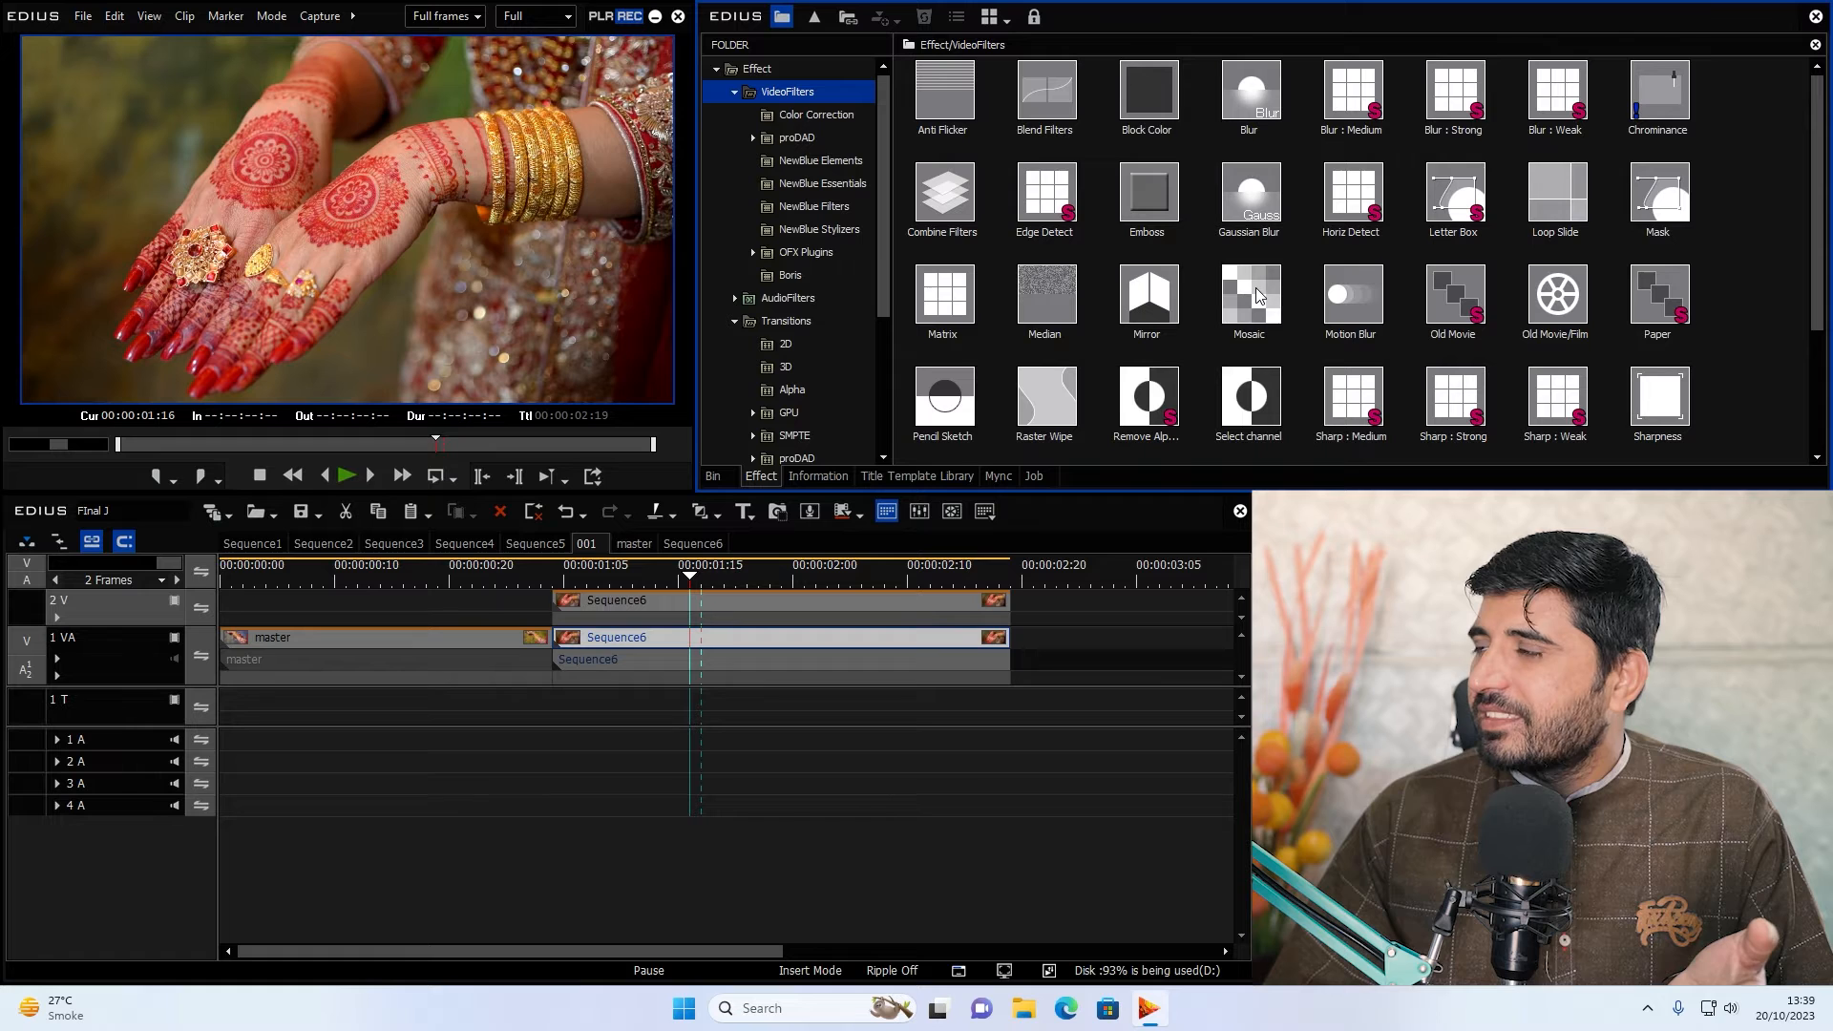
left_click(821, 118)
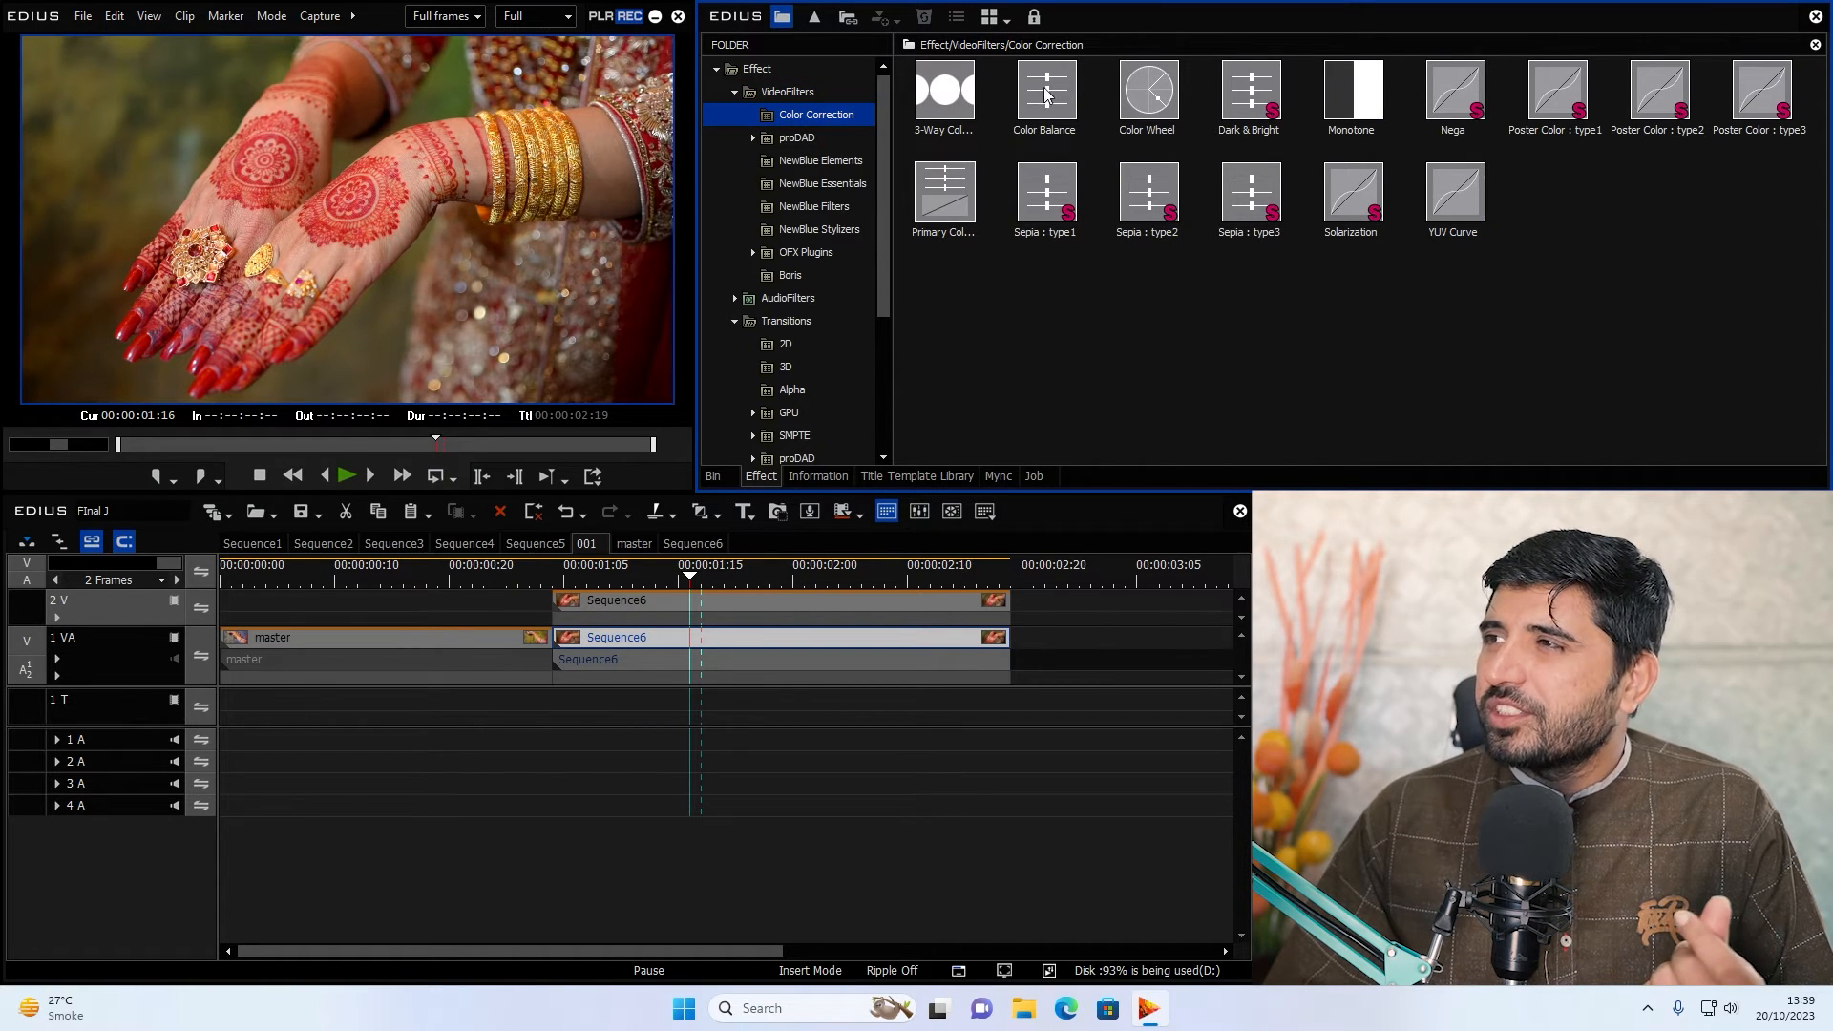
left_click_drag(1046, 88, 769, 605)
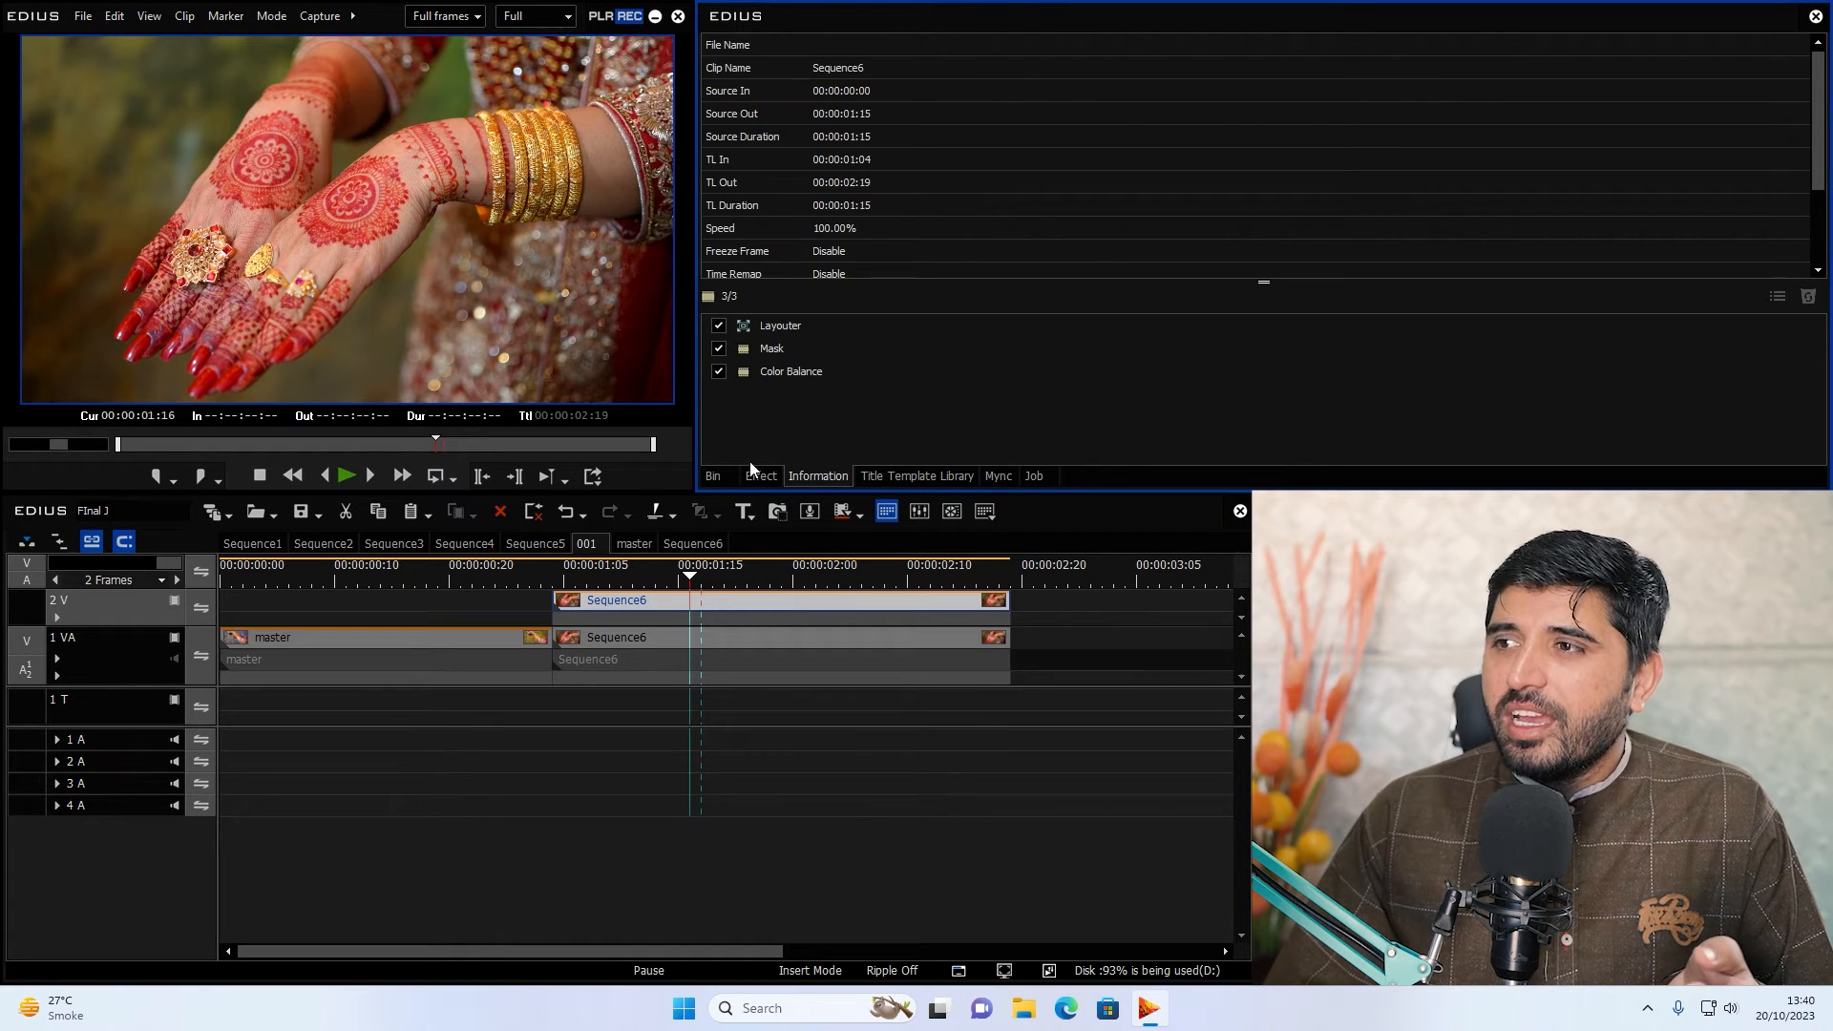
Open the Color Balance settings of the masked Sequence6 clip and enable keyframing with a keyframe at the start of the clip.
left_click(752, 472)
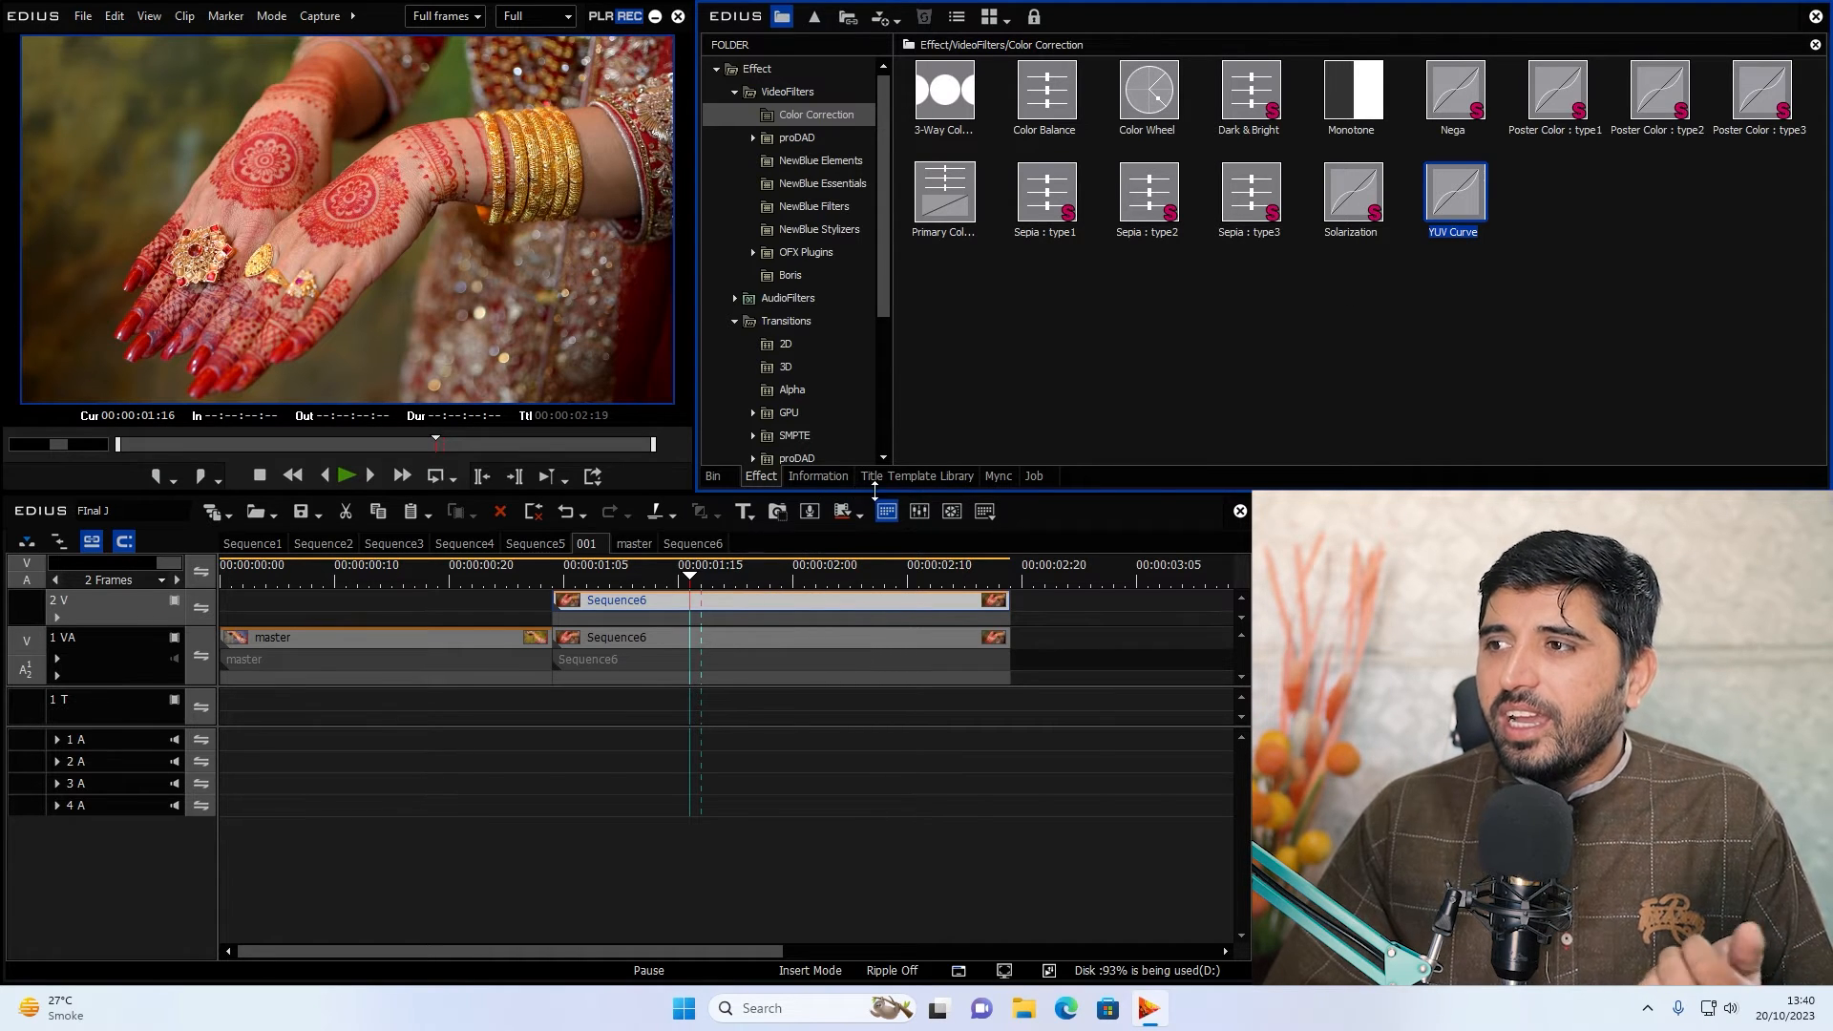
left_click(827, 476)
double_click(817, 376)
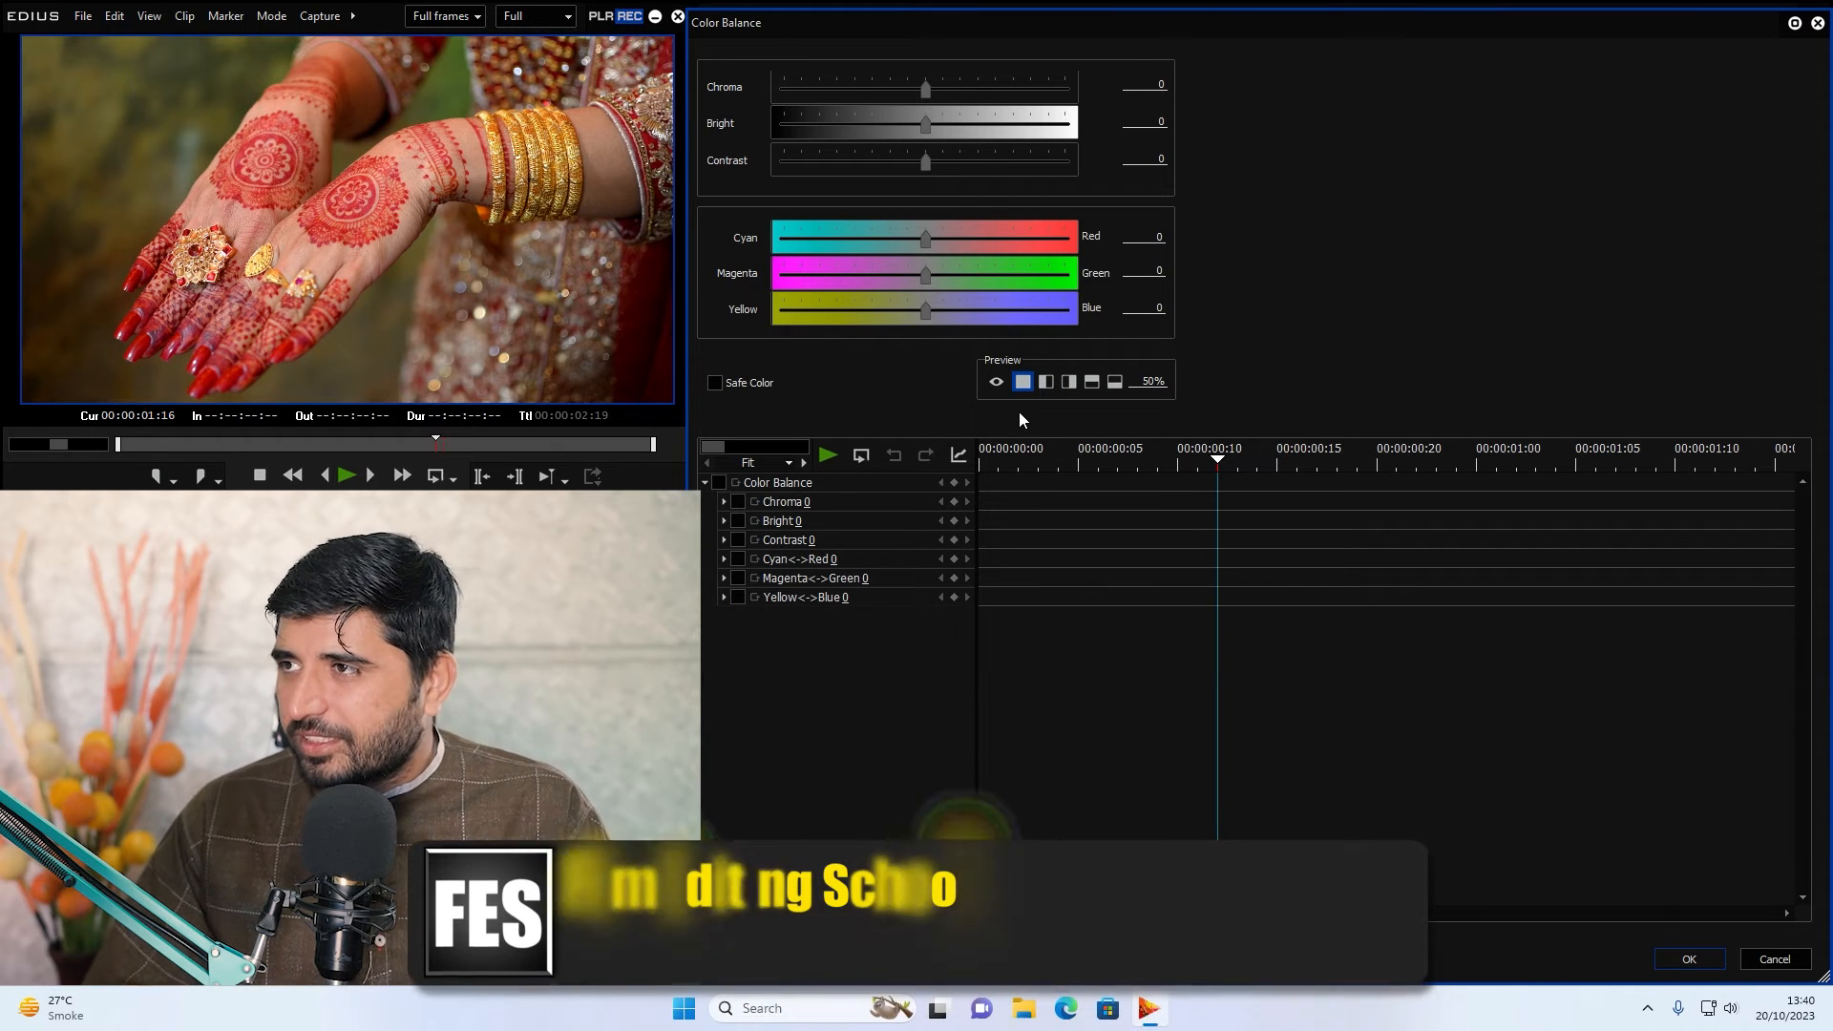
left_click_drag(1022, 462, 962, 464)
left_click(718, 482)
left_click(705, 483)
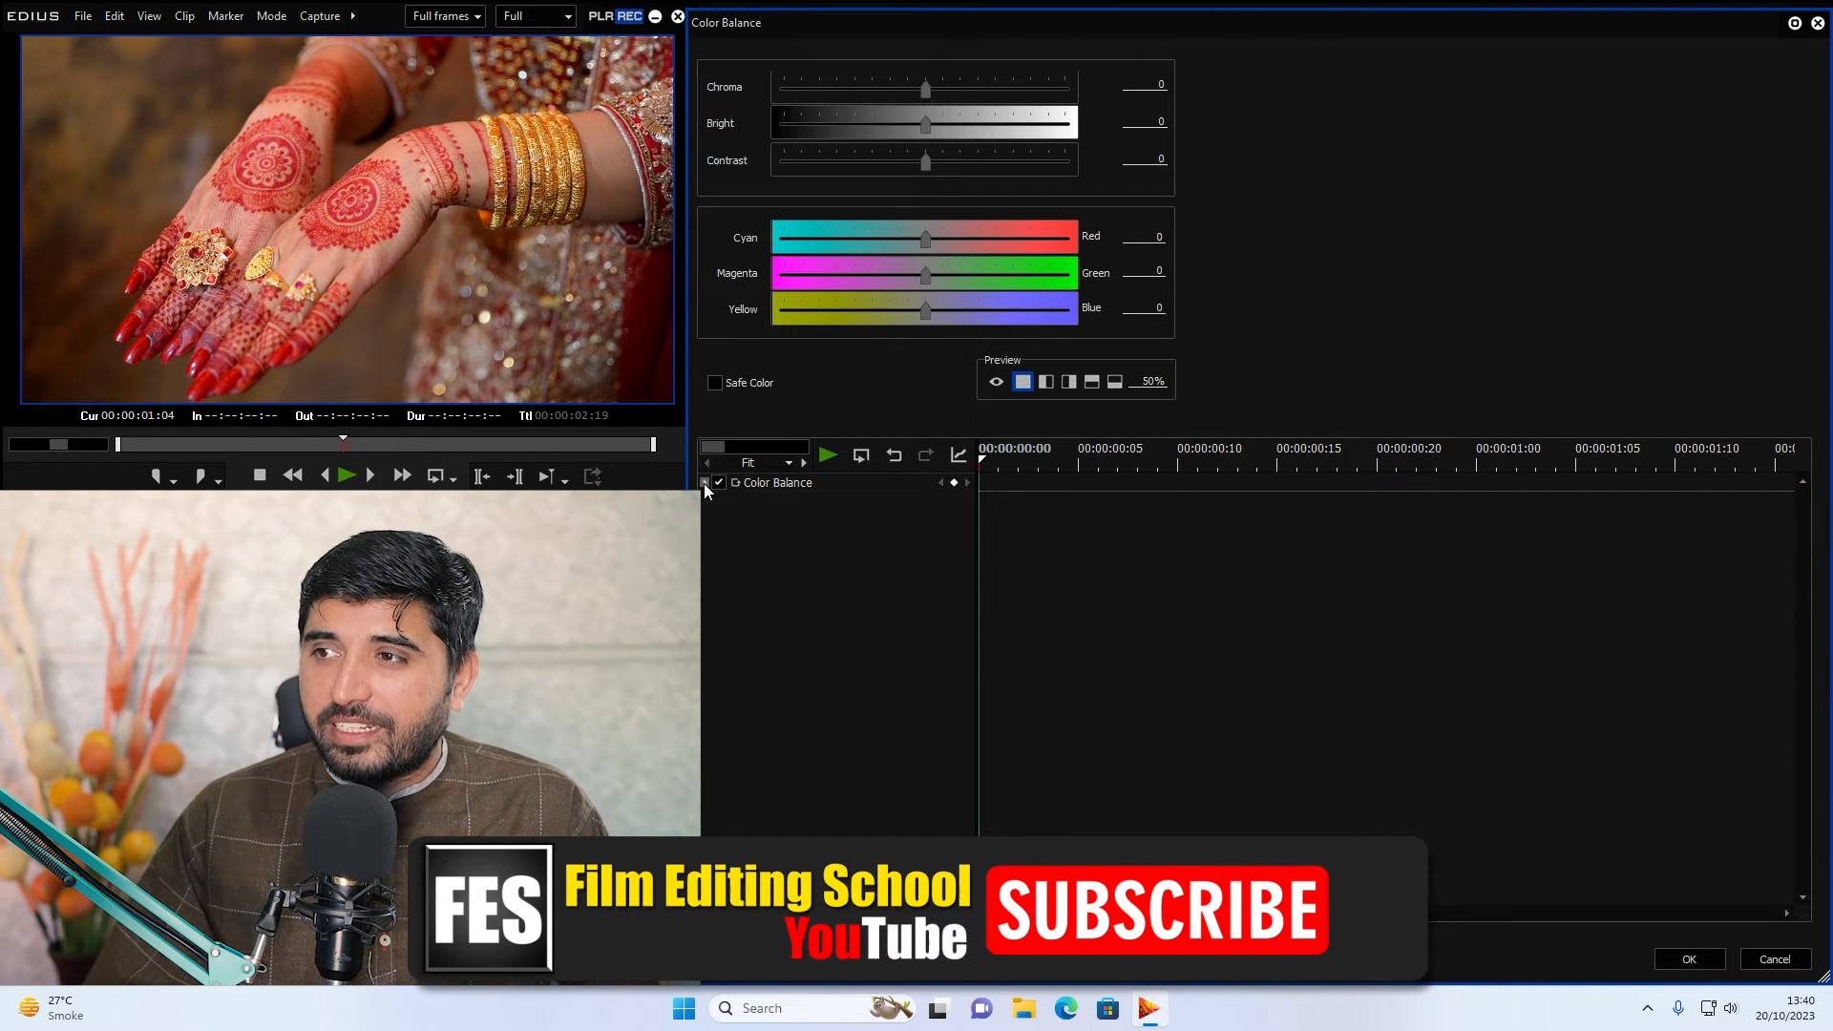
left_click(952, 483)
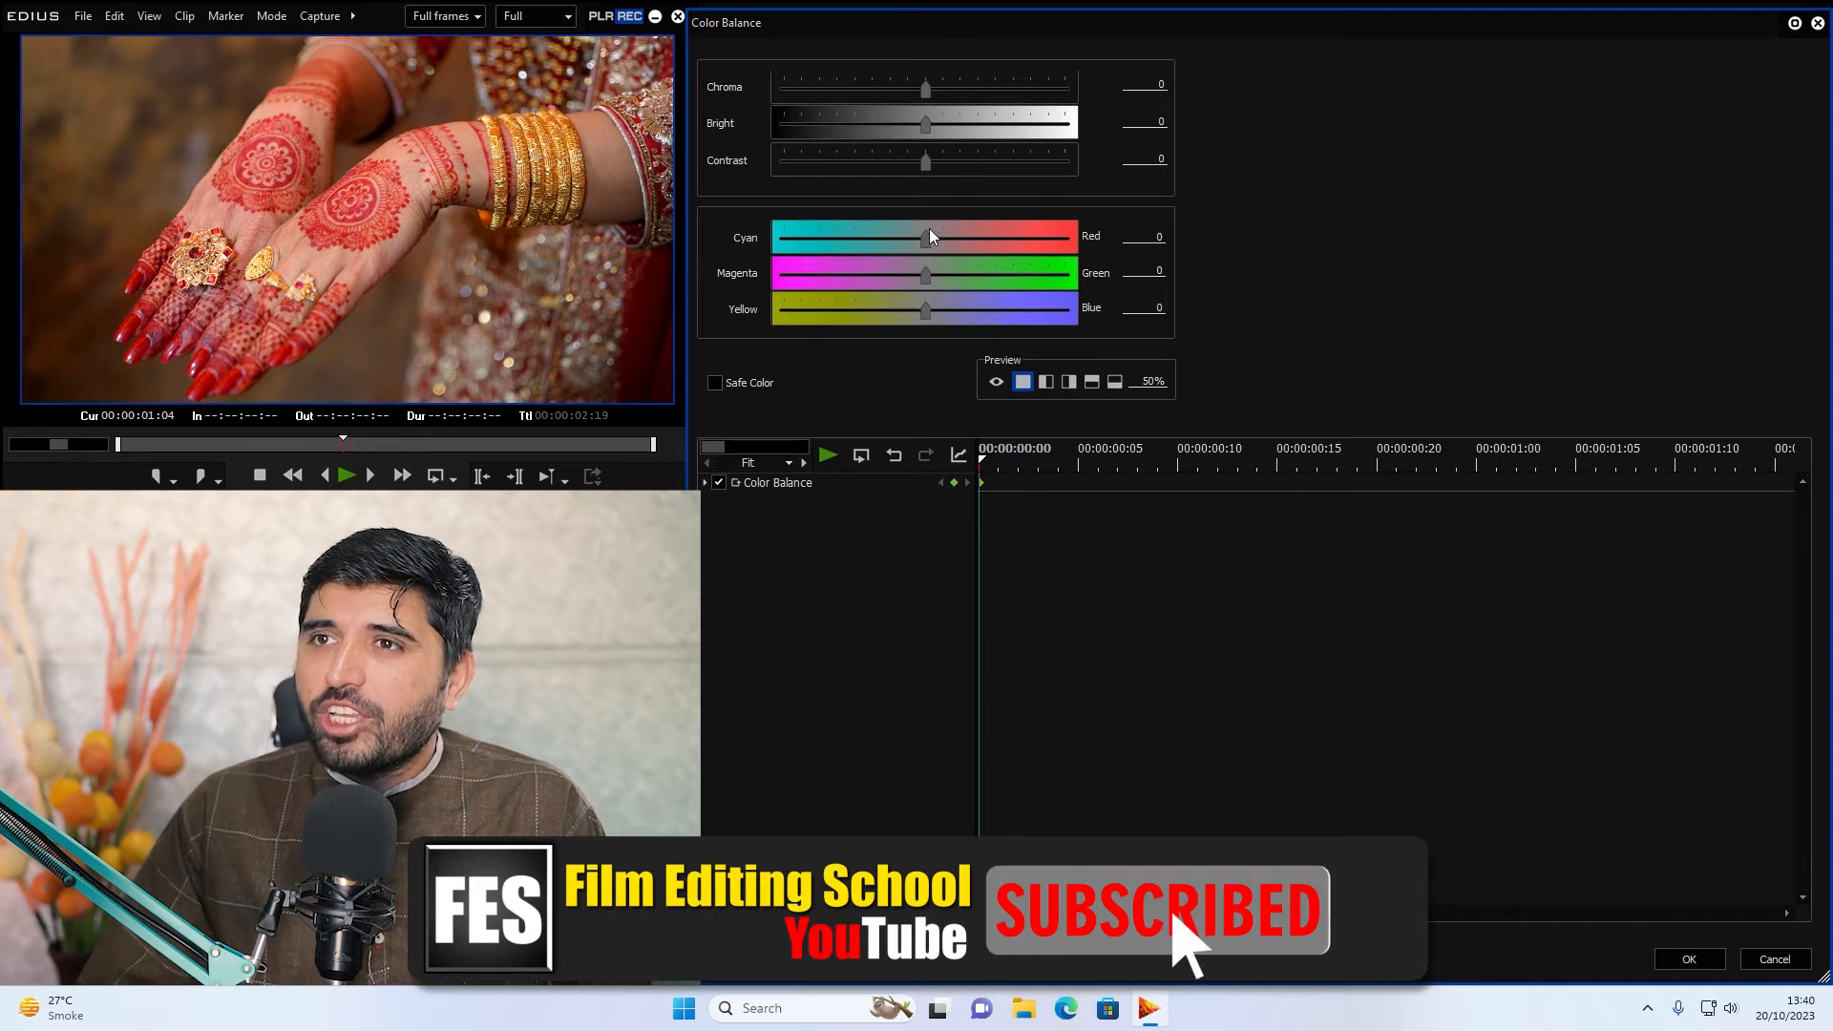
Turn the masked rings pink at the first keyframe by setting Magenta-Green to -61 and Bright to -26.
left_click_drag(909, 279, 890, 283)
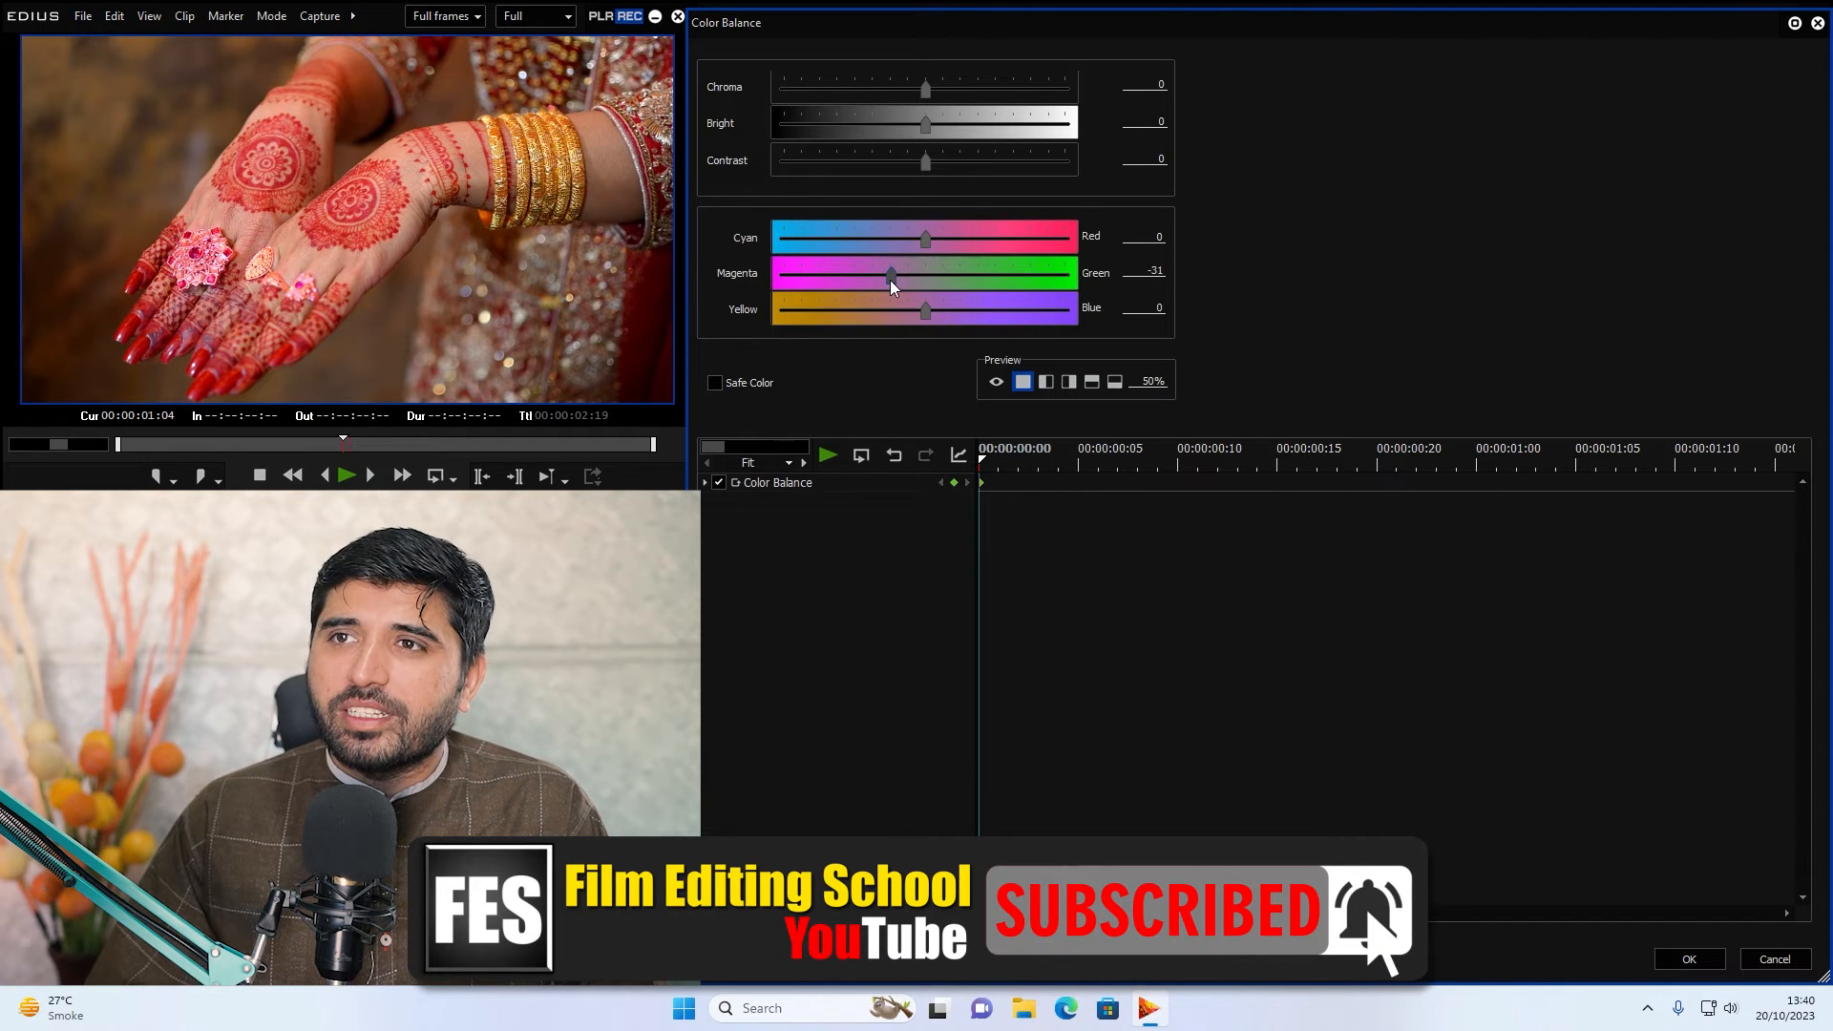
left_click_drag(878, 277, 854, 277)
mouse_move(930, 124)
left_mouse_down()
mouse_move(945, 126)
mouse_move(896, 126)
left_mouse_up()
At frame 2, turn the rings green with Cyan-Red at -34, Magenta-Green at about 65 and Bright at -2.
mouse_move(1006, 464)
left_mouse_down()
mouse_move(1065, 477)
mouse_move(1019, 481)
left_mouse_up()
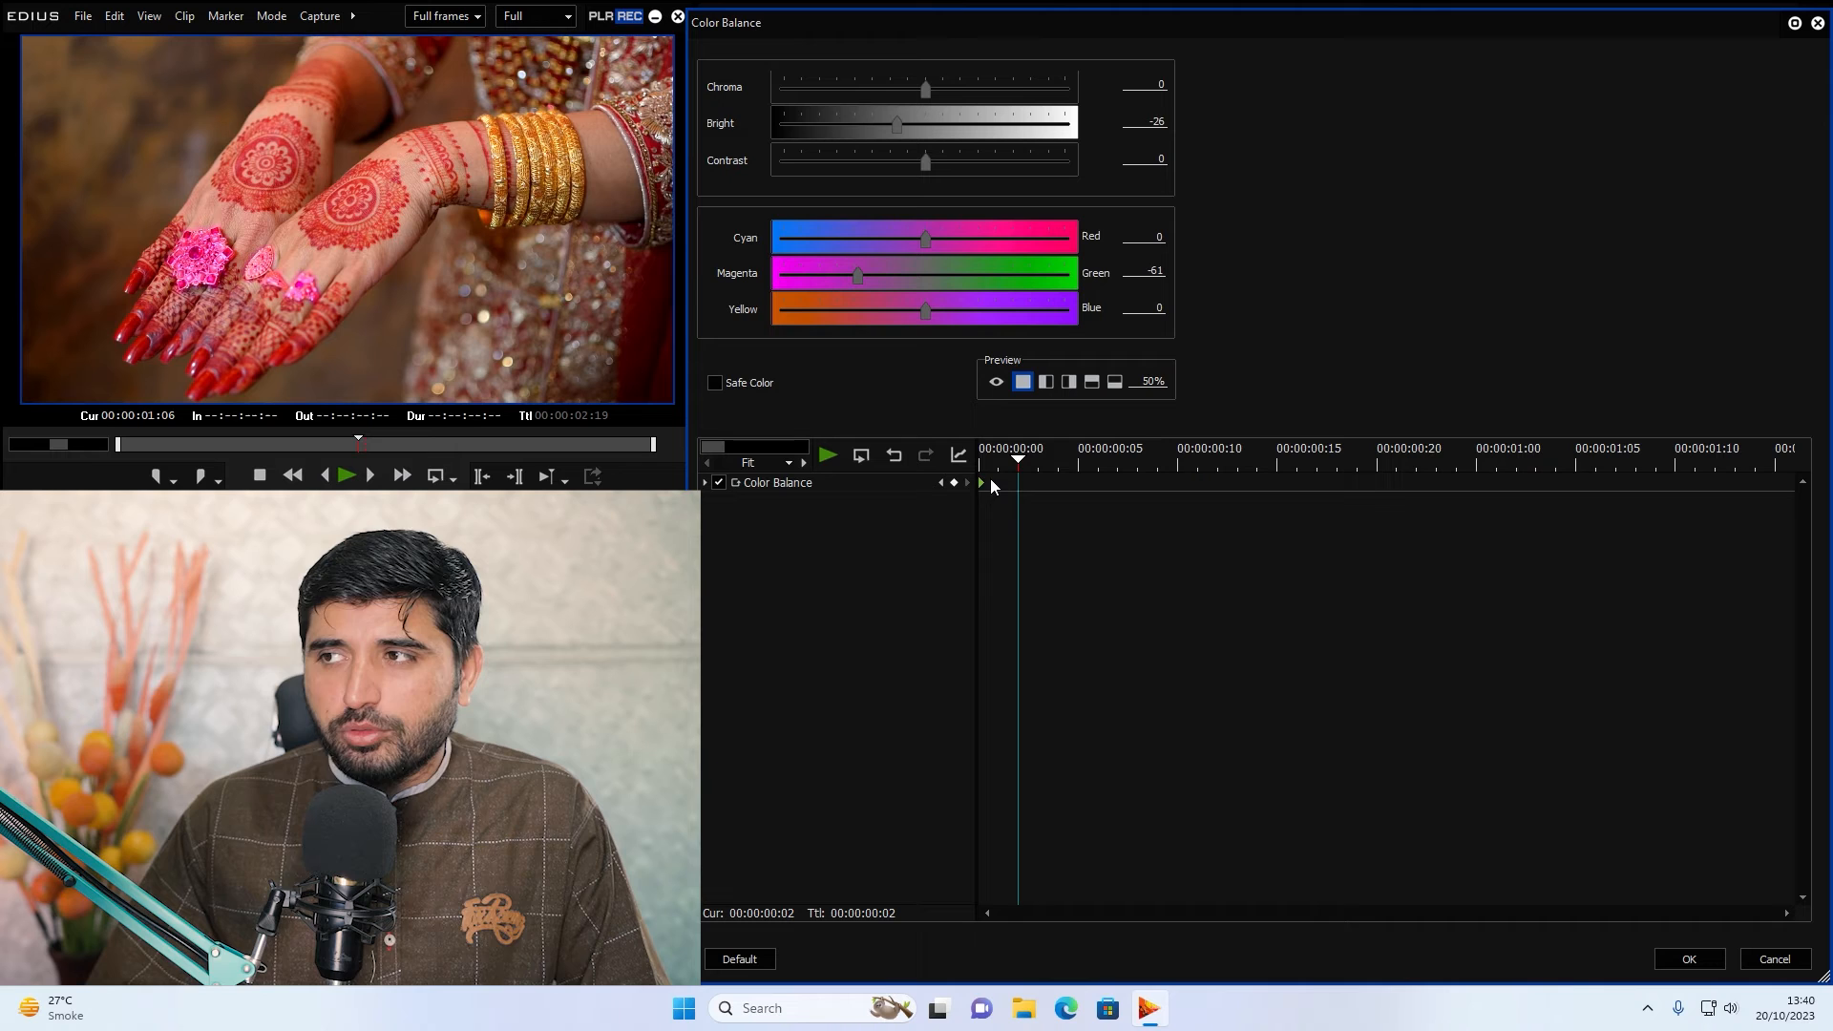
left_click(1127, 267)
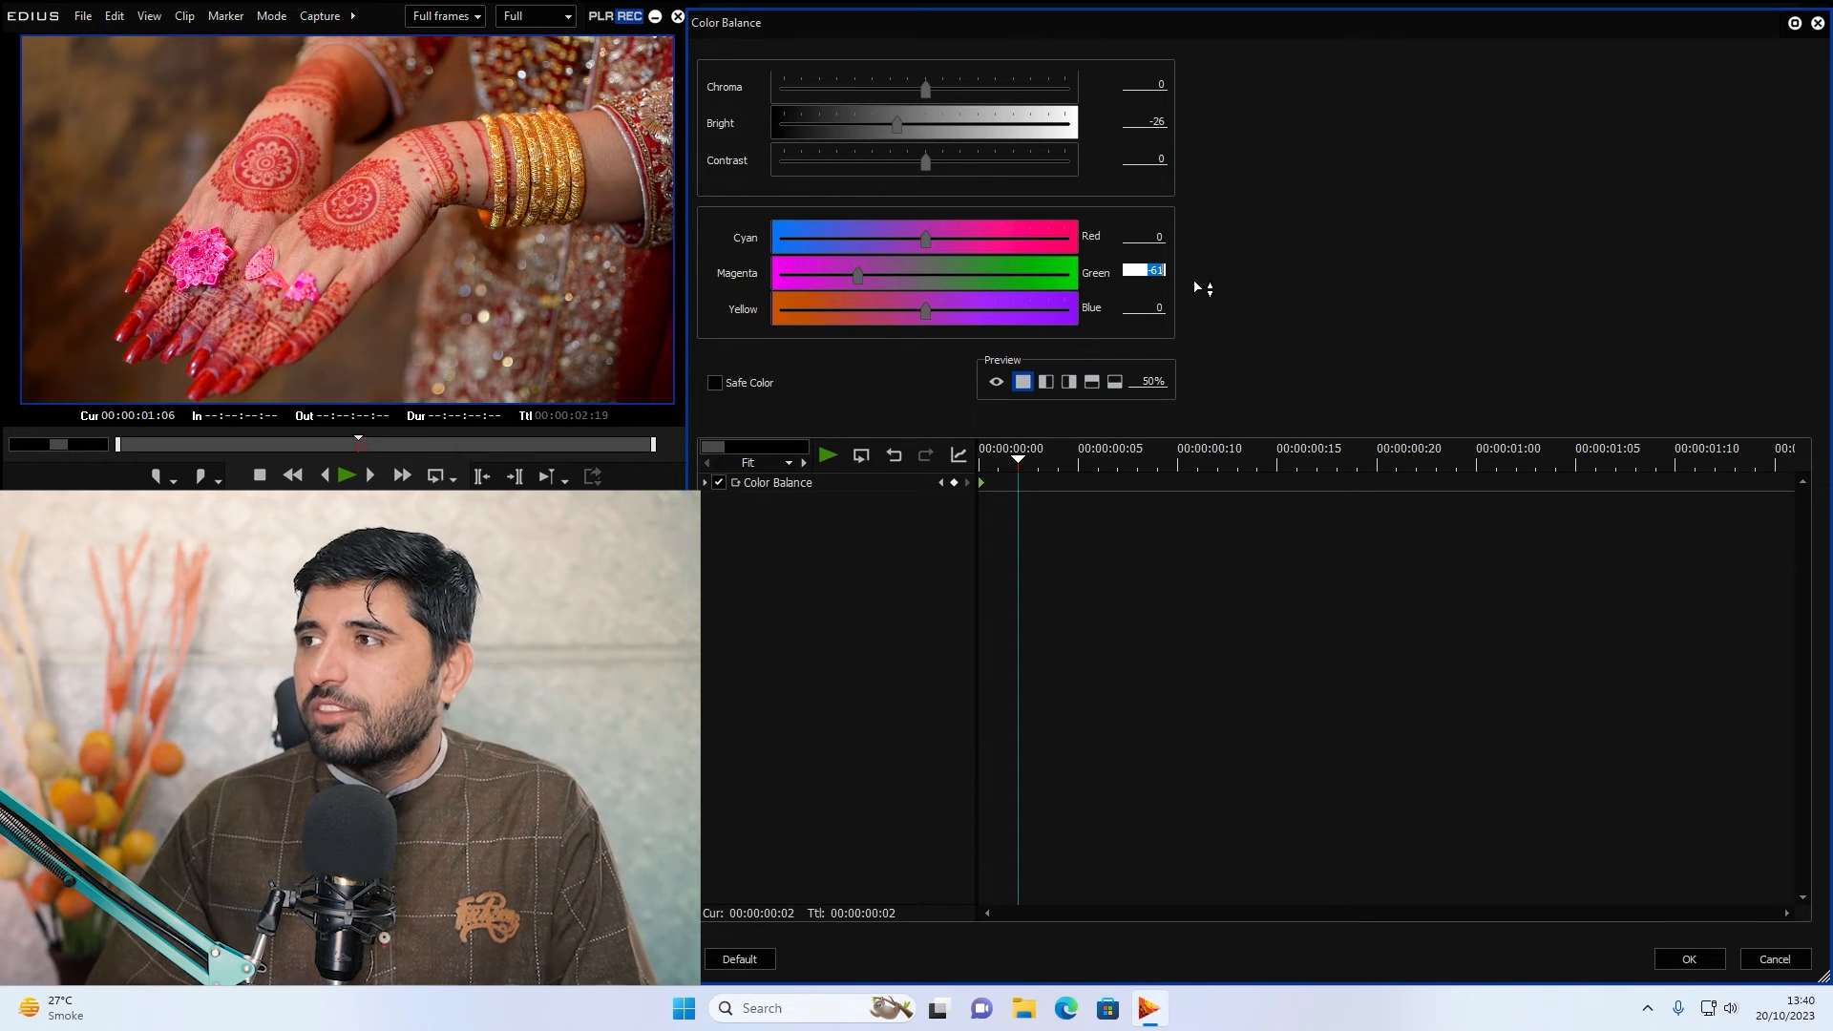
type("0")
left_click(1151, 124)
type("0")
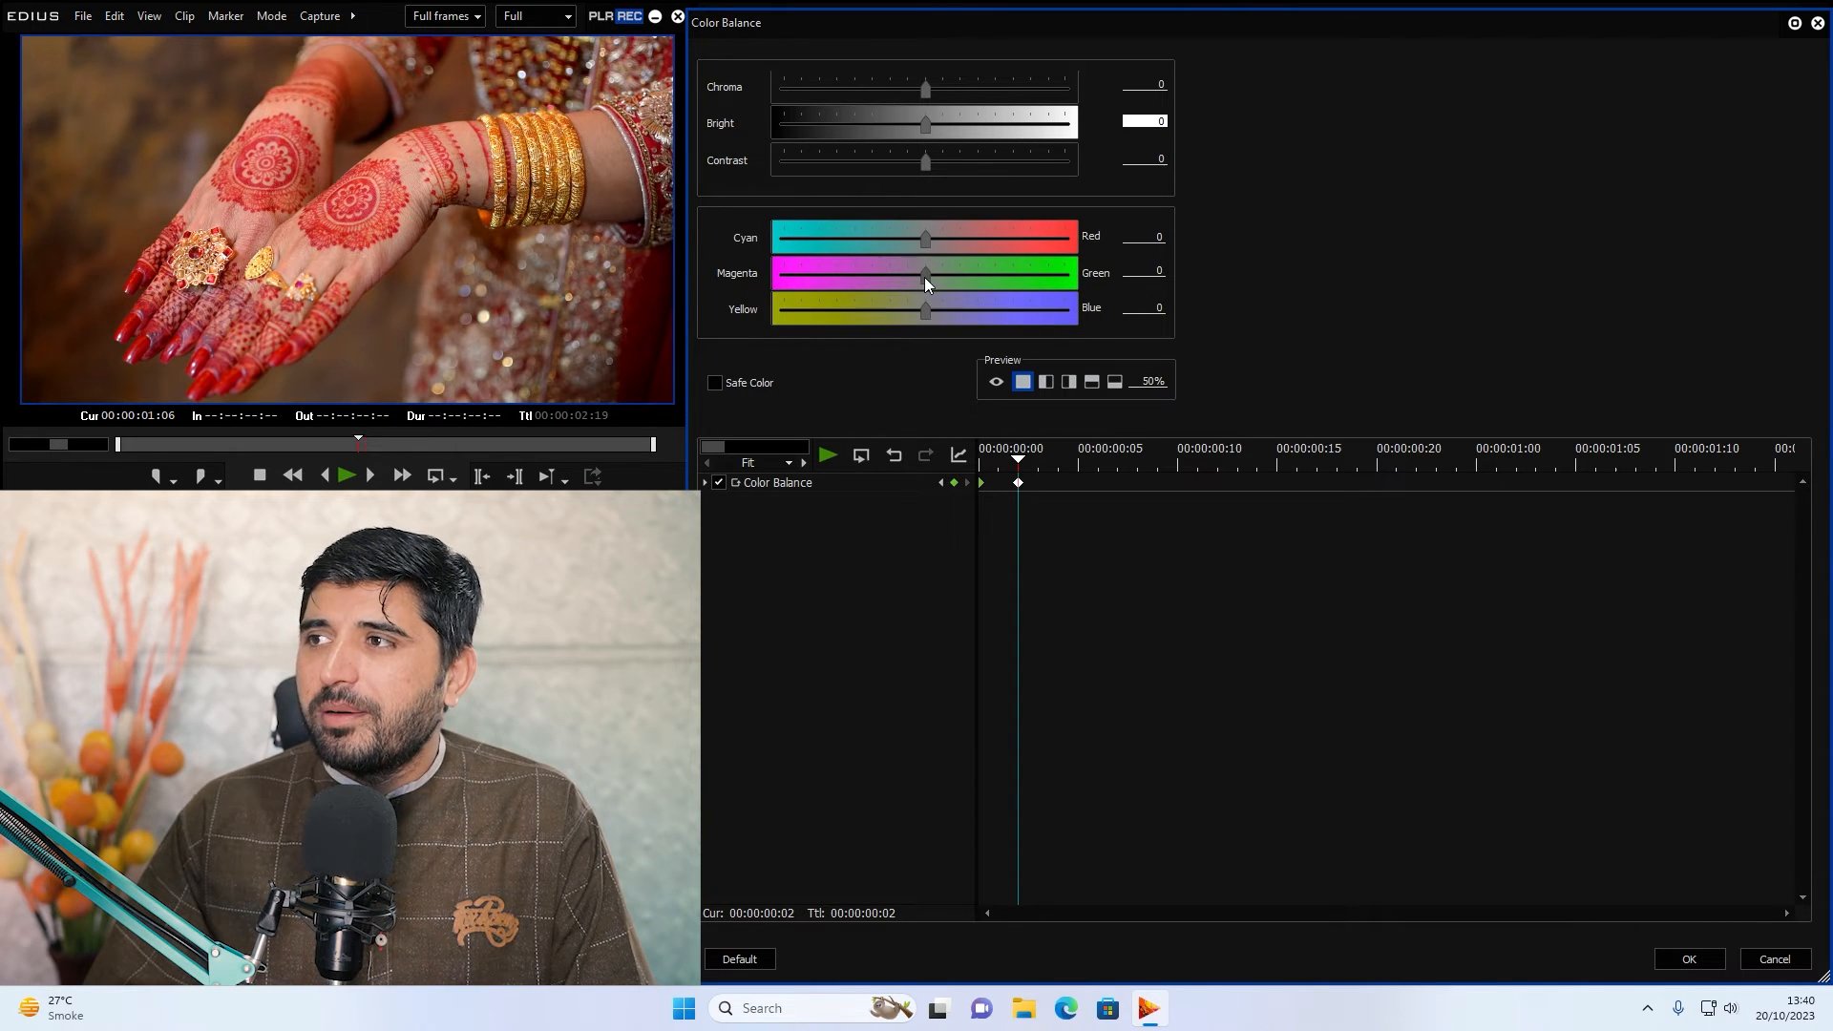
left_click_drag(924, 277, 886, 244)
mouse_move(924, 124)
left_mouse_down()
mouse_move(898, 126)
mouse_move(920, 126)
left_mouse_up()
At frame 4, turn the rings orange with Red 78, Green -27, Blue -36, Bright -22 and Chroma -19.
left_click_drag(1023, 460, 1060, 462)
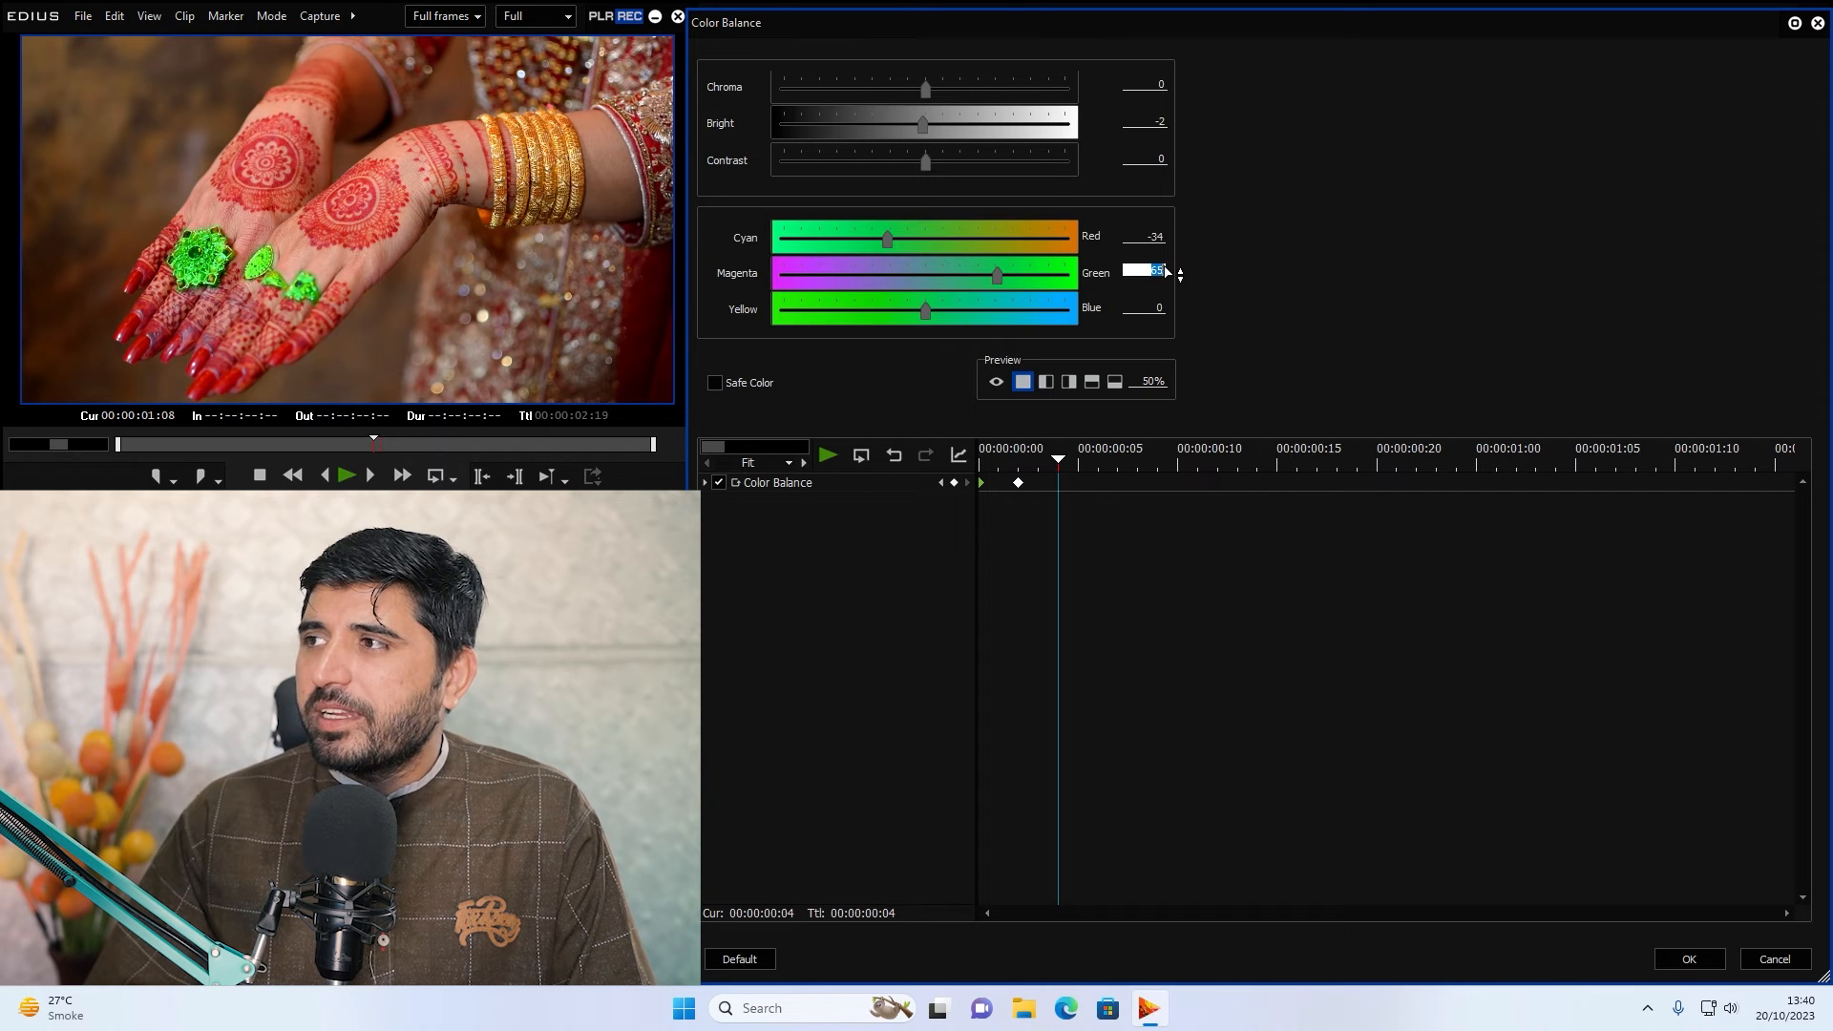
type("0")
left_click(1162, 237)
left_click_drag(926, 244, 1010, 243)
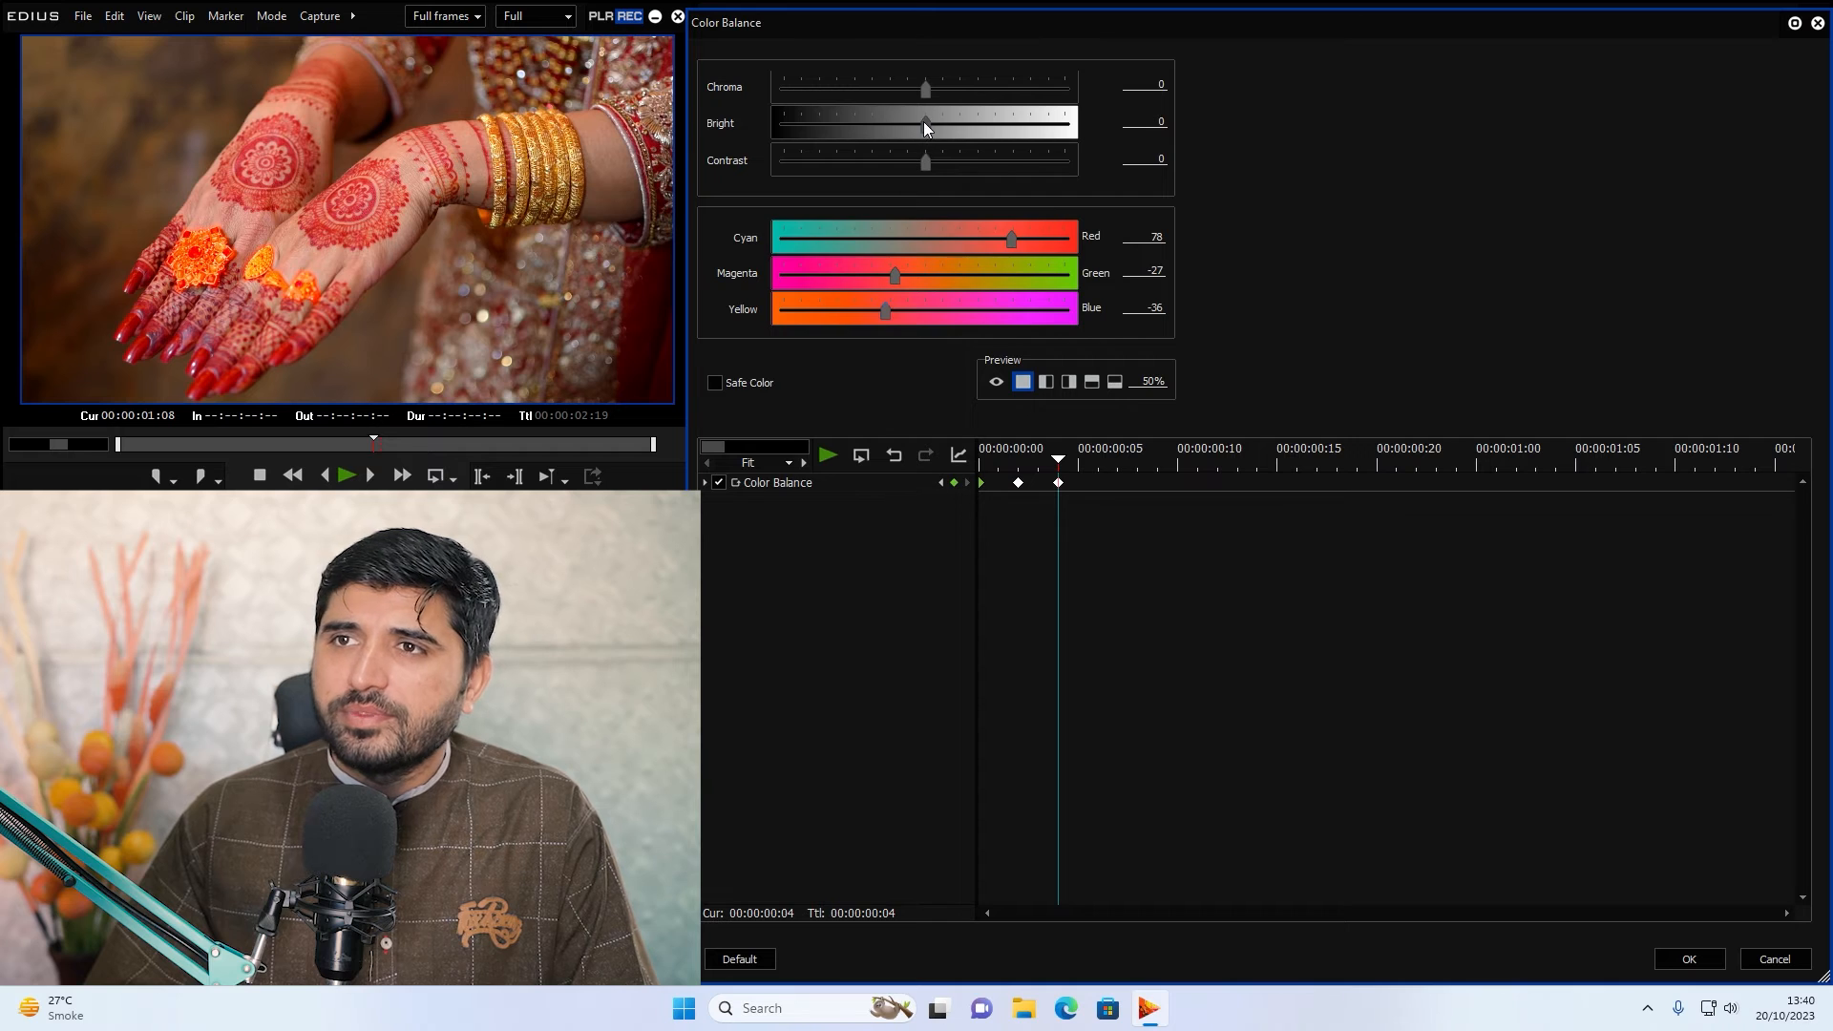
left_click_drag(924, 123, 902, 125)
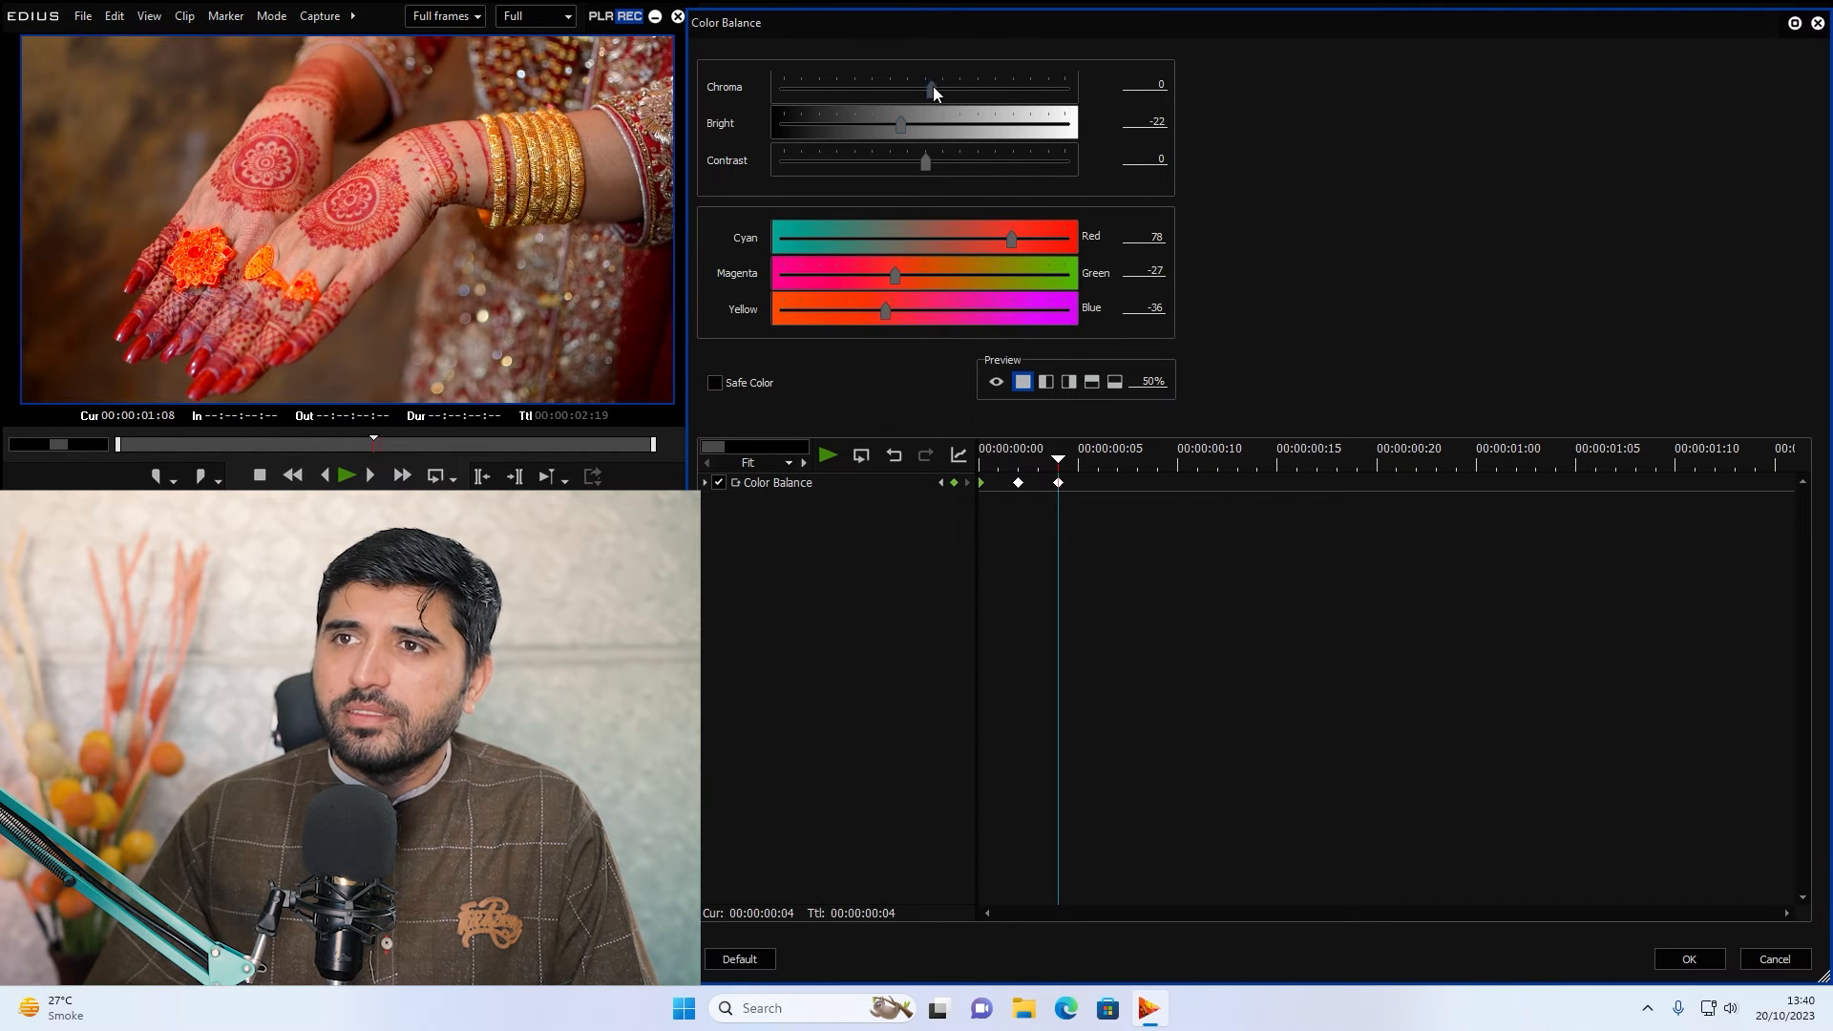
left_click_drag(908, 91, 904, 91)
At frame 6, turn the rings blue with Red -47, Green 0, Blue 85, Chroma 8 and Bright -33.
left_click(1098, 466)
type("0")
left_click(1157, 273)
type("0")
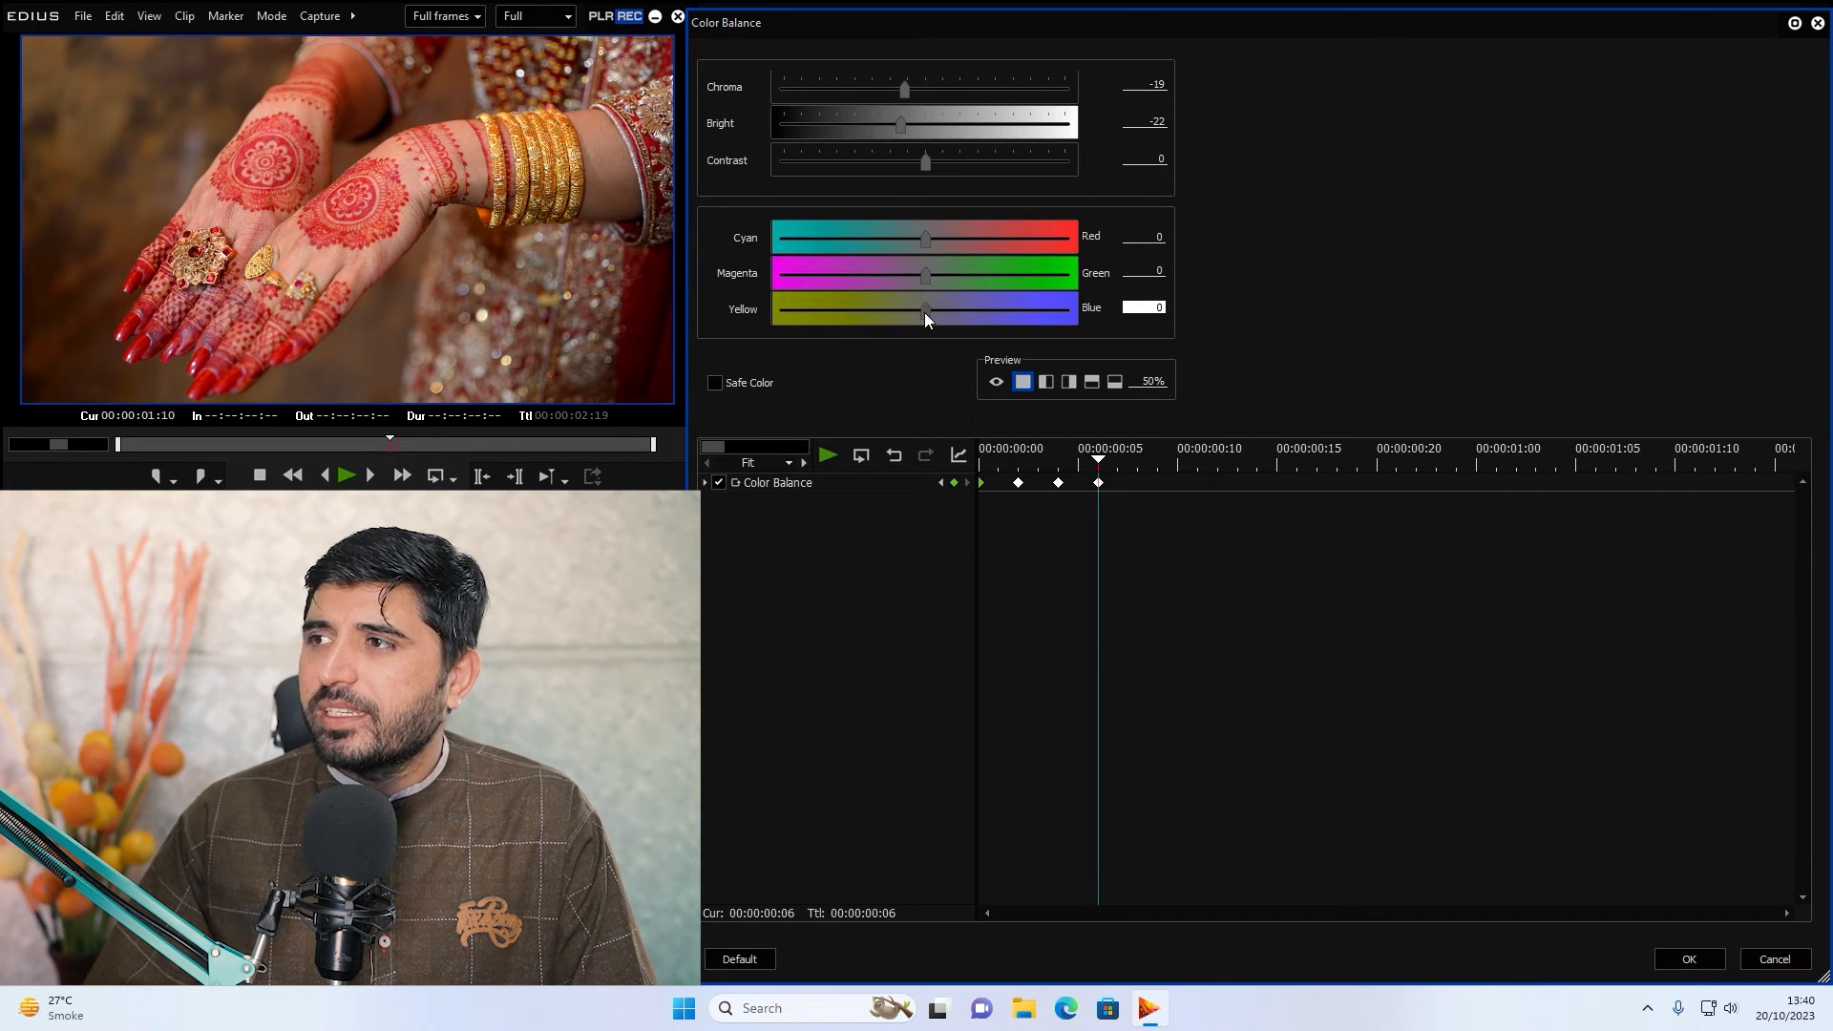
left_click_drag(1016, 315, 1020, 315)
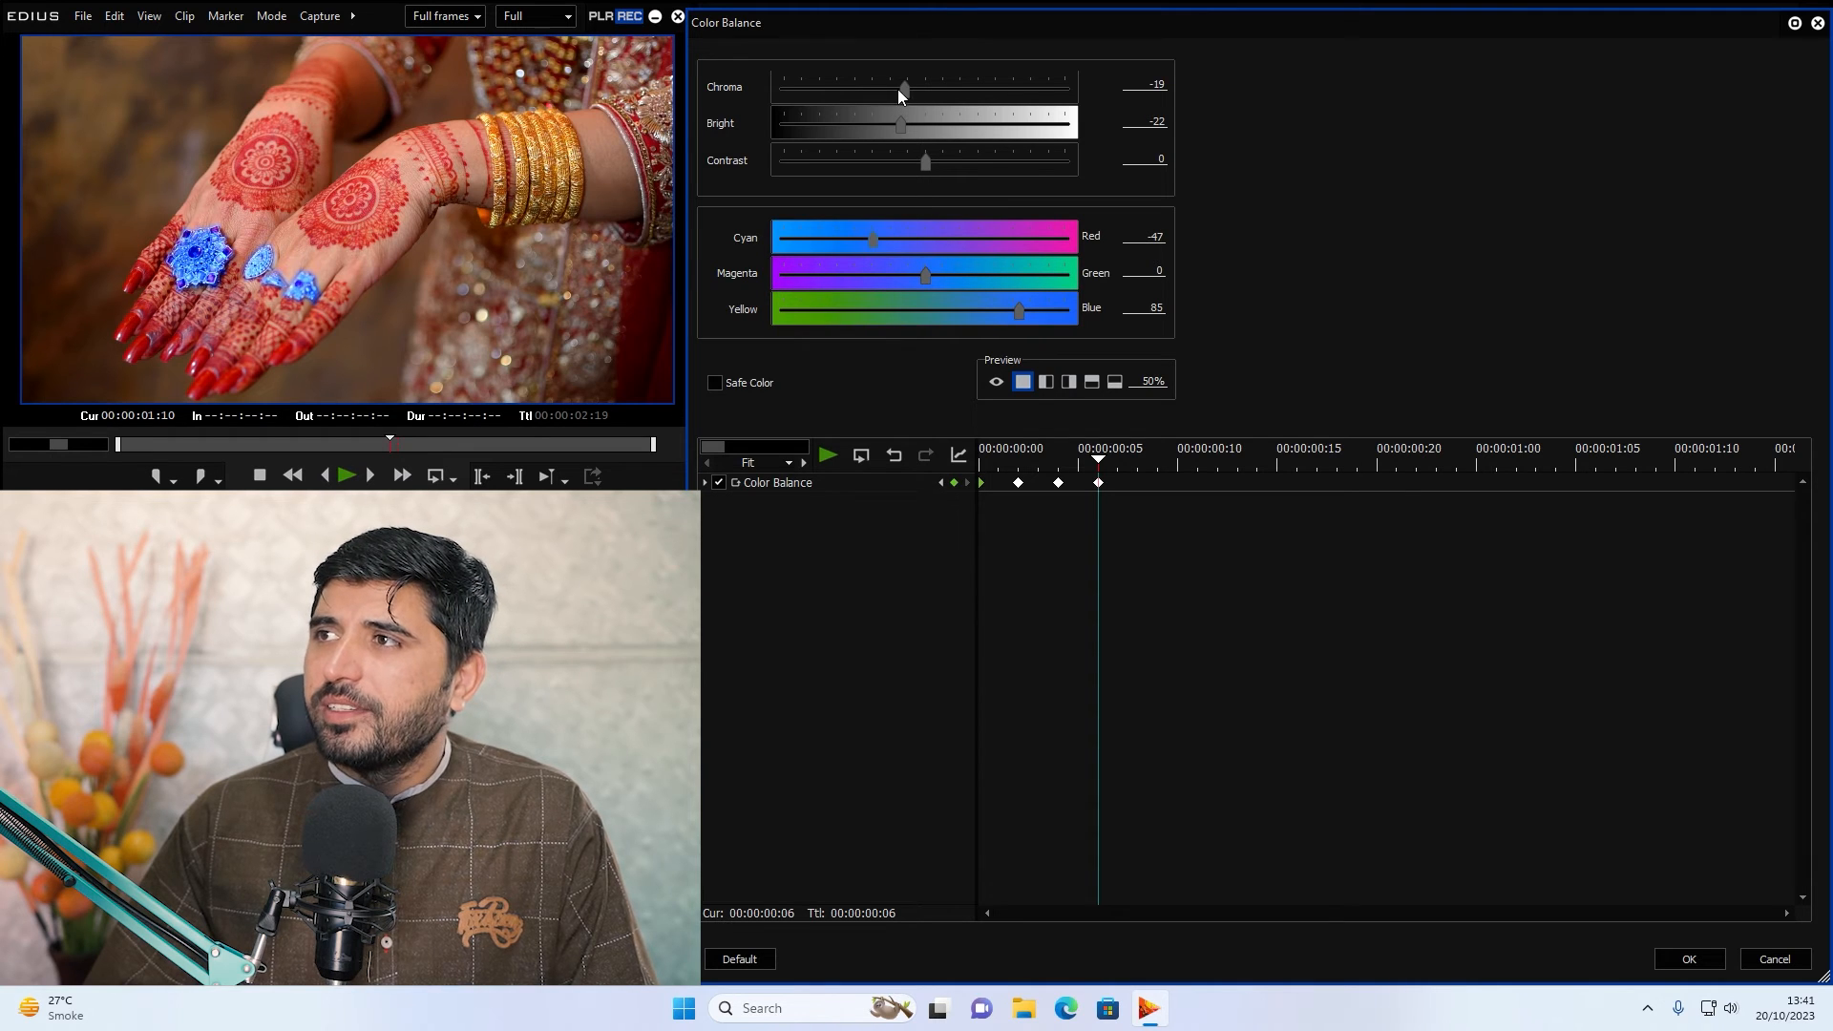
left_click_drag(903, 88, 888, 125)
Copy the four colour keyframes, paste them repeatedly along the rest of the clip and apply the filter settings.
left_click(1136, 553)
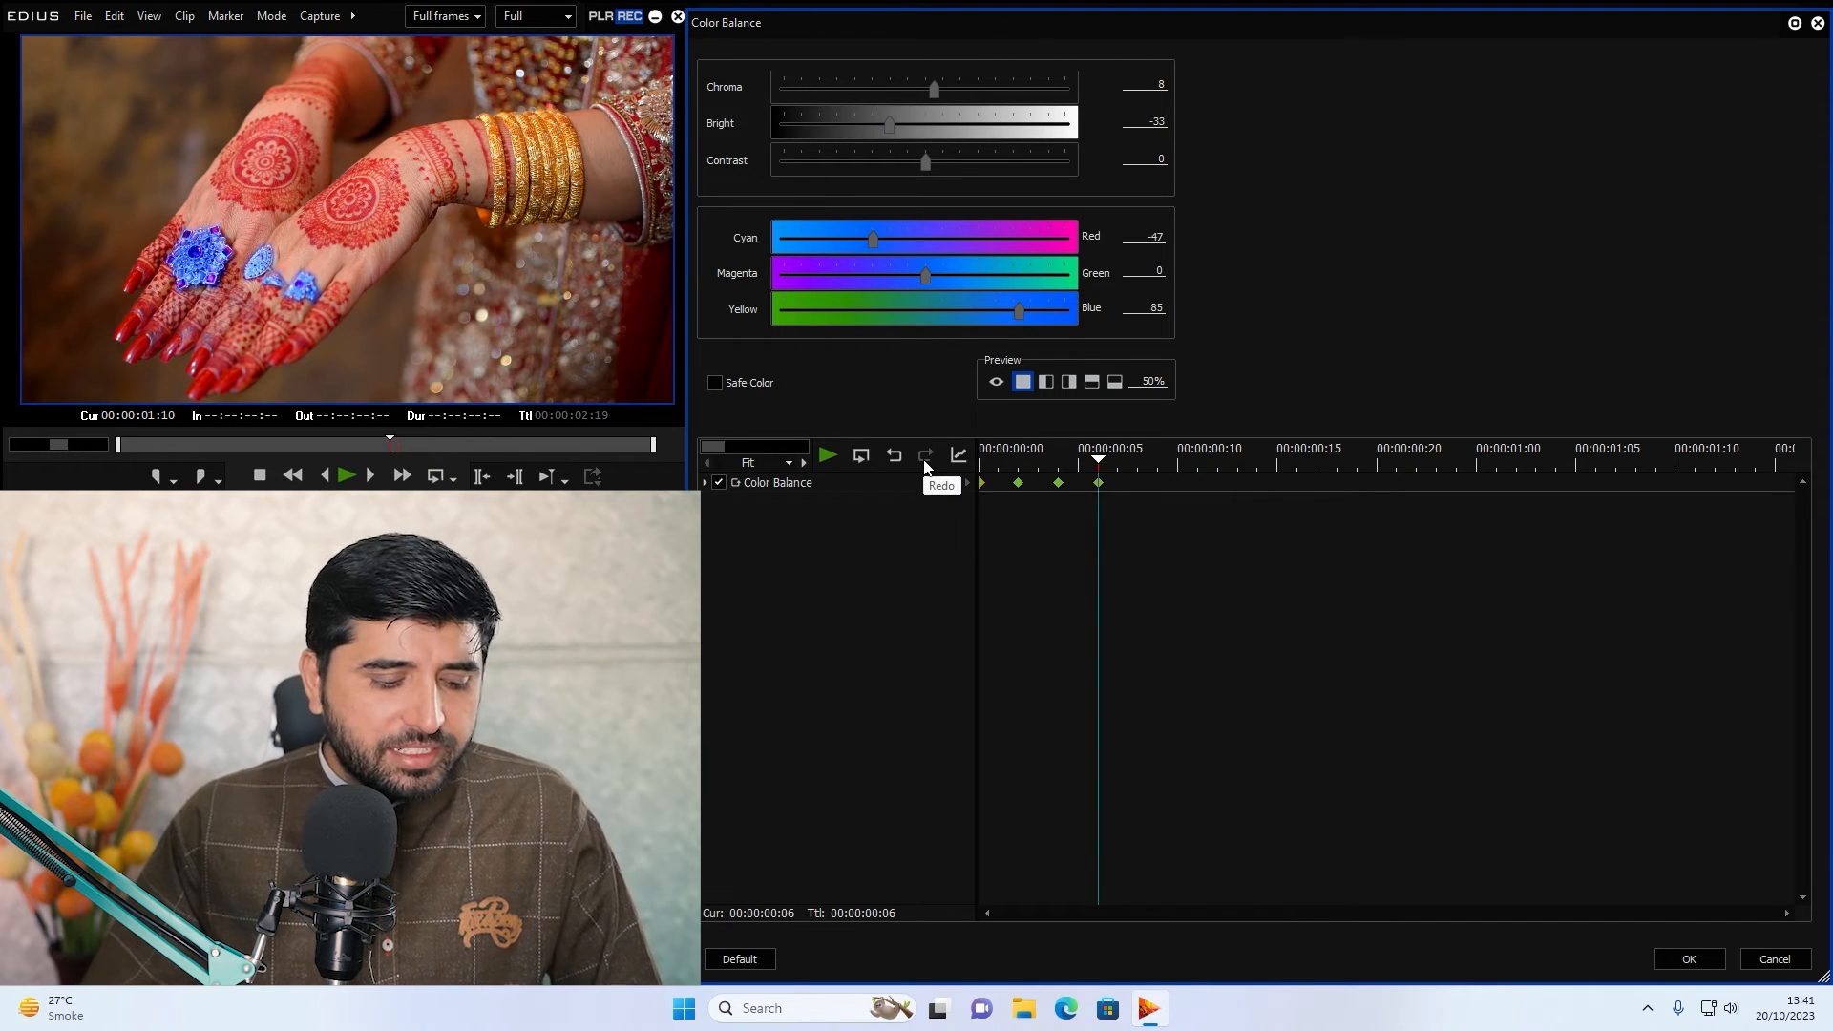
left_click(1138, 468)
key("ctrl+v")
left_click_drag(1388, 635, 670, 366)
left_click_drag(1269, 462, 1297, 465)
key("ctrl+v")
left_click_drag(1571, 466, 1476, 464)
key("ctrl+v")
left_click(1637, 457)
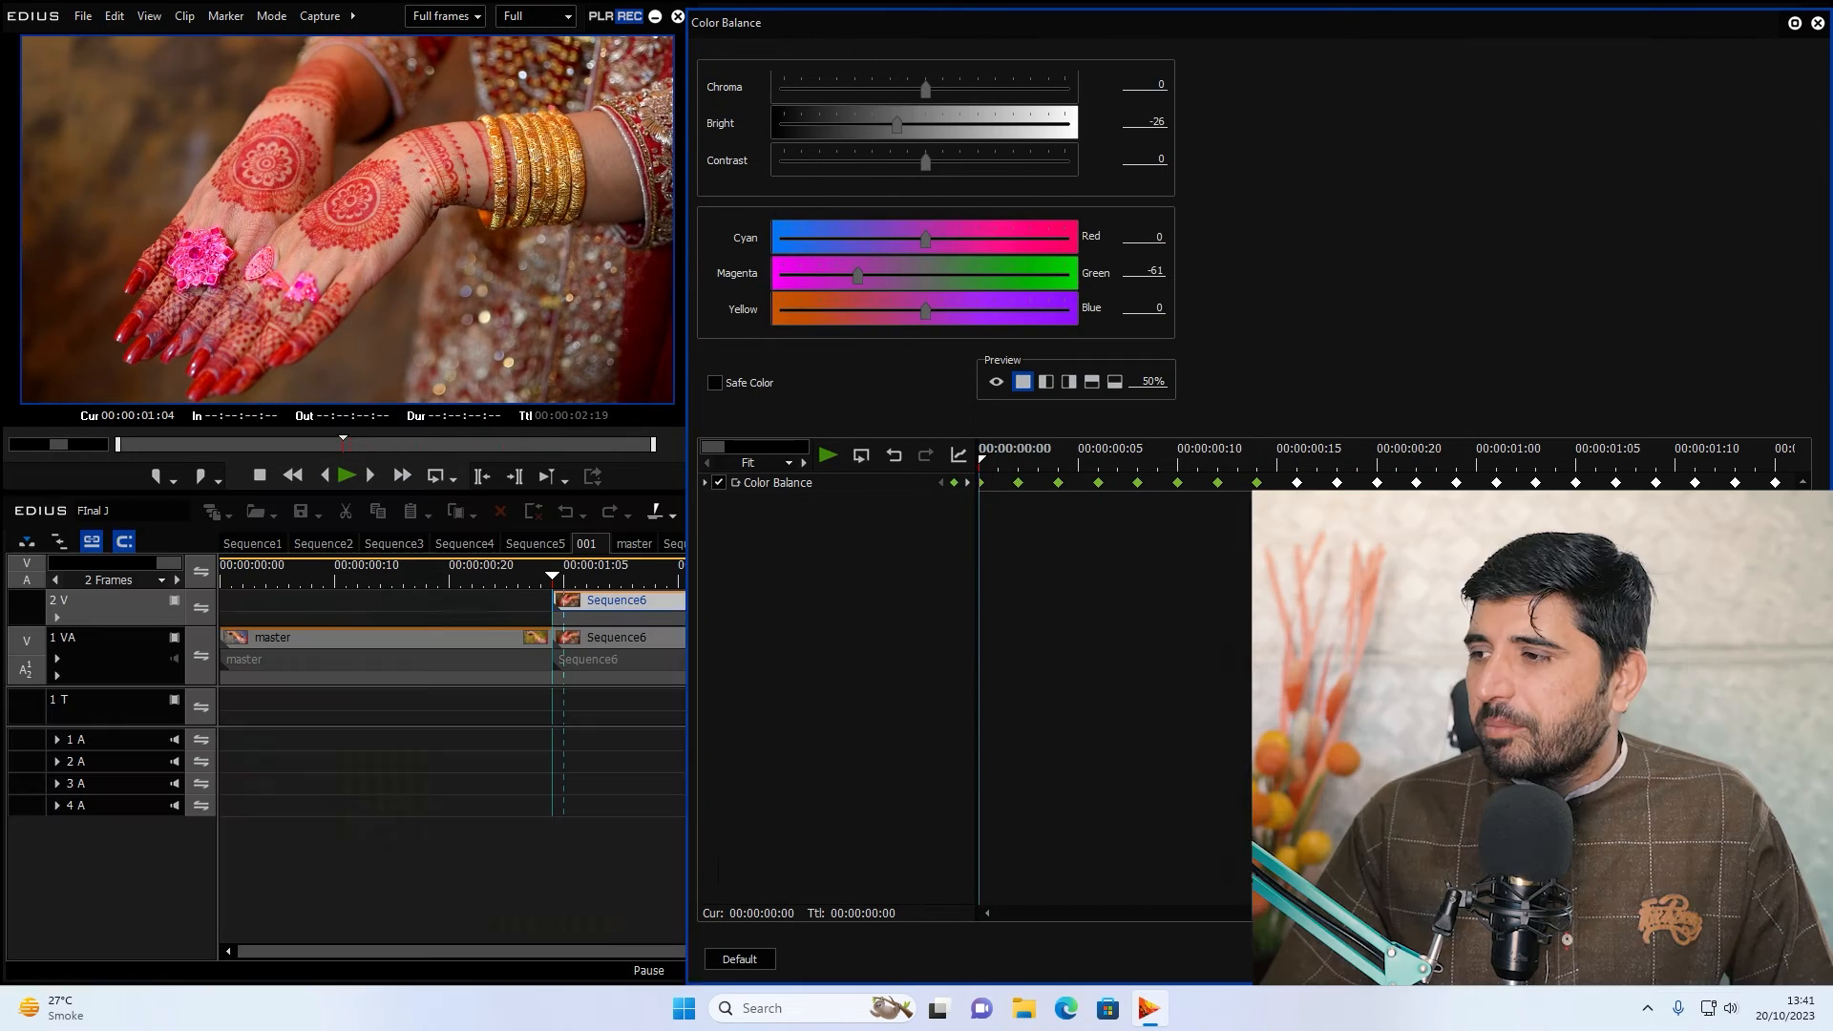
left_click(1689, 958)
Play the Sequence6 clip on the timeline to check how fast the ring colours change.
key("space")
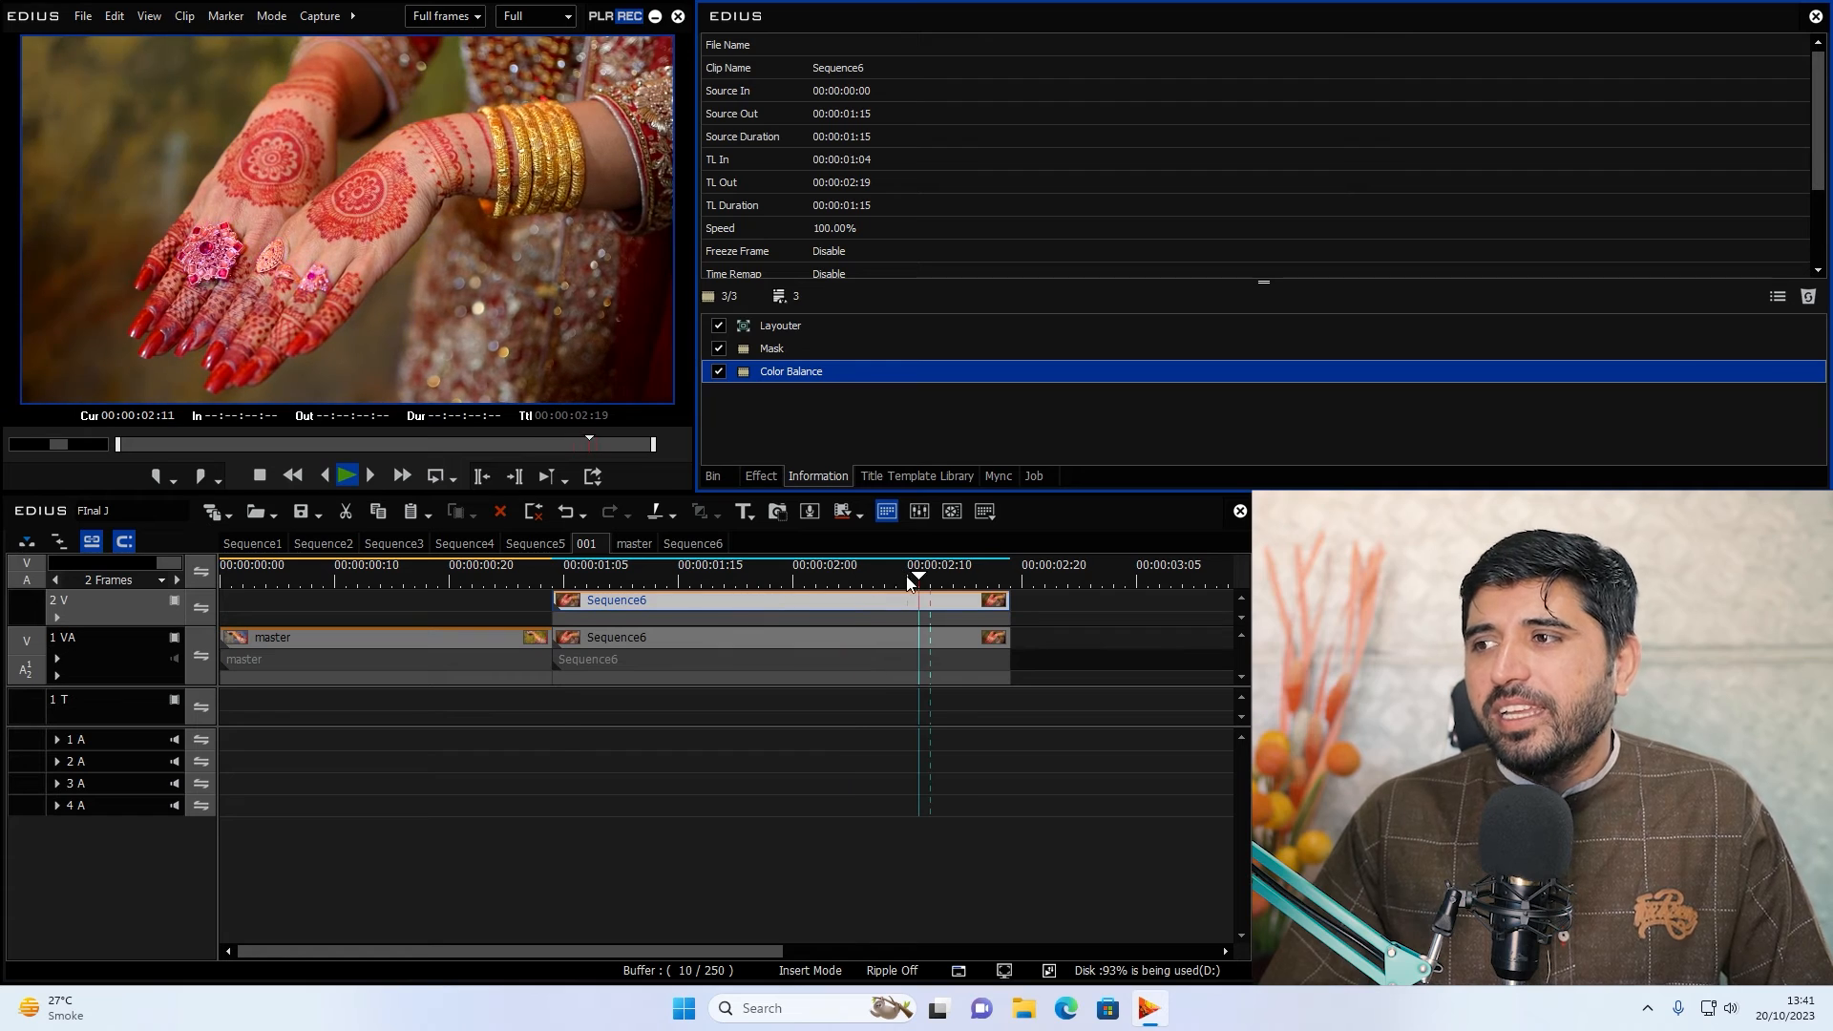
left_click(541, 585)
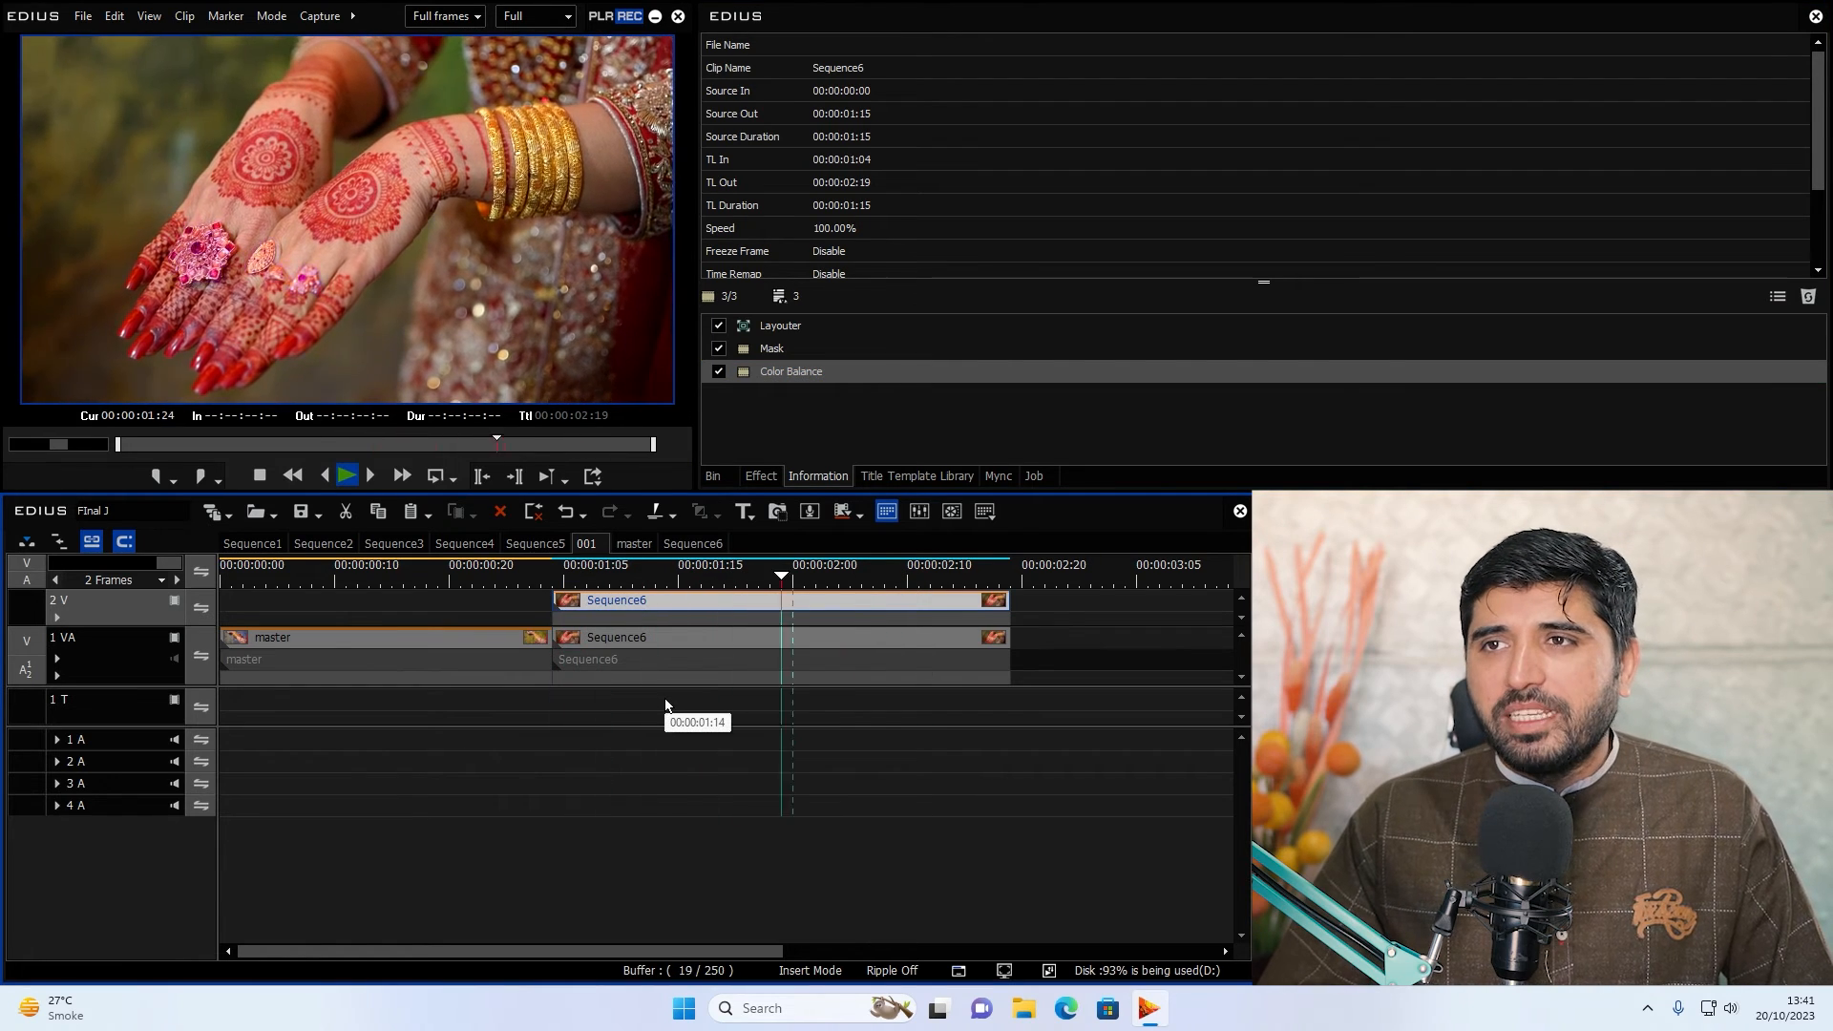
left_click(586, 570)
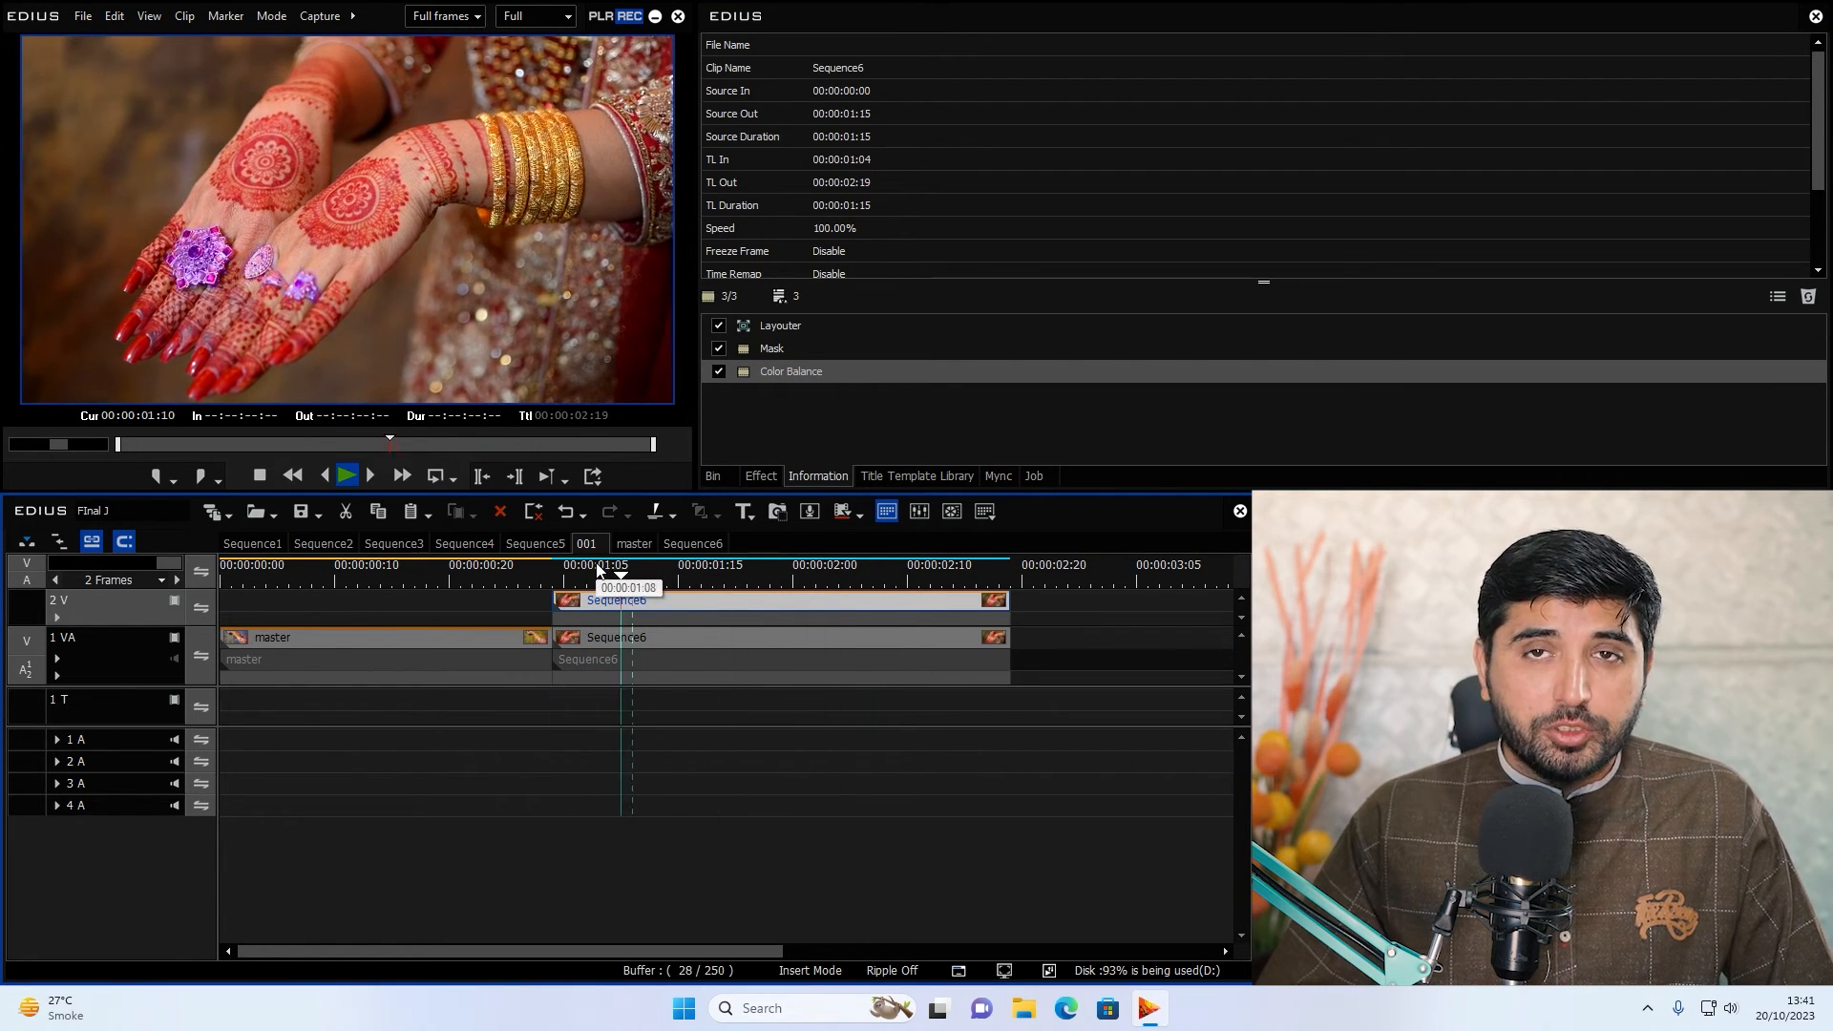
key("space")
Reopen the clip's Color Balance settings and delete all keyframes after the first four.
double_click(855, 371)
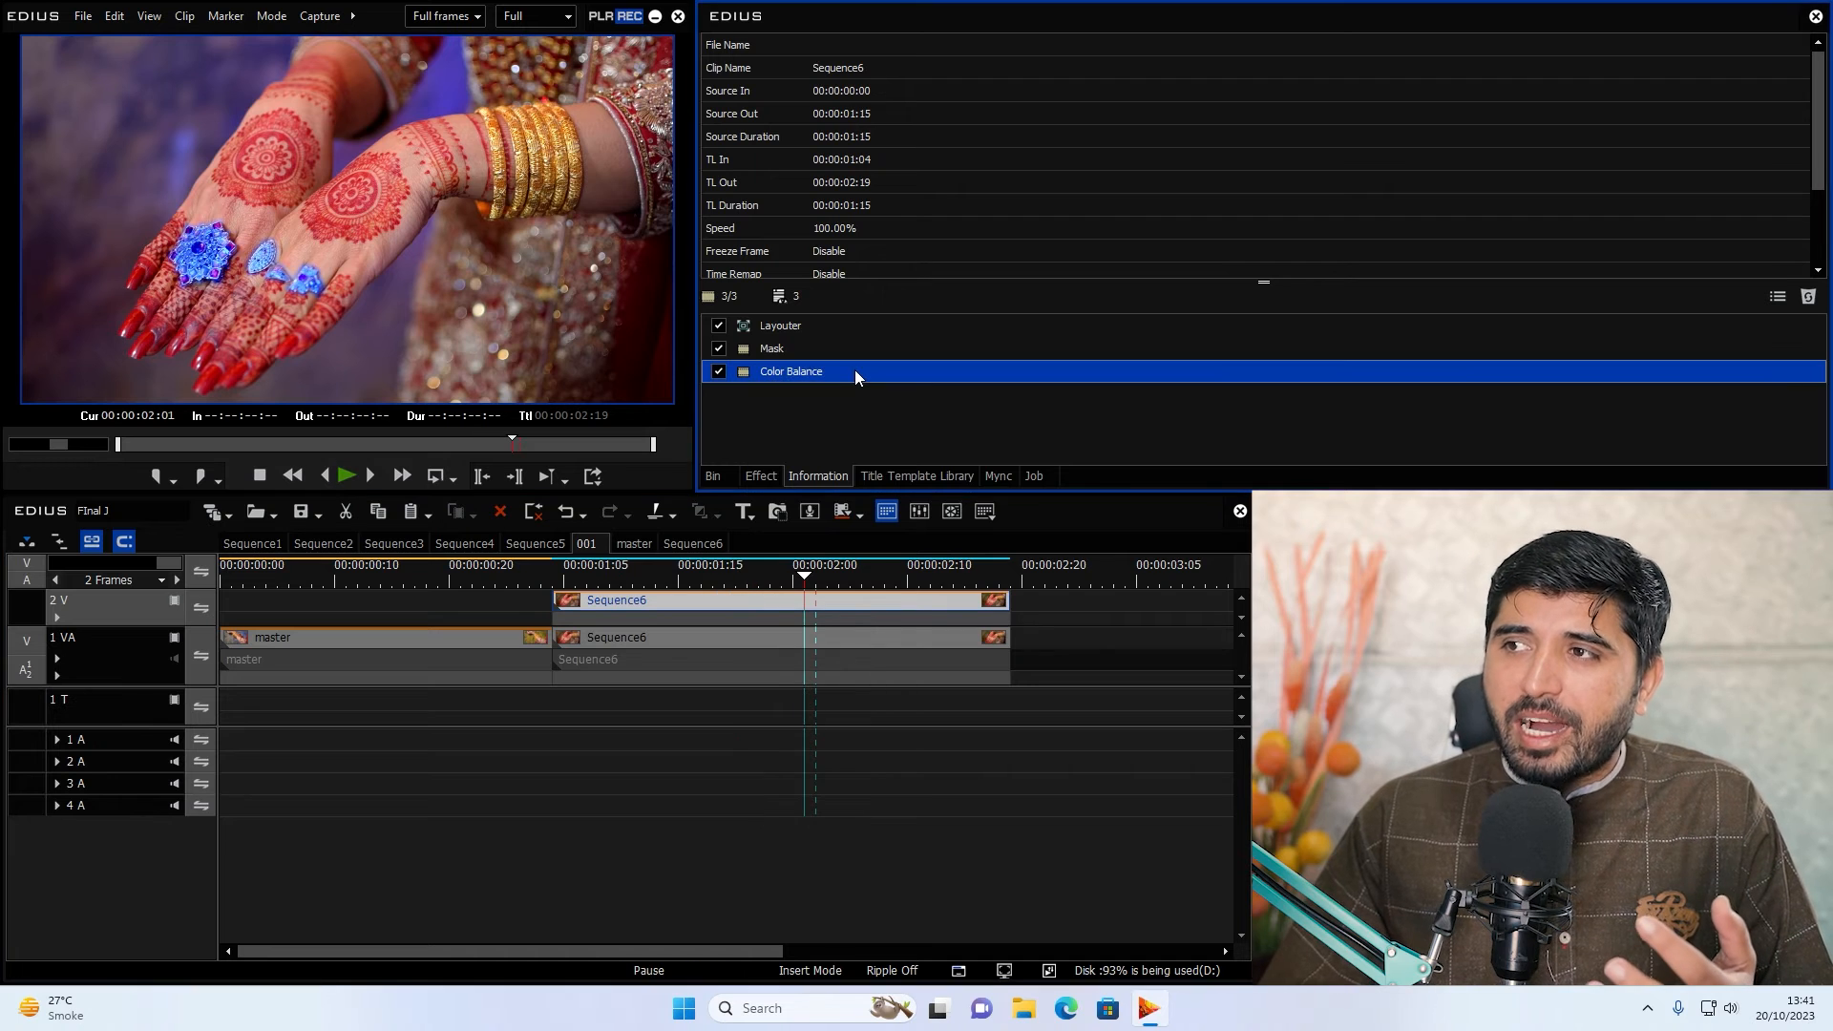
left_click_drag(1038, 460, 1097, 620)
left_click_drag(1141, 726, 1795, 475)
key("Delete")
Spread the four colour keyframes to frames 0, 4, 8 and 12 so the colours change every four frames.
left_click_drag(1265, 743, 1098, 483)
left_click(1021, 482)
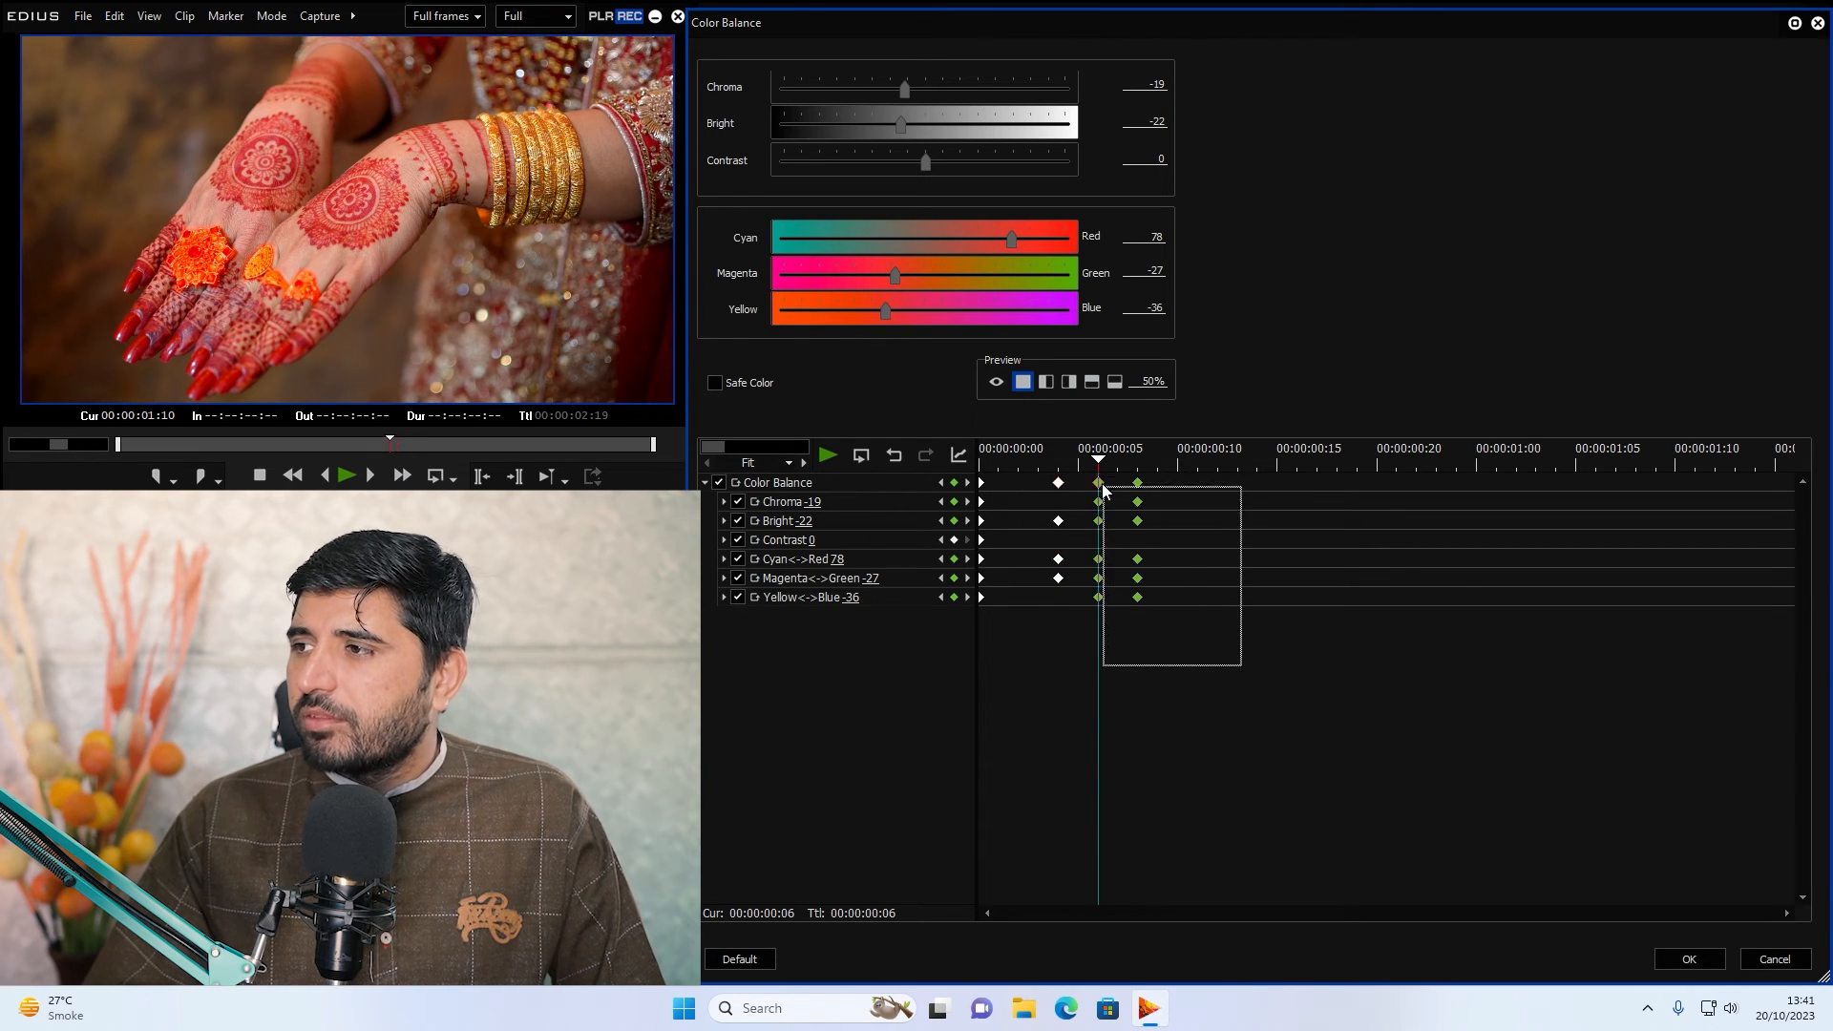
left_click_drag(1100, 490, 1217, 487)
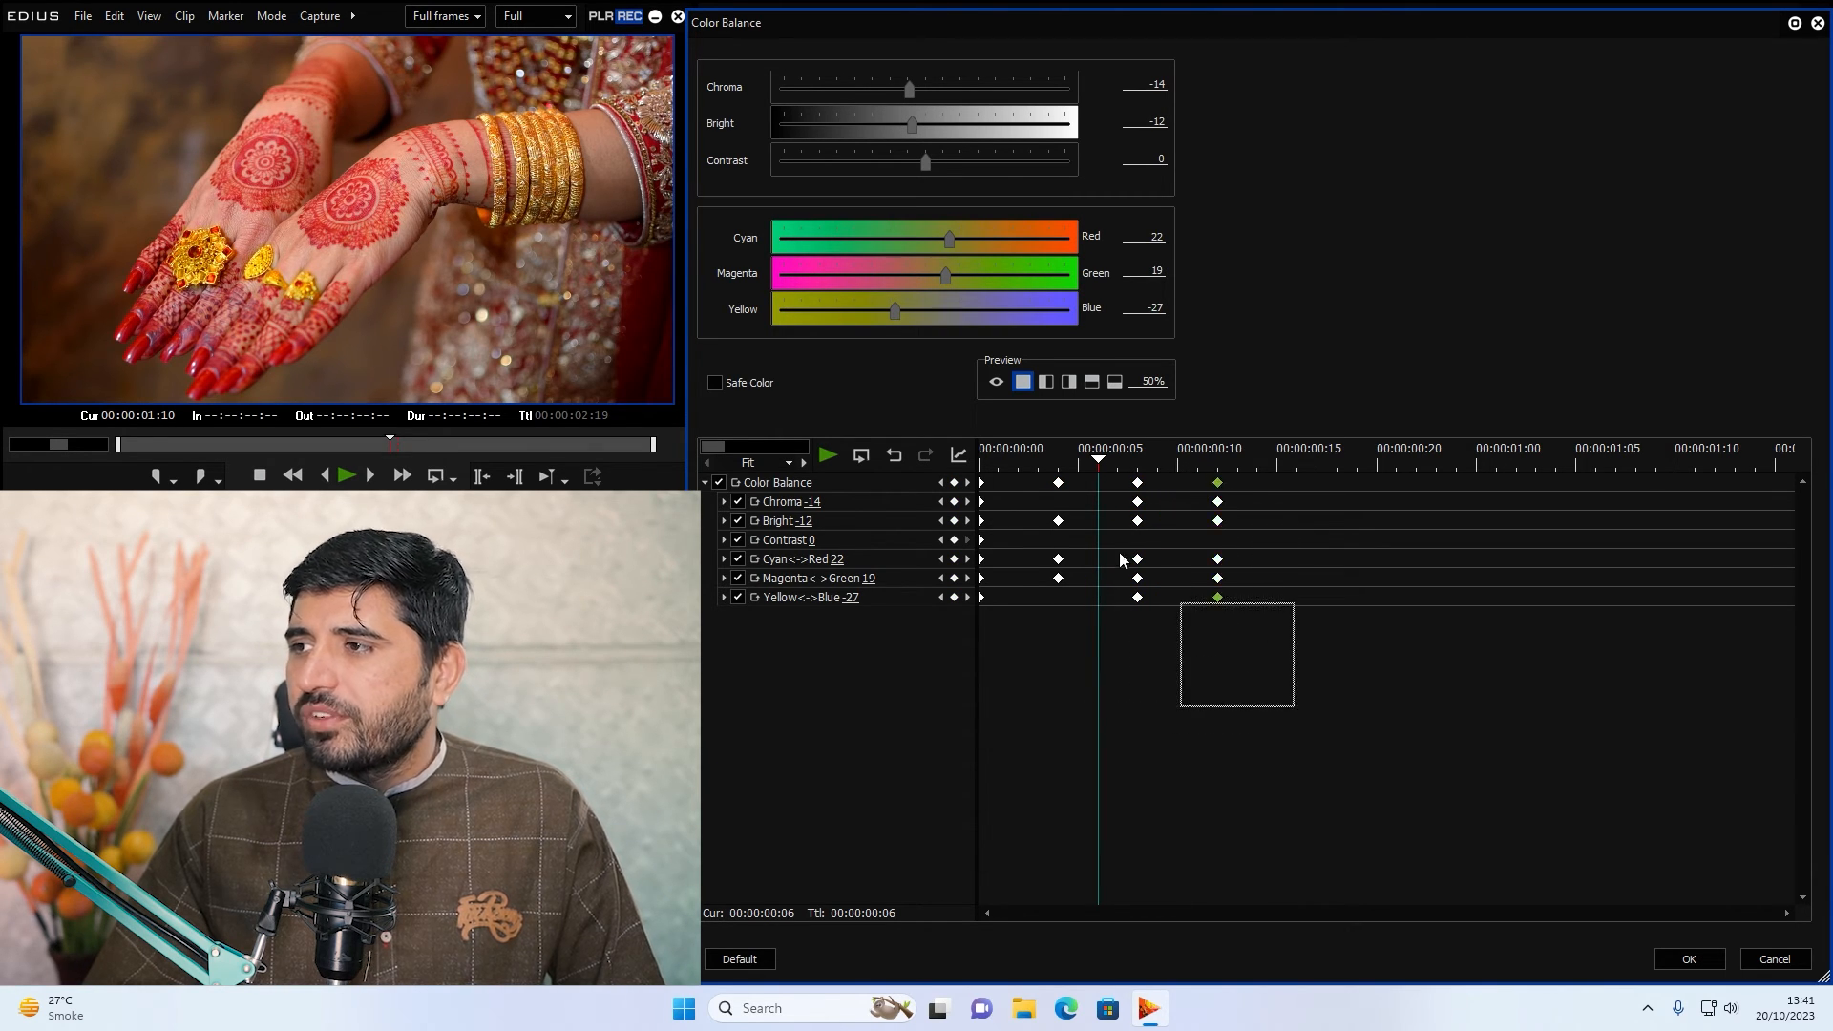
Paste a second set of the four colour keyframes starting at frame 16 and apply the filter settings.
left_click(1310, 466)
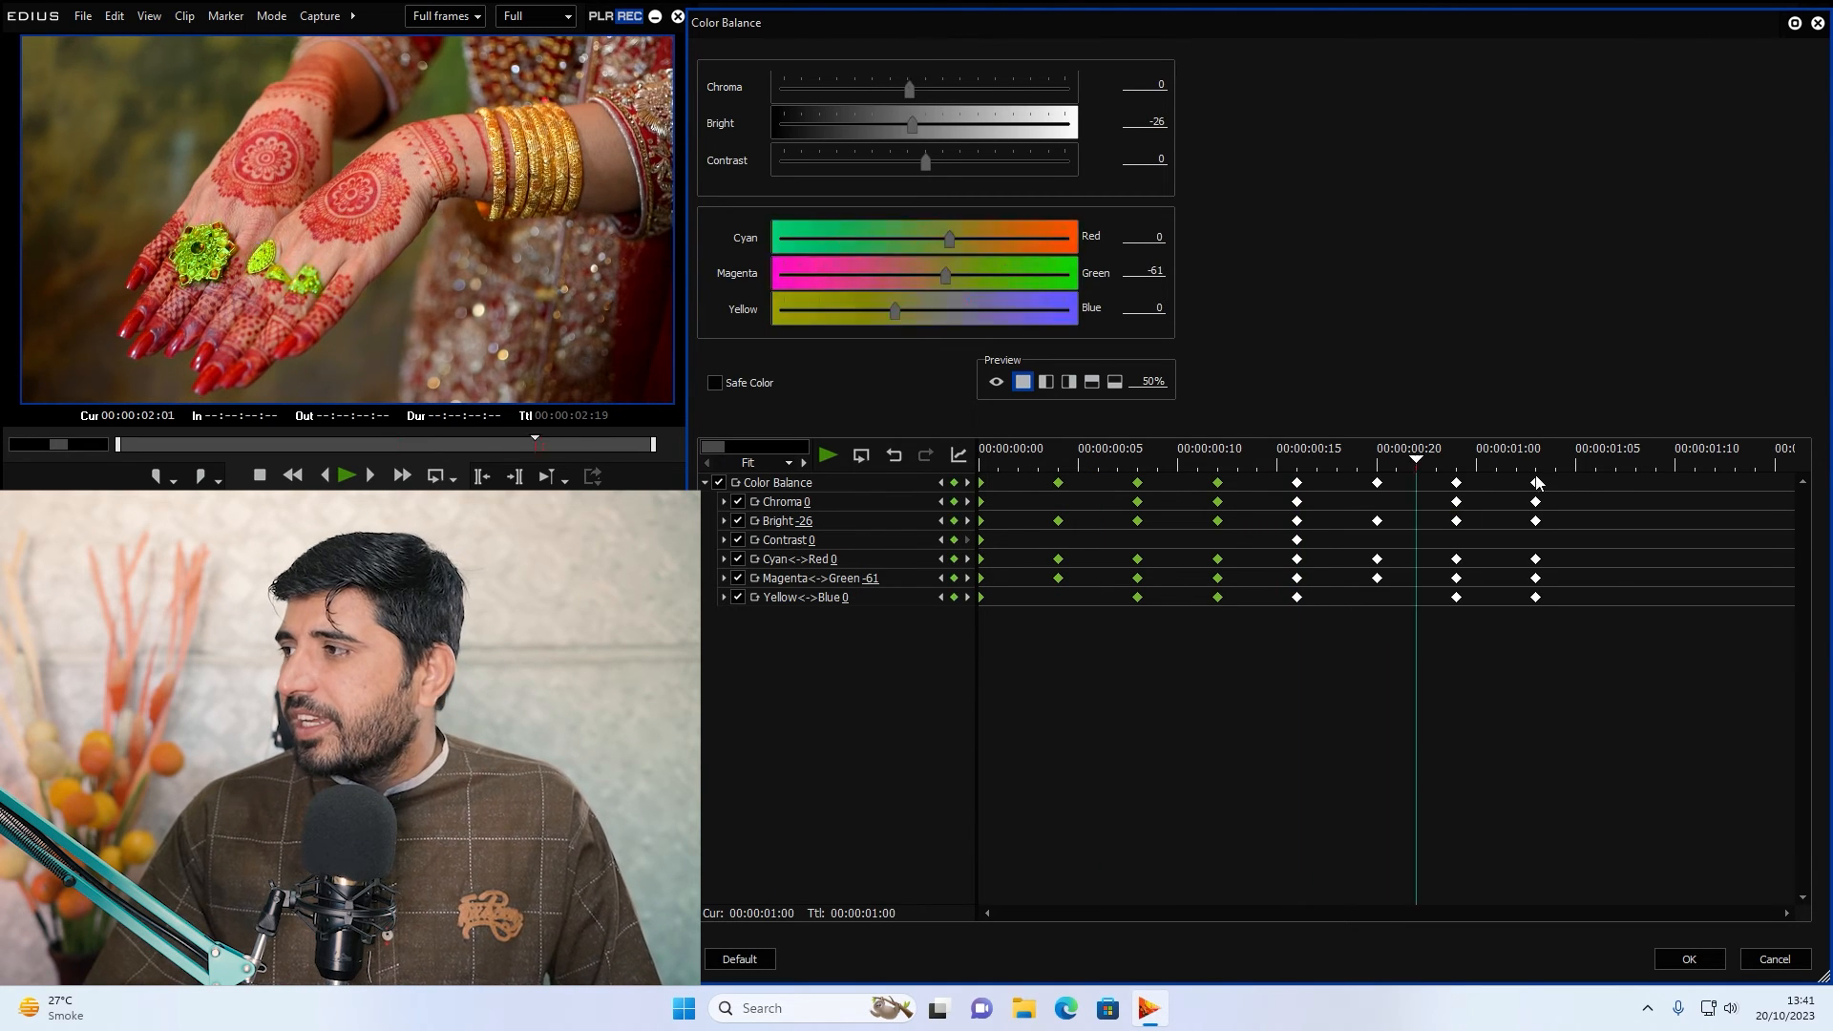
left_click(1619, 486)
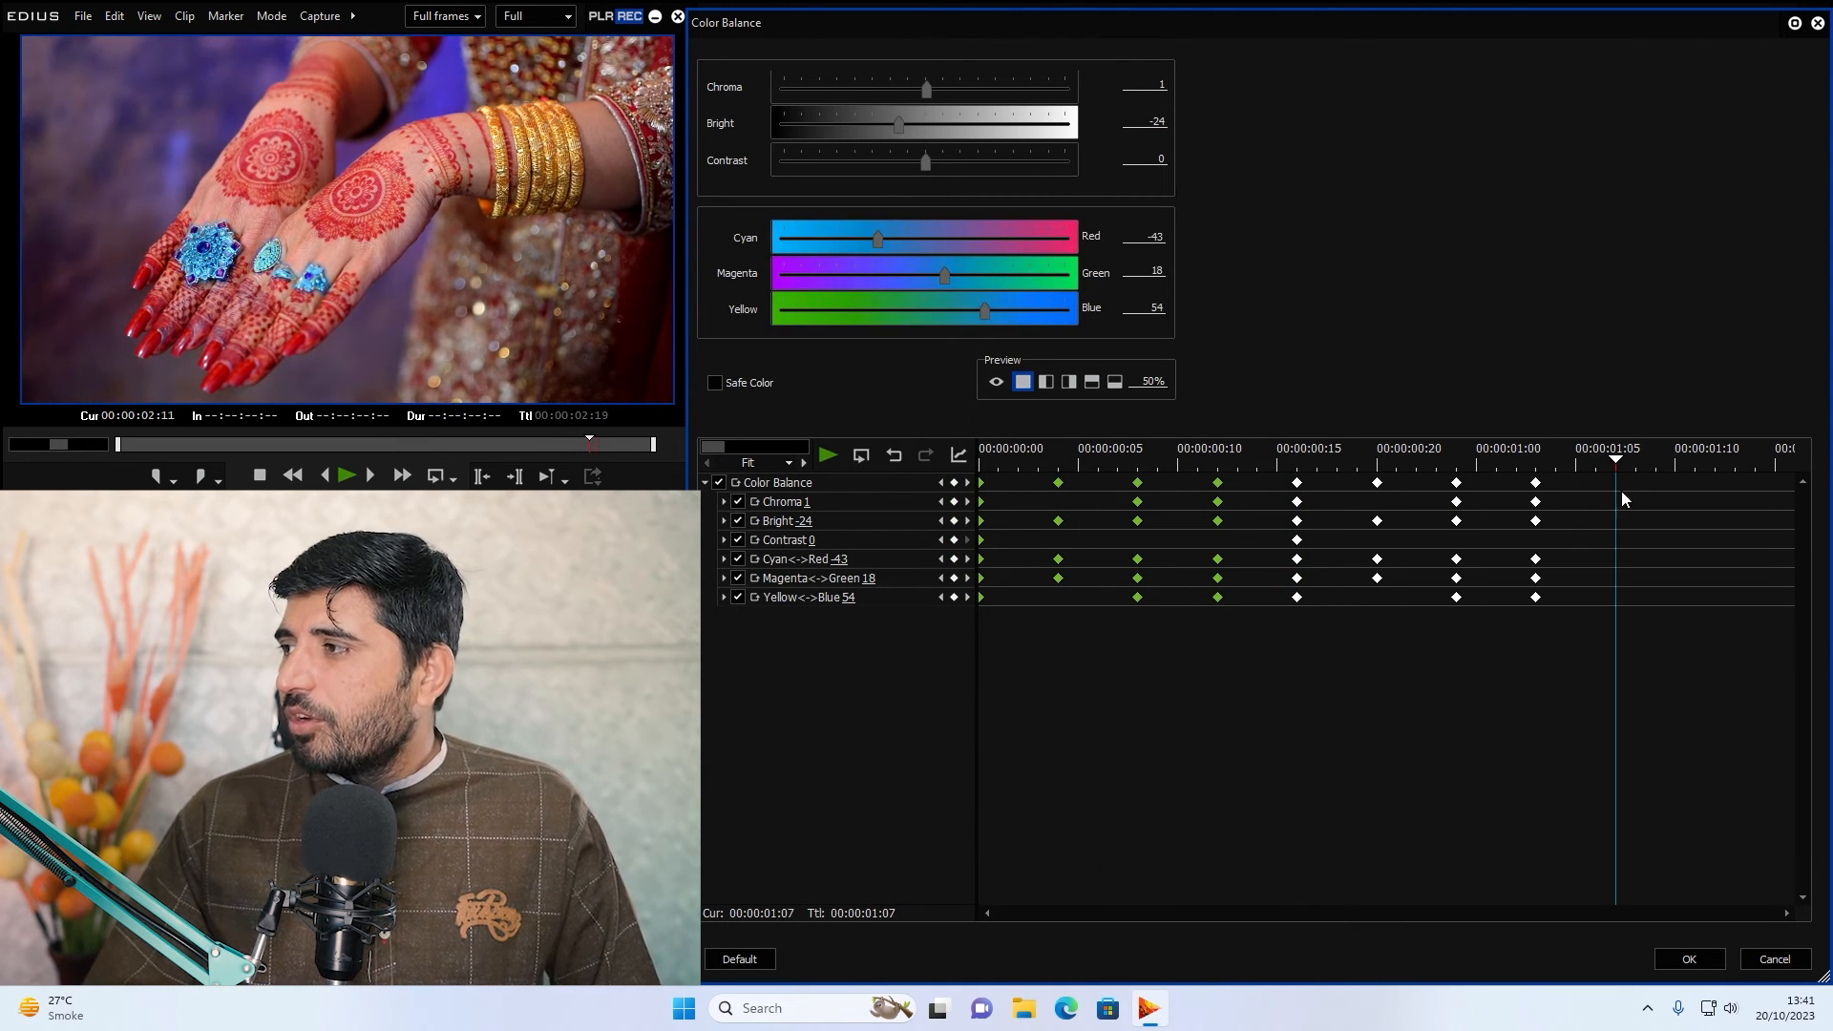
left_click(1689, 959)
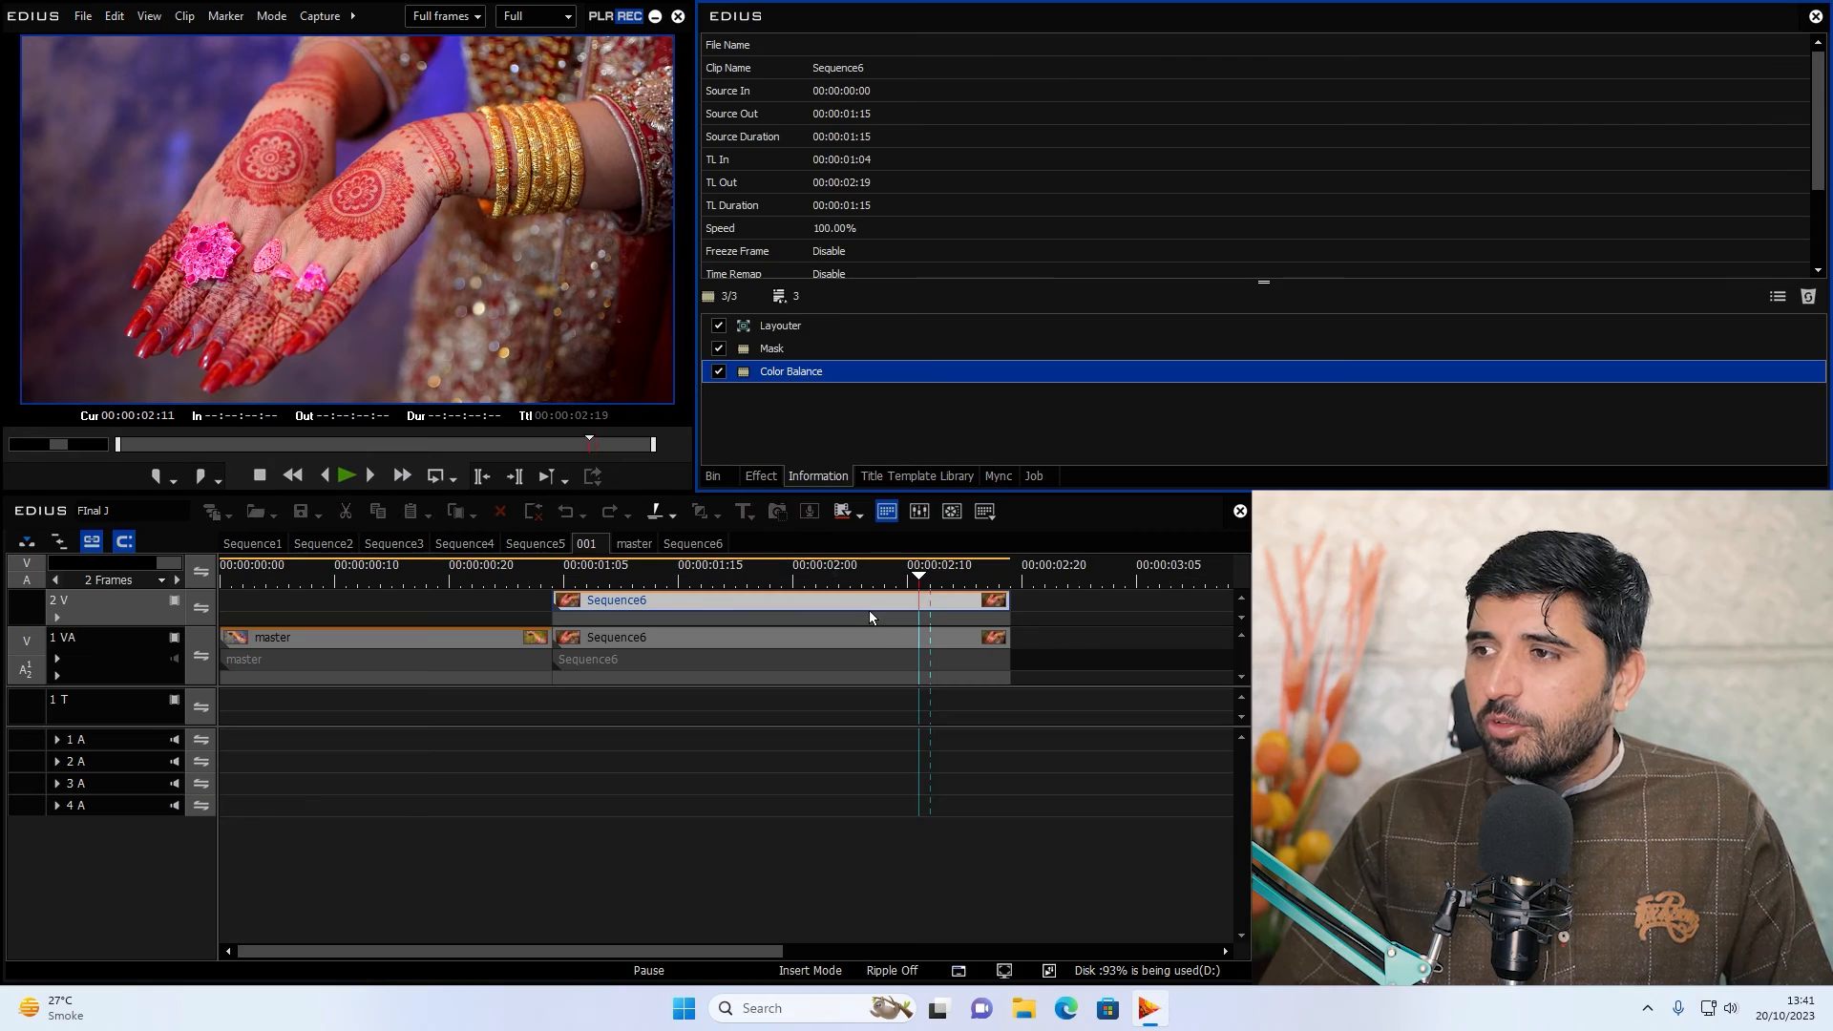
Play the edited sequence from its start and review the slower ring colour changes.
left_click_drag(763, 572, 552, 570)
key("space")
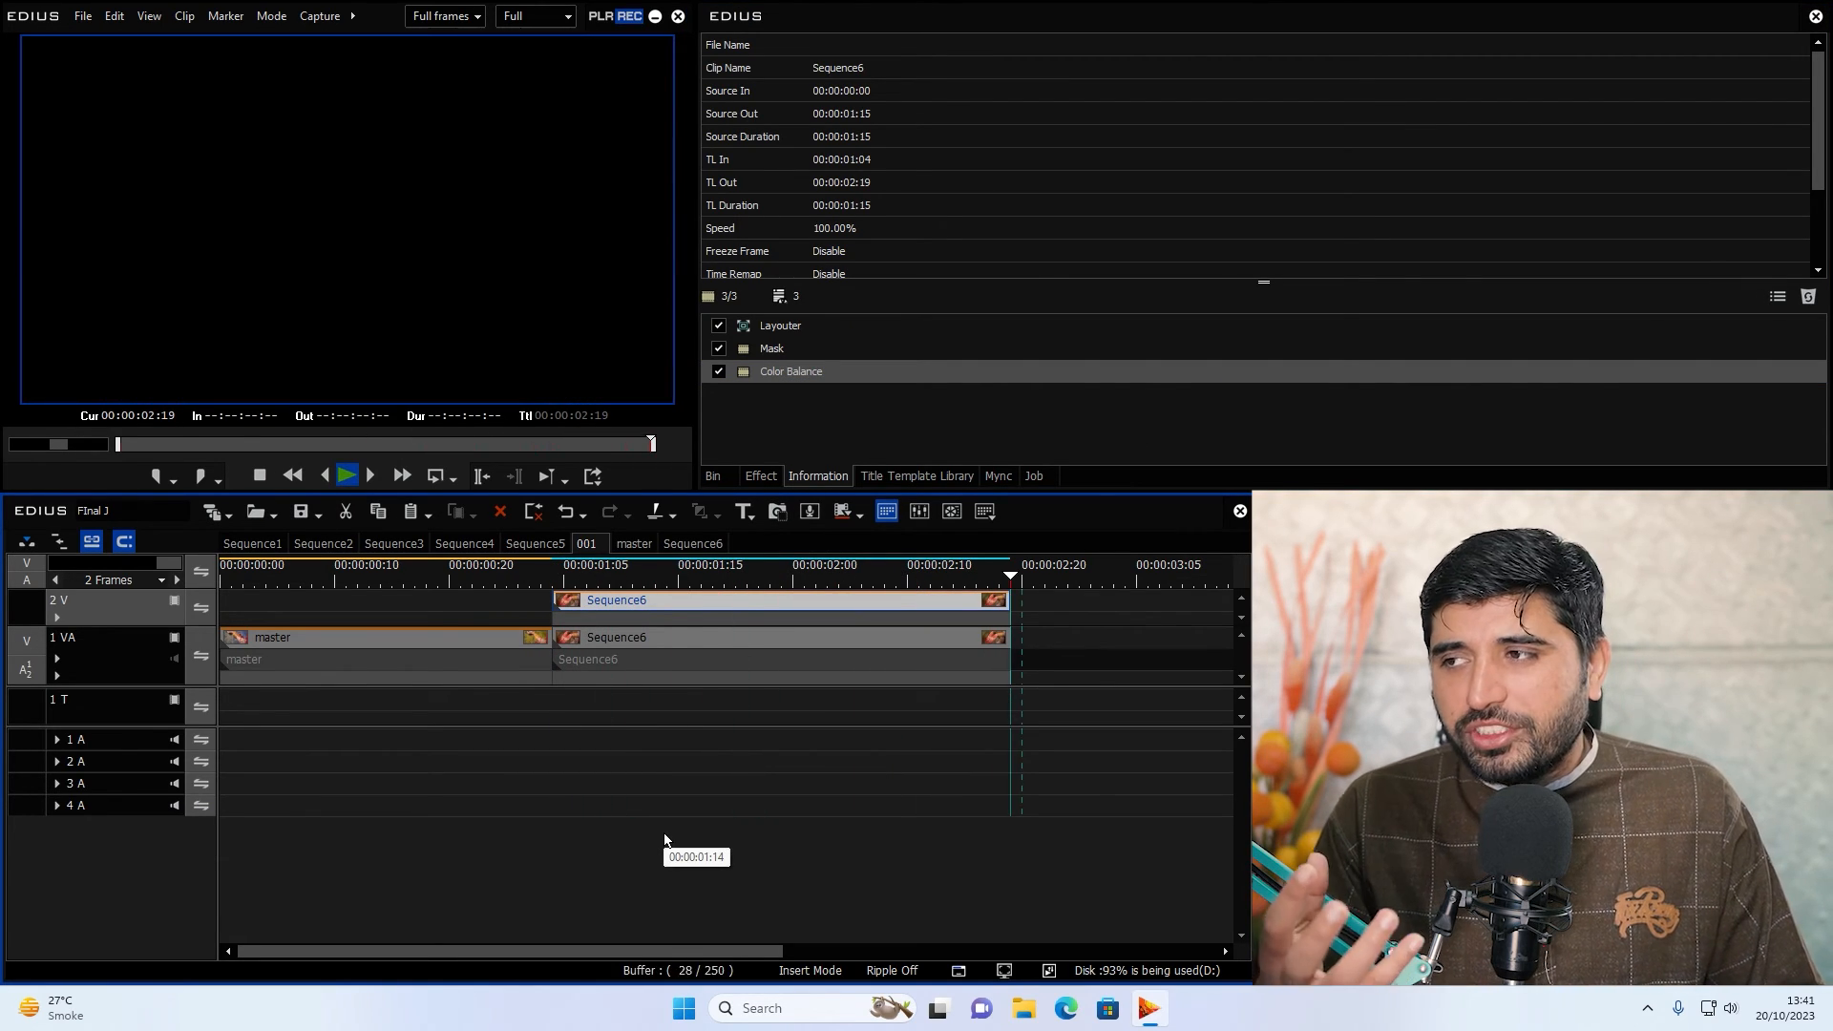
key("Home")
key("space")
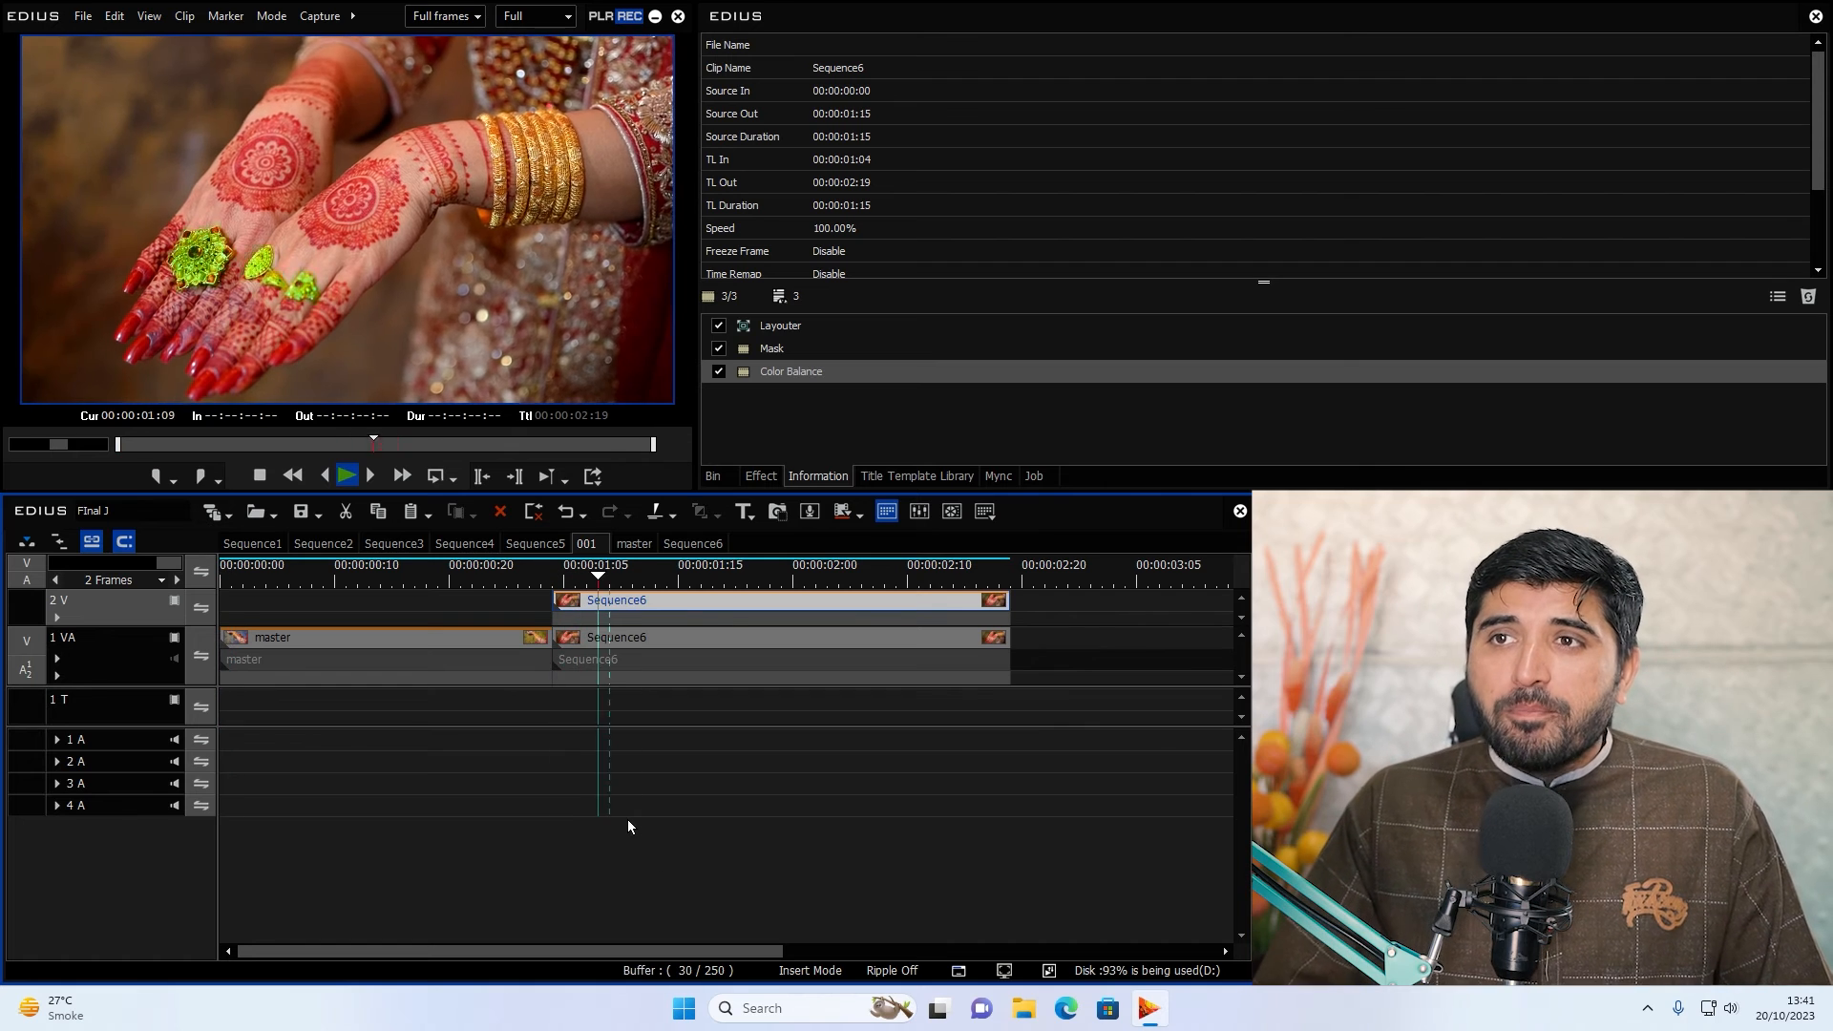
scroll(736, 739, "down", 1)
left_click(472, 577)
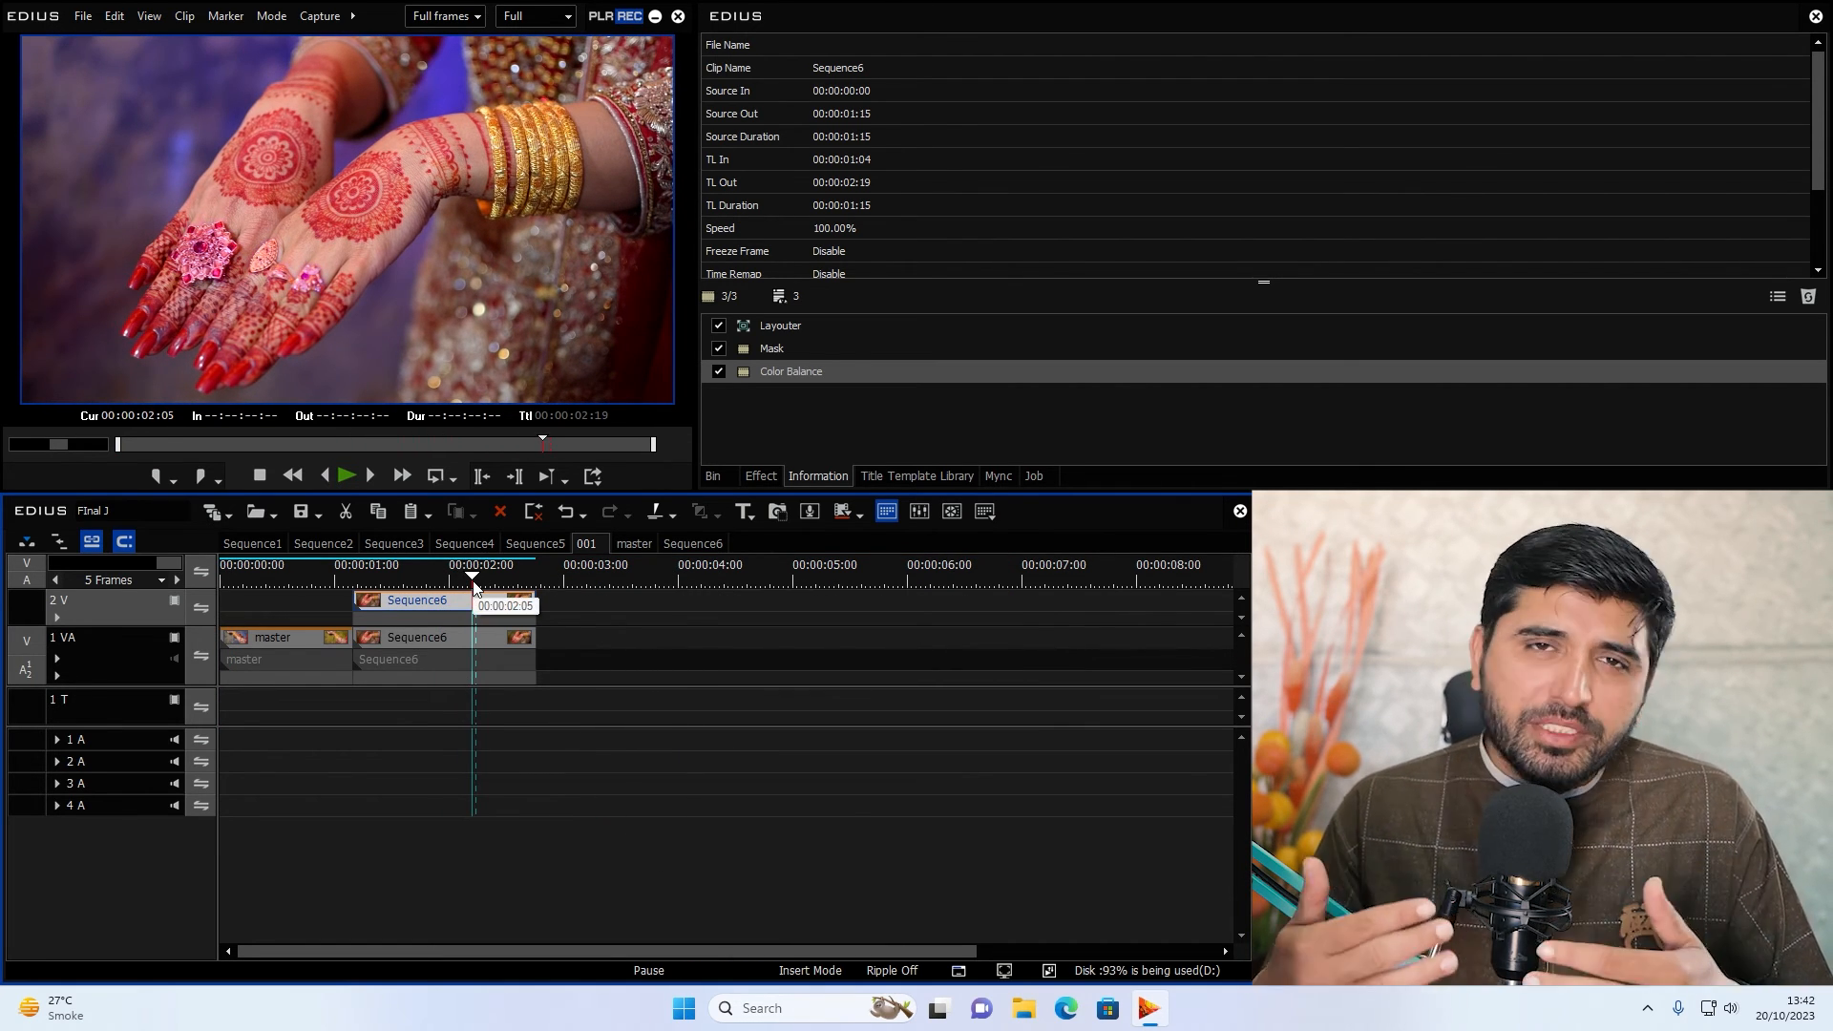
Open Sequence1 and examine the masked Sequence4 clips on tracks 2V, 3V and 4V that recolour the necklace and each earring.
left_click(252, 543)
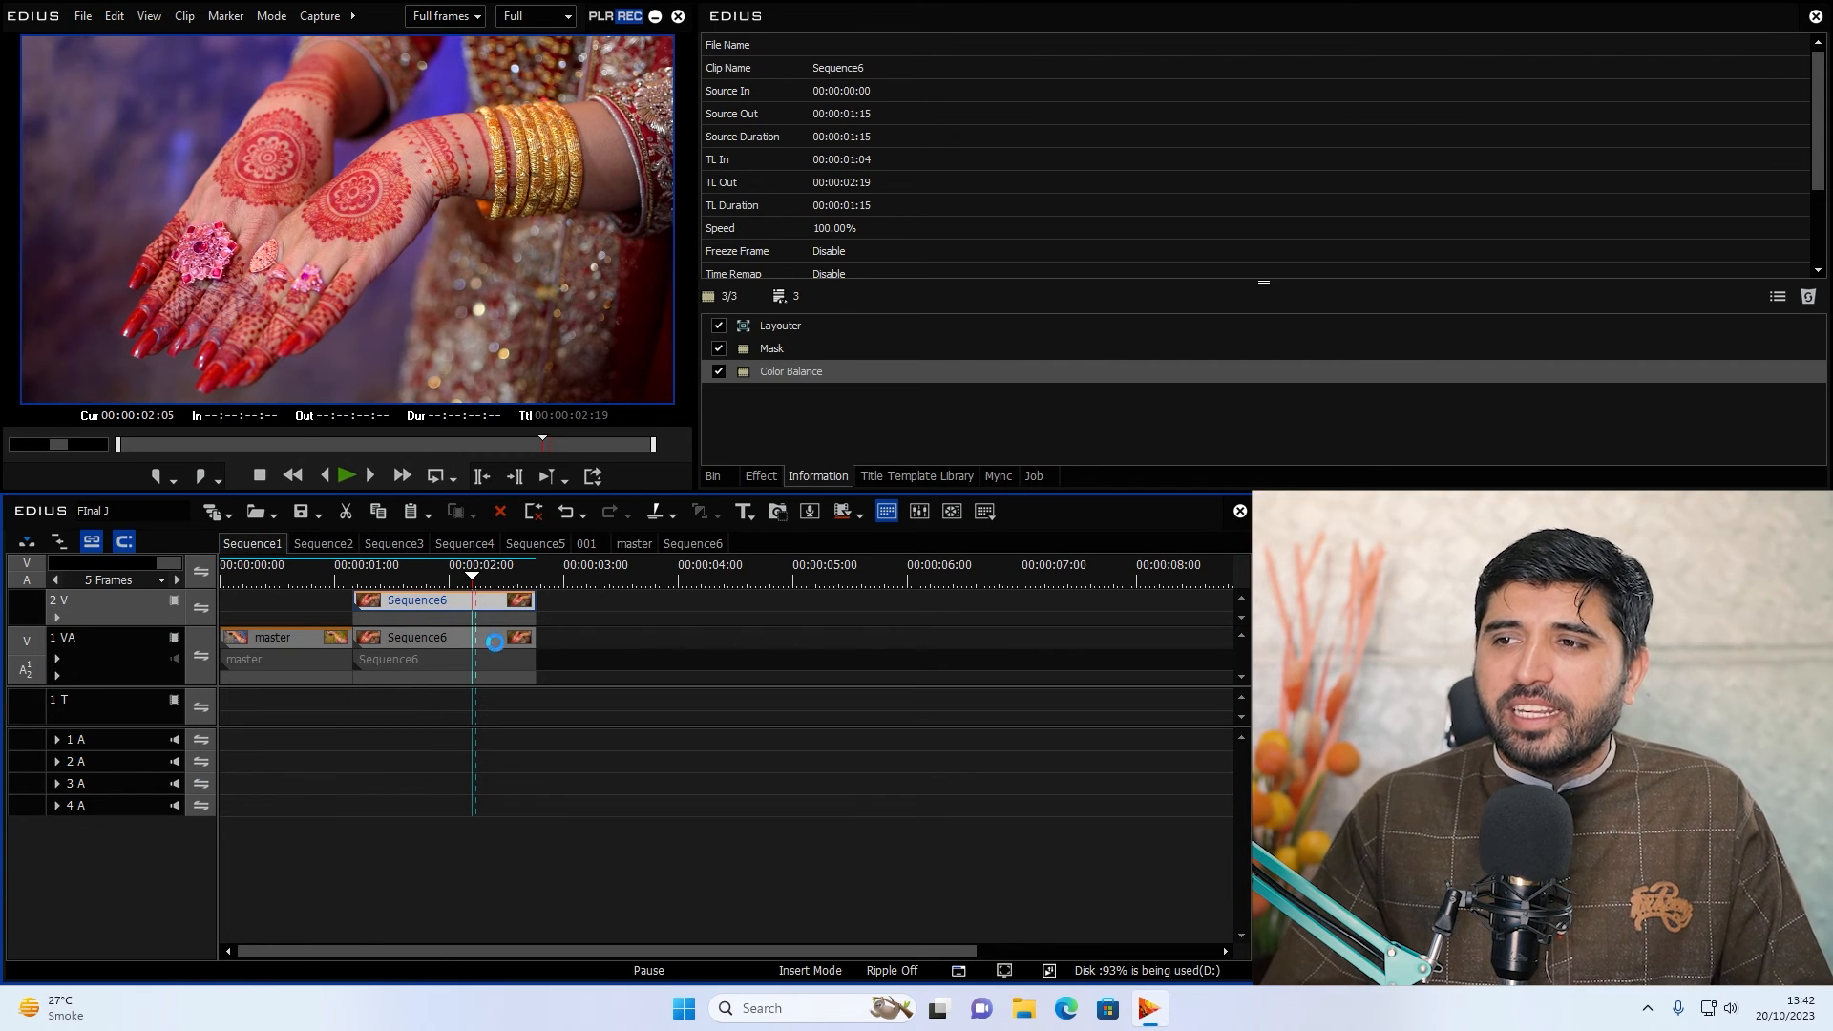
left_click_drag(677, 574, 864, 584)
scroll(846, 601, "up", 1)
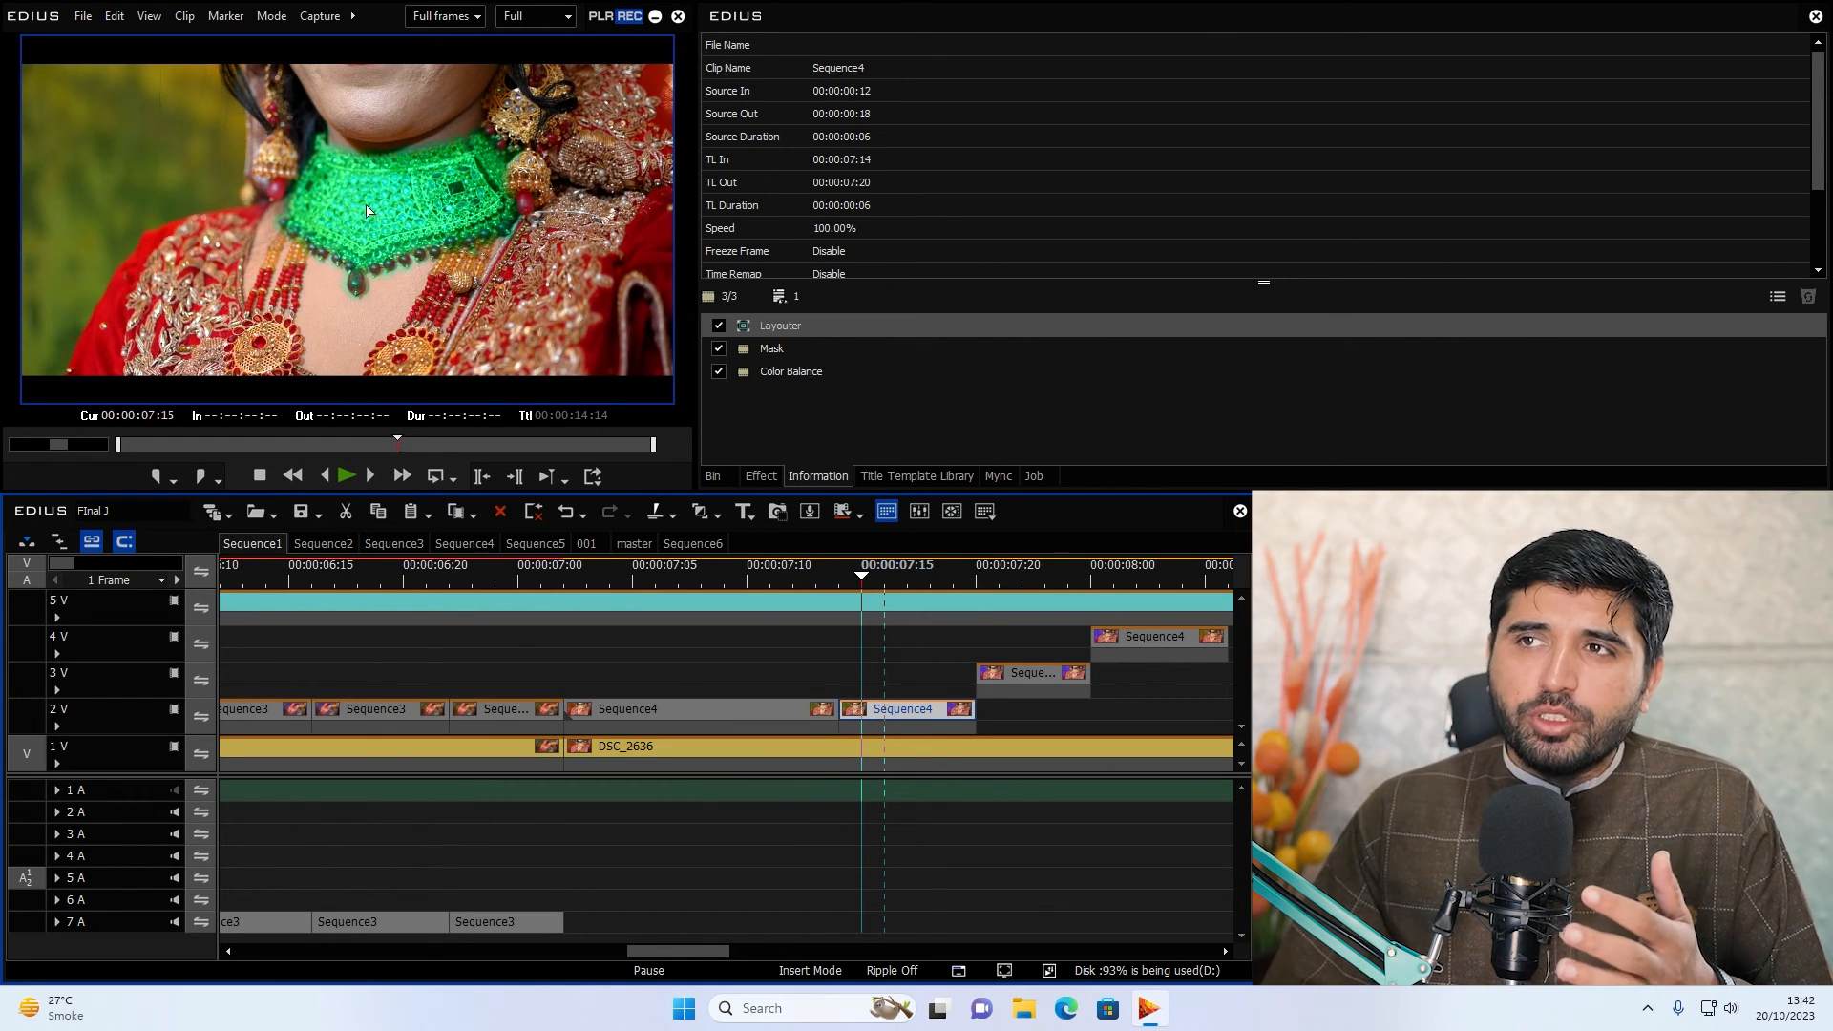
left_click_drag(916, 570, 1004, 609)
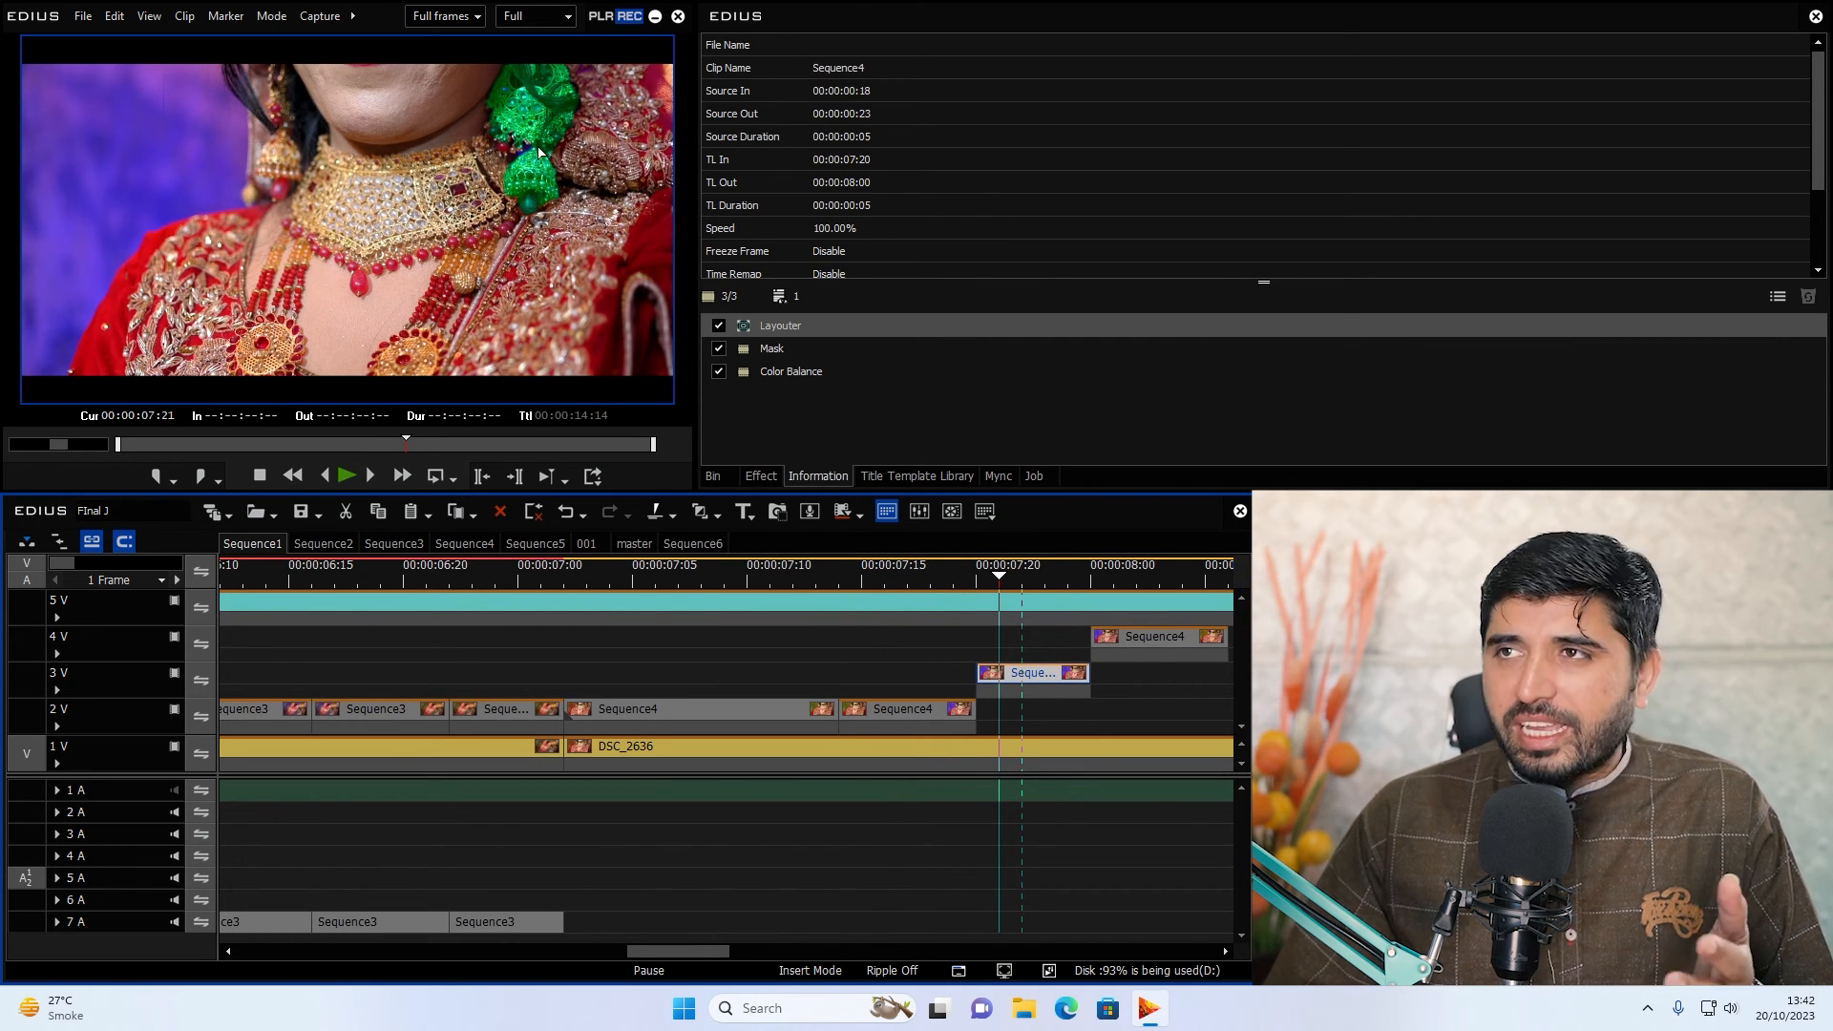
left_click(1166, 639)
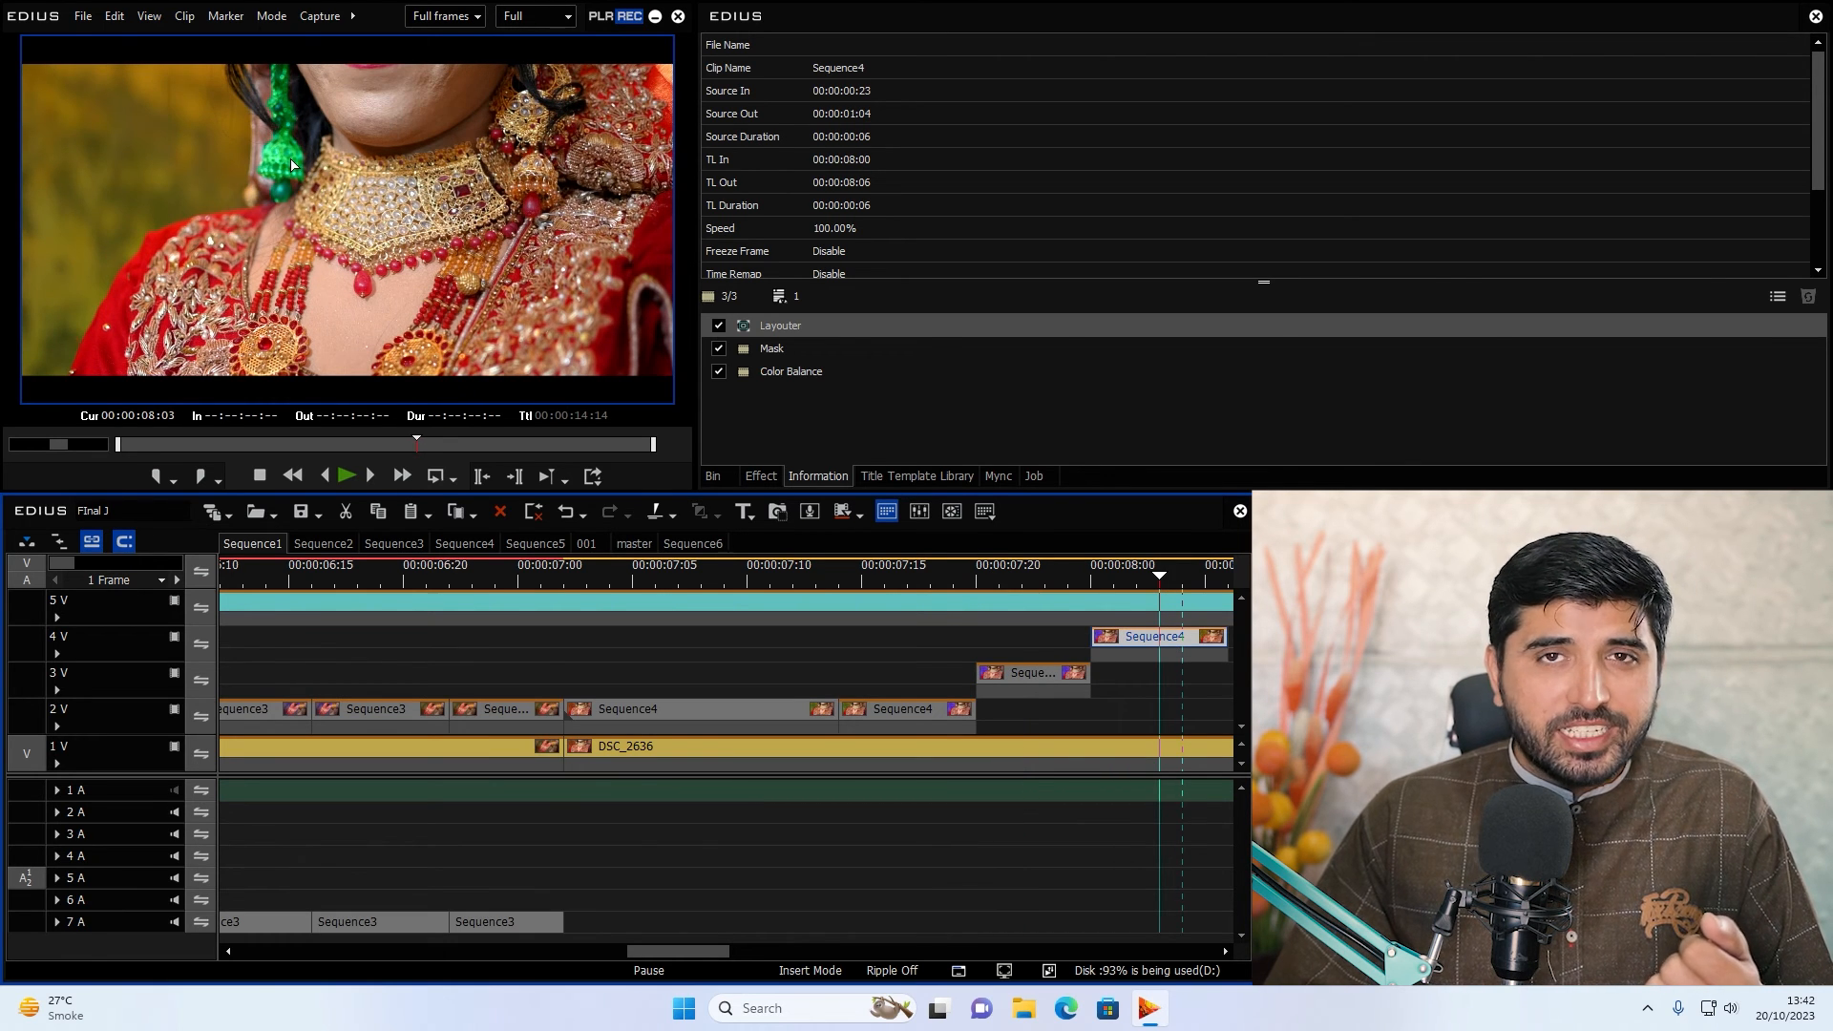
scroll(1037, 657, "down", 2)
Play Sequence1 from 00:00:04:21 to review the finished jewellery colour effects.
left_click_drag(1045, 580, 775, 579)
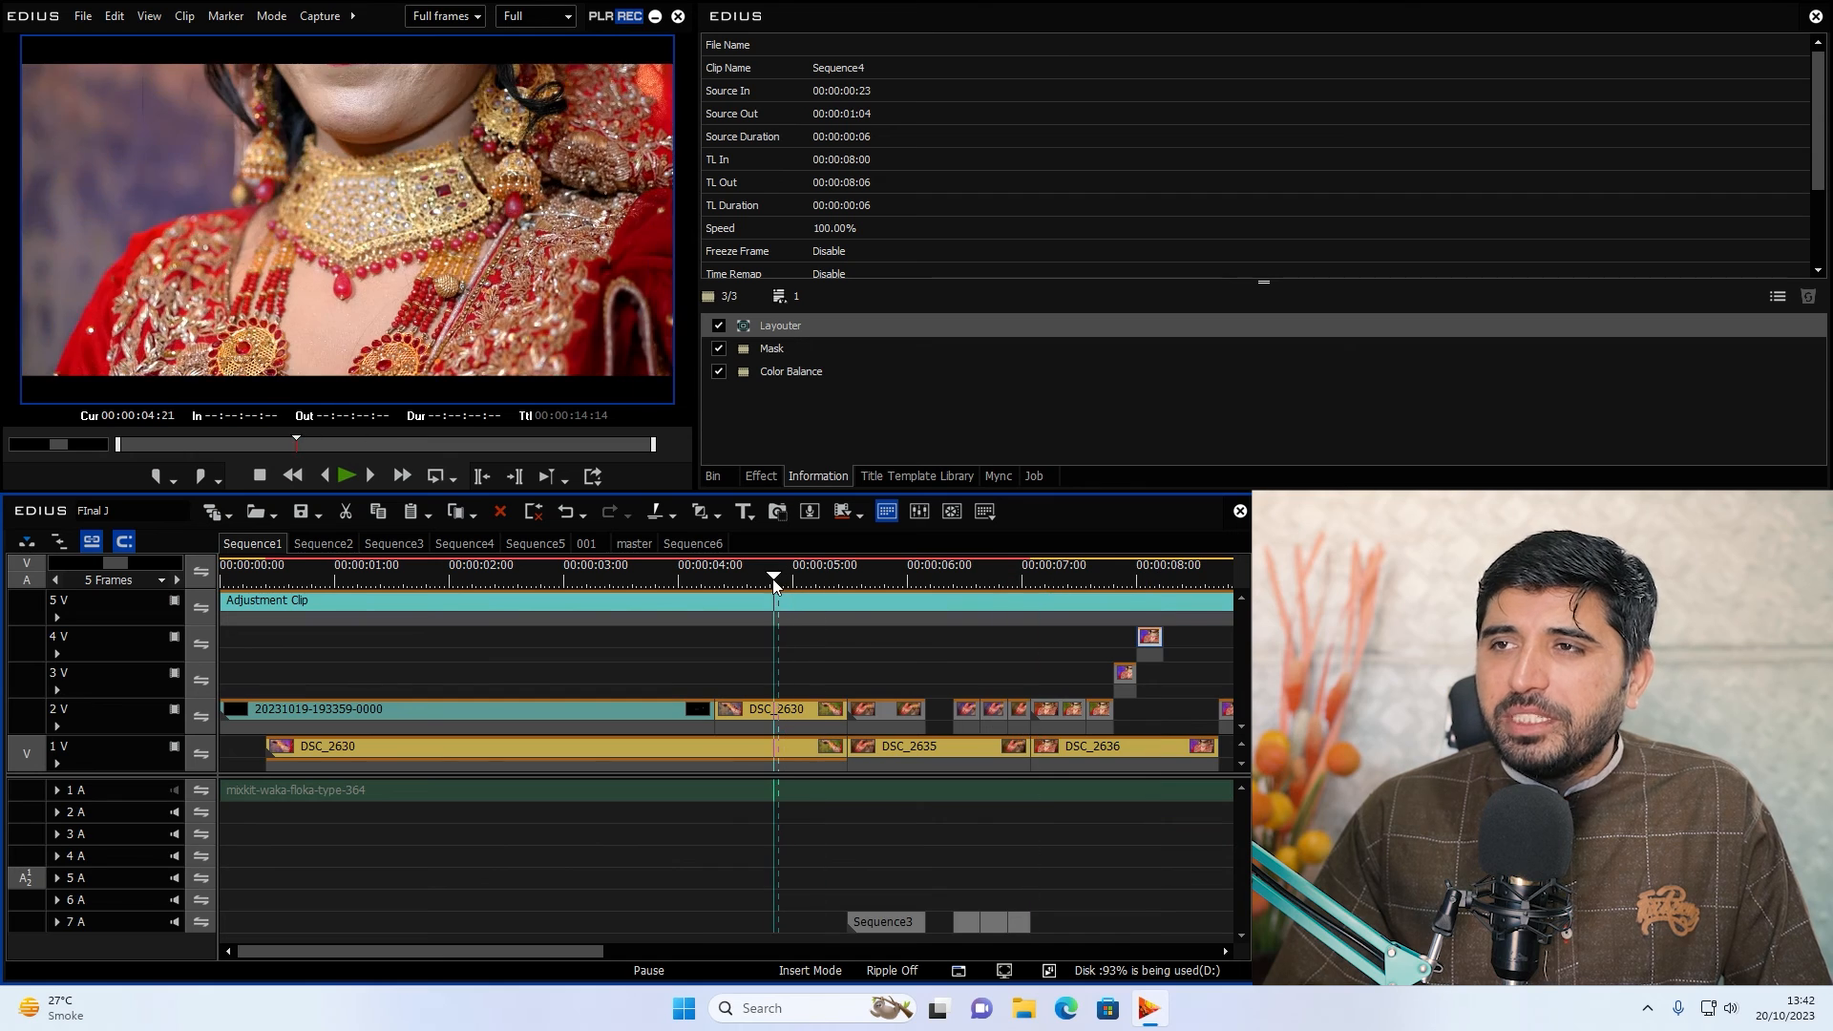
key("space")
scroll(1050, 745, "down", 2)
scroll(771, 733, "up", 1)
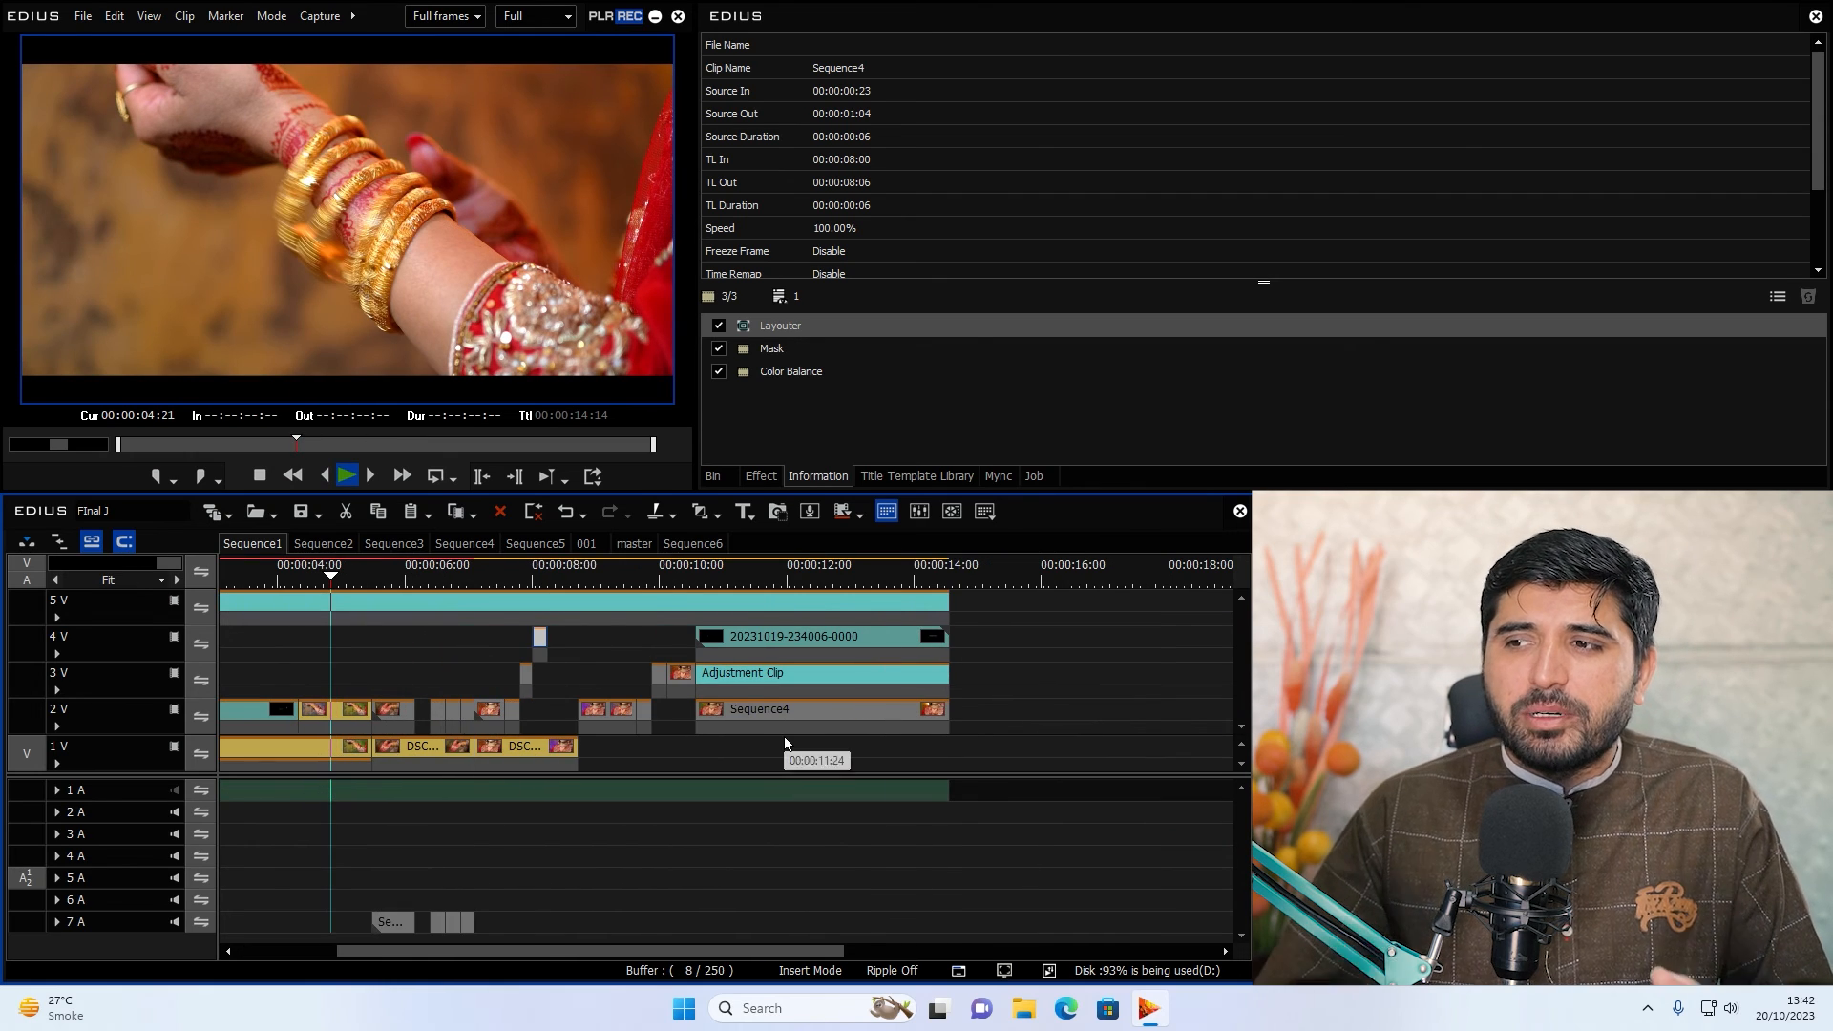